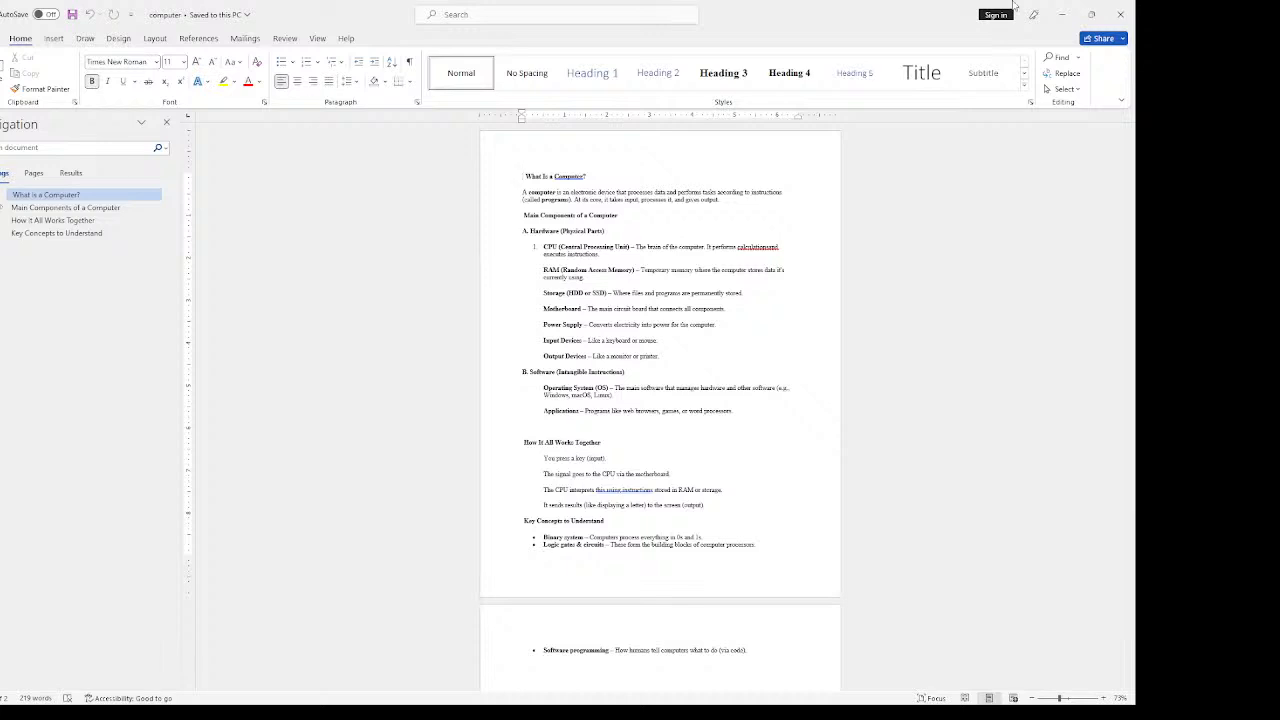
Step: Restore the document window from full size and resize it to about half the screen width
click(1094, 14)
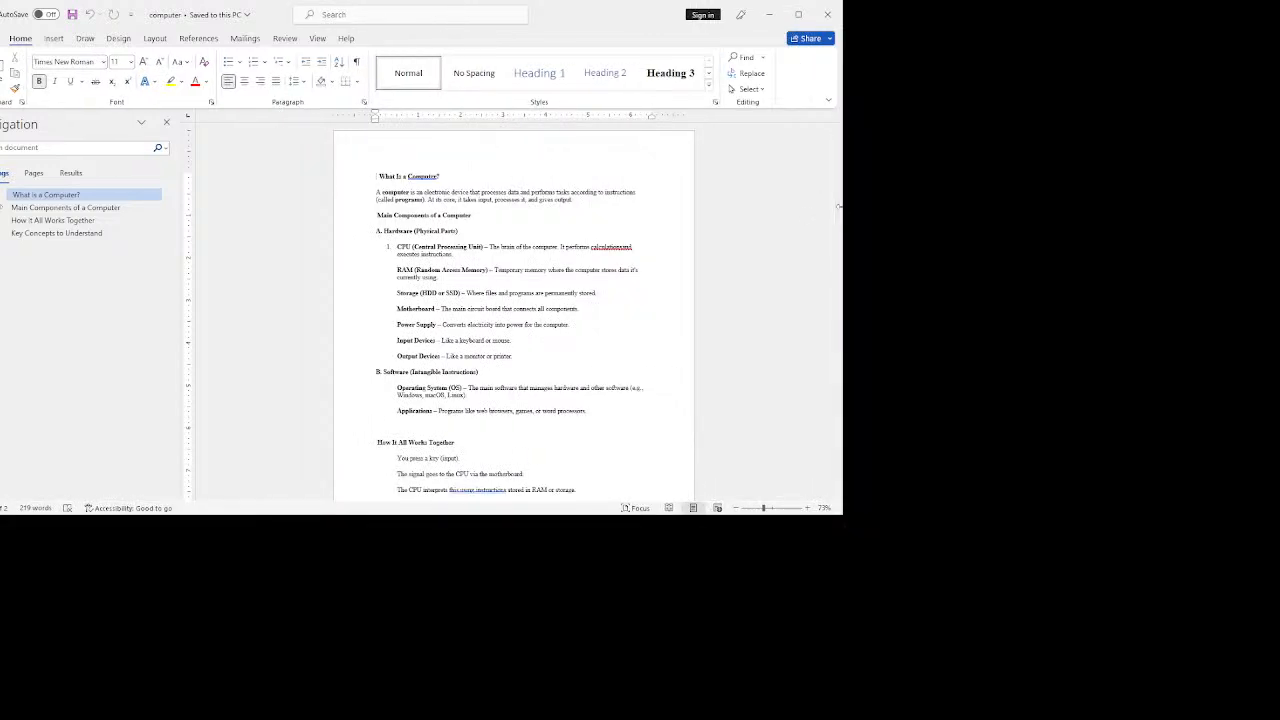
drag(838, 205, 108, 131)
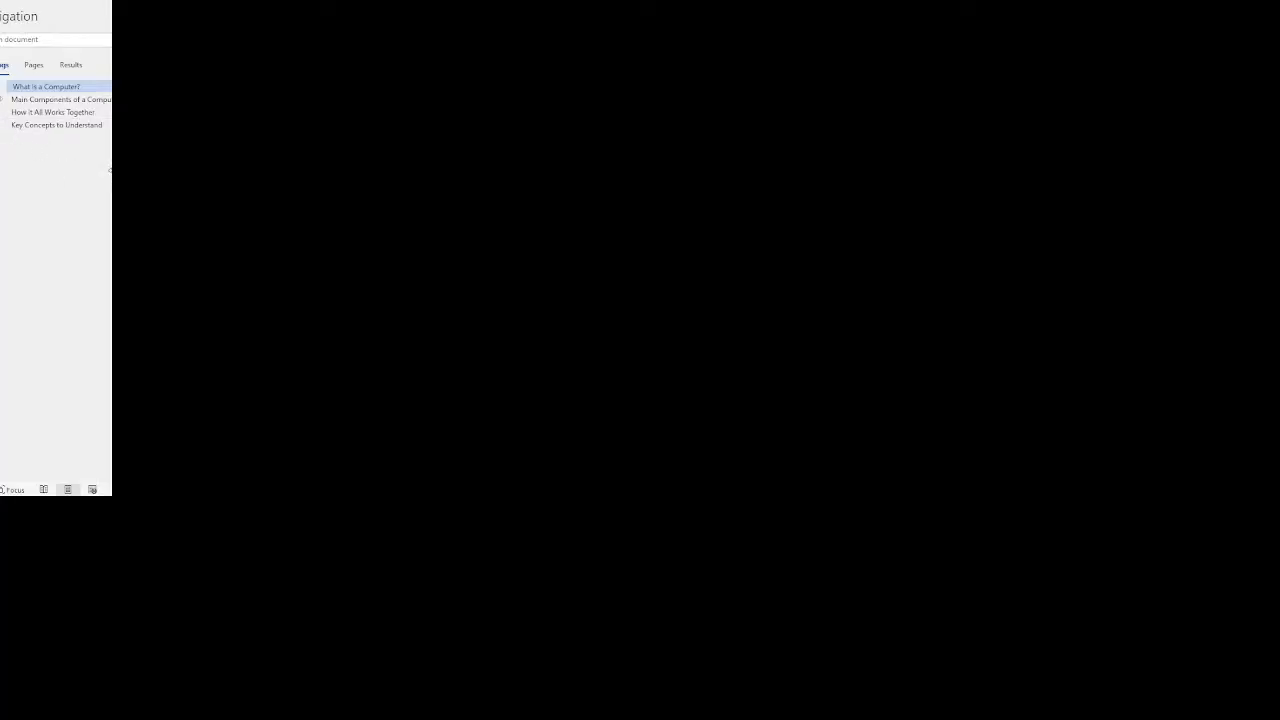
drag(112, 171, 586, 171)
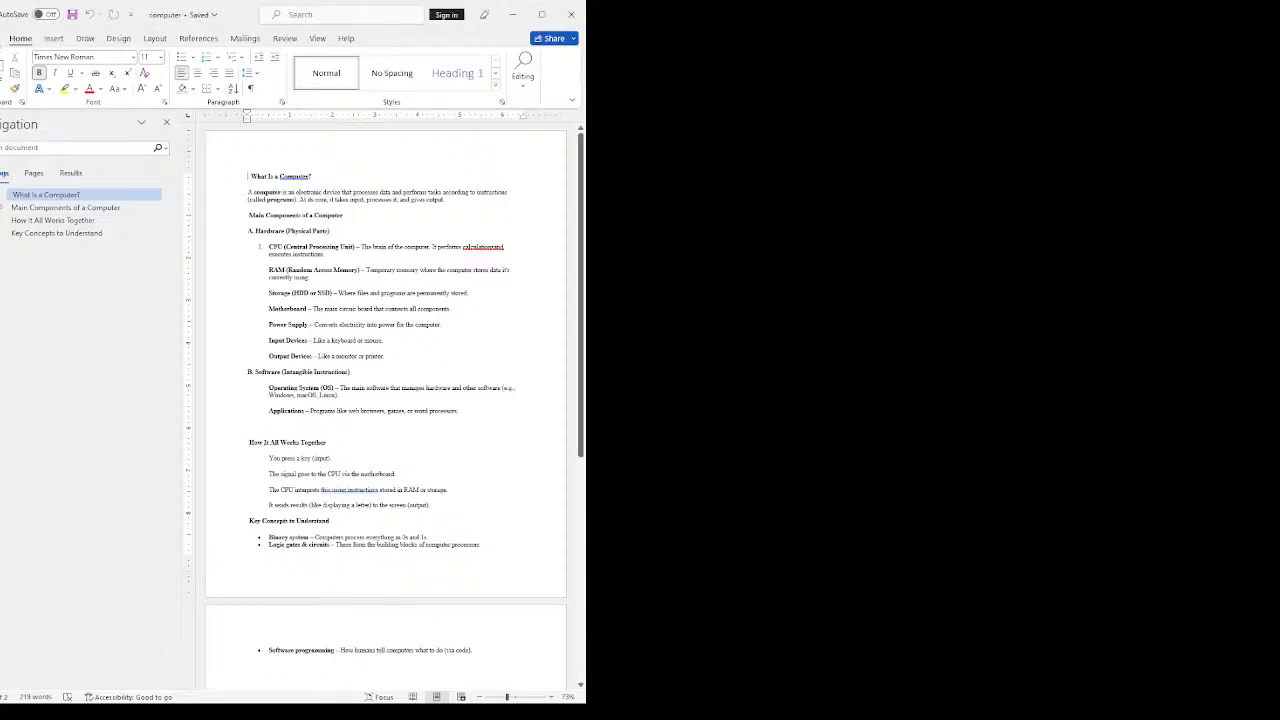
Step: Save the document under the new name THURSDAY, browsing for the save location on this PC
click(1, 38)
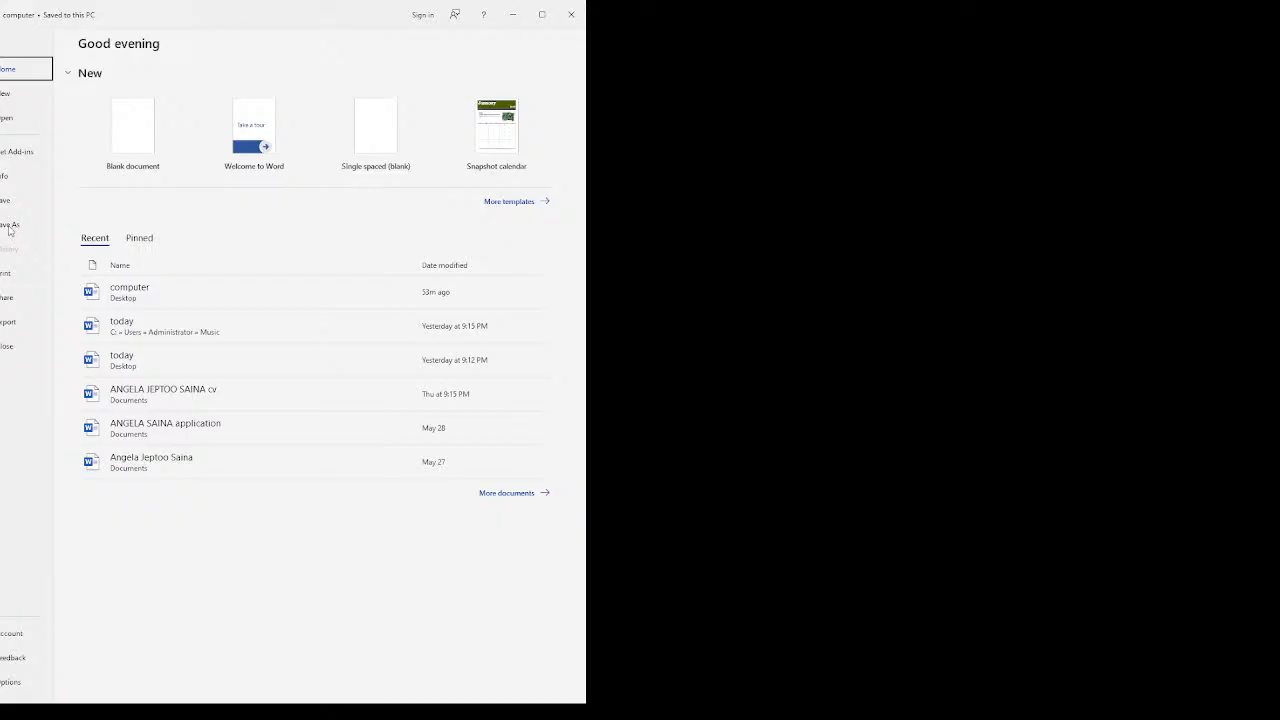
click(9, 228)
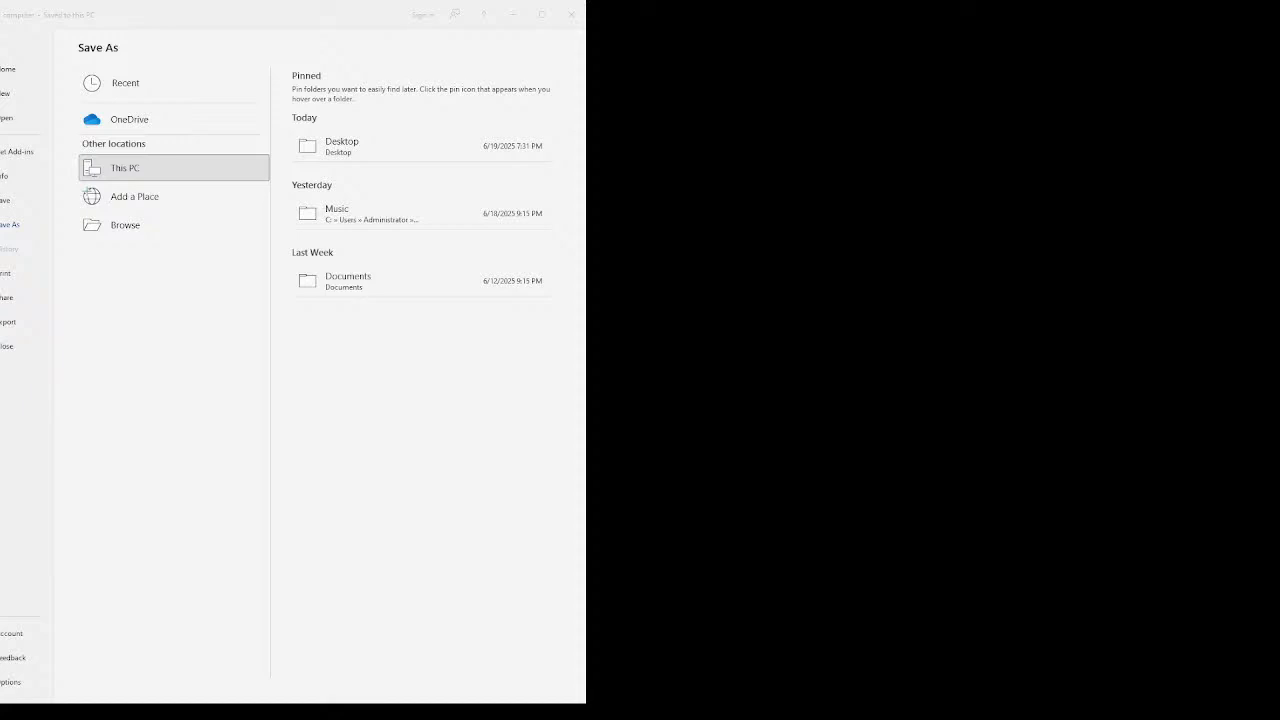
click(118, 230)
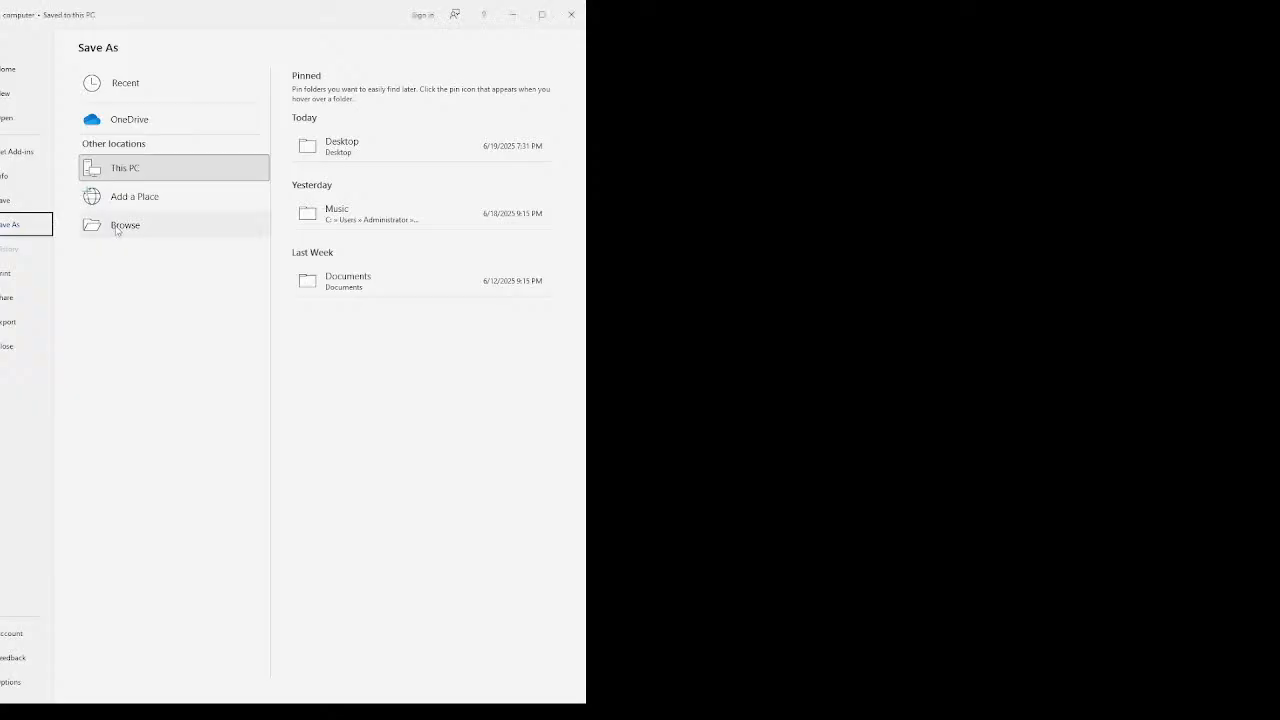
click(125, 226)
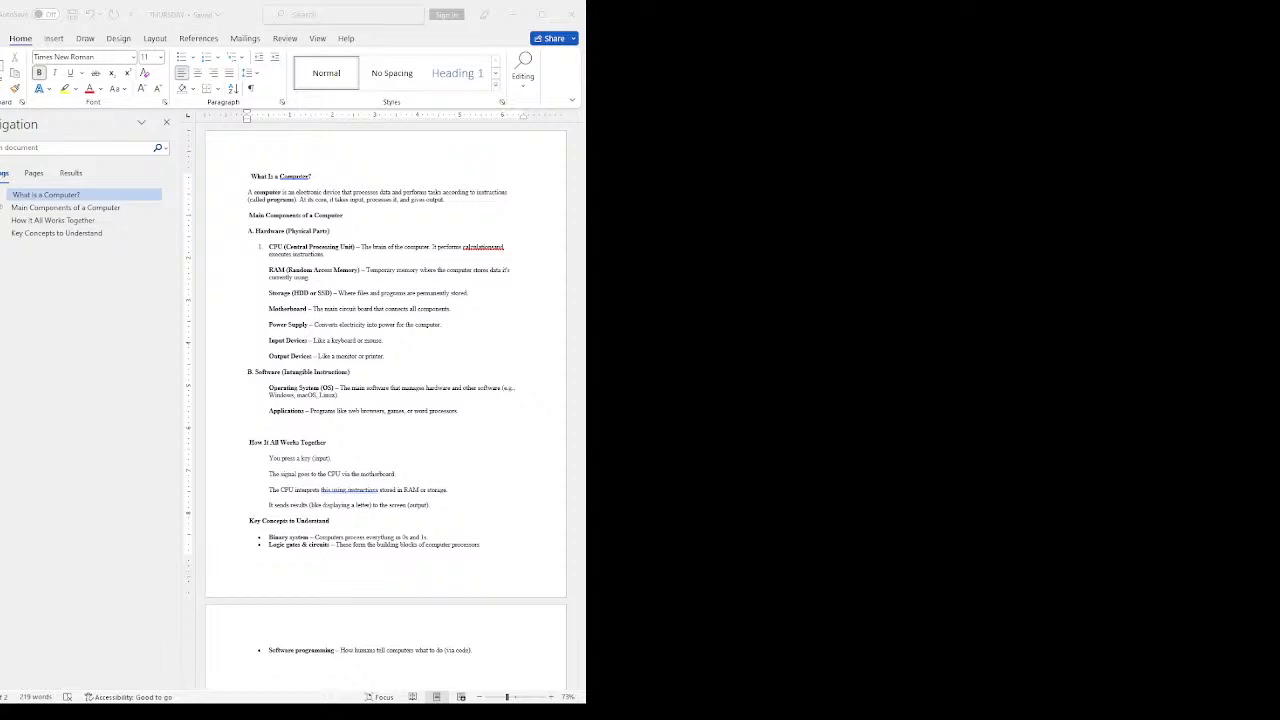
Step: Maximize the document window, and collapse and re-expand the ribbon
click(542, 15)
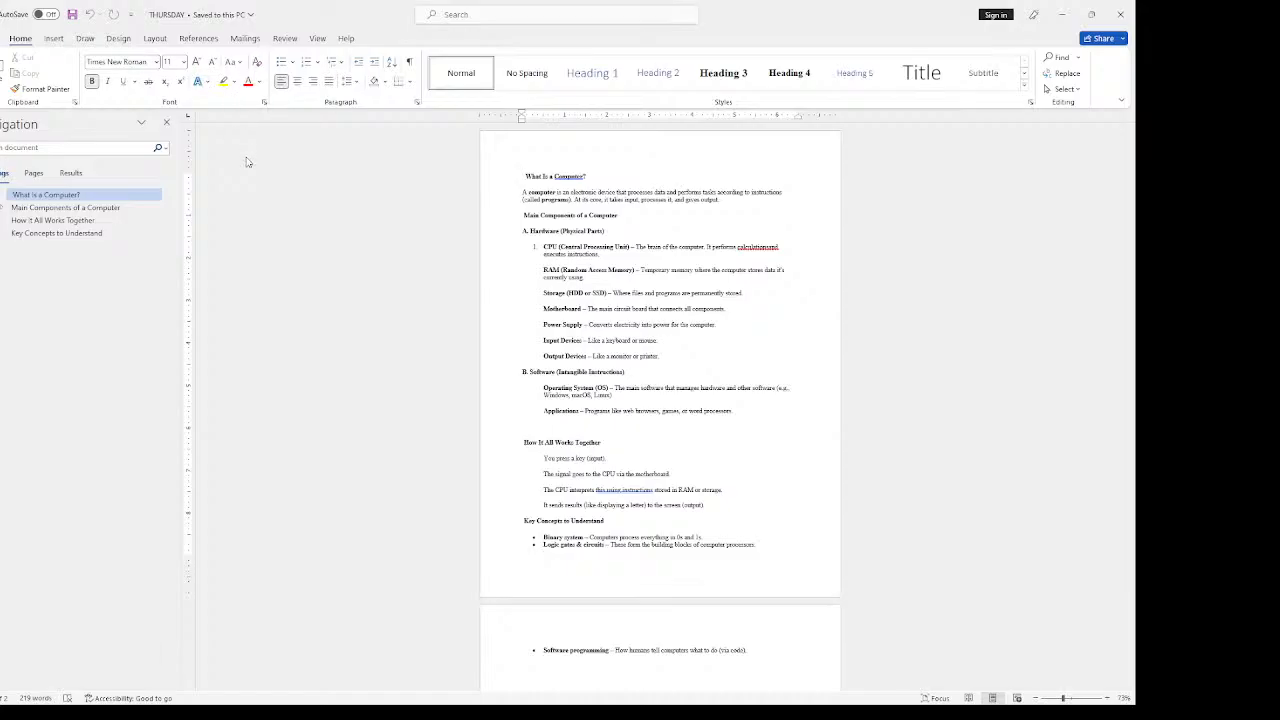
key(ctrl+F1)
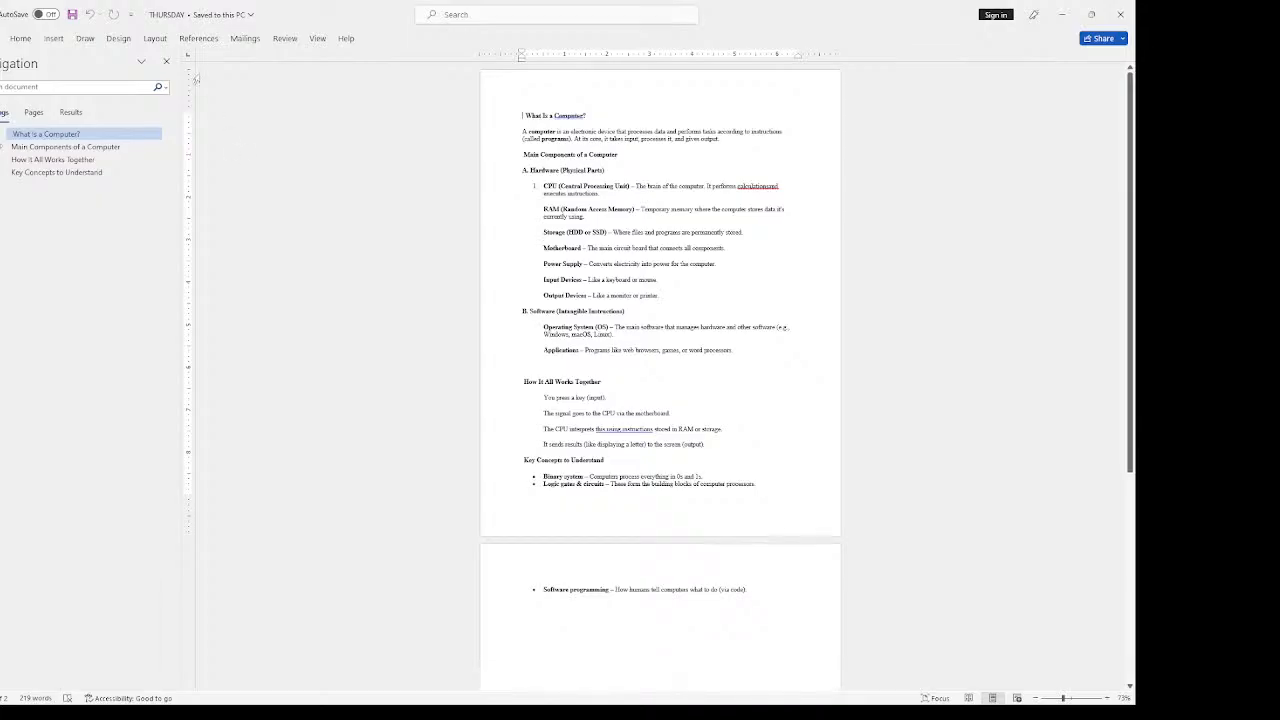
click(20, 40)
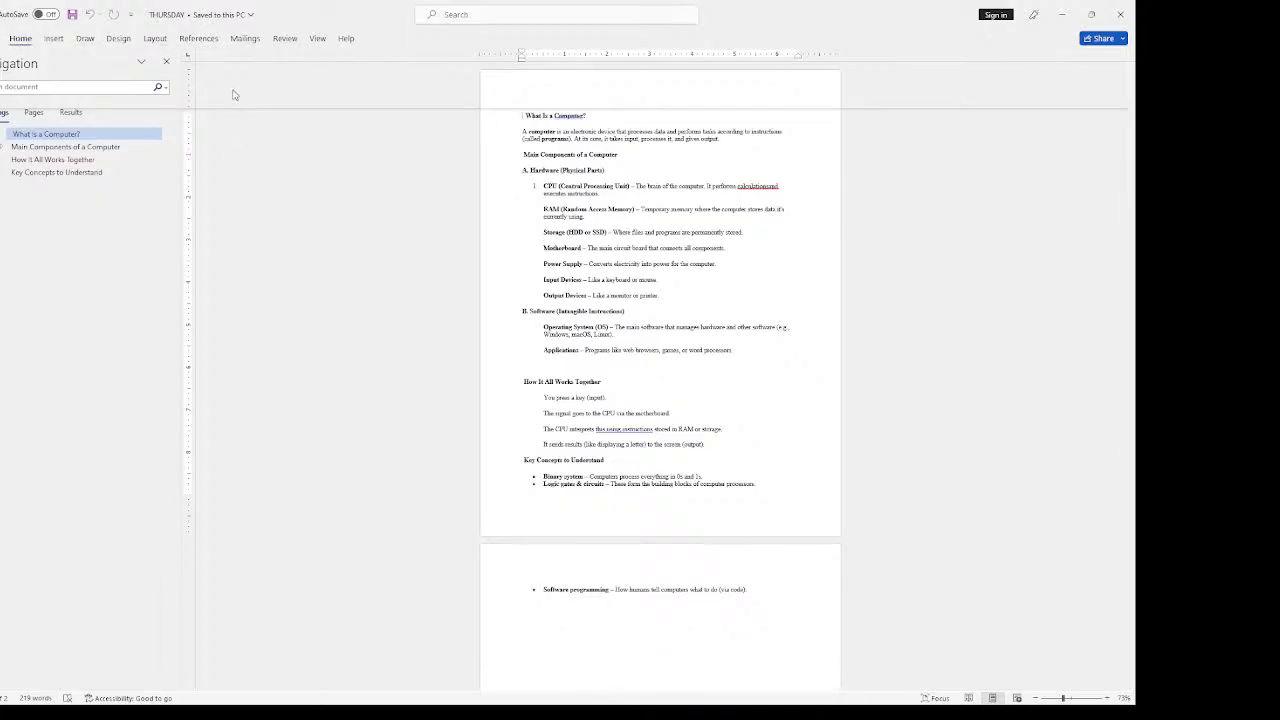
key(ctrl+F1)
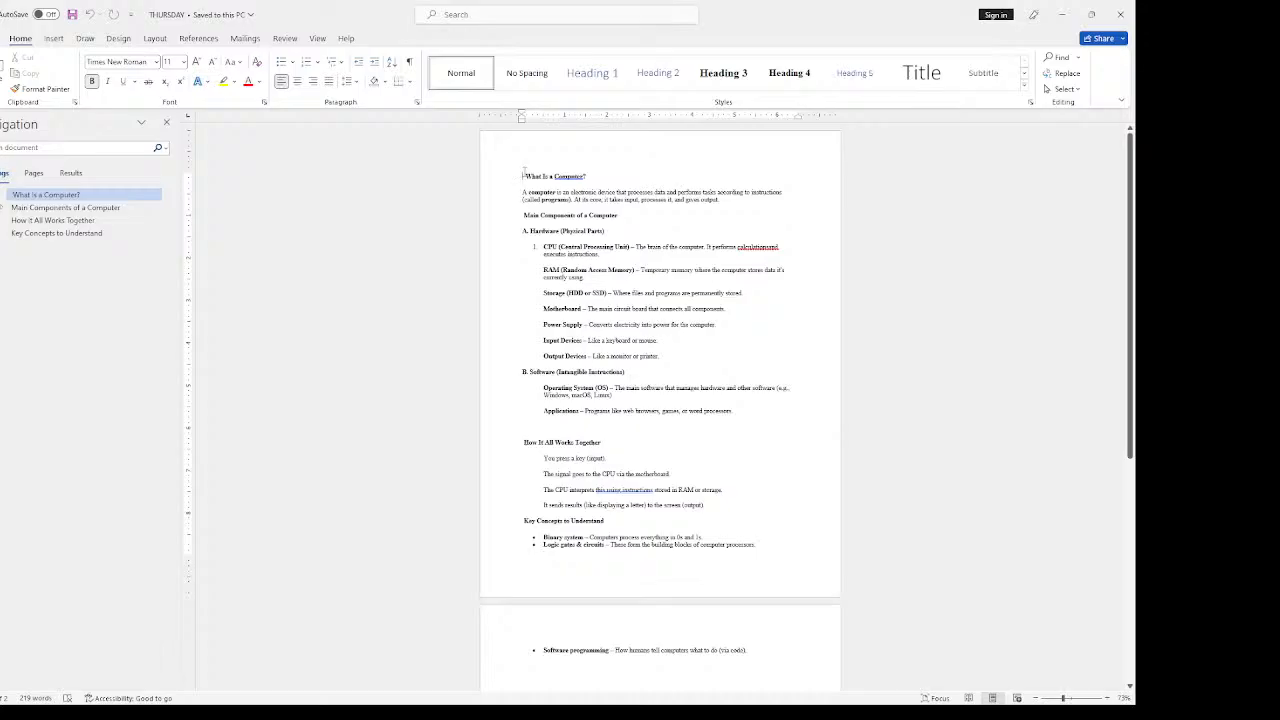
Step: Move the text from the "What Is a Computer?" heading through the Output Devices line to below the Software programming bullet
drag(523, 172, 665, 356)
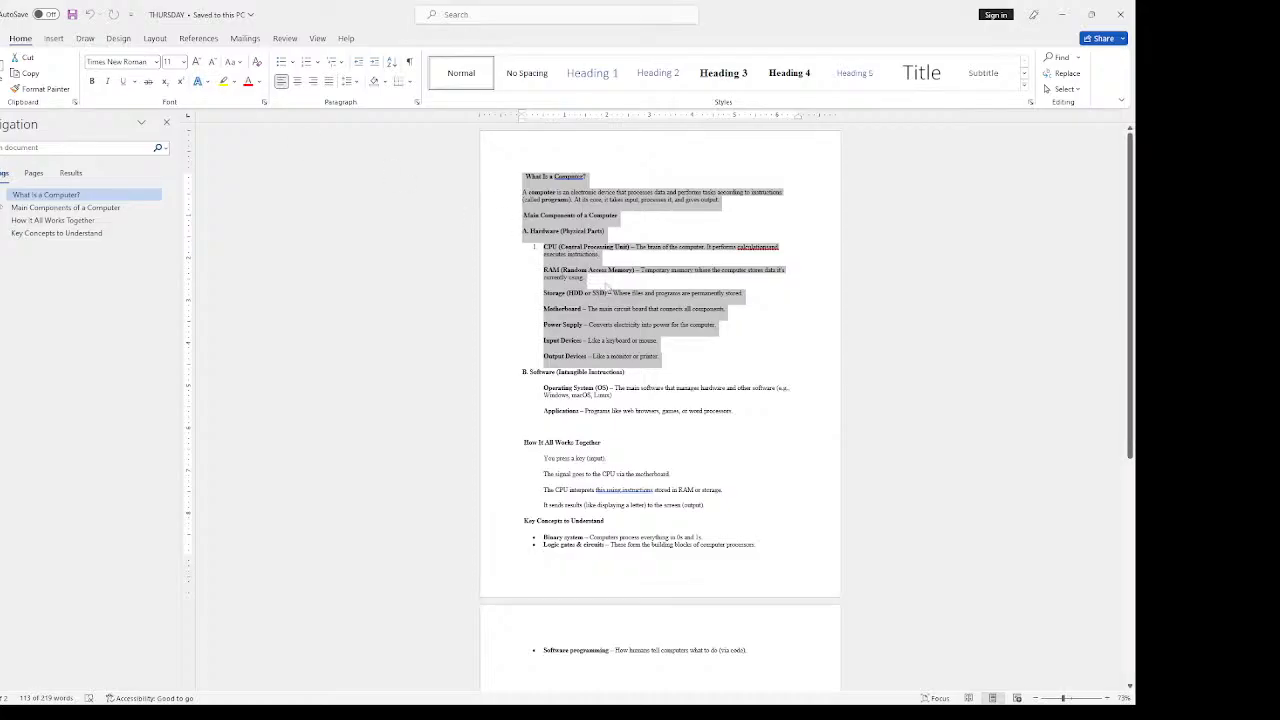
key(Delete)
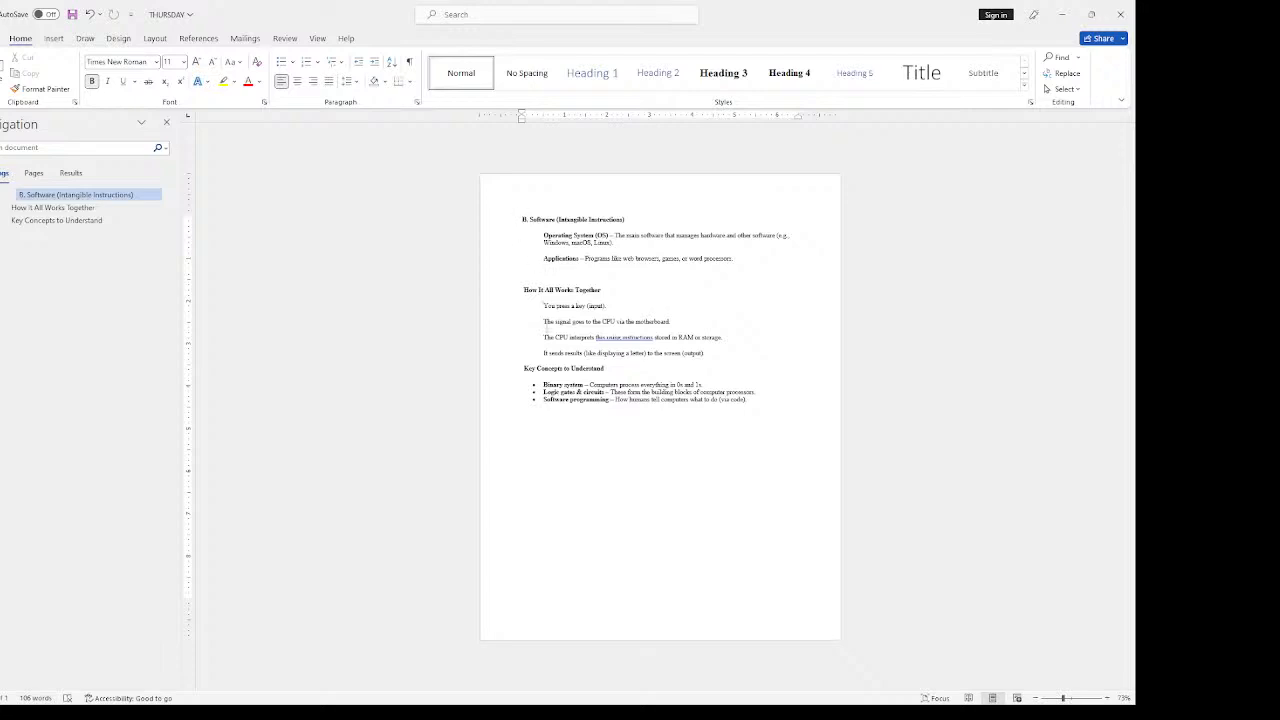
click(541, 437)
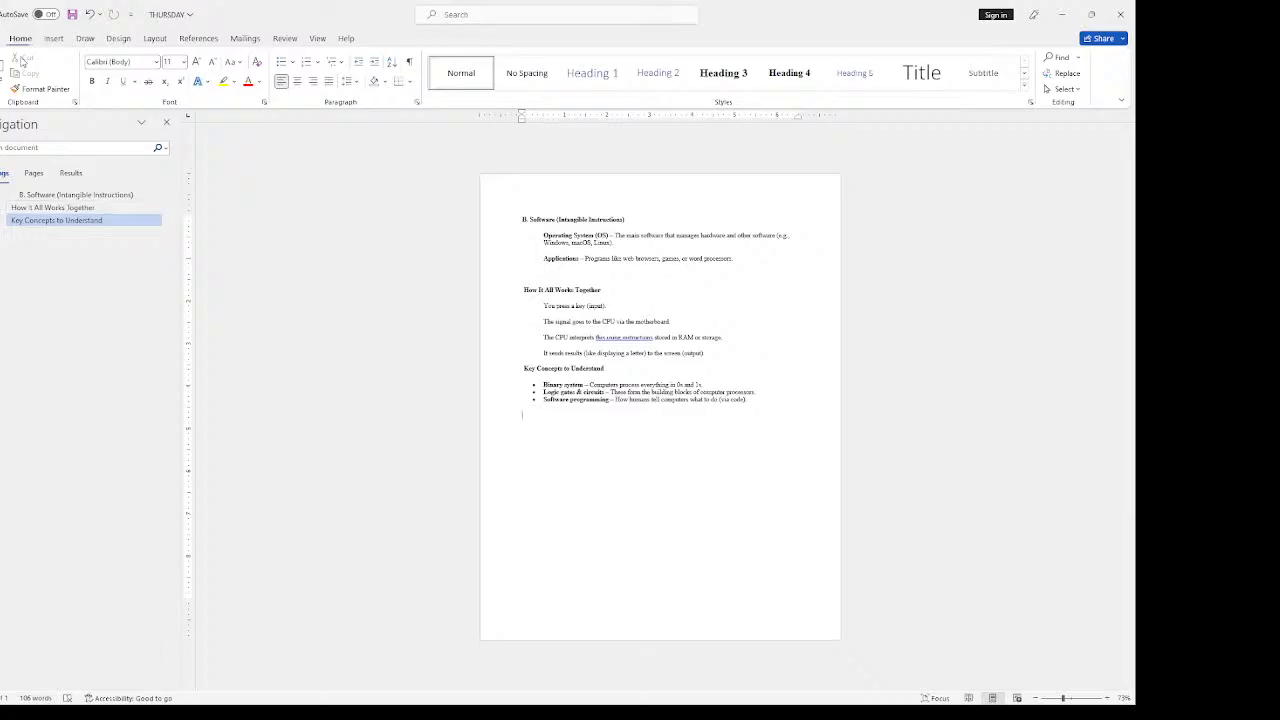
text(What Is a Computer? A computer is an electronic device that processes data and performs tasks according to instructions (called programs). At its core, it takes input, processes it, and gives output. Main Components of a Computer A. Hardware (Physical Parts) CPU (Central Processing Unit) – The brain of the computer. It performs calculationsand executes instructions. RAM (Random Access Memory) – Temporary memory where the computer stores data it's currently using. Storage (HDD or SSD) – Where files and programs are permanently stored. Motherboard – The main circuit board that connects all components. Power Supply – Converts electricity into power for the computer. Input Devices – Like a keyboard or mouse Output Devices – Like a monitor or printer.)
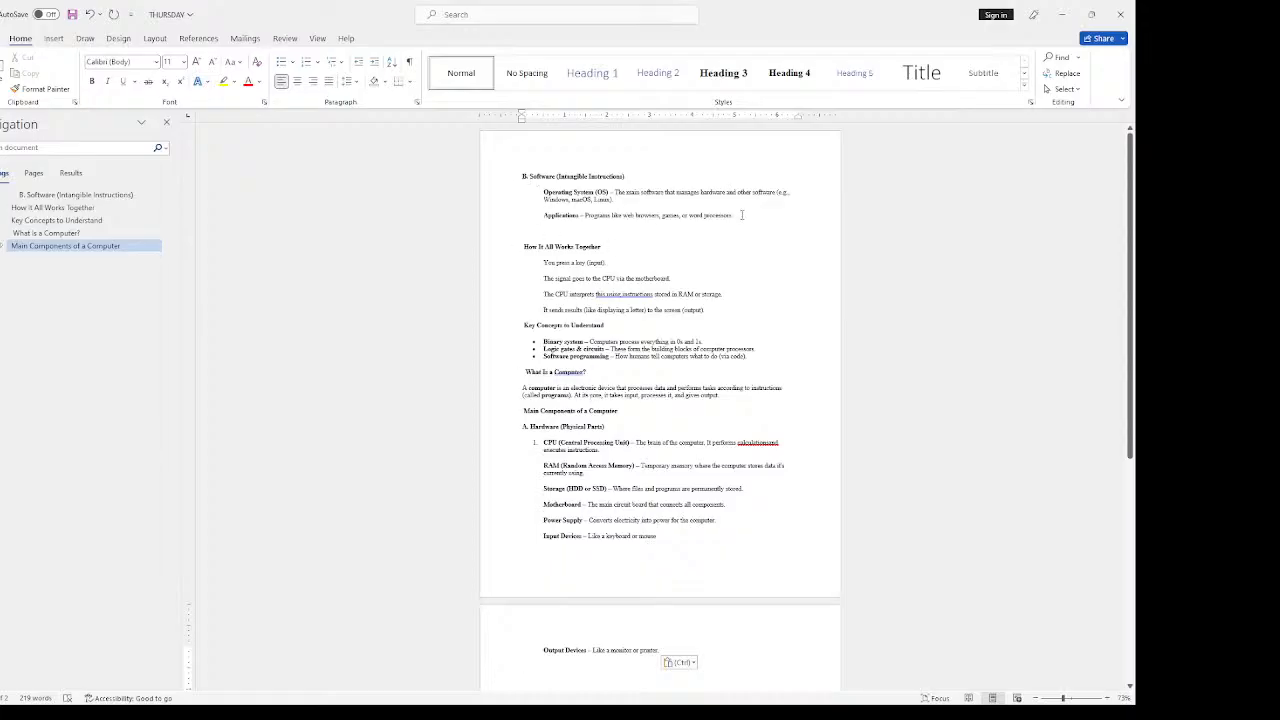
Step: Copy the "B. Software (Intangible Instructions)" section with its Operating System and Applications entries and paste it below the Output Devices line
drag(741, 214, 522, 176)
scroll(601, 497, down, 1)
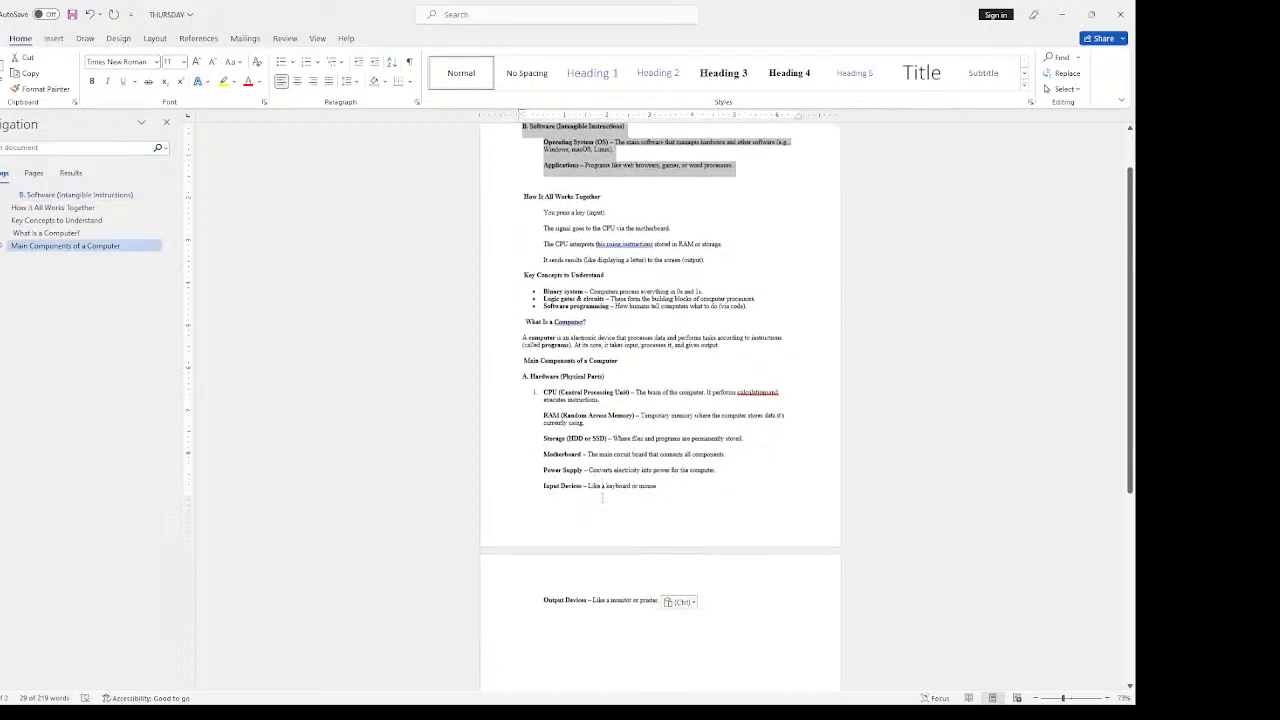
scroll(601, 497, down, 1)
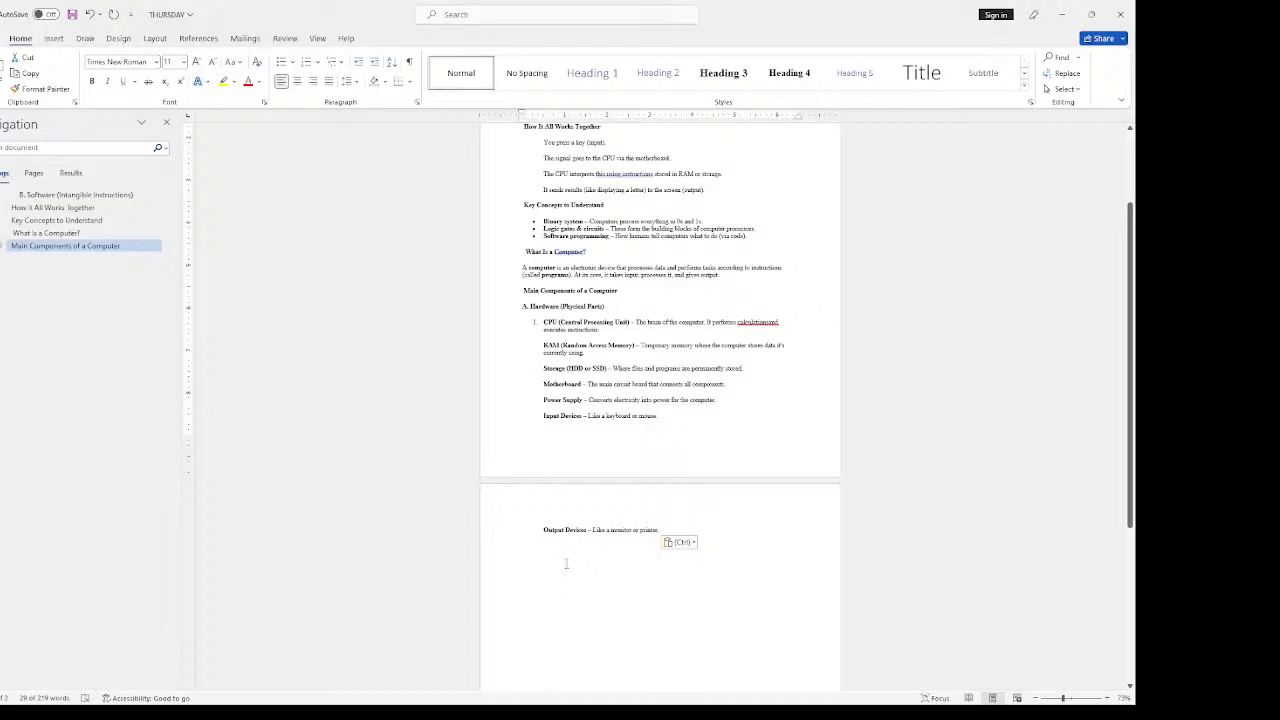
scroll(566, 564, up, 2)
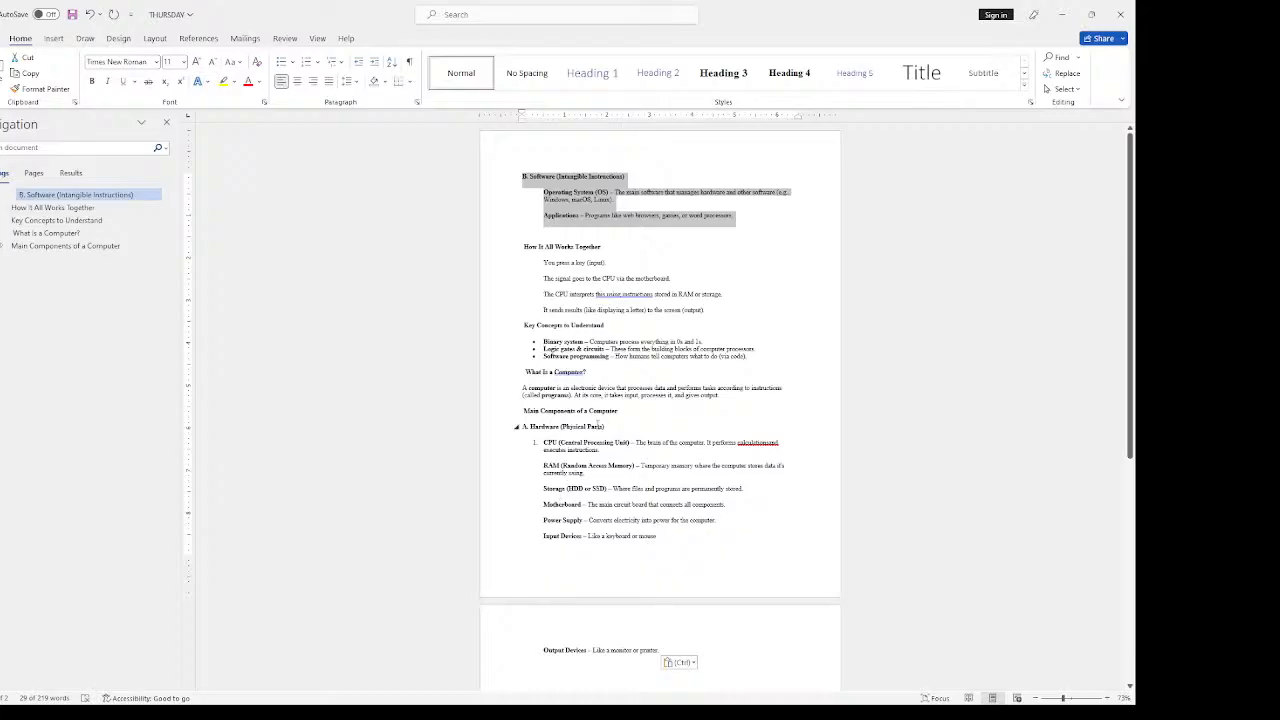
click(705, 270)
drag(742, 215, 521, 176)
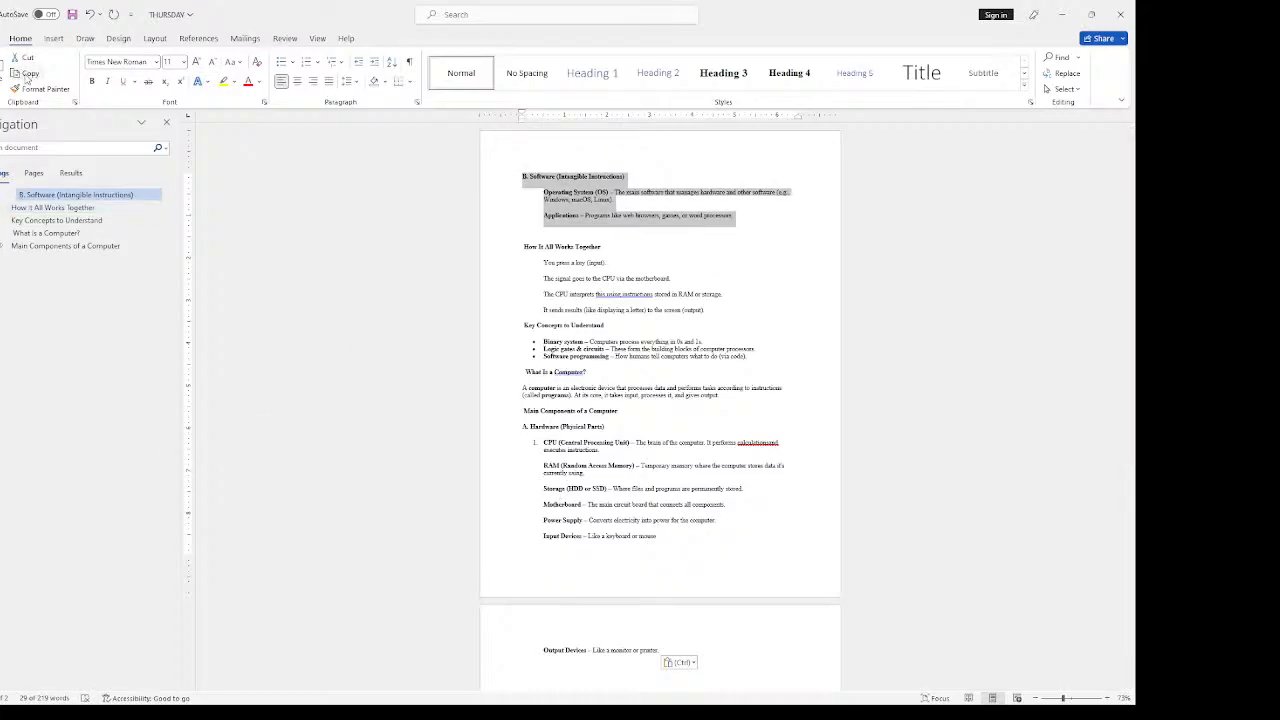
click(22, 75)
scroll(651, 514, down, 2)
click(649, 514)
scroll(649, 514, down, 1)
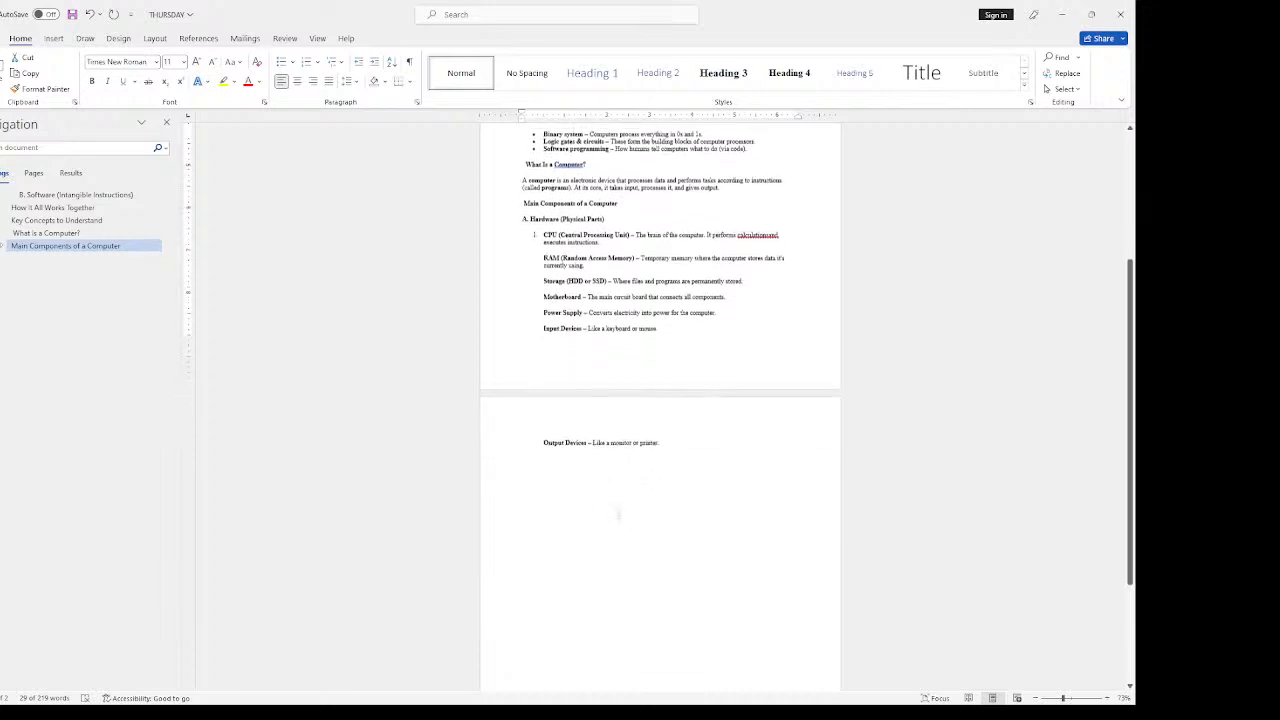
click(530, 482)
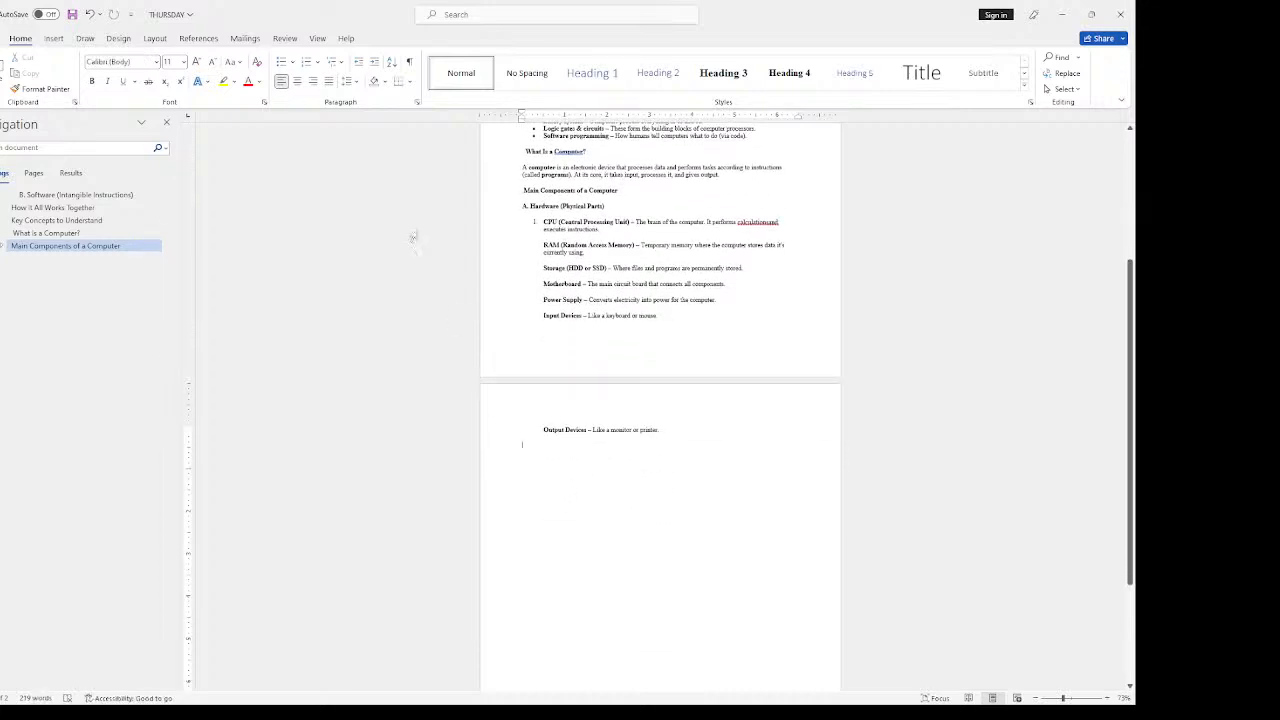
click(4, 62)
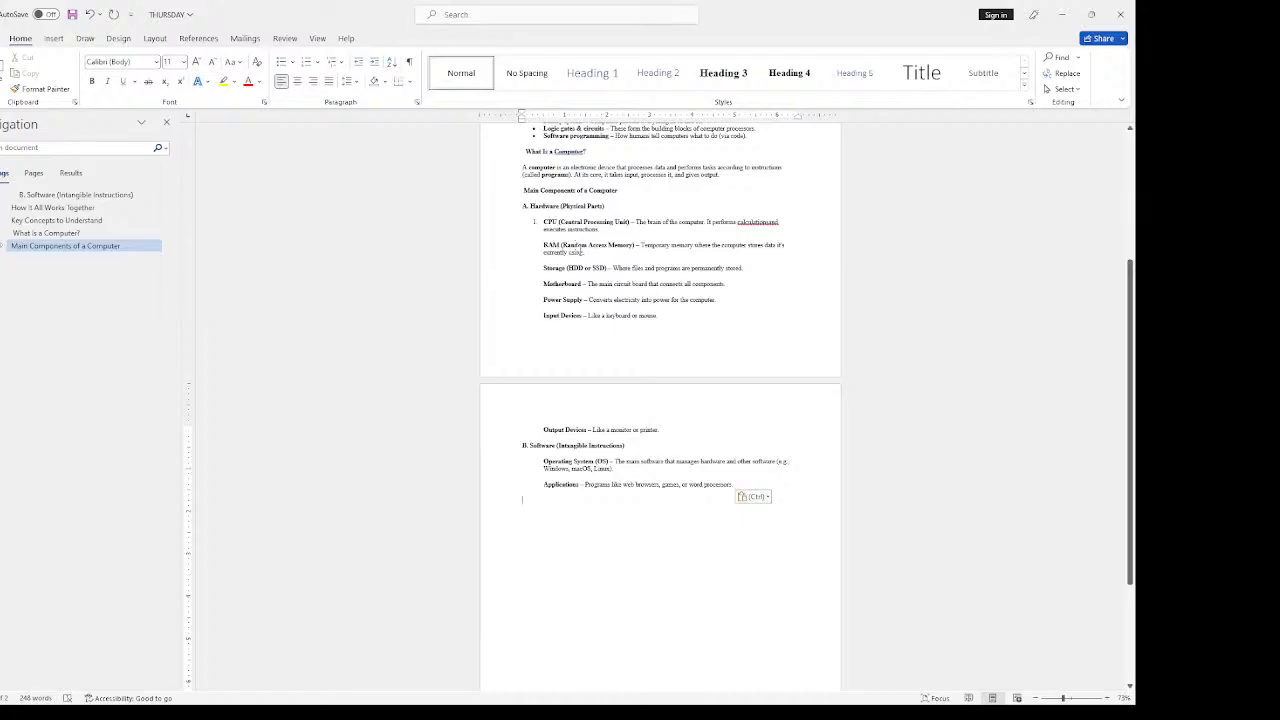
Step: Make the "How It All Works Together" heading and its four lines bold with a light blue font colour
scroll(672, 248, up, 3)
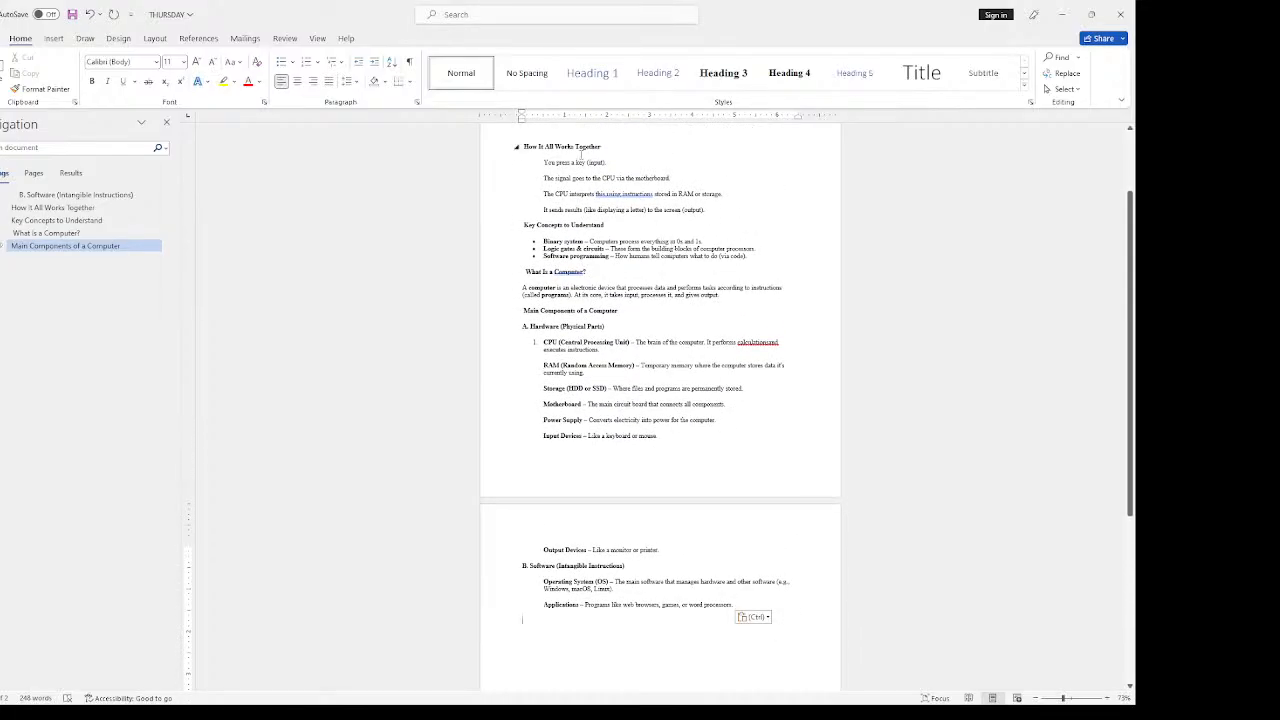
scroll(581, 155, up, 1)
drag(706, 230, 520, 162)
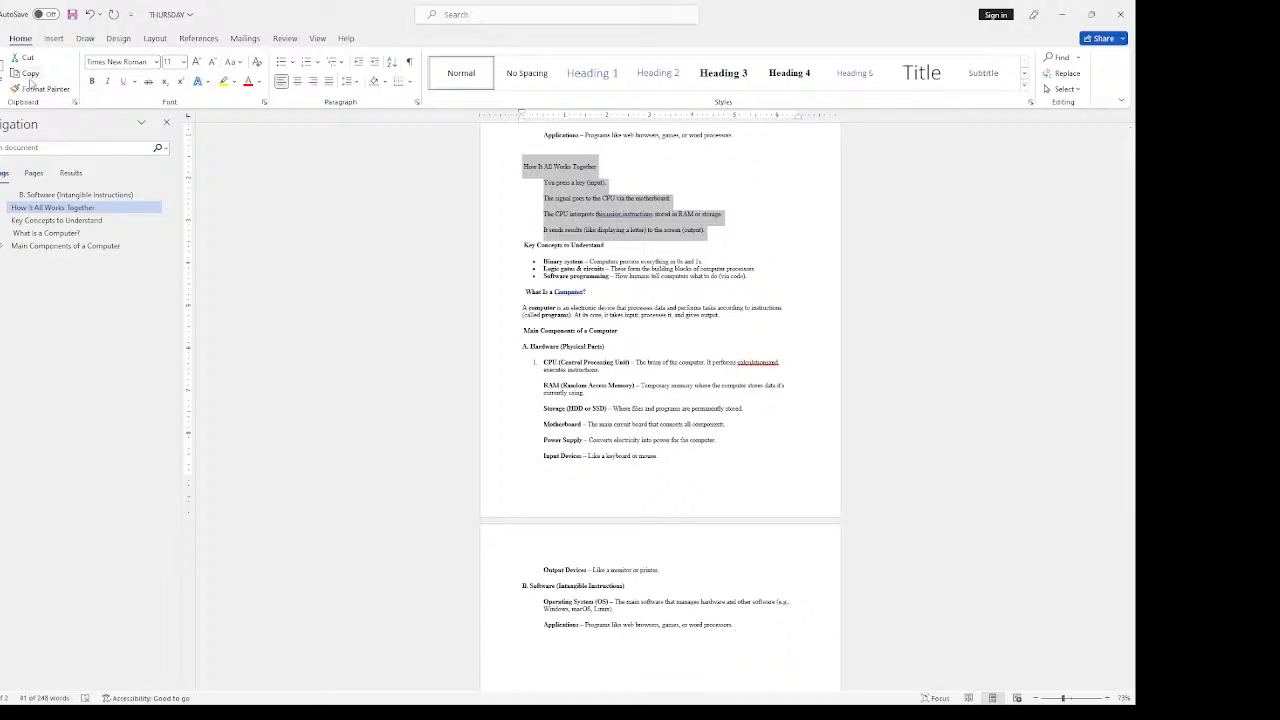
click(91, 81)
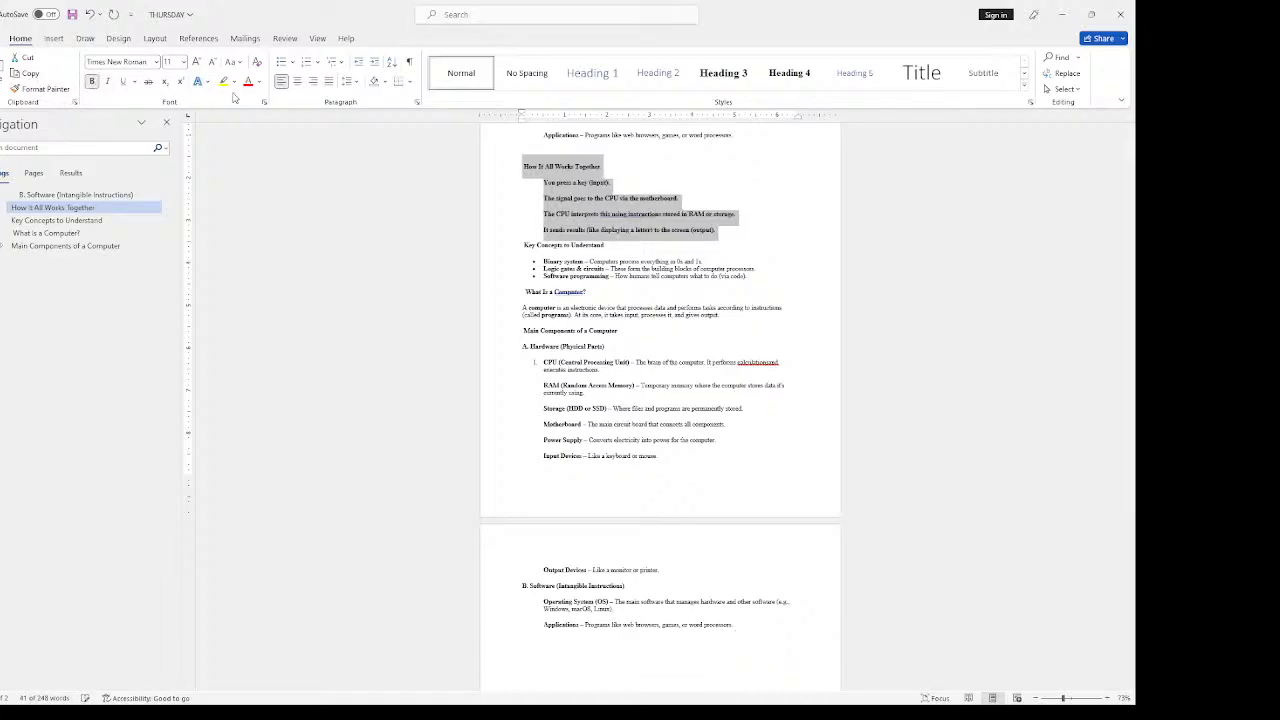
click(260, 83)
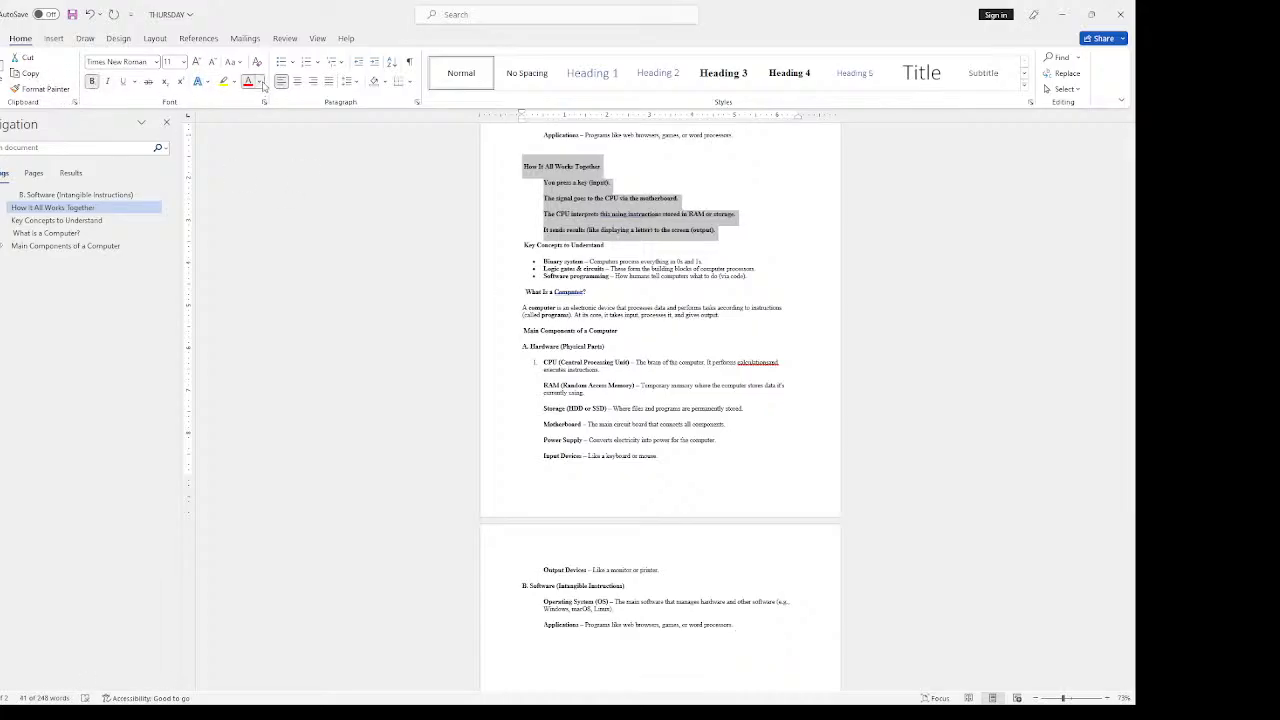
click(303, 219)
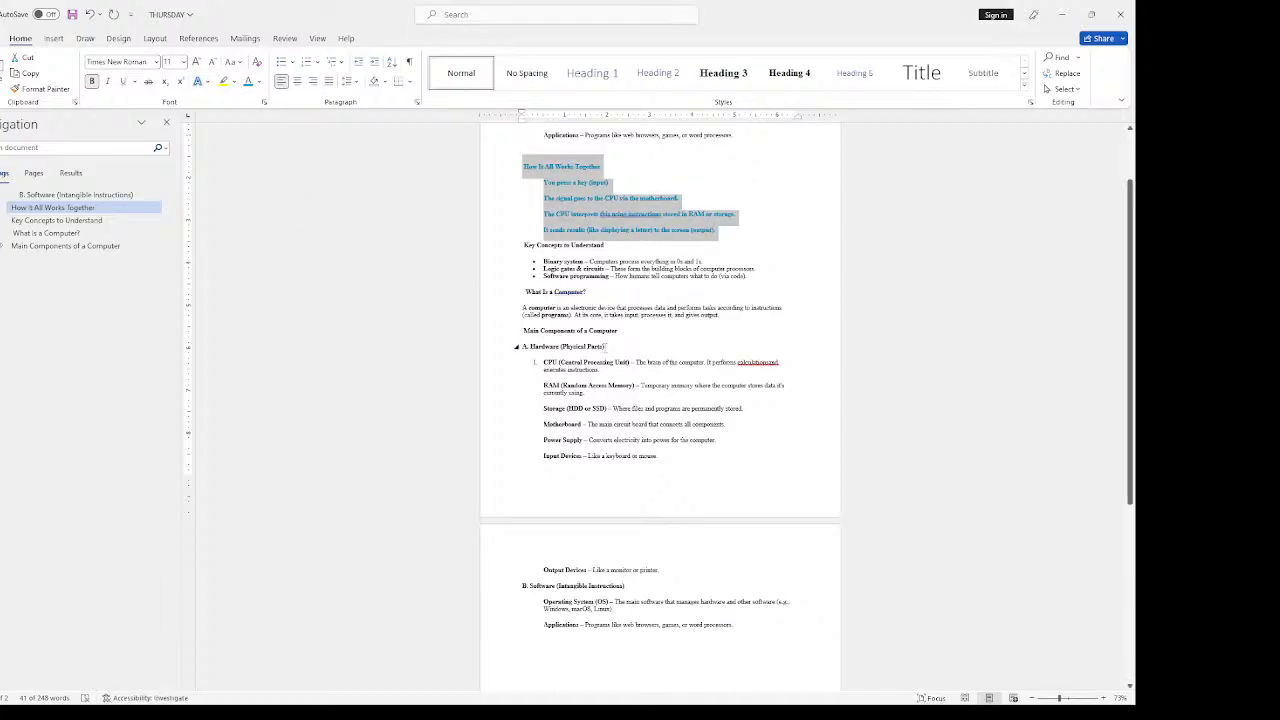
click(606, 346)
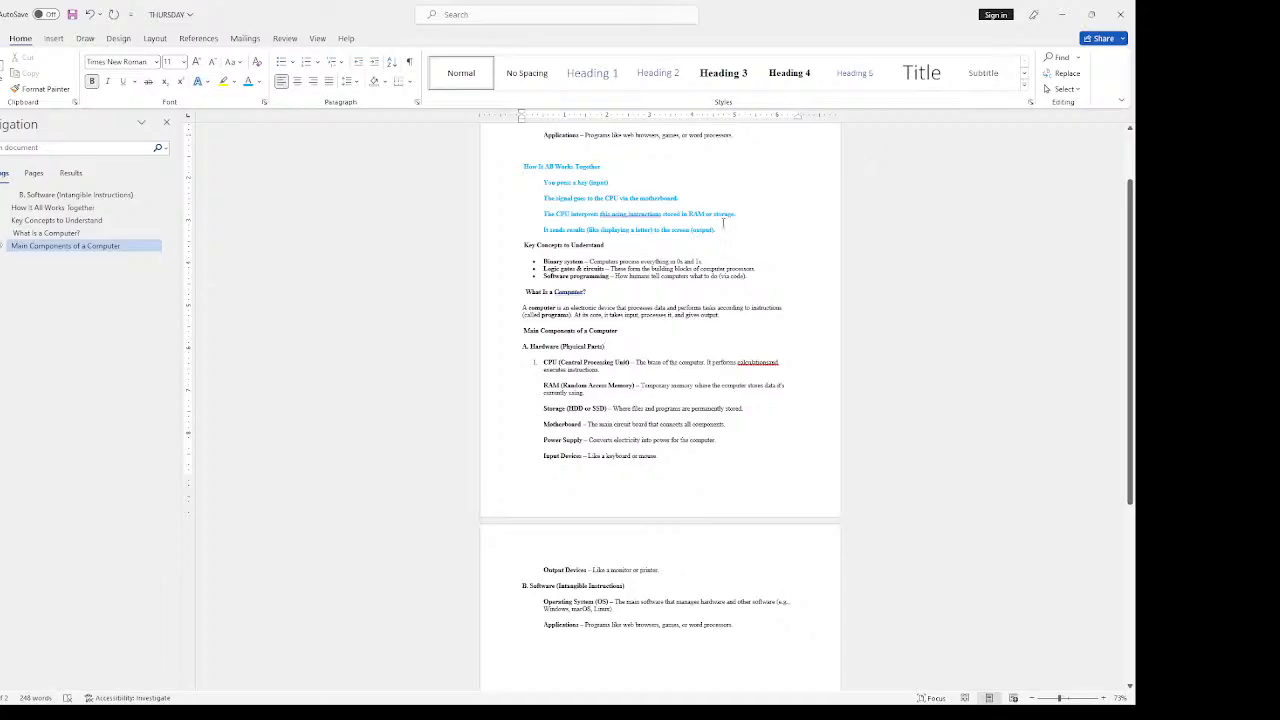
Step: Apply the "How It All Works Together" formatting to the text from "A. Hardware (Physical Parts)" through the Input Devices line with Format Painter
drag(718, 231, 498, 168)
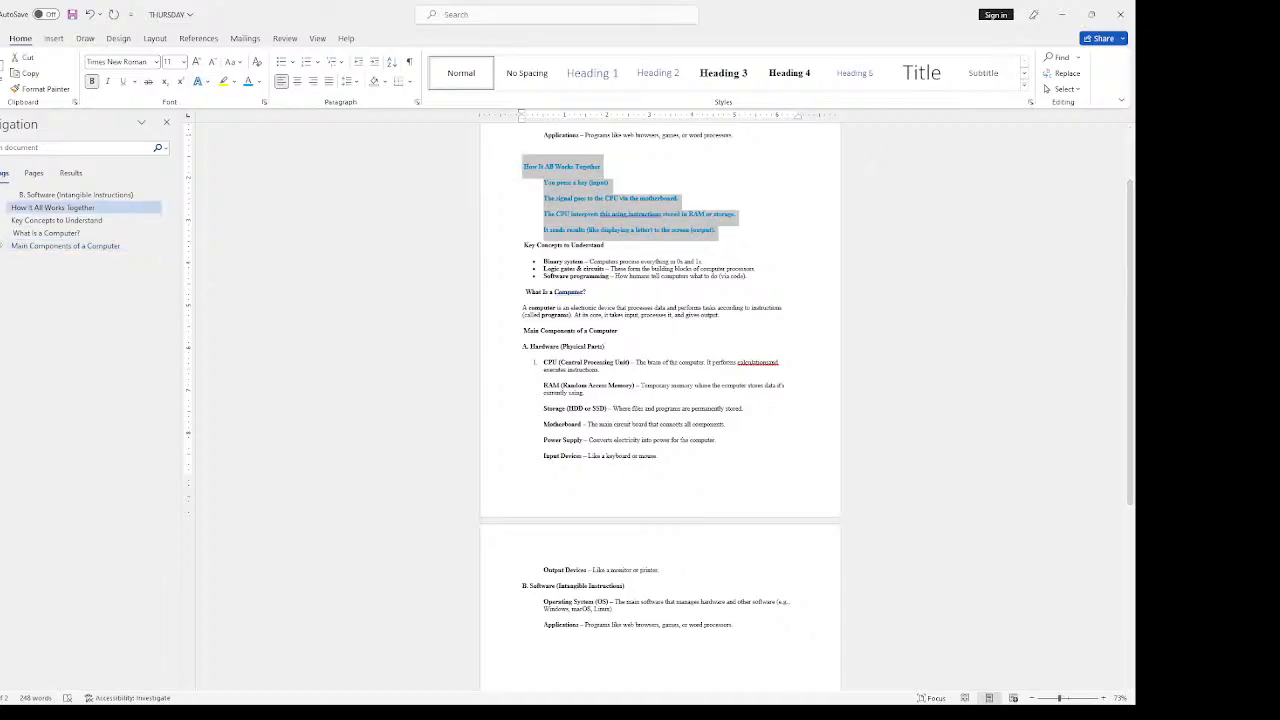
click(42, 88)
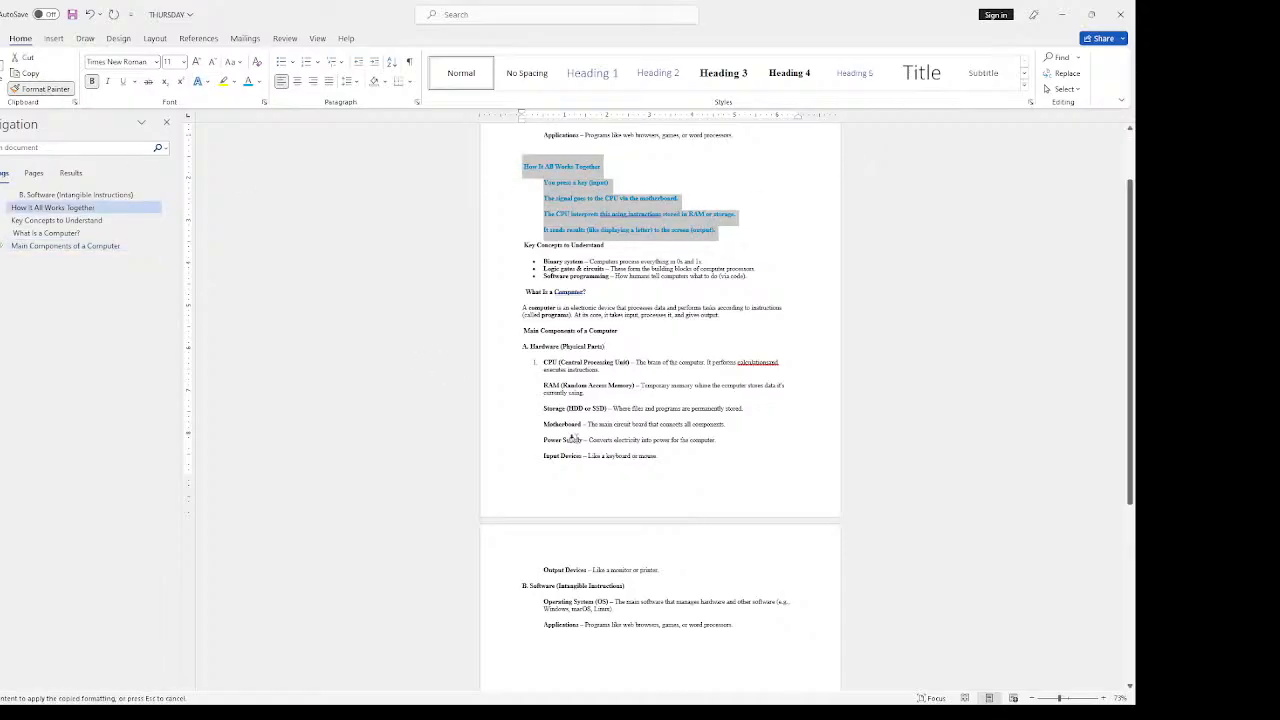
mouse_move(660, 458)
mouse_down()
mouse_move(545, 405)
mouse_move(521, 347)
mouse_up()
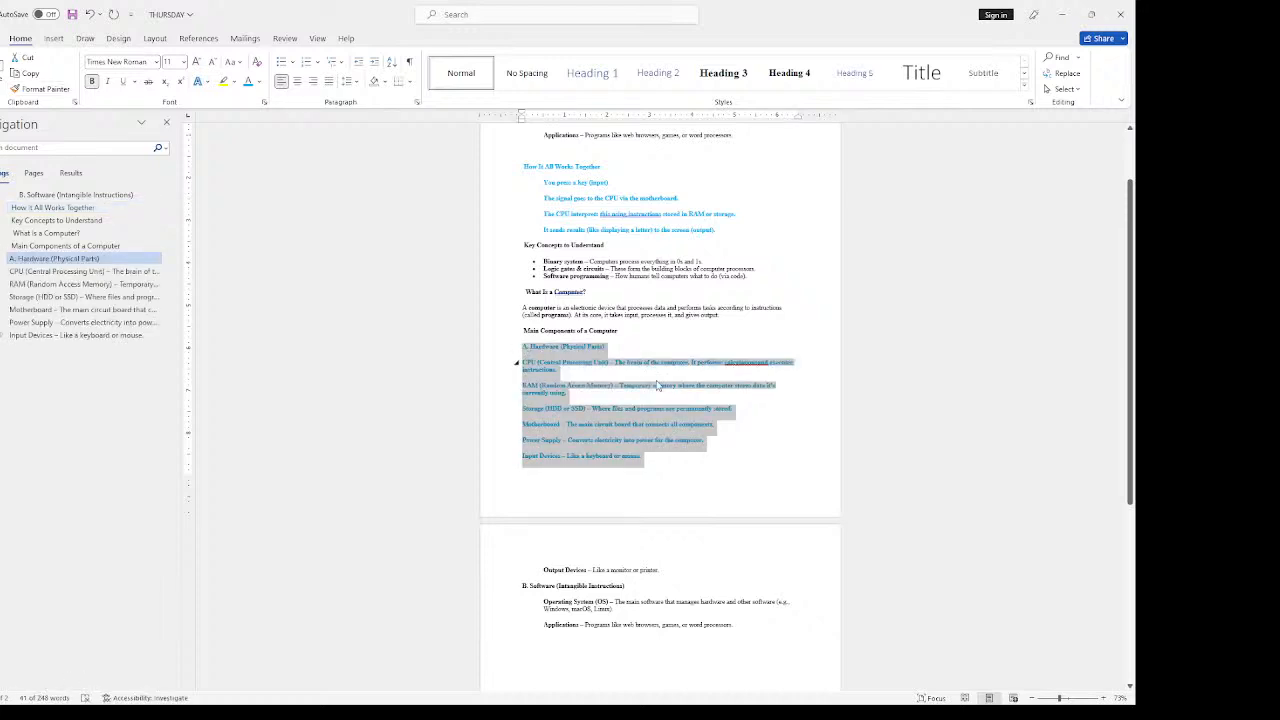
click(553, 357)
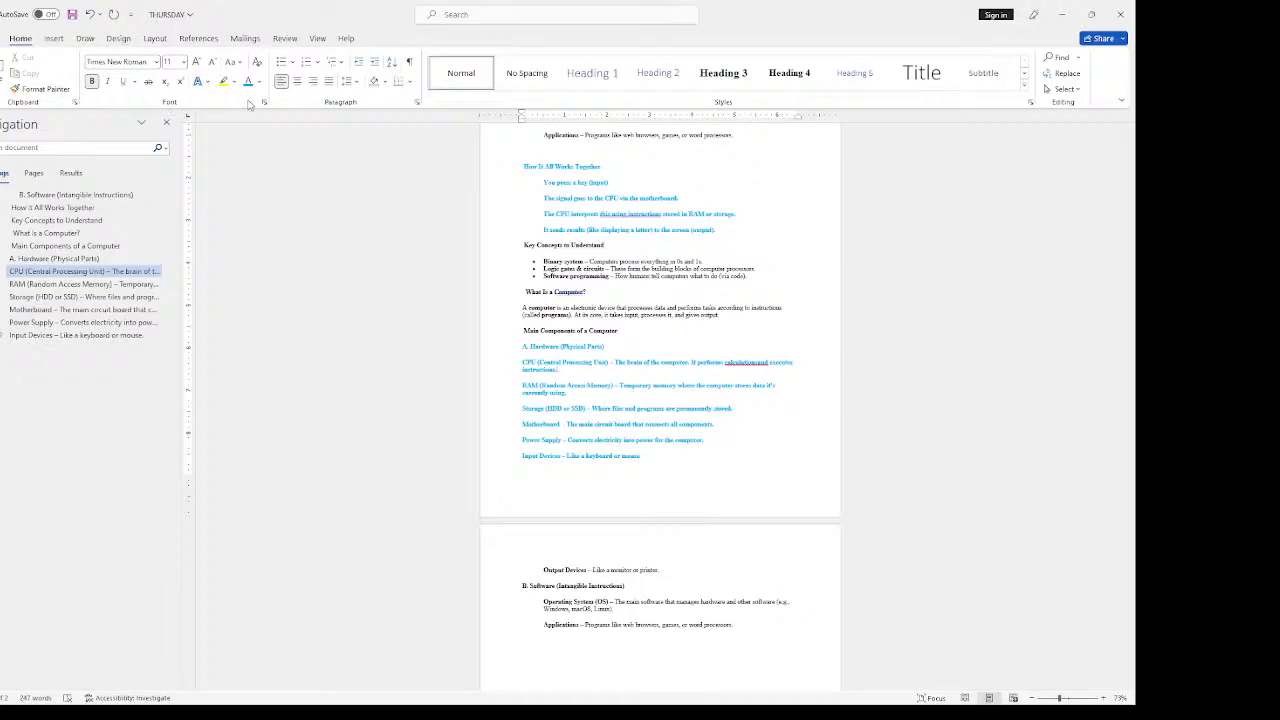
Step: Set the font colour to black for all text from "How It All Works Together" through the Input Devices line
drag(642, 457, 522, 150)
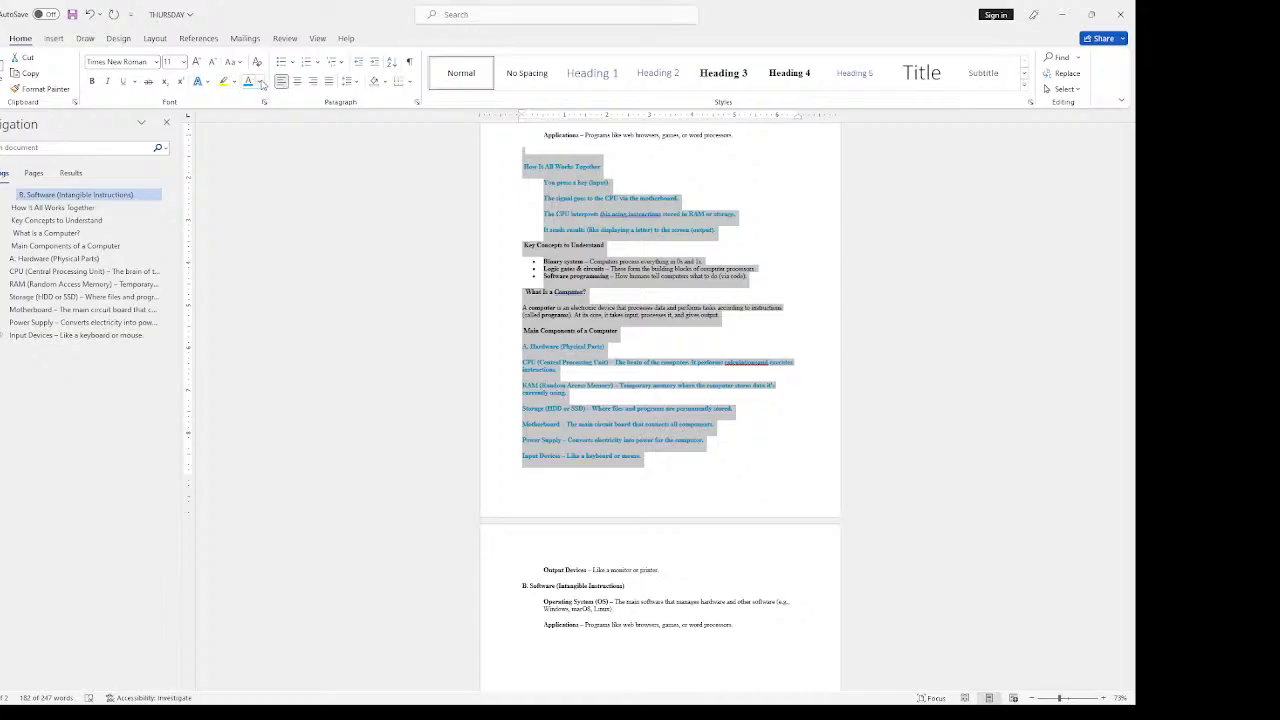
click(259, 82)
click(259, 103)
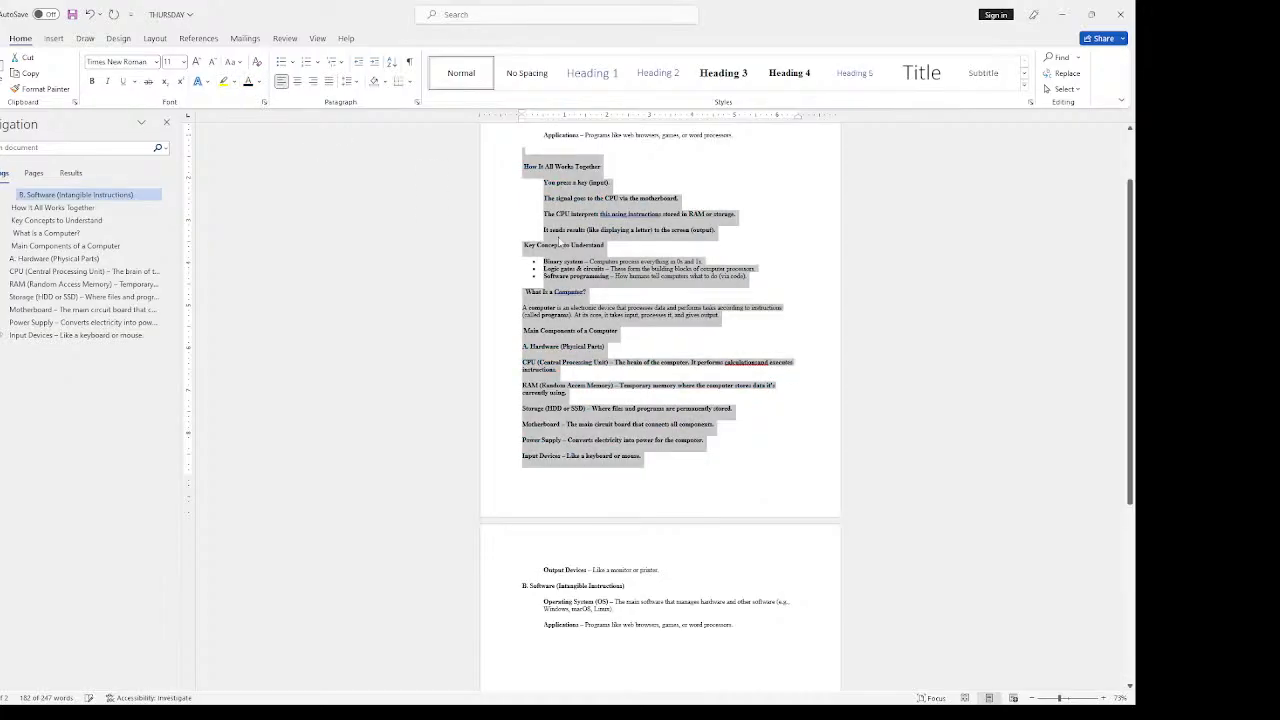
click(713, 338)
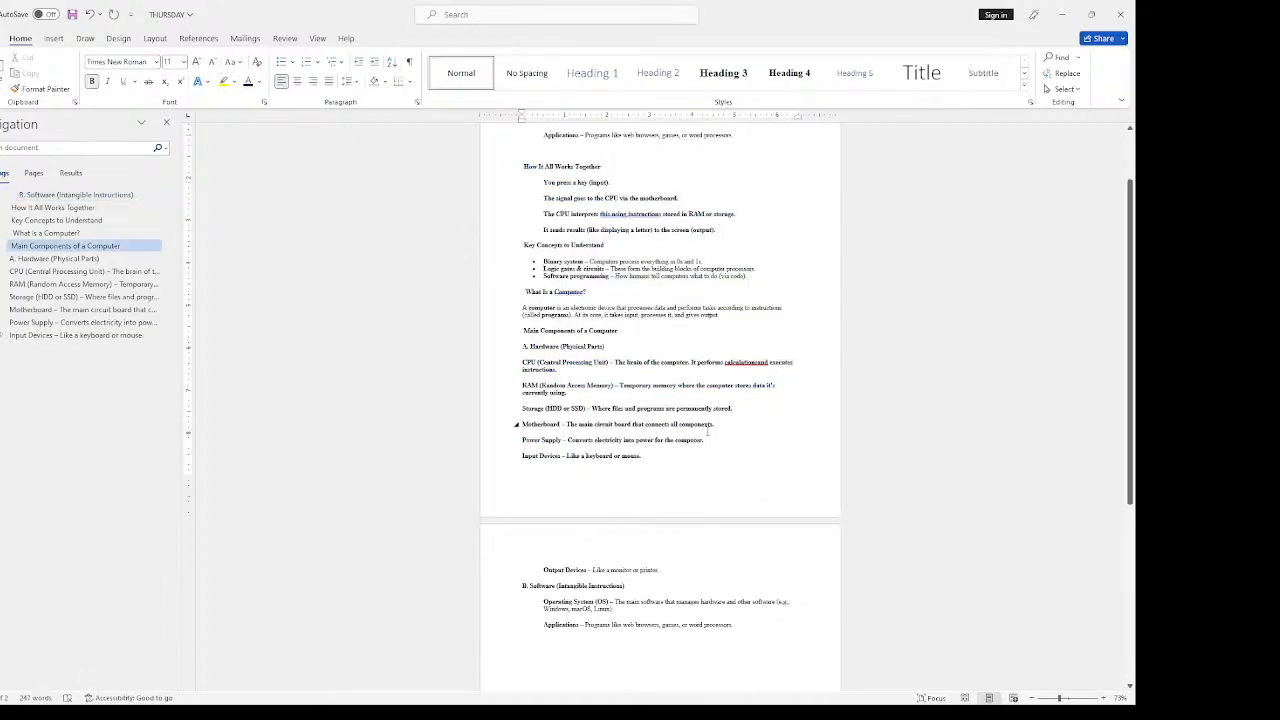
Step: Set the font of the text from the Applications line through the Input Devices line to HoloLens MDL2 Assets
drag(673, 470, 543, 132)
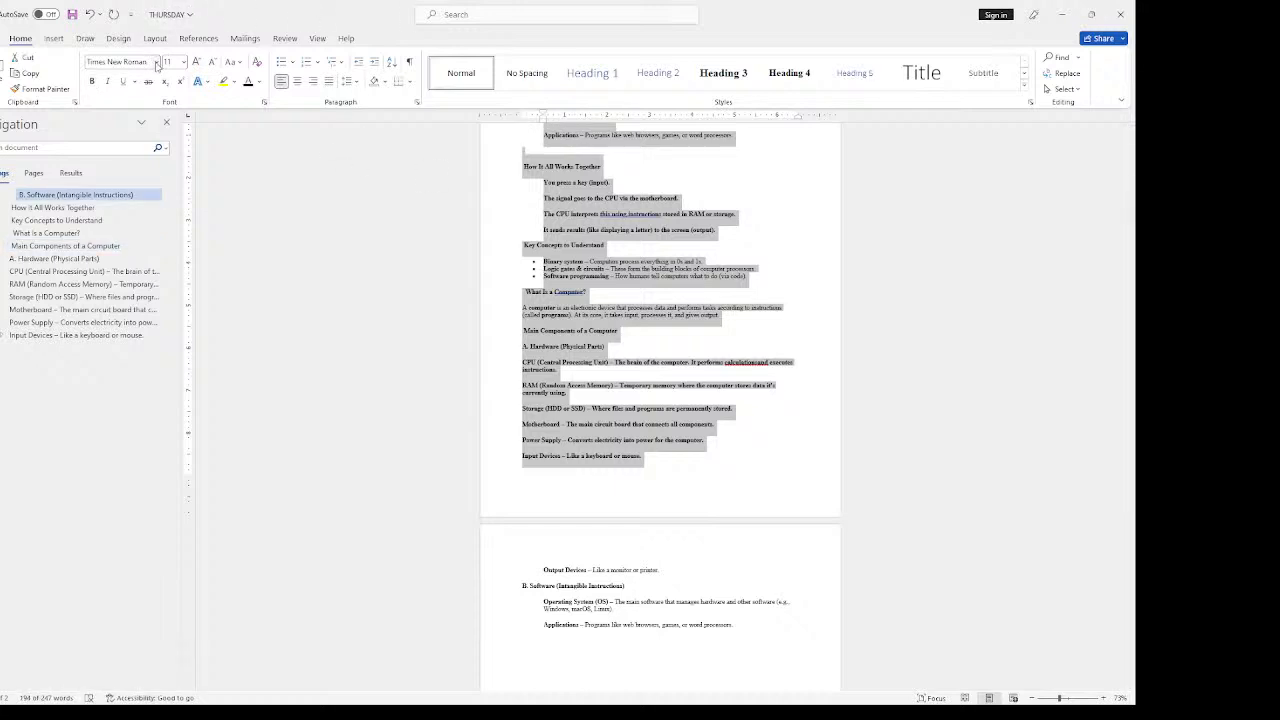
click(156, 64)
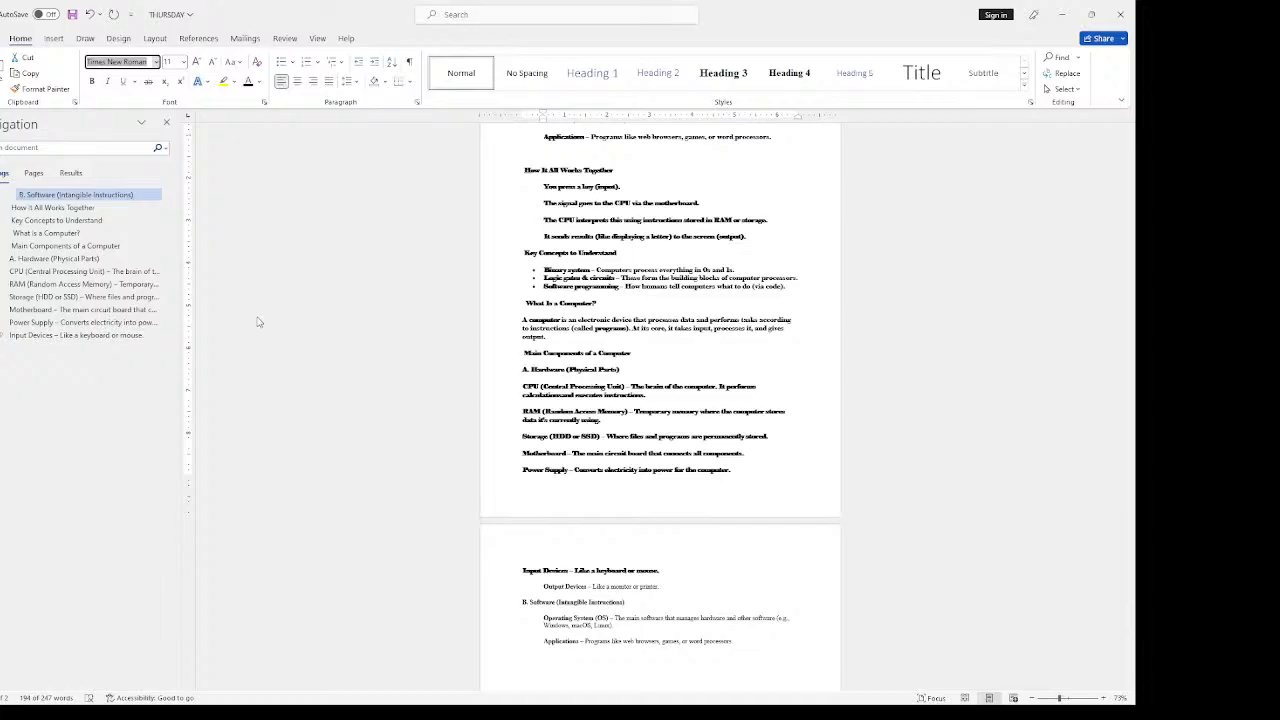
click(145, 230)
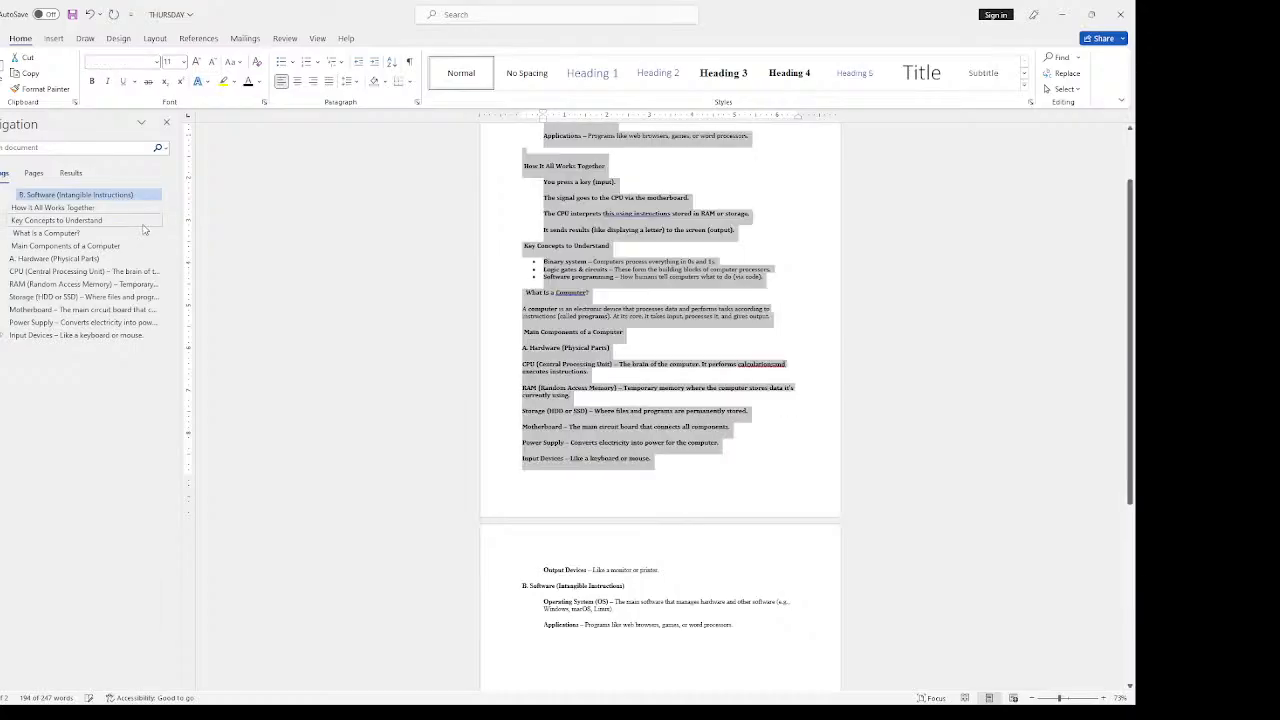
click(639, 284)
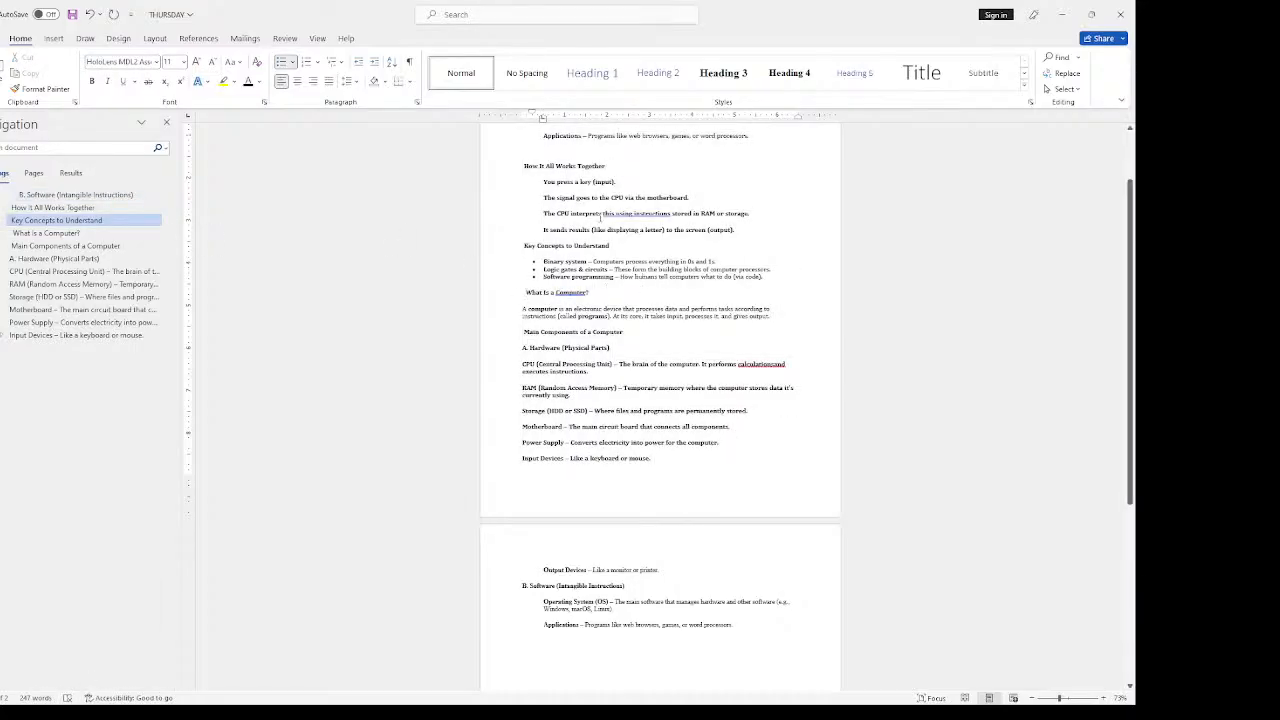
Step: Set the font to Algerian for all text from "How It All Works Together" through the Input Devices line
drag(659, 470, 522, 150)
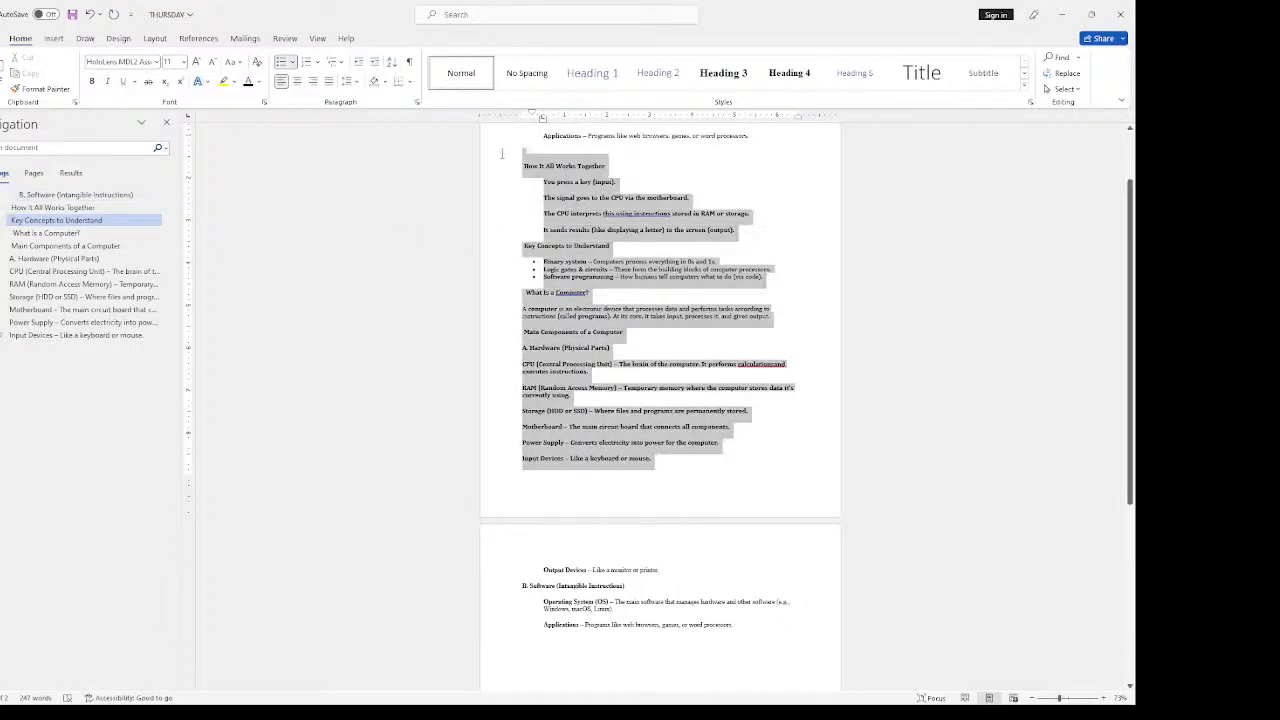
click(157, 62)
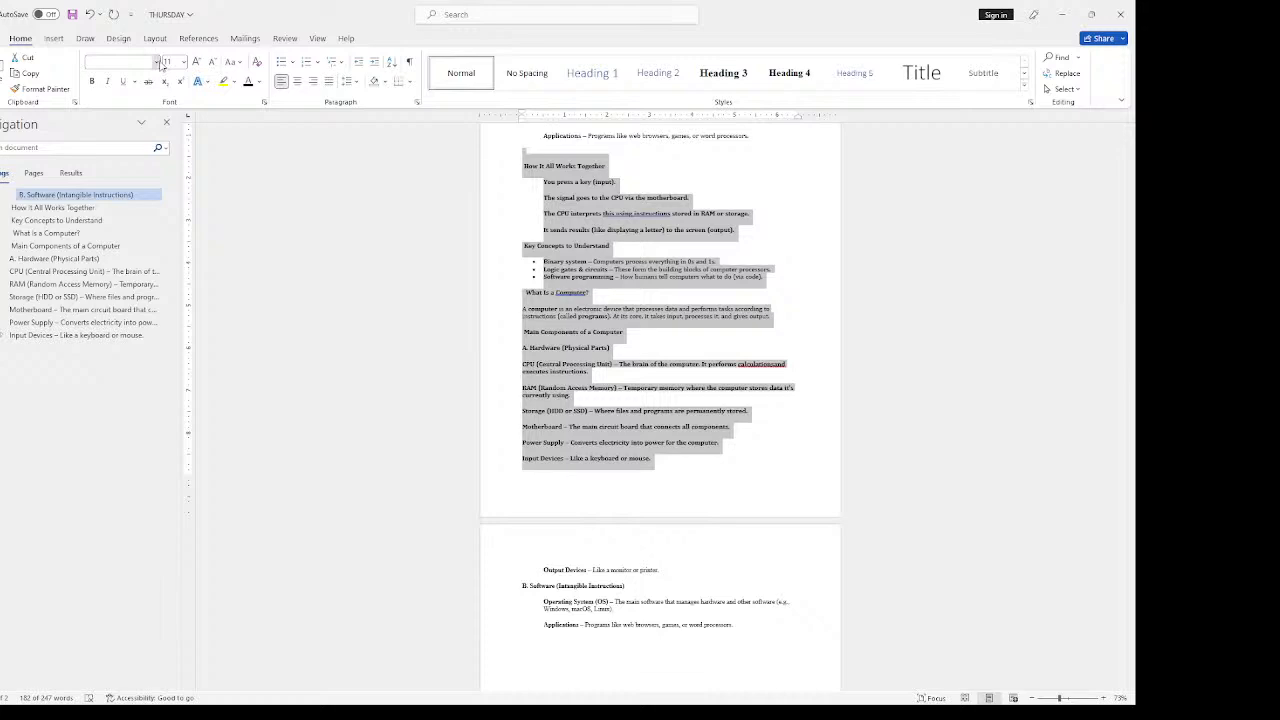
click(142, 222)
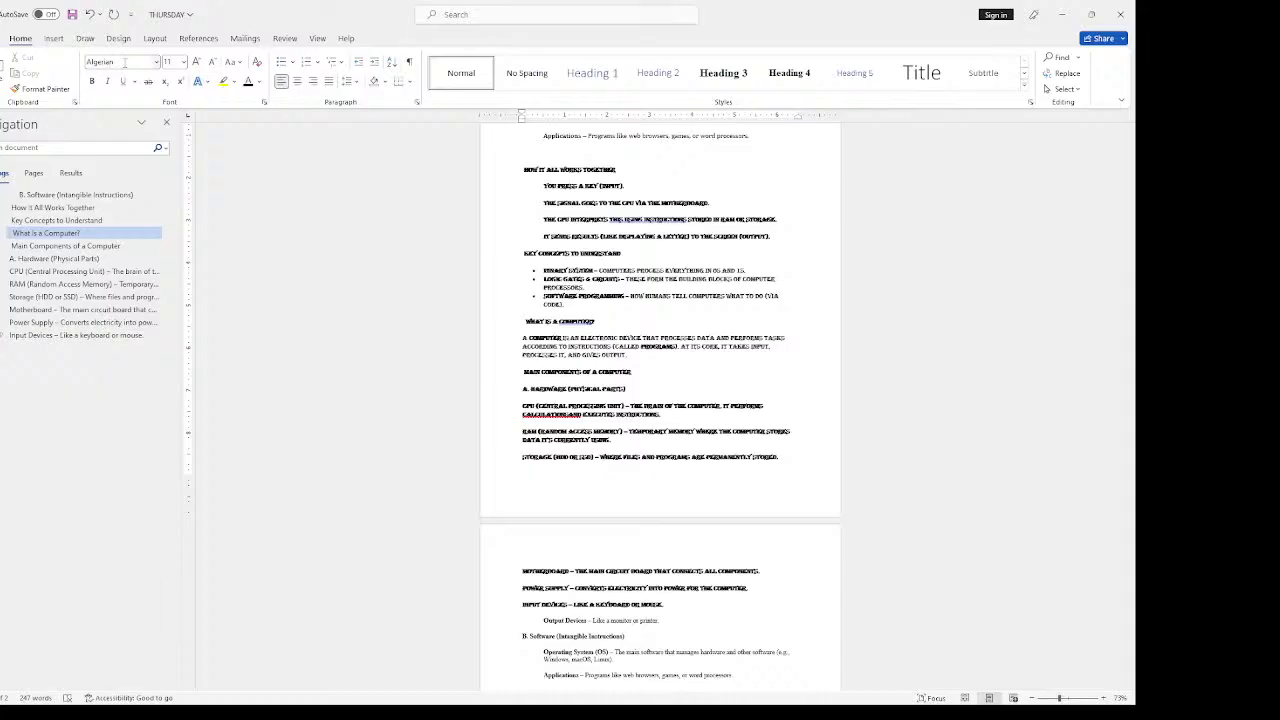
Step: Set the font size to 28 for the text from "Software (Intangible Instructions)" through the "Key Concepts to Understand" heading
scroll(625, 243, up, 2)
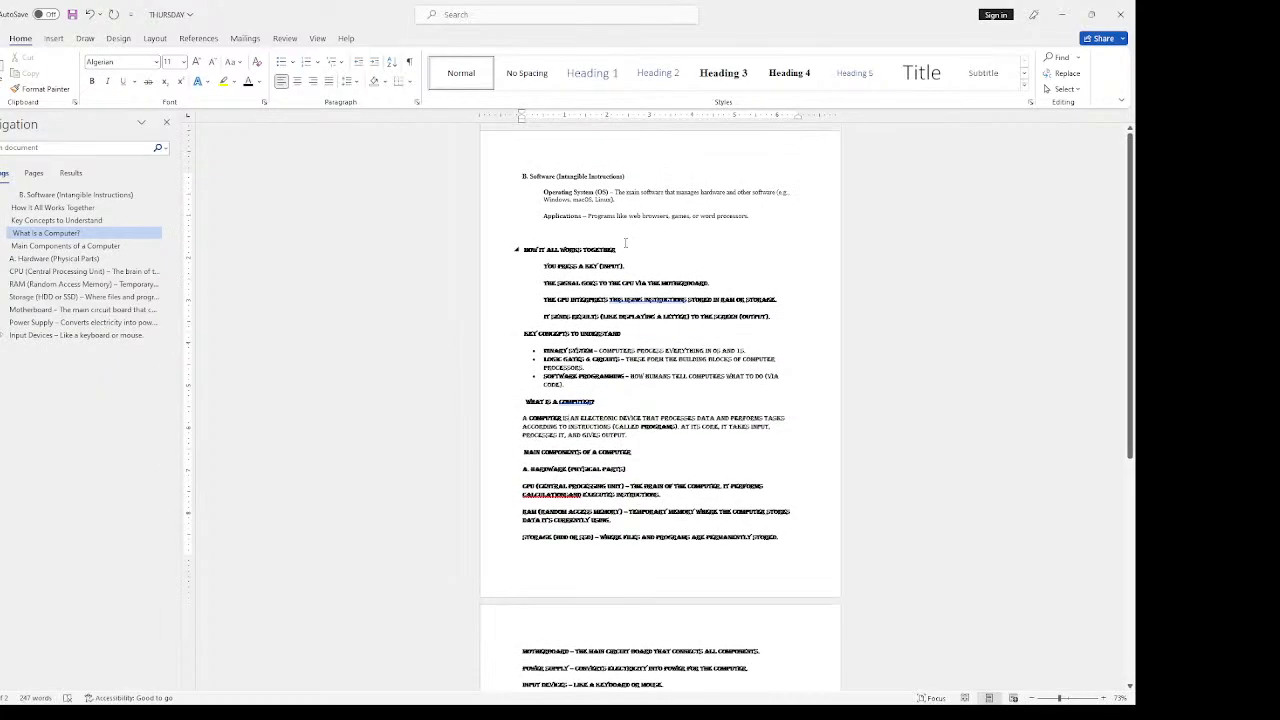
drag(657, 334, 528, 176)
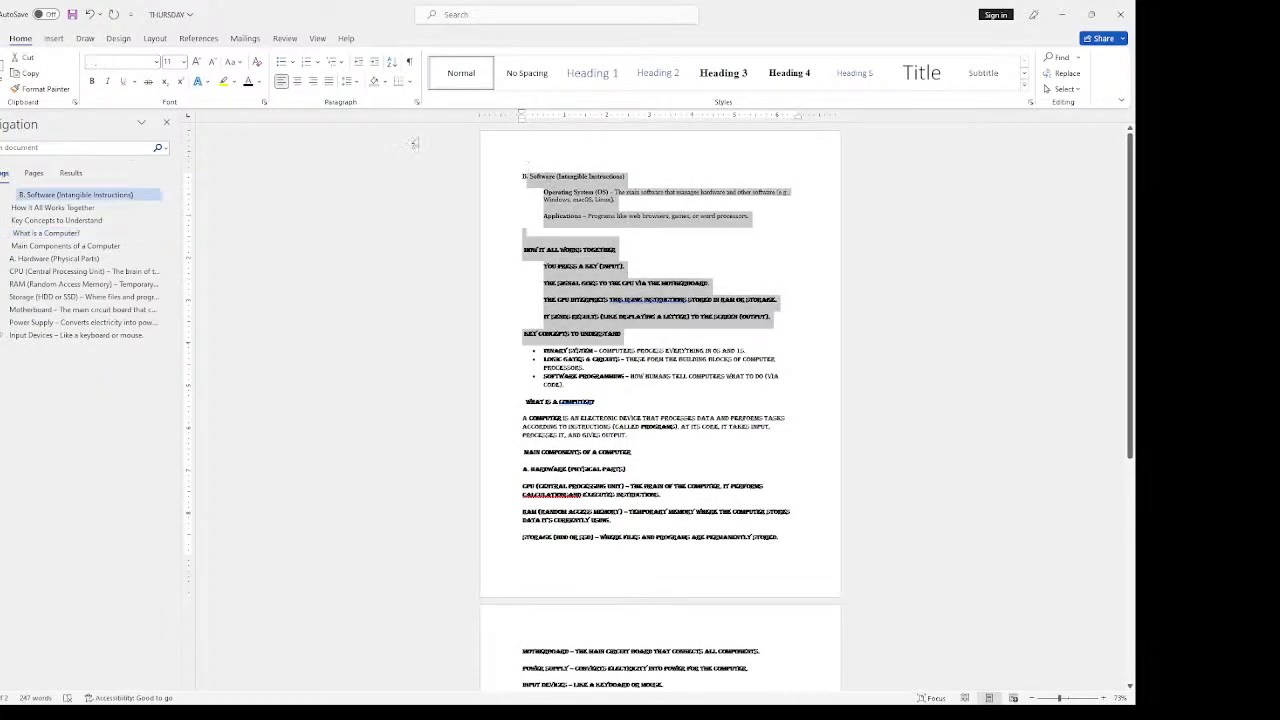
click(185, 63)
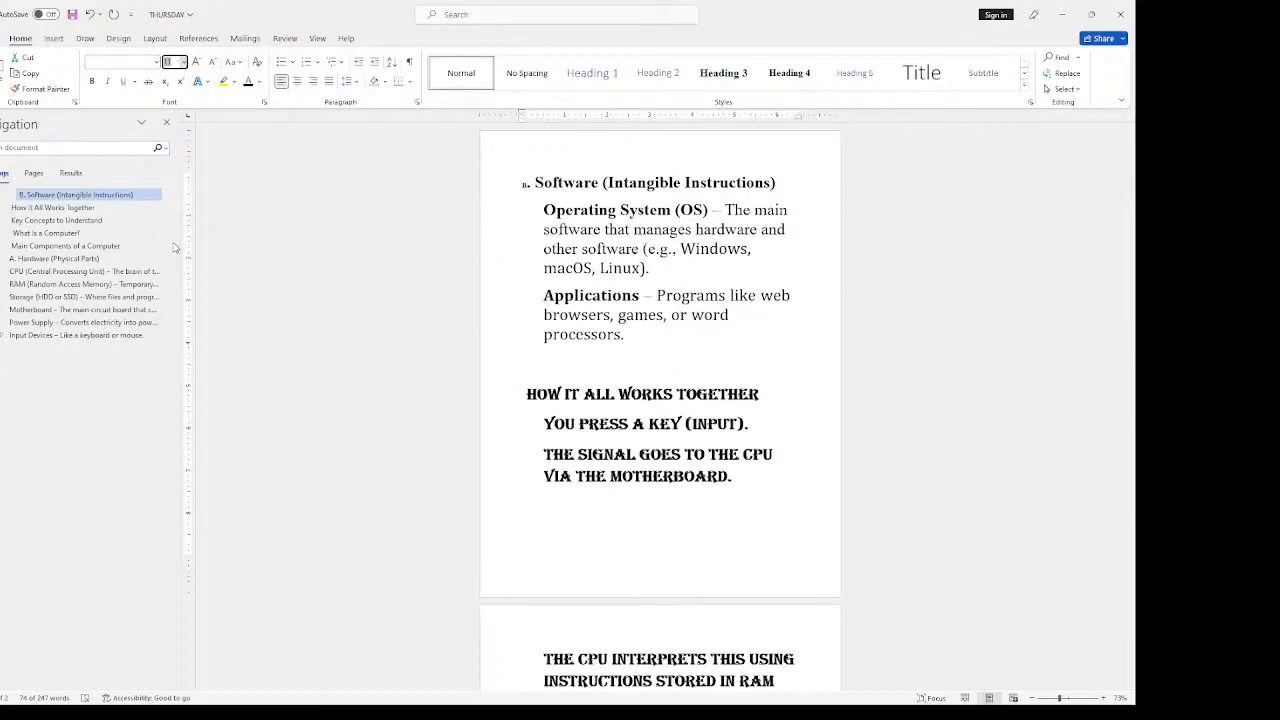
click(175, 247)
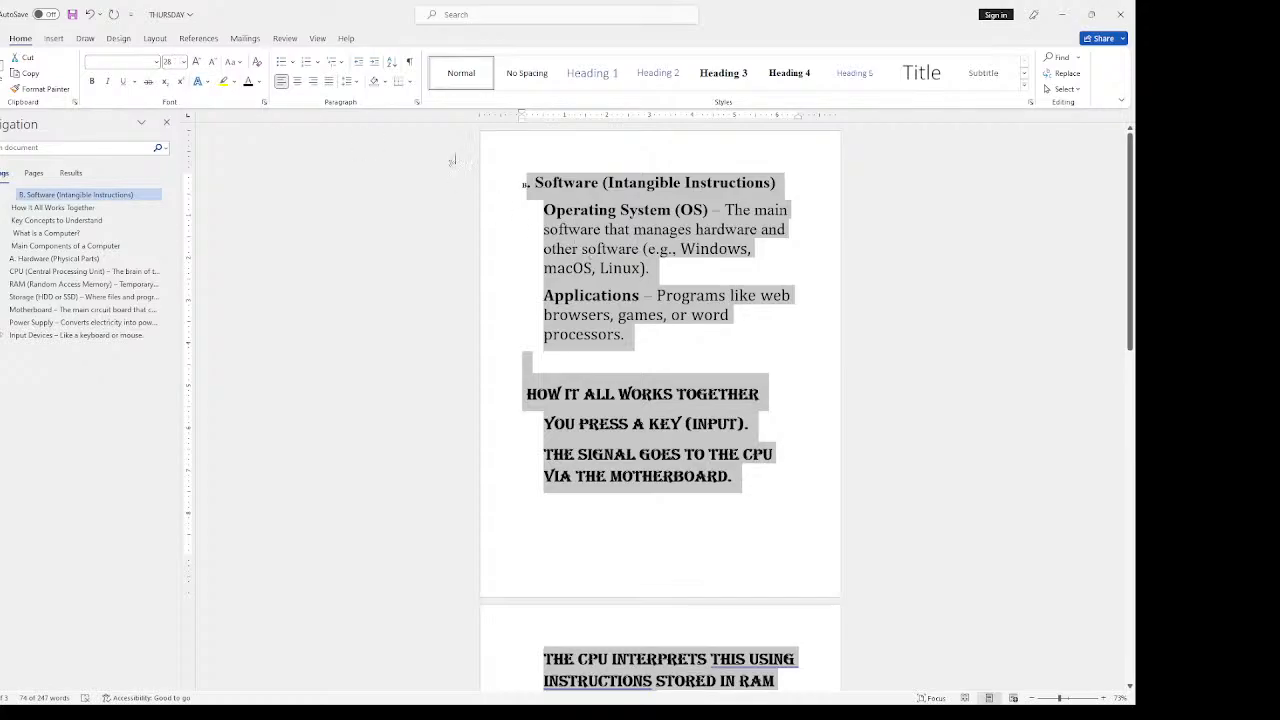
Step: Increase the font size of the selected text step by step to 140 with Grow Font
click(196, 62)
click(196, 62)
click(196, 62)
click(196, 62)
click(196, 62)
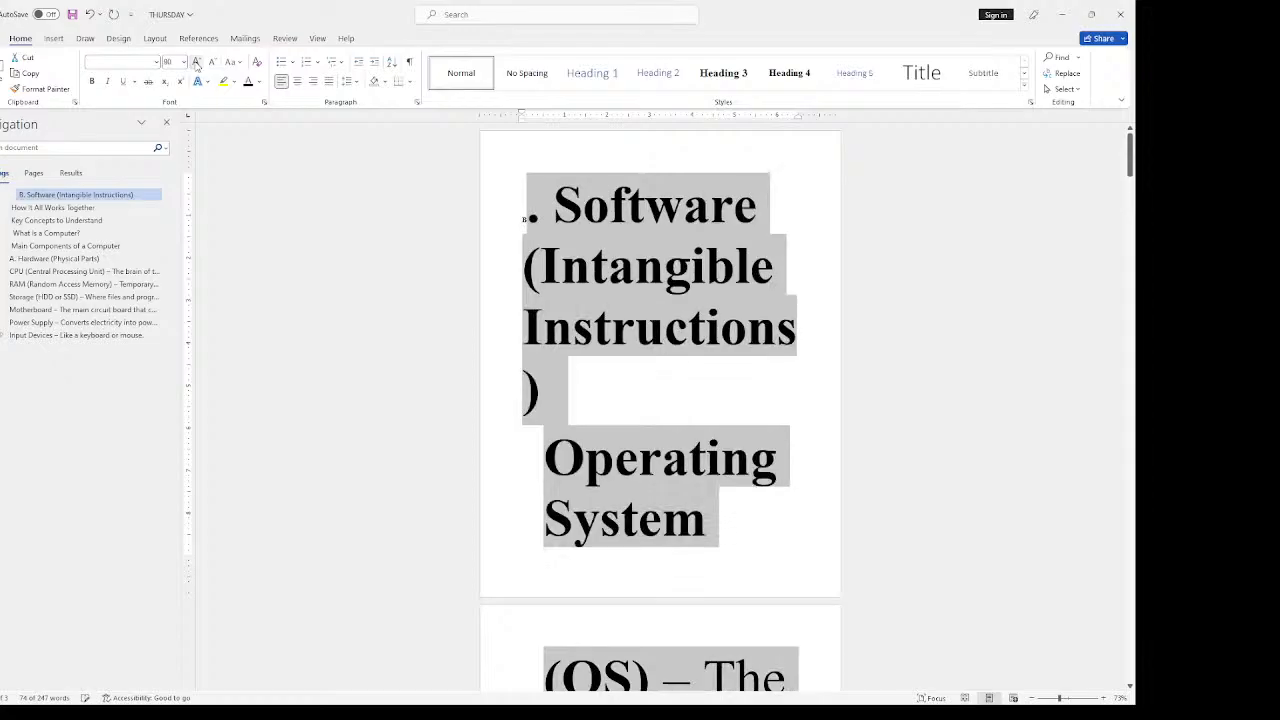
click(196, 62)
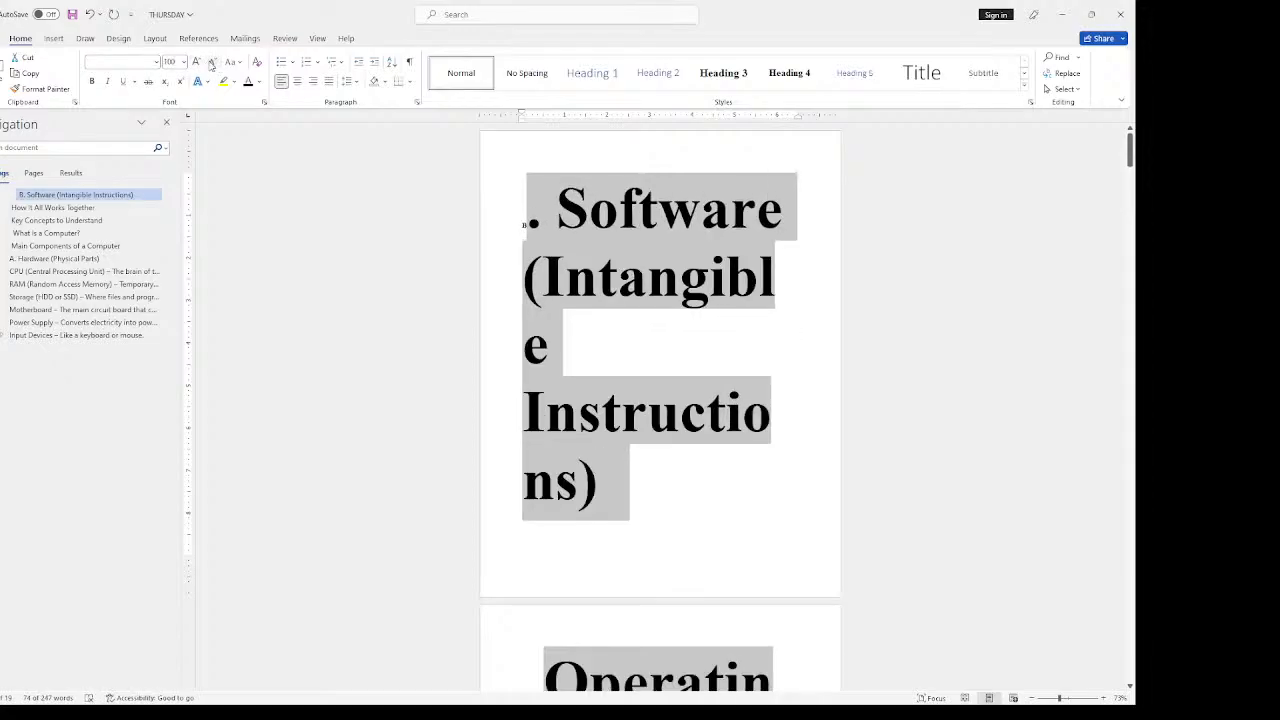
click(197, 63)
click(197, 63)
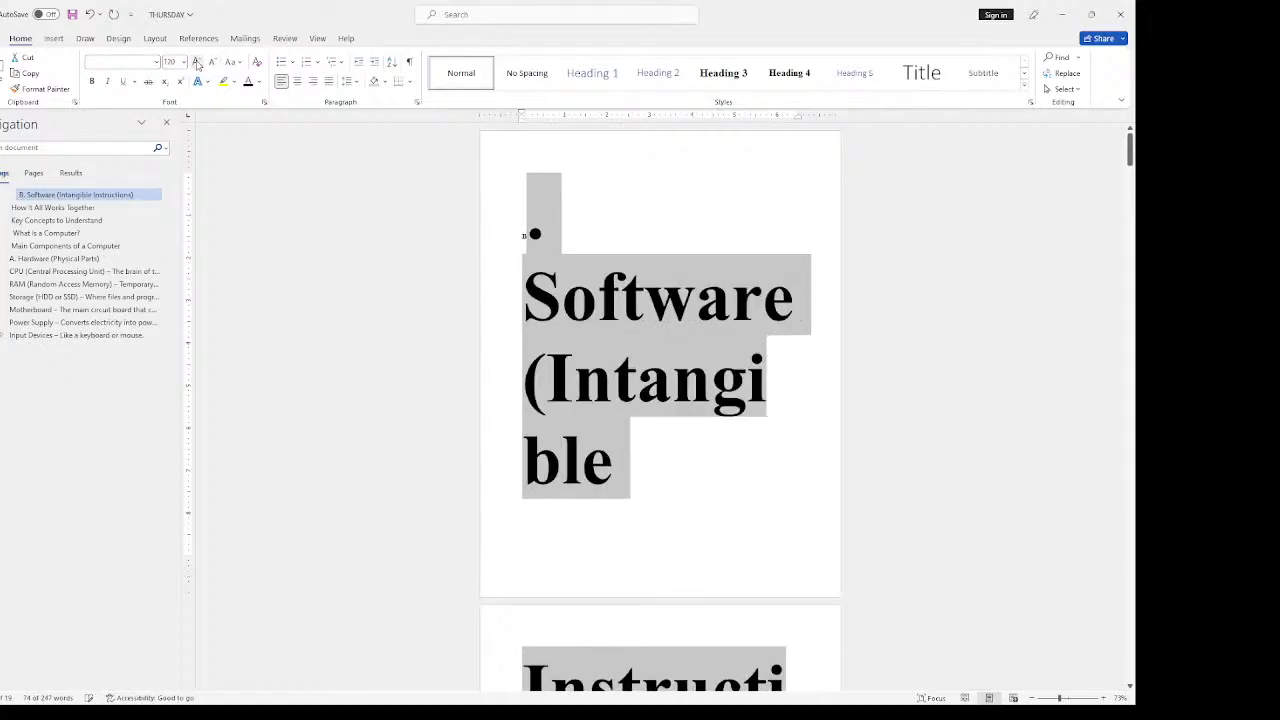
click(198, 64)
click(198, 64)
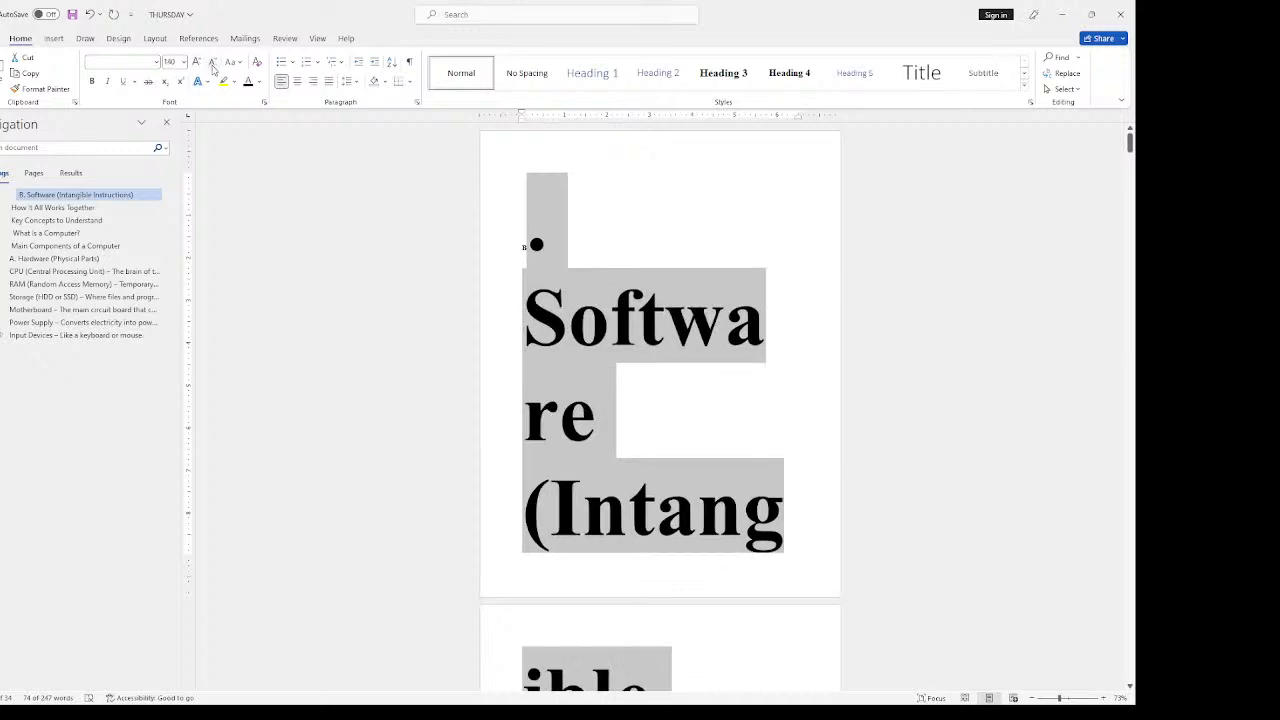
Step: Reduce the font size of the selected text step by step to 10 with Shrink Font
click(211, 64)
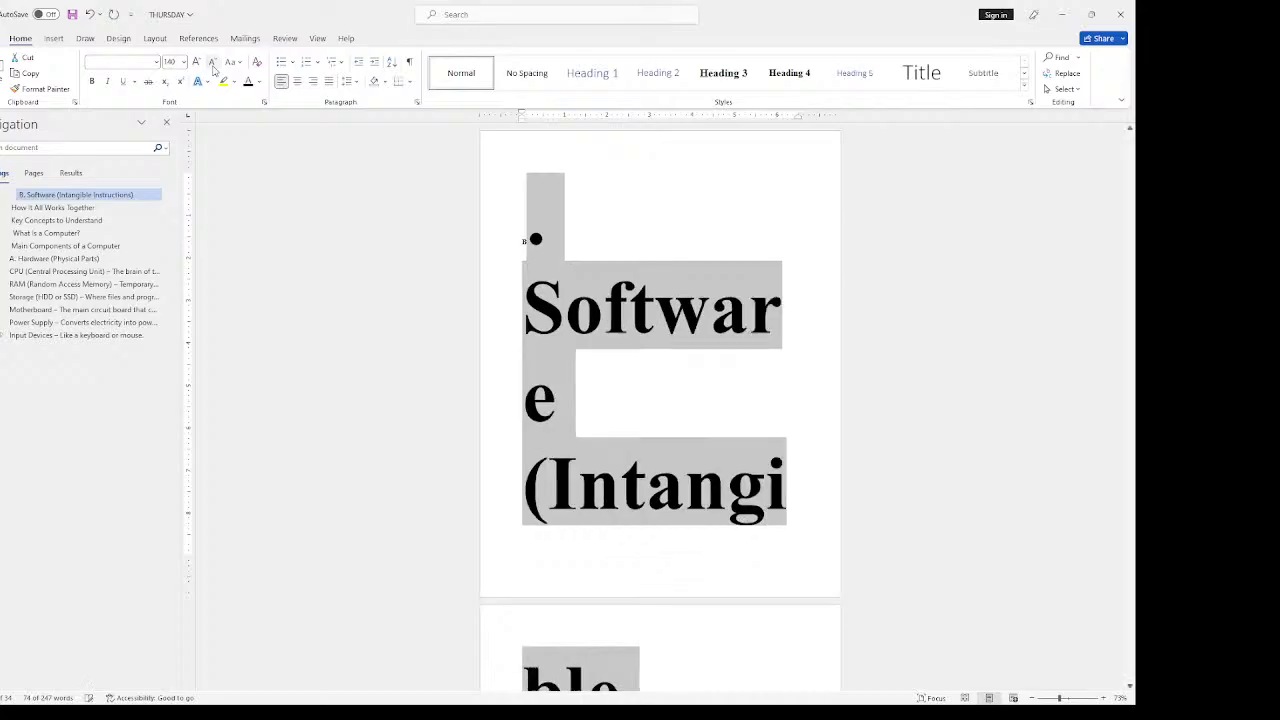
click(211, 64)
click(212, 64)
click(212, 64)
click(212, 64)
click(212, 64)
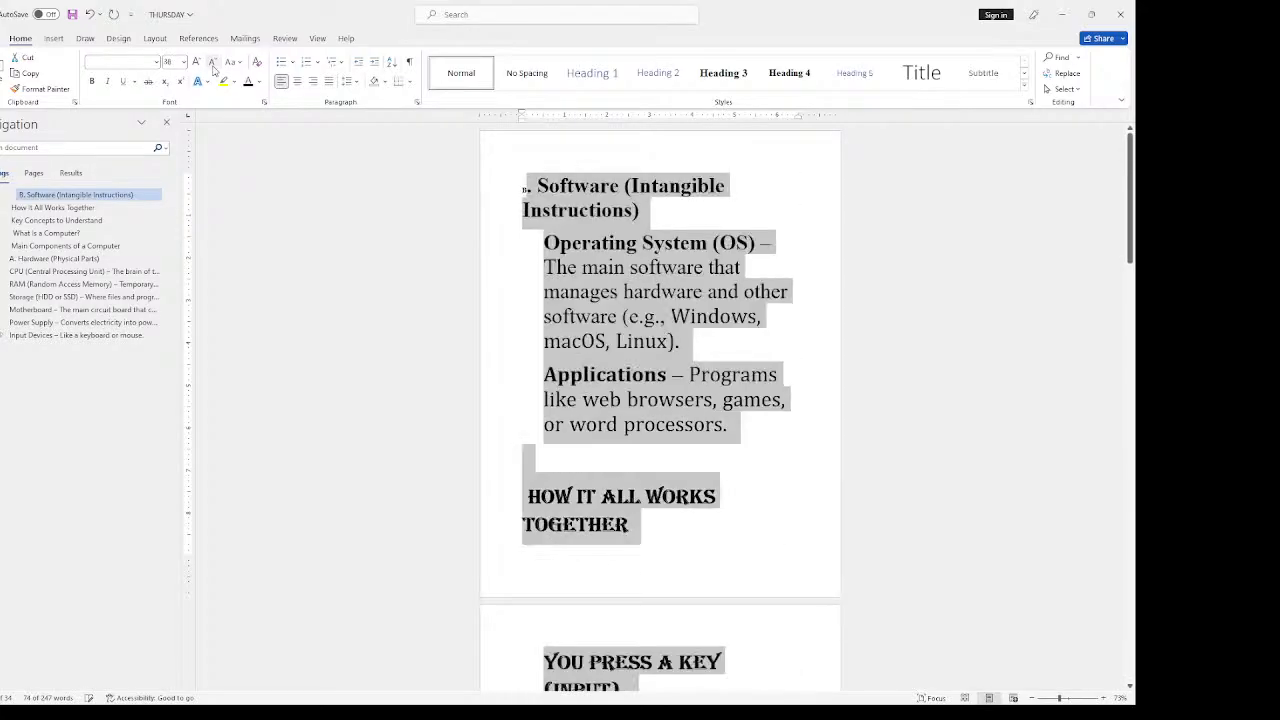
click(212, 64)
click(212, 64)
click(212, 64)
click(212, 64)
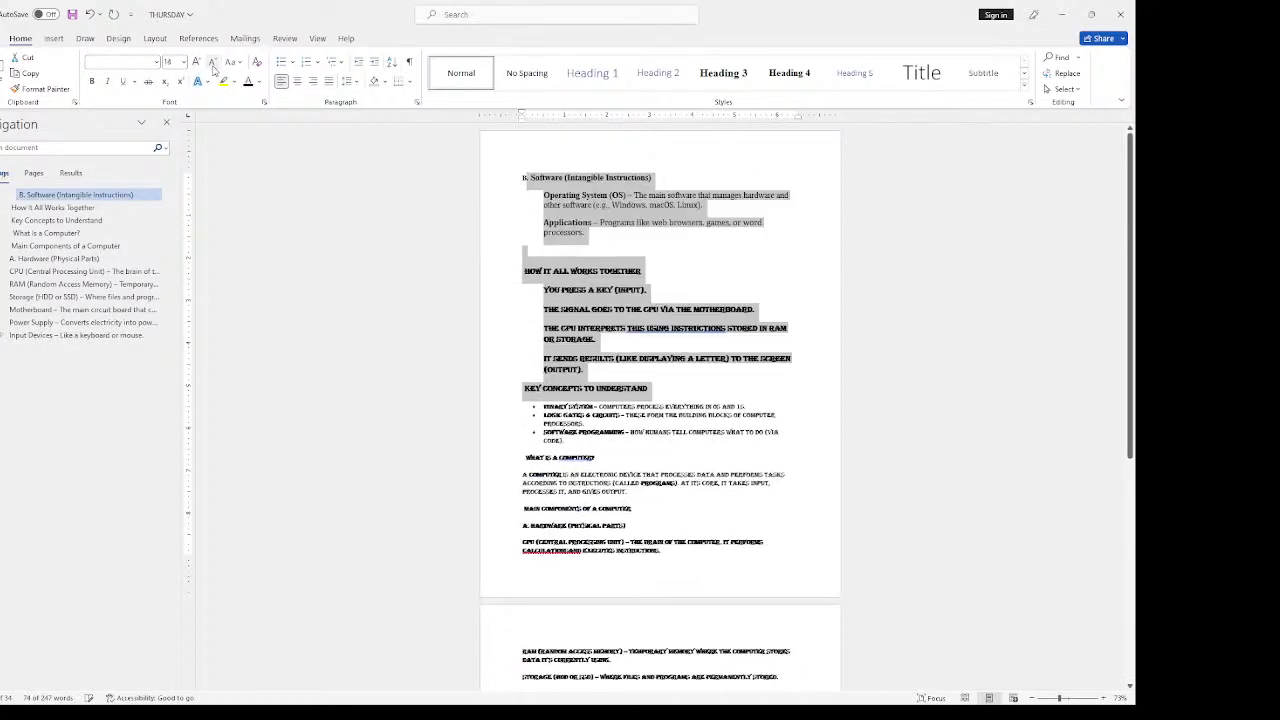
click(212, 64)
click(212, 64)
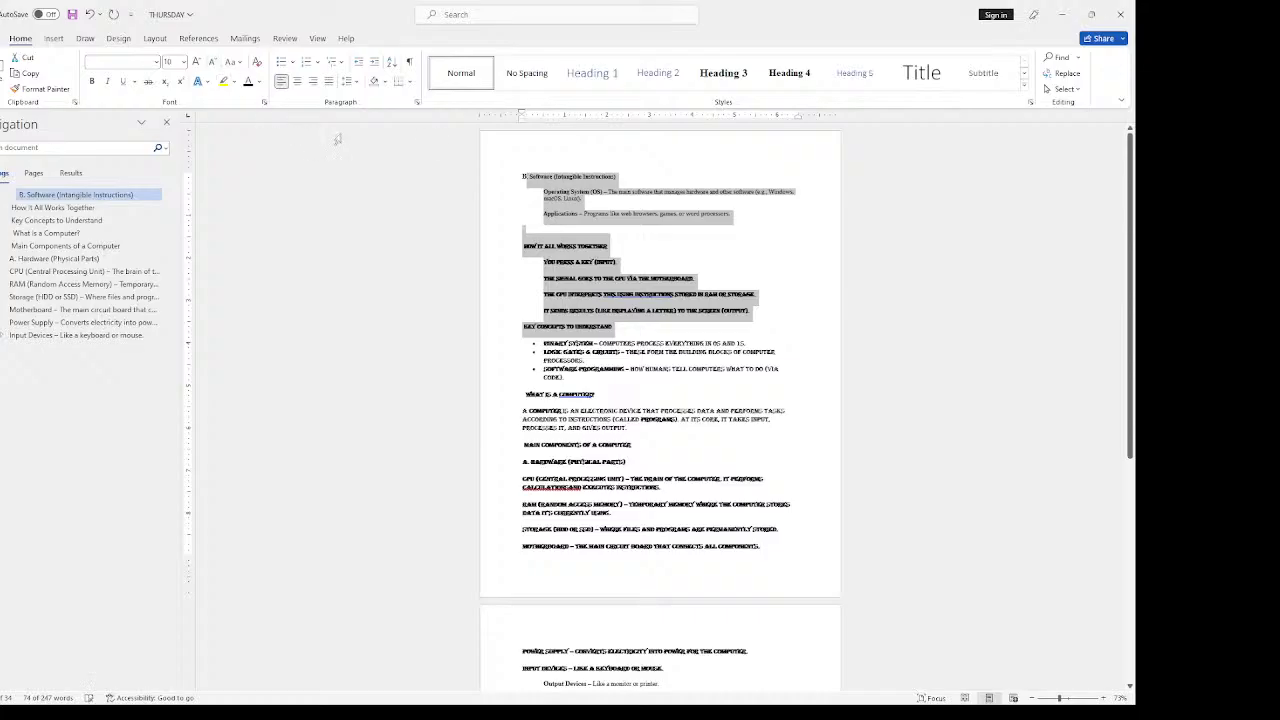
Step: Set the font size to 18 for the selected text from the Software heading through "Key Concepts to Understand"
click(197, 63)
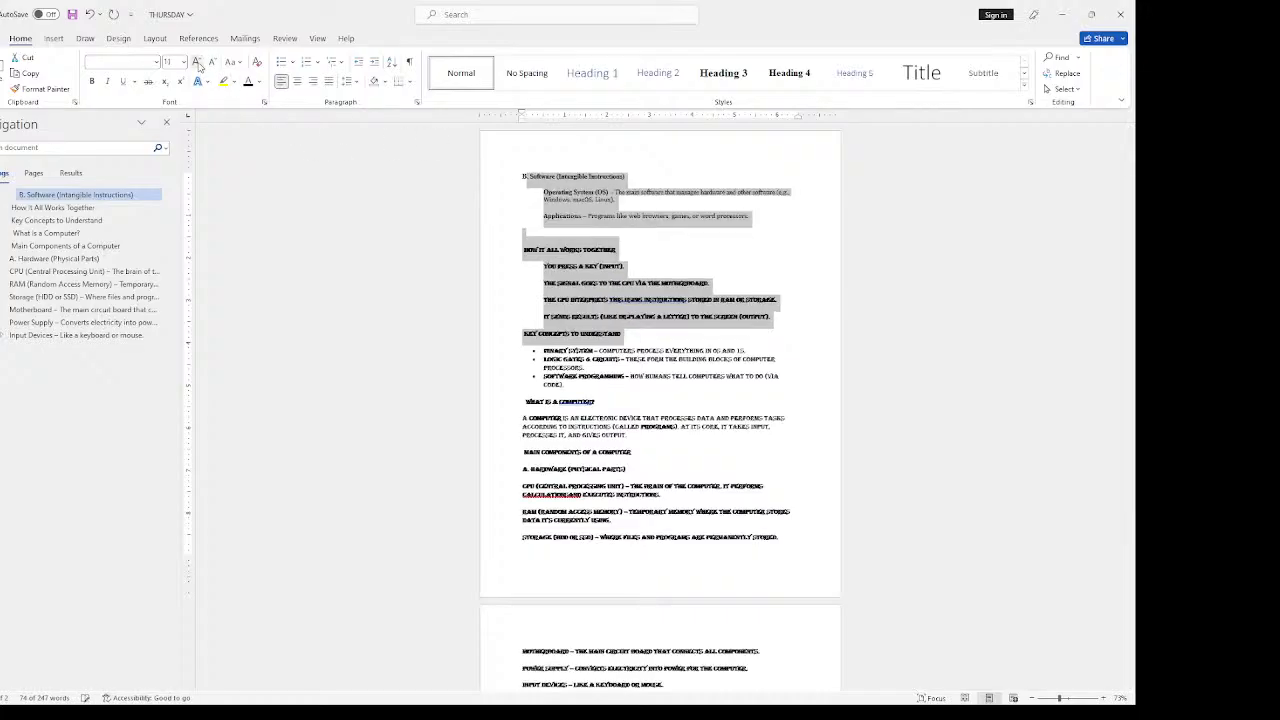
click(197, 63)
click(197, 63)
click(184, 64)
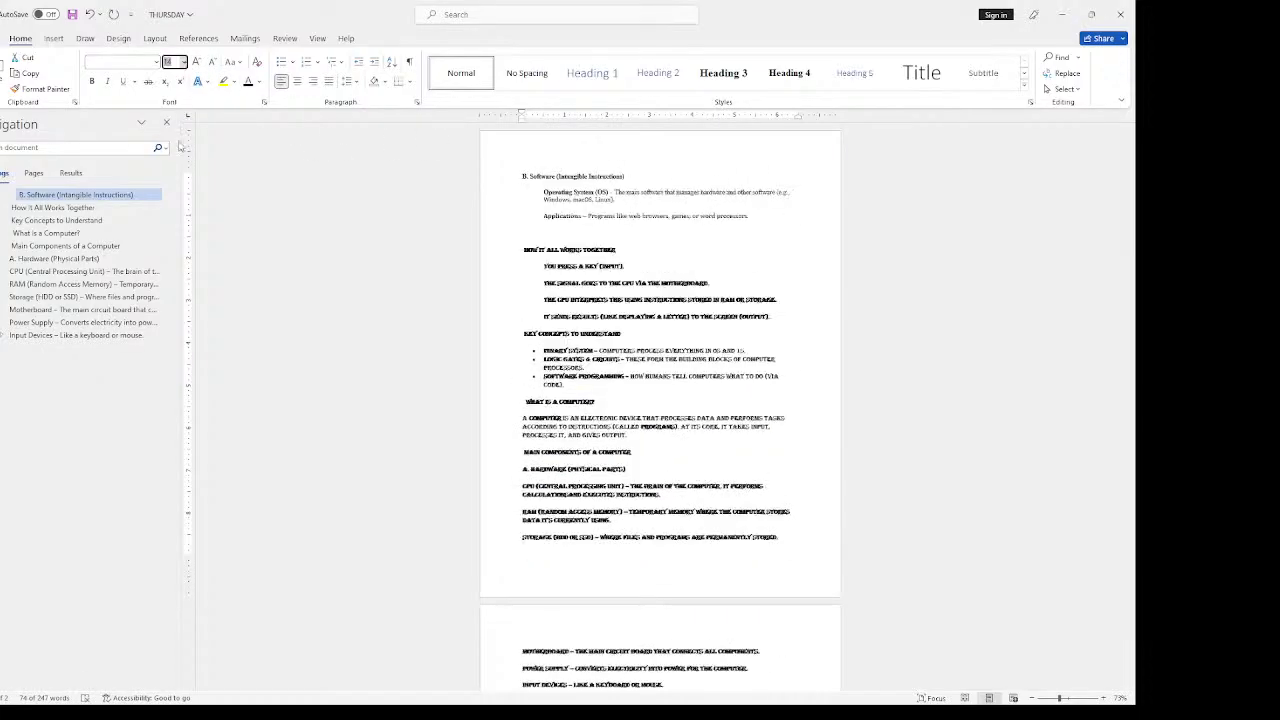
click(170, 185)
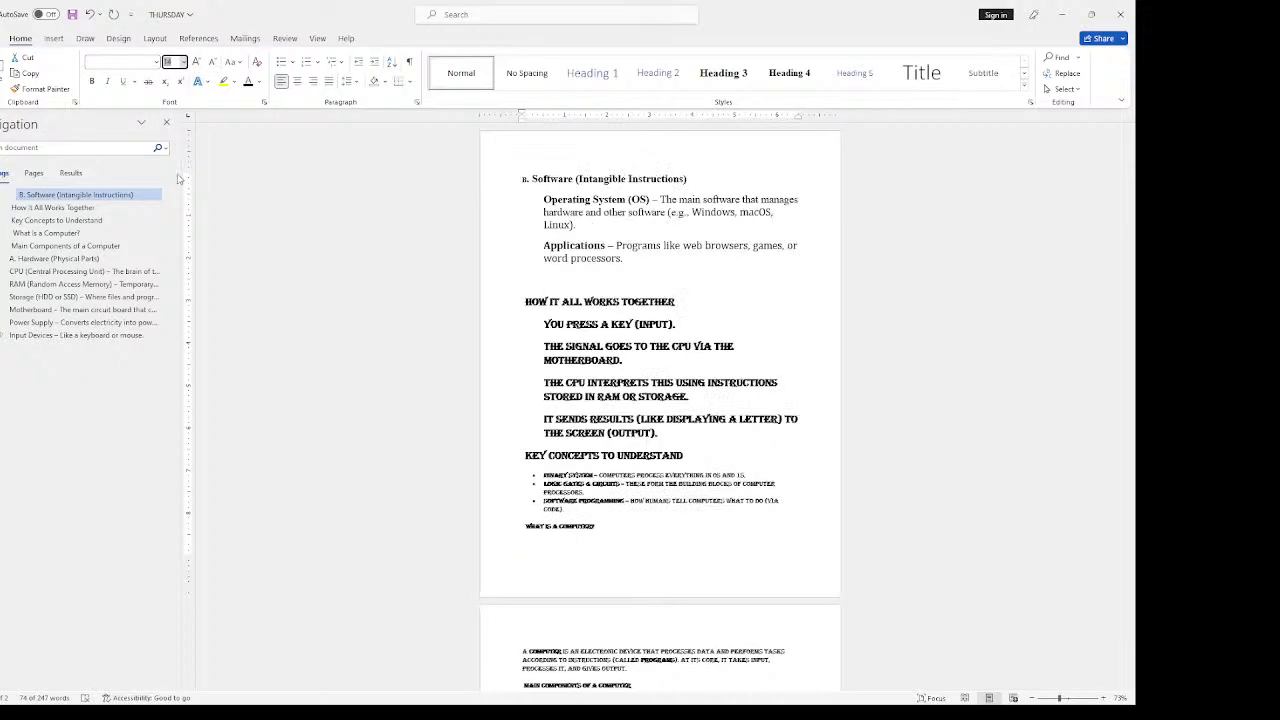
click(178, 184)
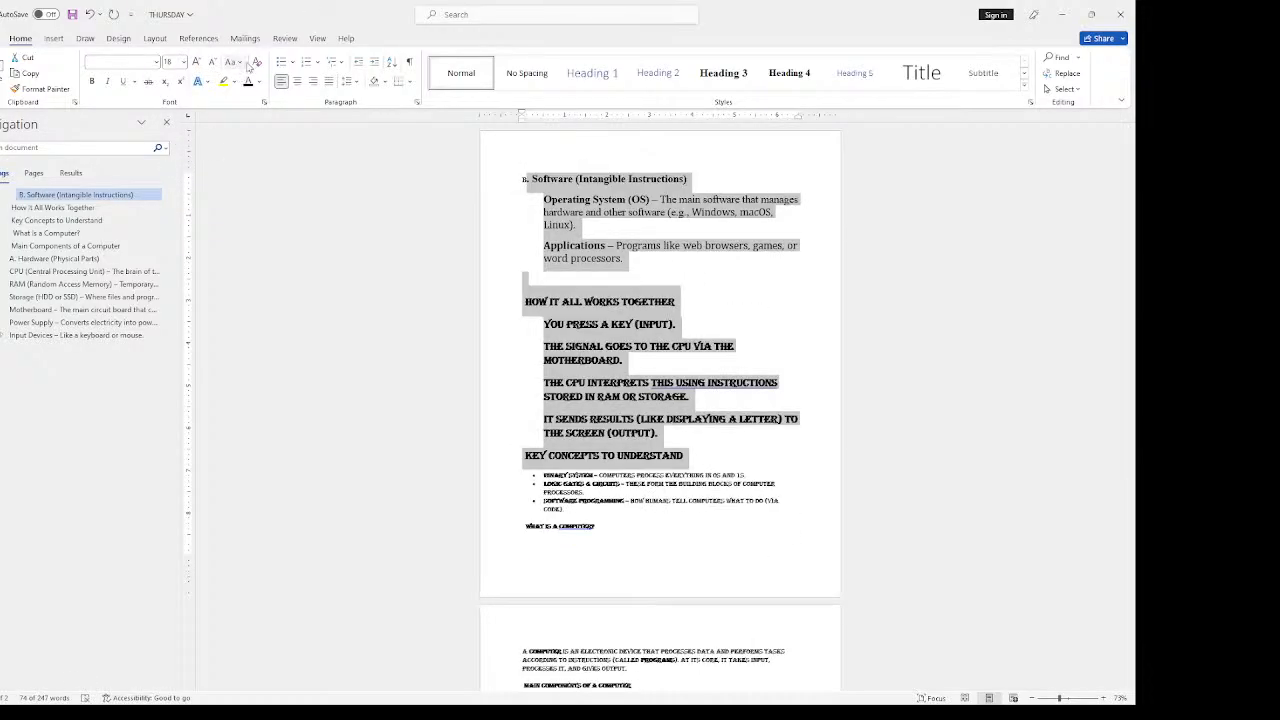
Step: Cycle the case of the whole "B. Software (Intangible Instructions)" section through Sentence case, lowercase and UPPERCASE
drag(628, 258, 503, 172)
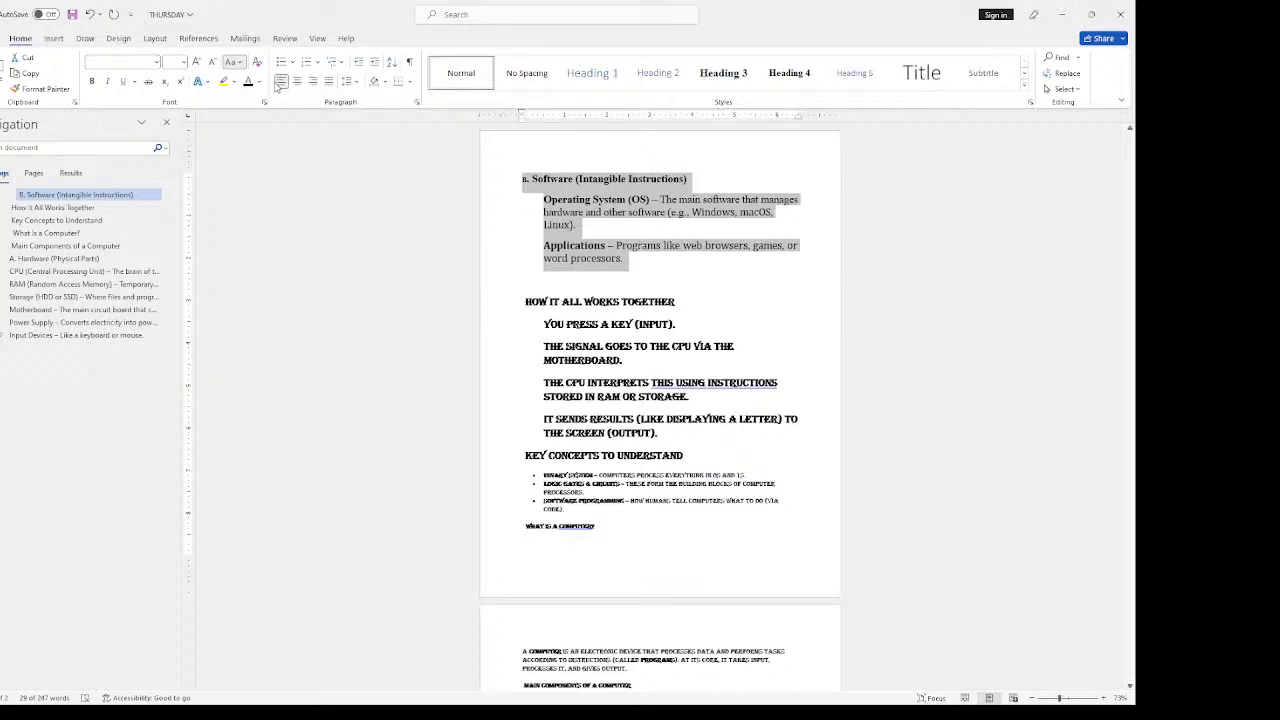
key(shift+F3)
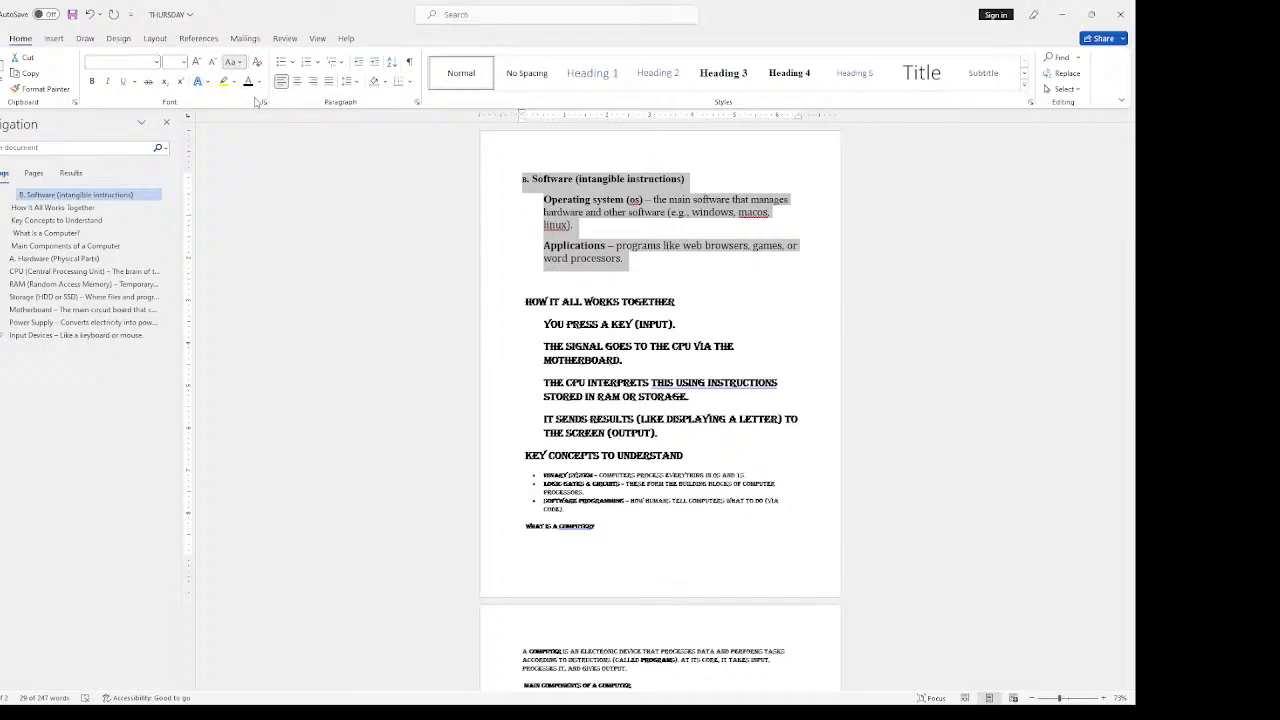
key(shift+F3)
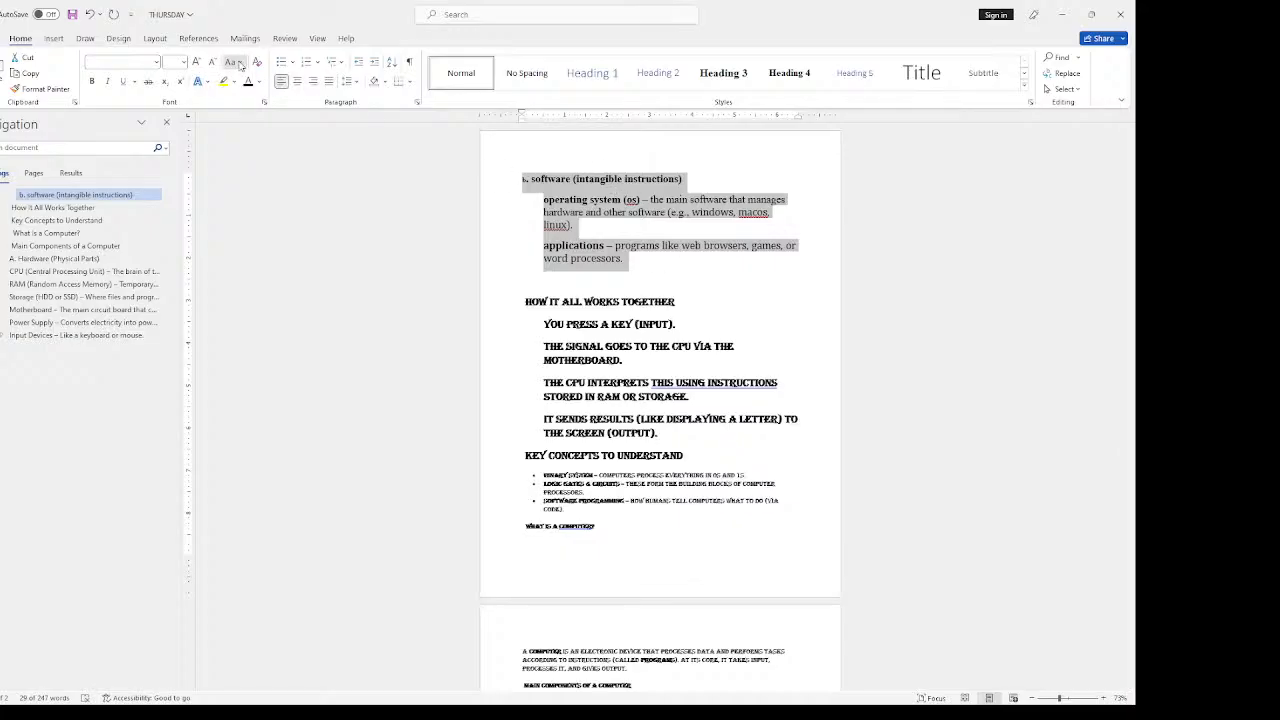
key(shift+F3)
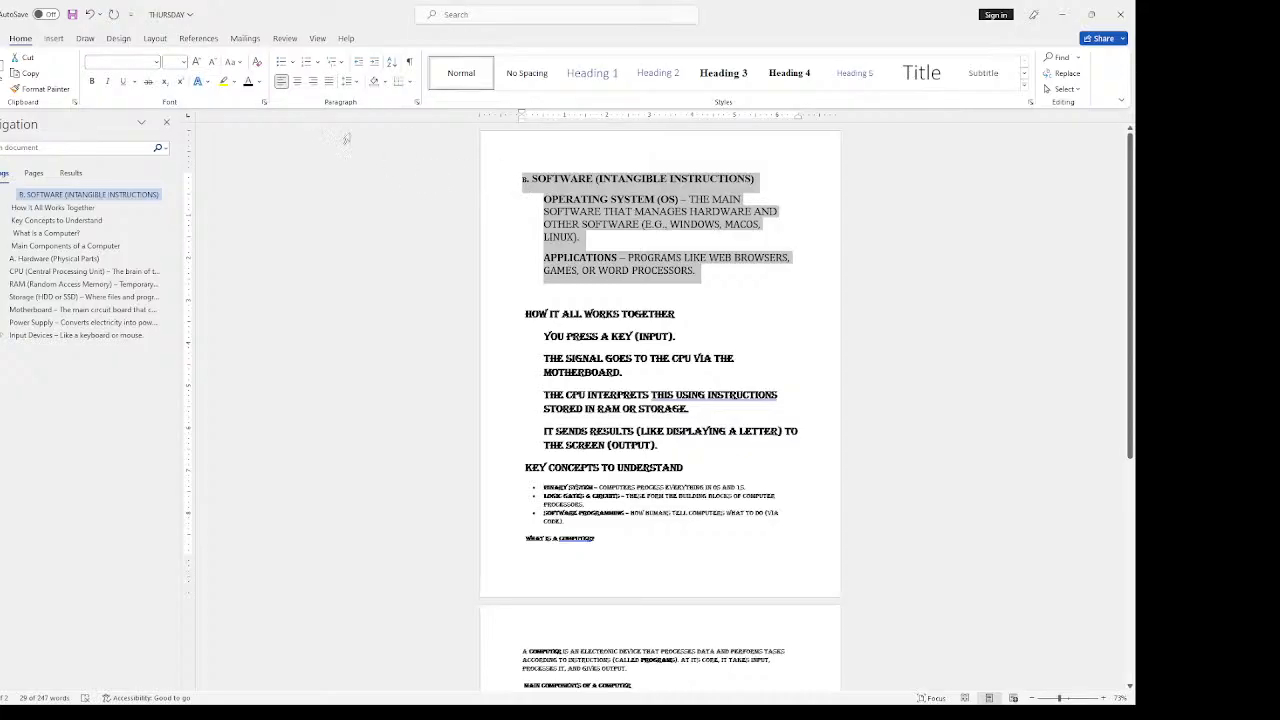
Step: Try Capitalize Each Word and tOGGLE cASE on the "B. Software" section, finishing with Sentence case
click(265, 137)
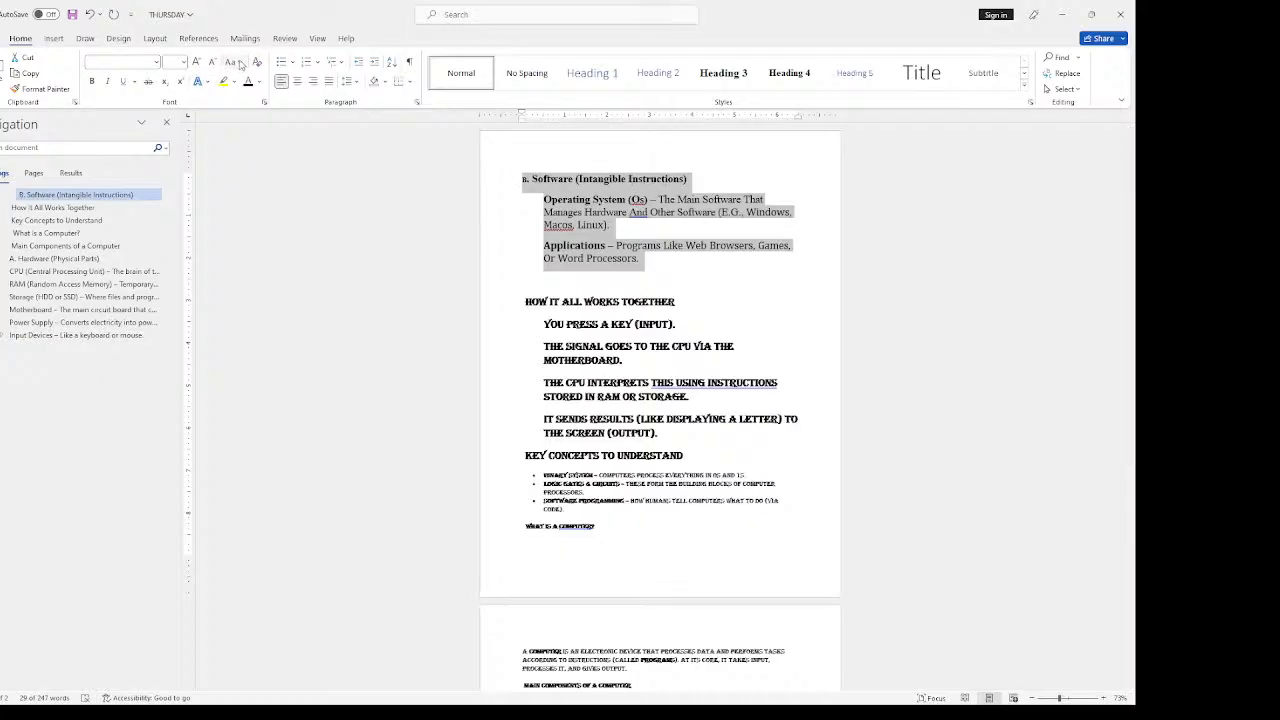
click(268, 149)
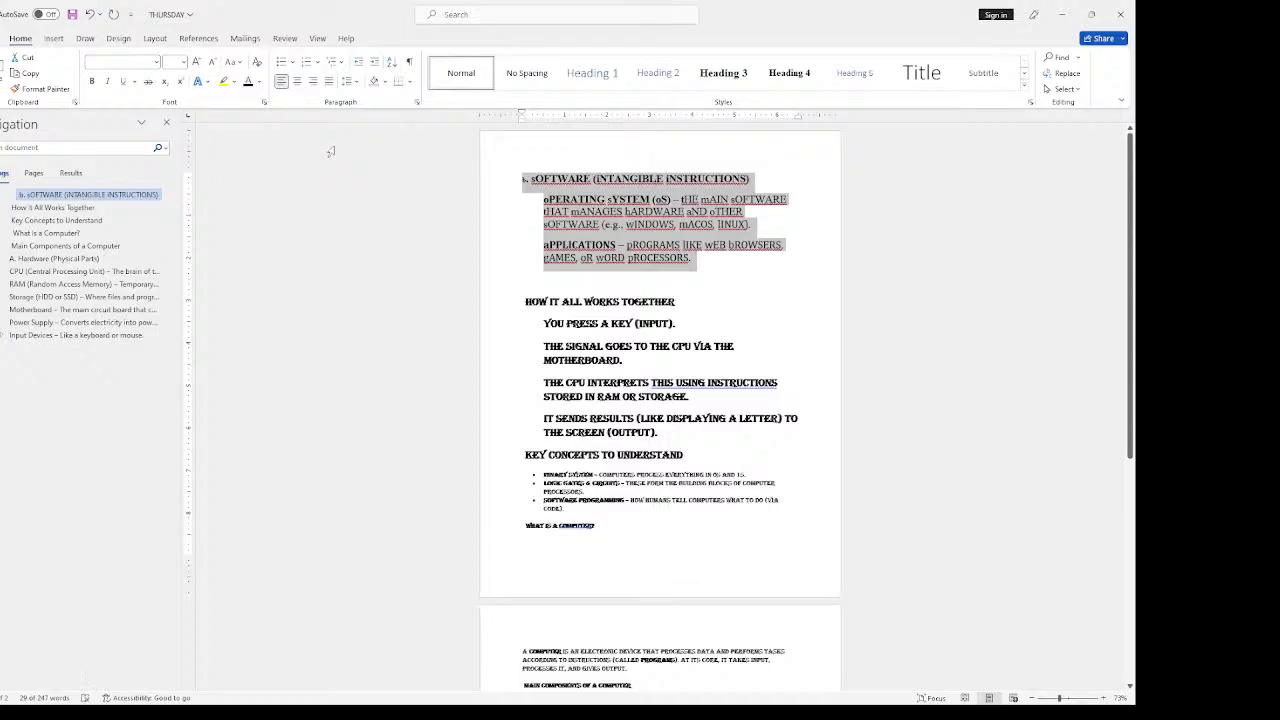
click(255, 86)
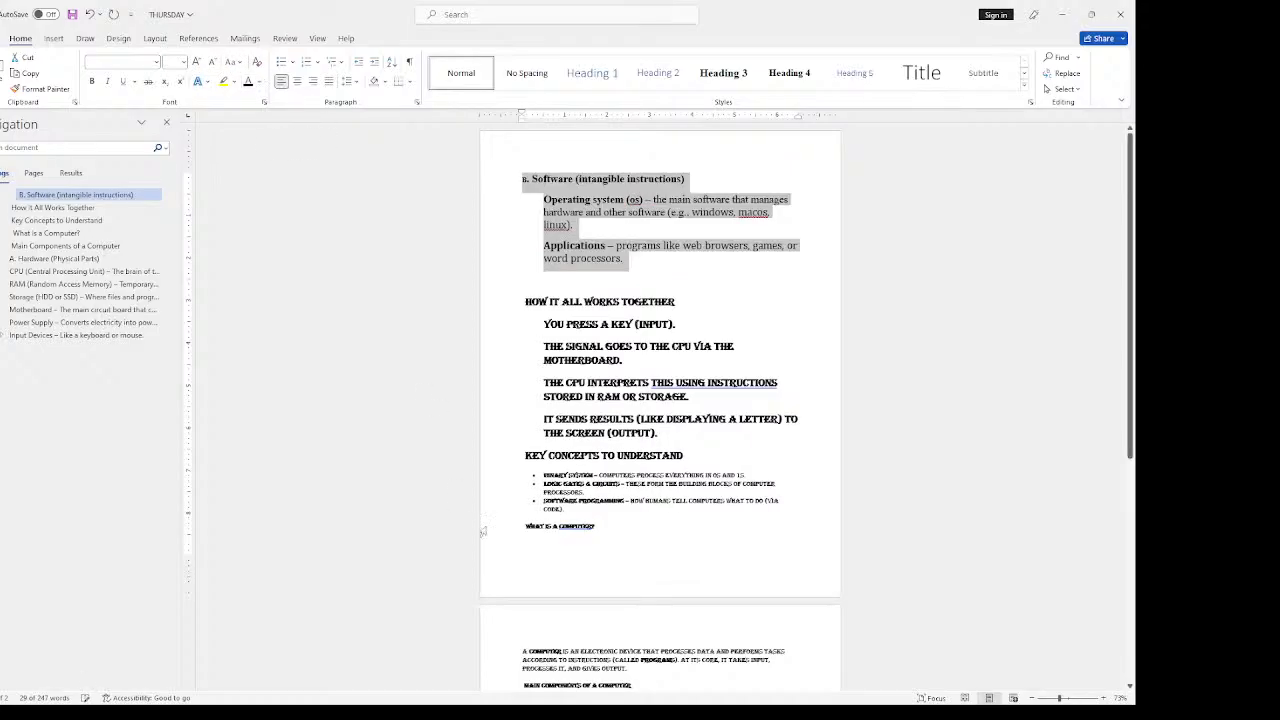
click(540, 708)
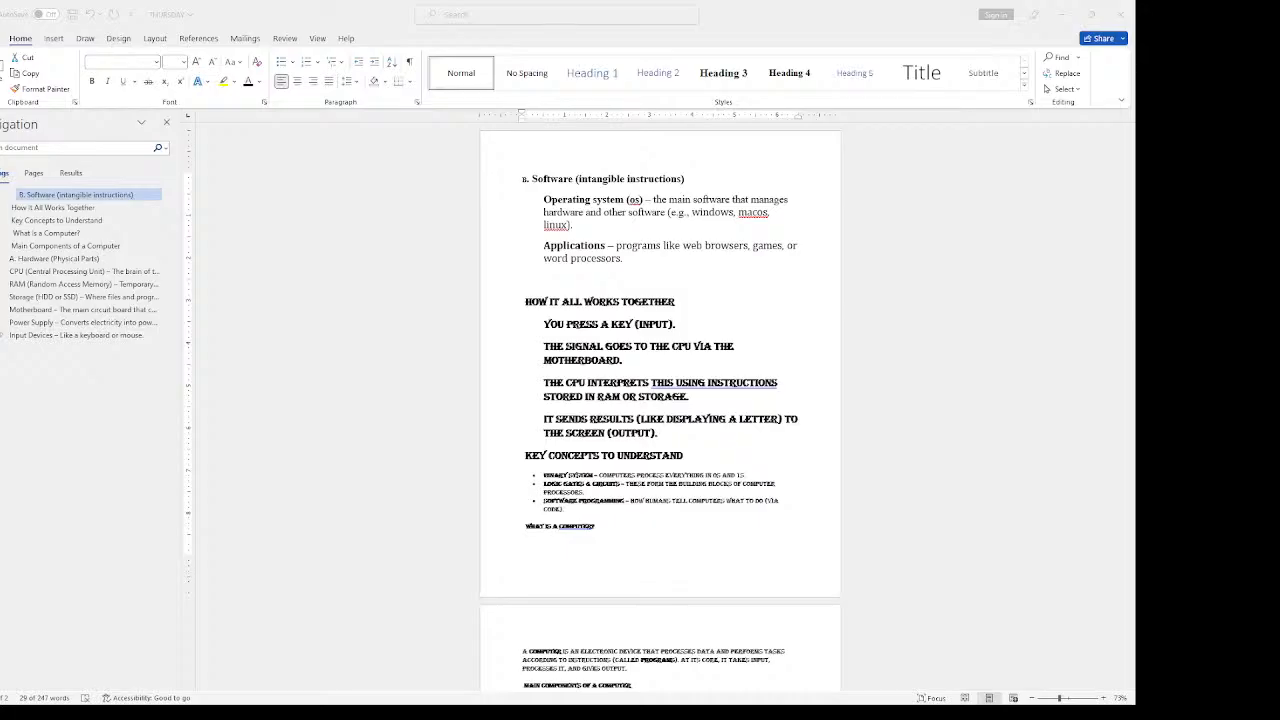
key(alt+Tab)
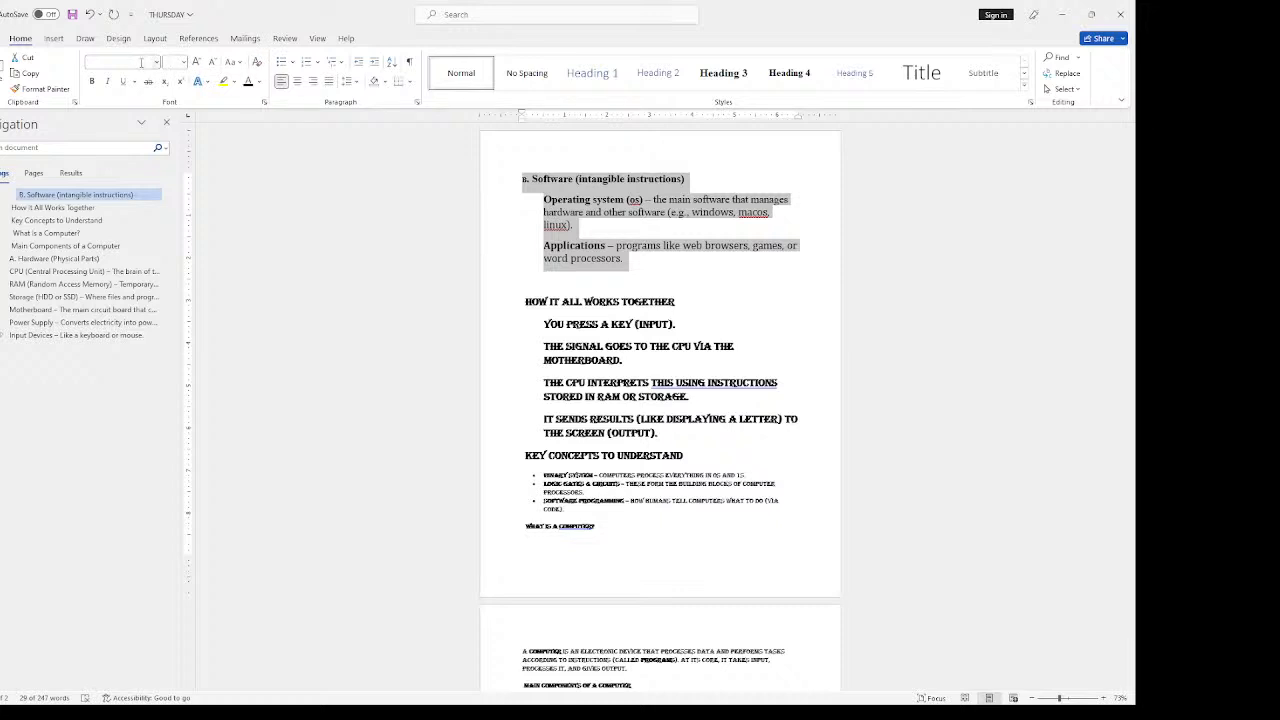
Step: Clear all formatting from the first "B. Software" section, including its Operating system and Applications entries
click(257, 63)
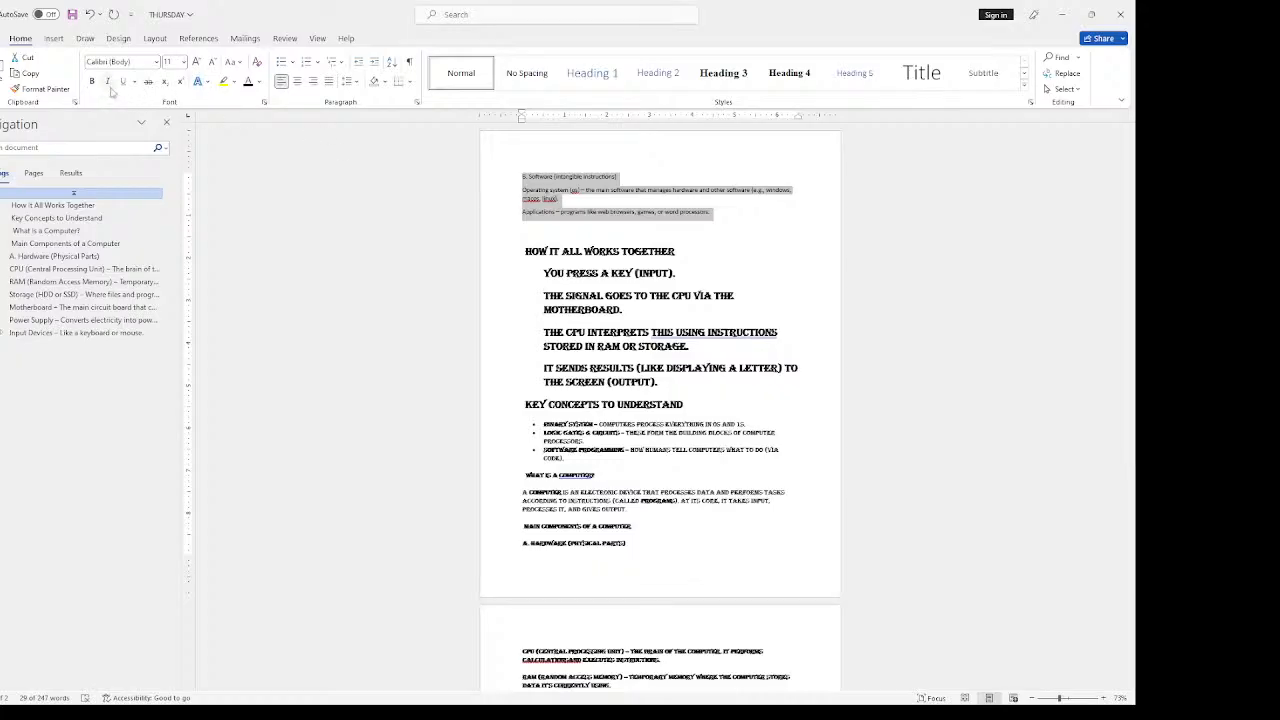
Step: Change the font of the entire document to Calibri Light (Headings)
scroll(734, 475, down, 6)
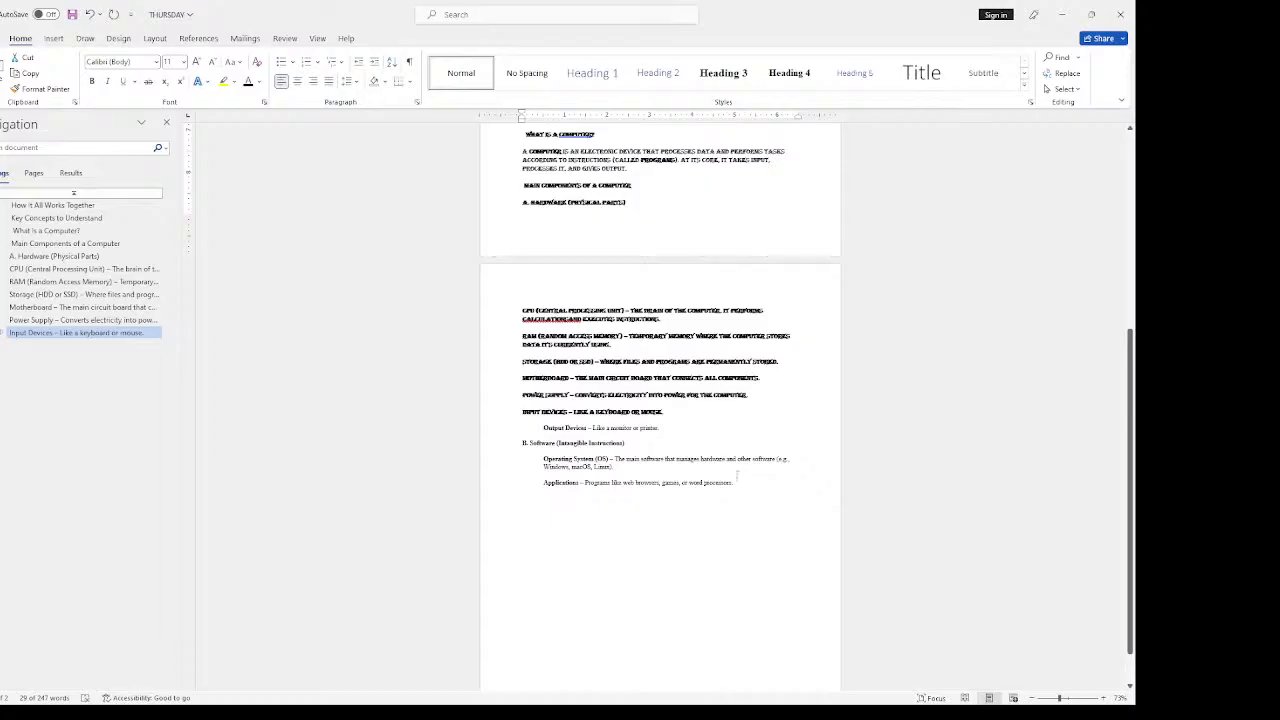
key(ctrl+a)
scroll(737, 475, up, 6)
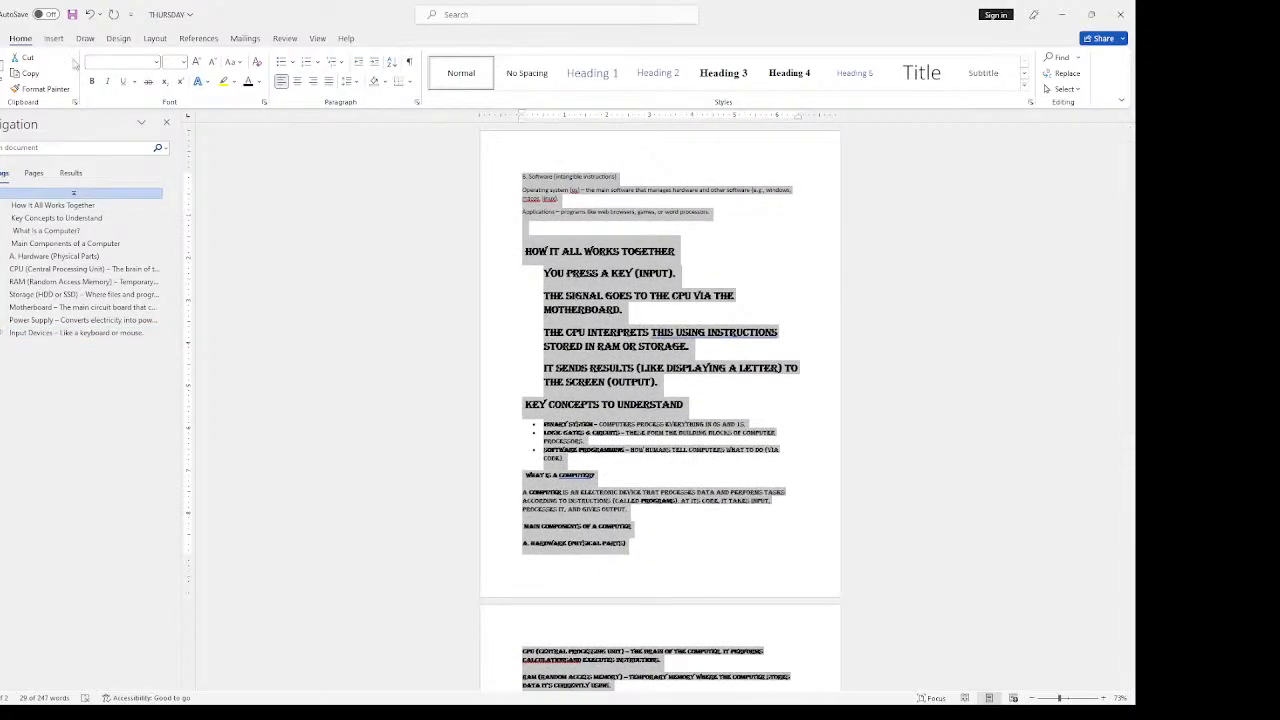
click(157, 63)
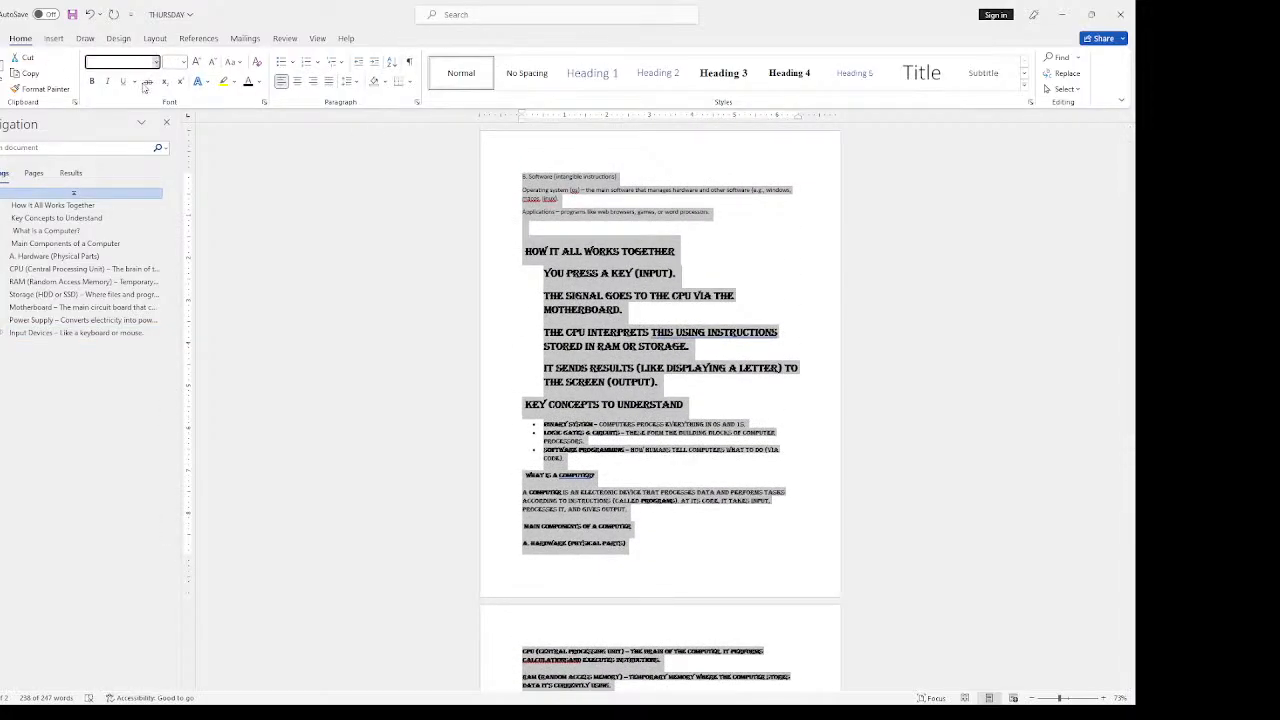
click(138, 98)
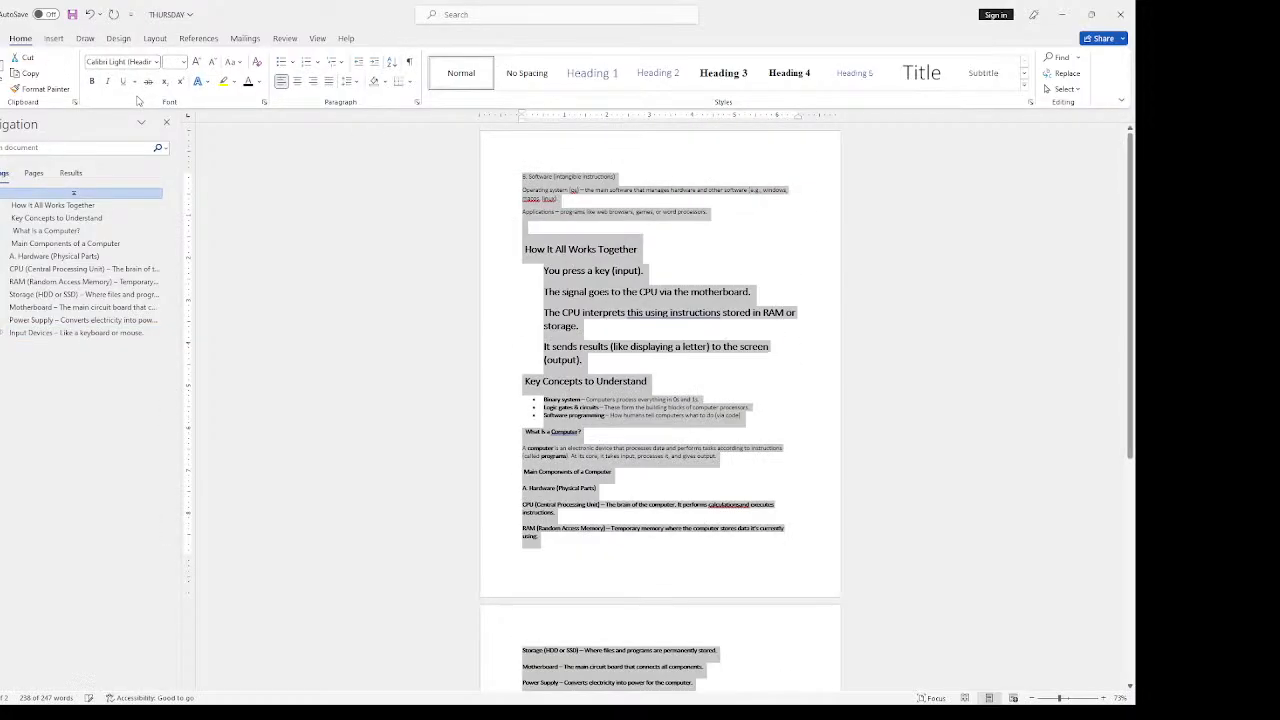
Step: Set the font size of the entire document to 18 and clear the selection
click(184, 63)
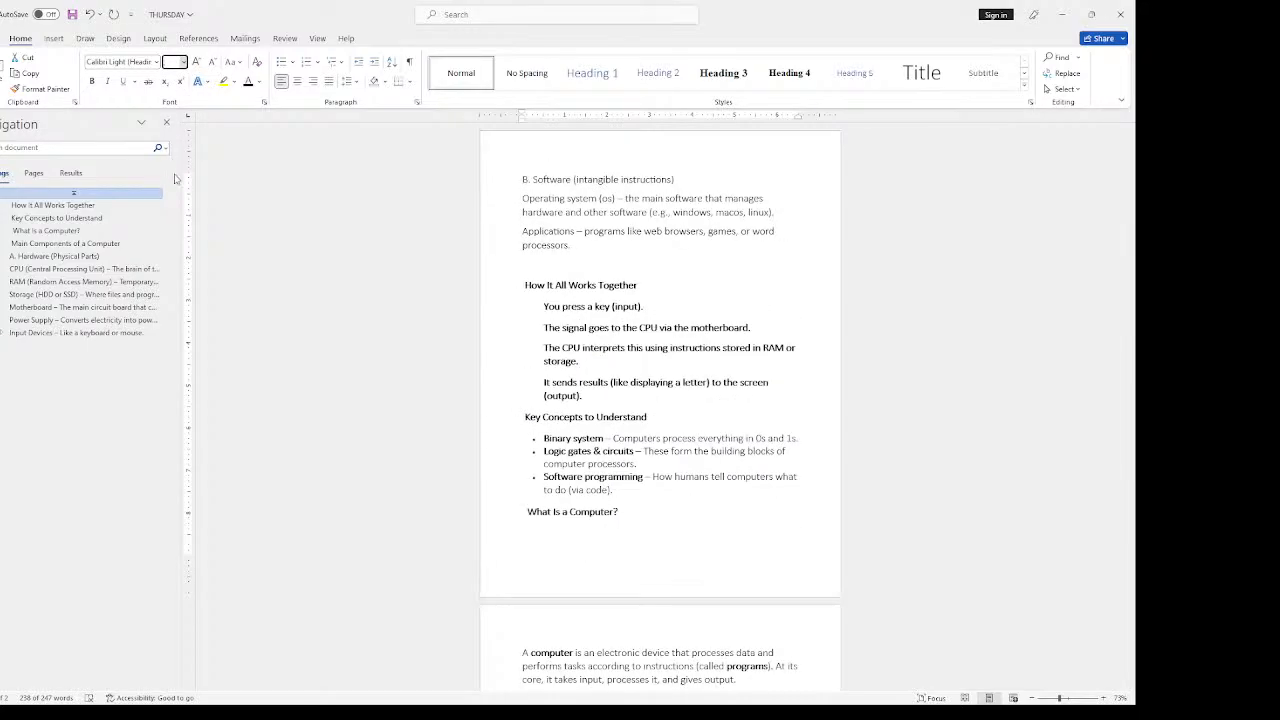
click(177, 184)
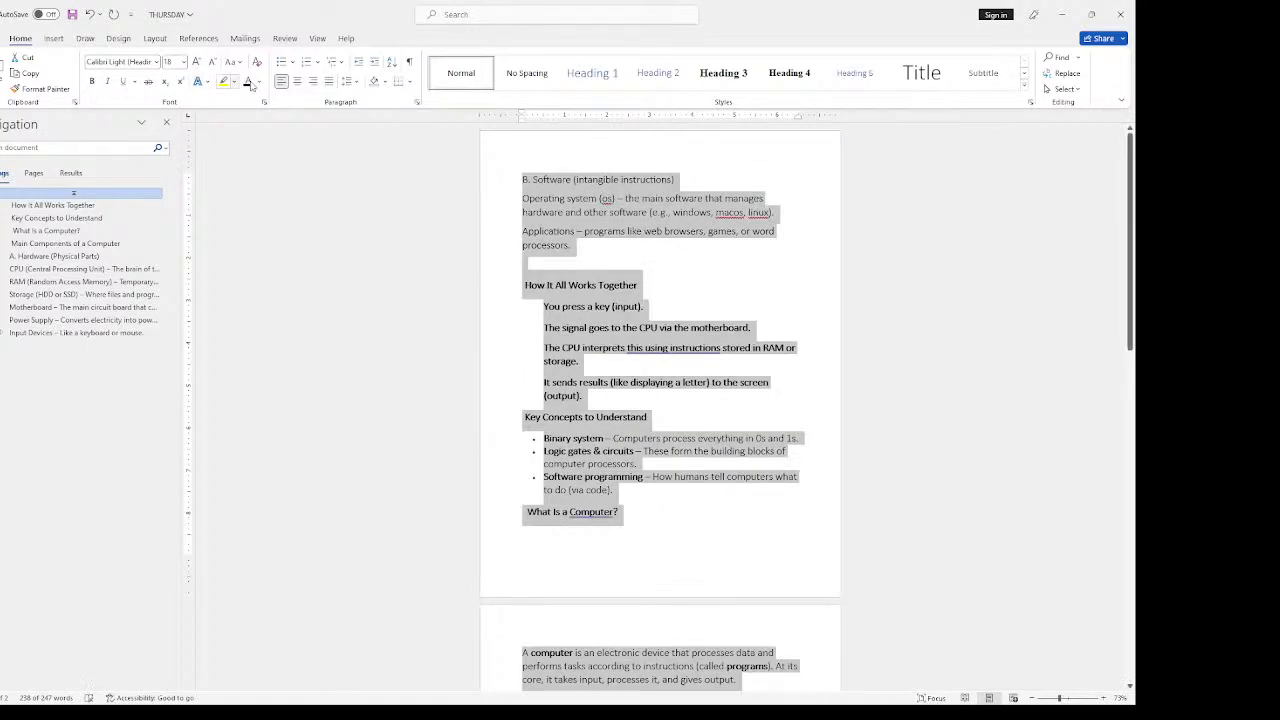
click(657, 286)
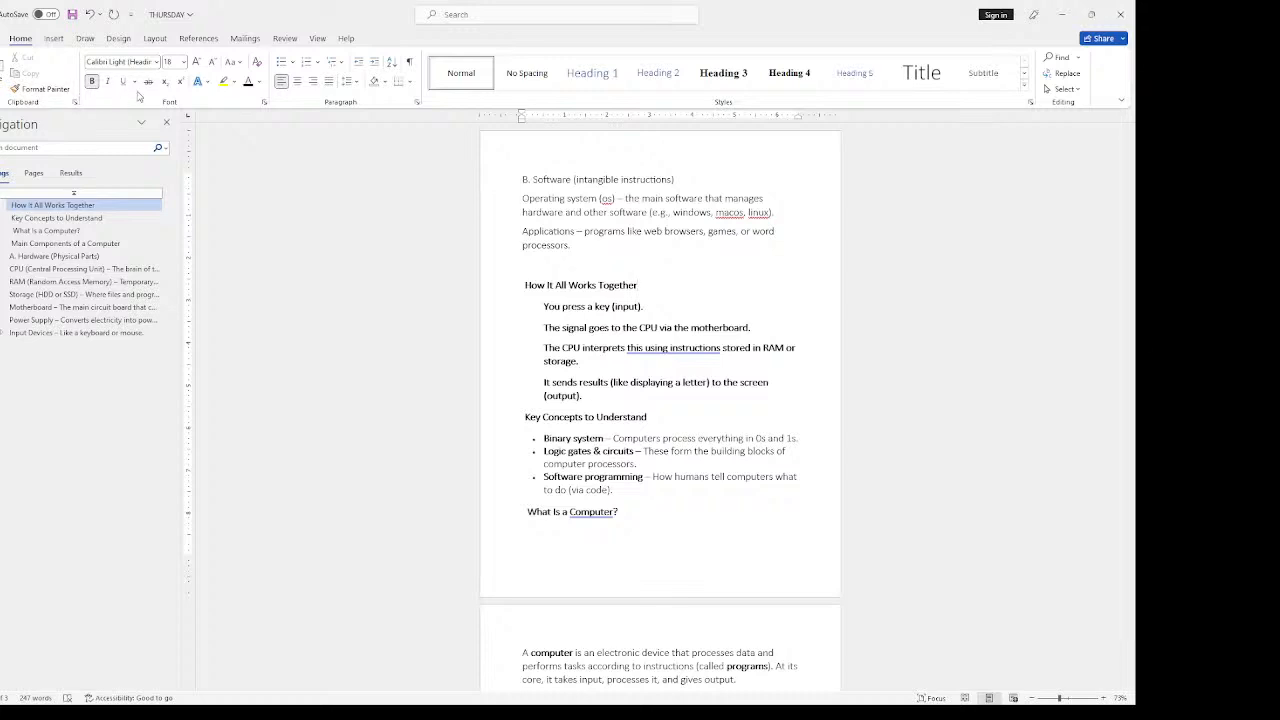
Step: Bold the first "B. Software" section and italicize the text from "How It All Works Together" through the line about the CPU interpreting instructions
drag(573, 246, 521, 179)
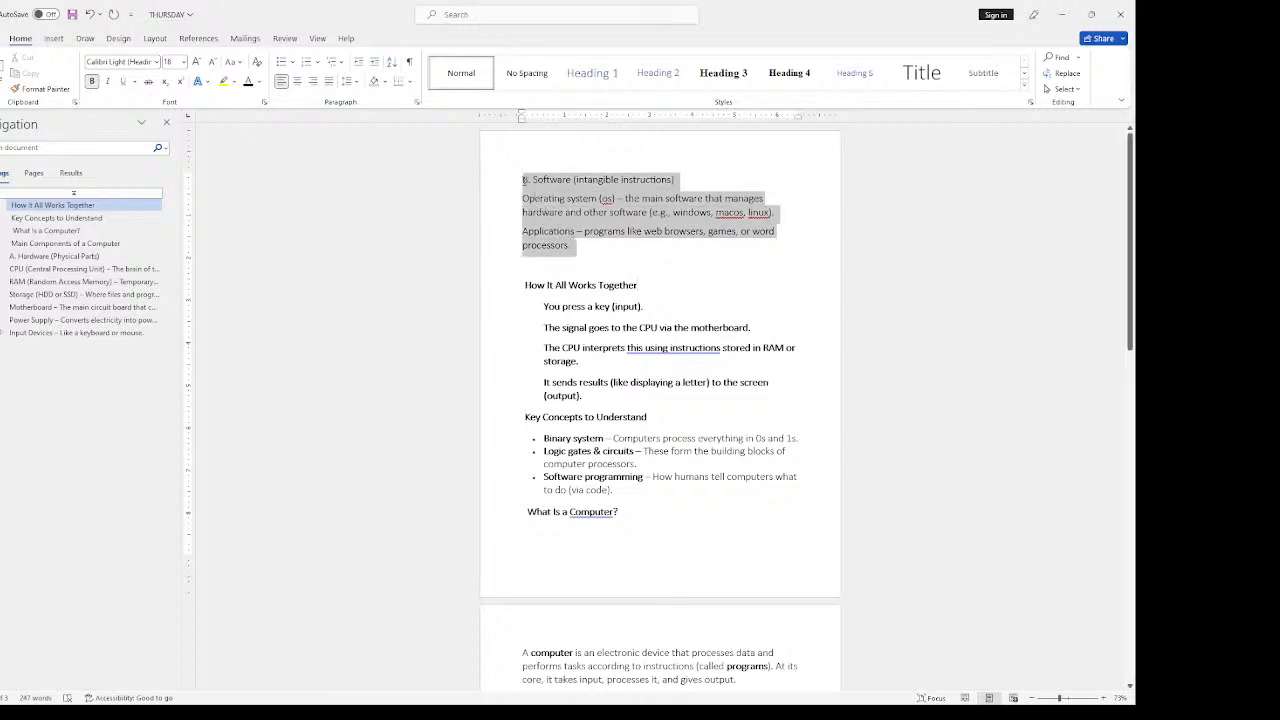
click(91, 83)
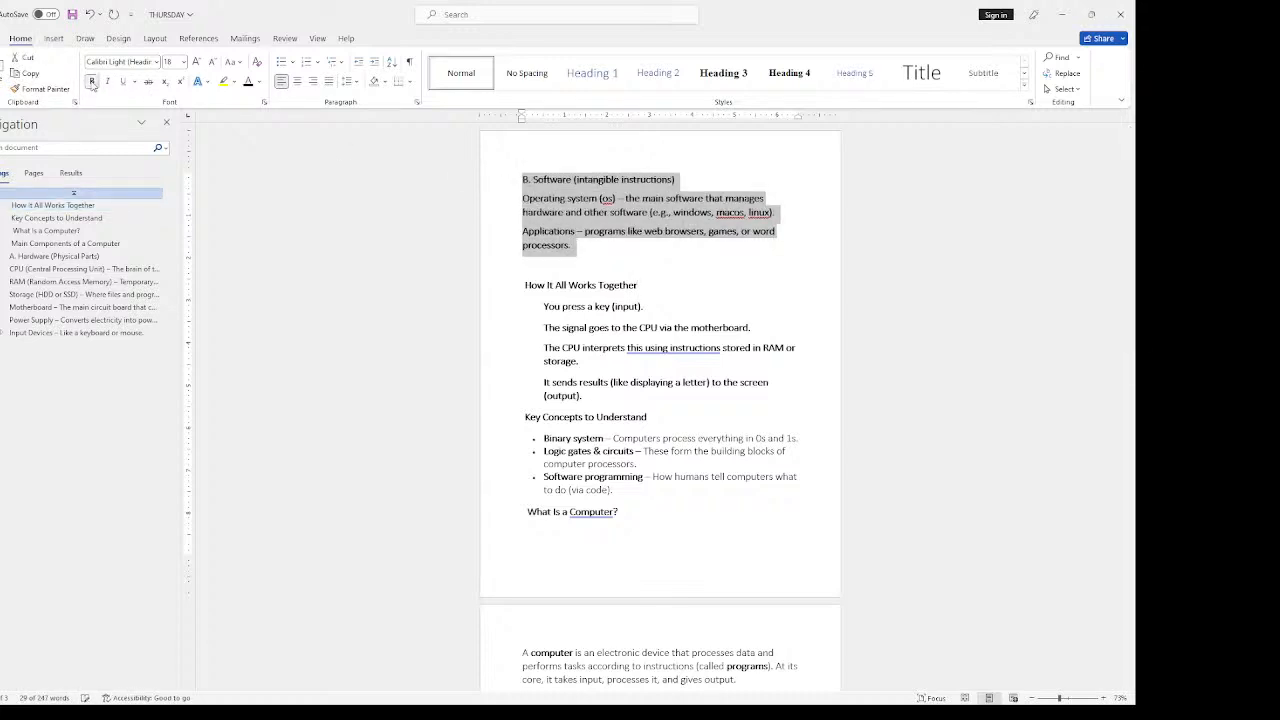
drag(583, 362, 524, 284)
click(107, 81)
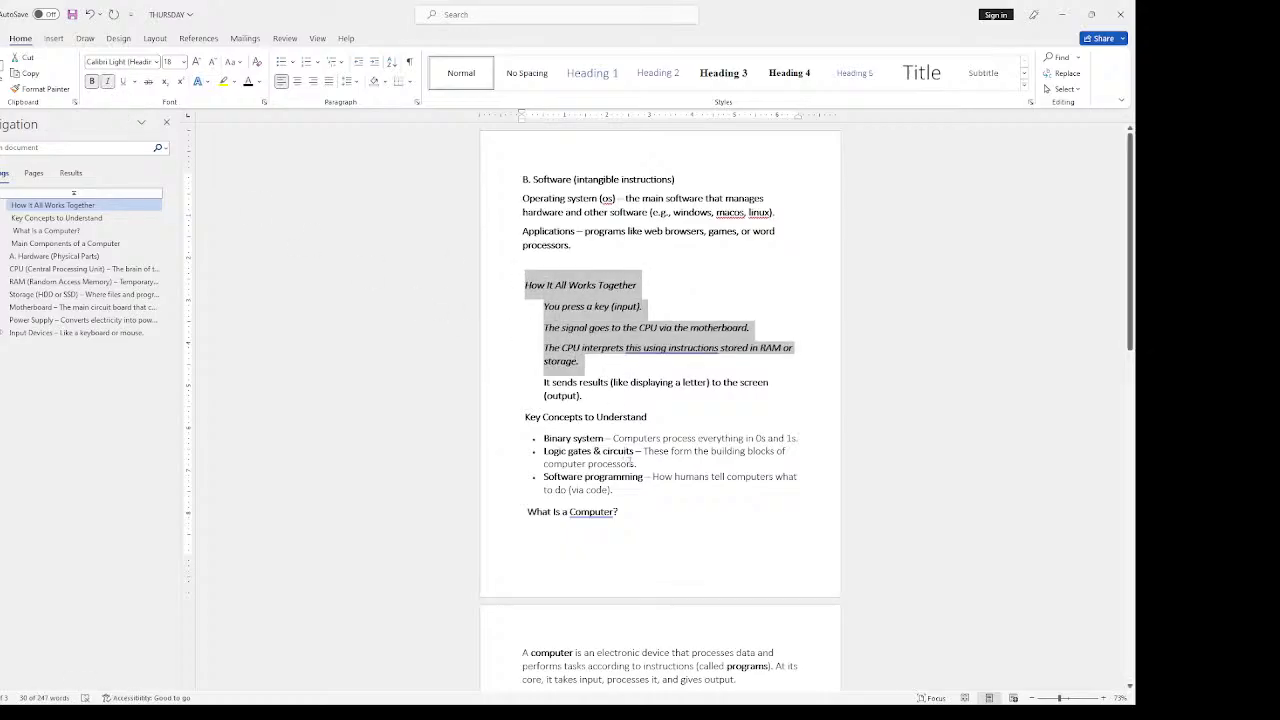
Step: Underline from "It sends results" through the Logic gates bullet, and strike through the Software programming bullet with the "What Is a Computer?" heading
drag(636, 463, 544, 383)
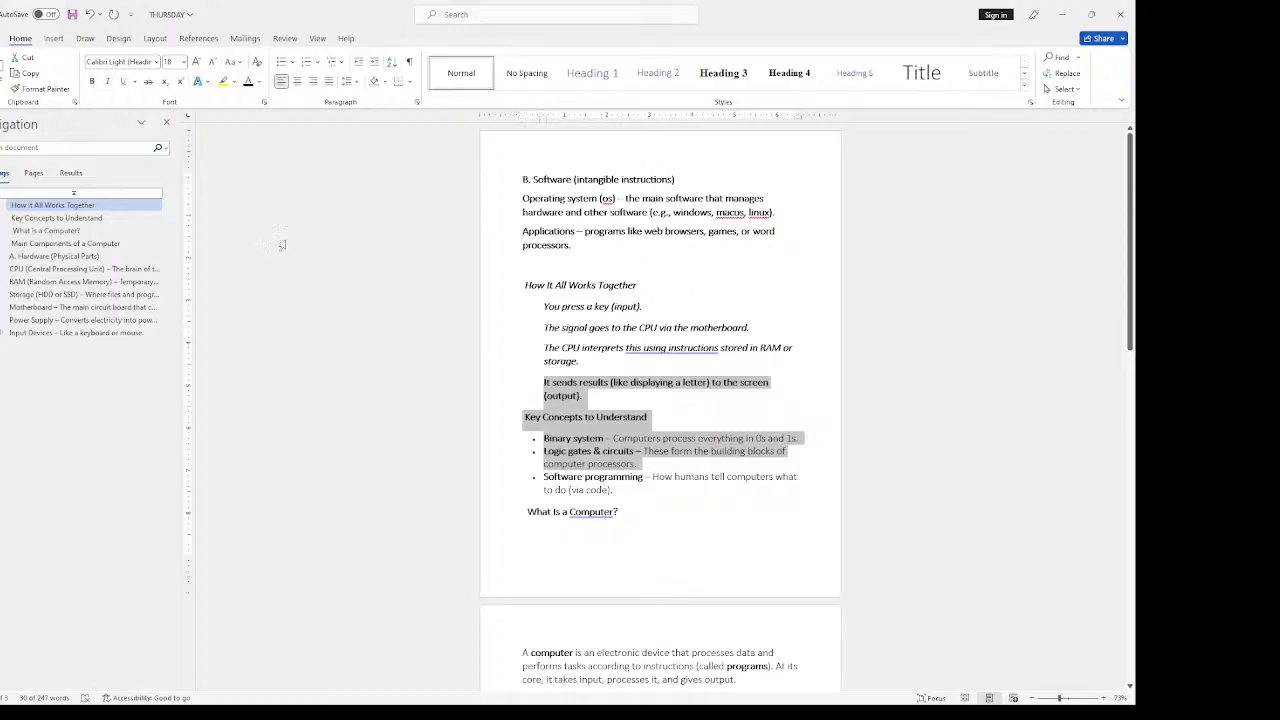
click(123, 81)
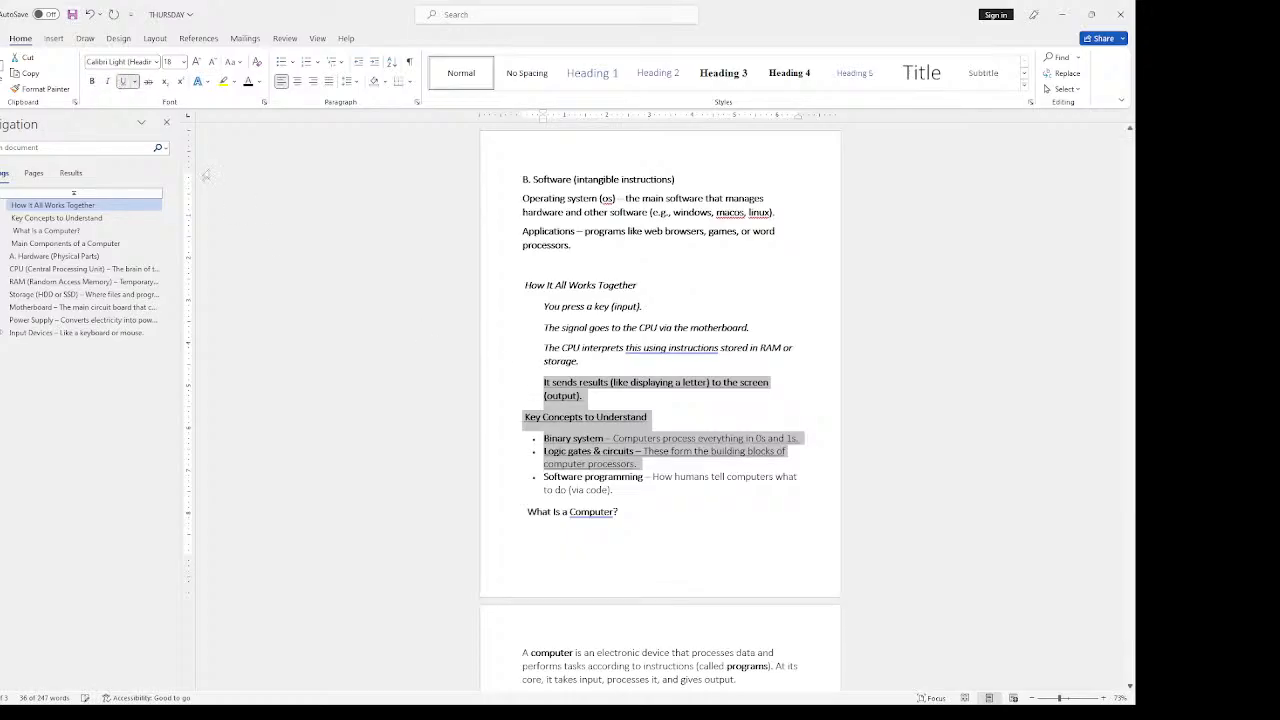
scroll(513, 416, down, 4)
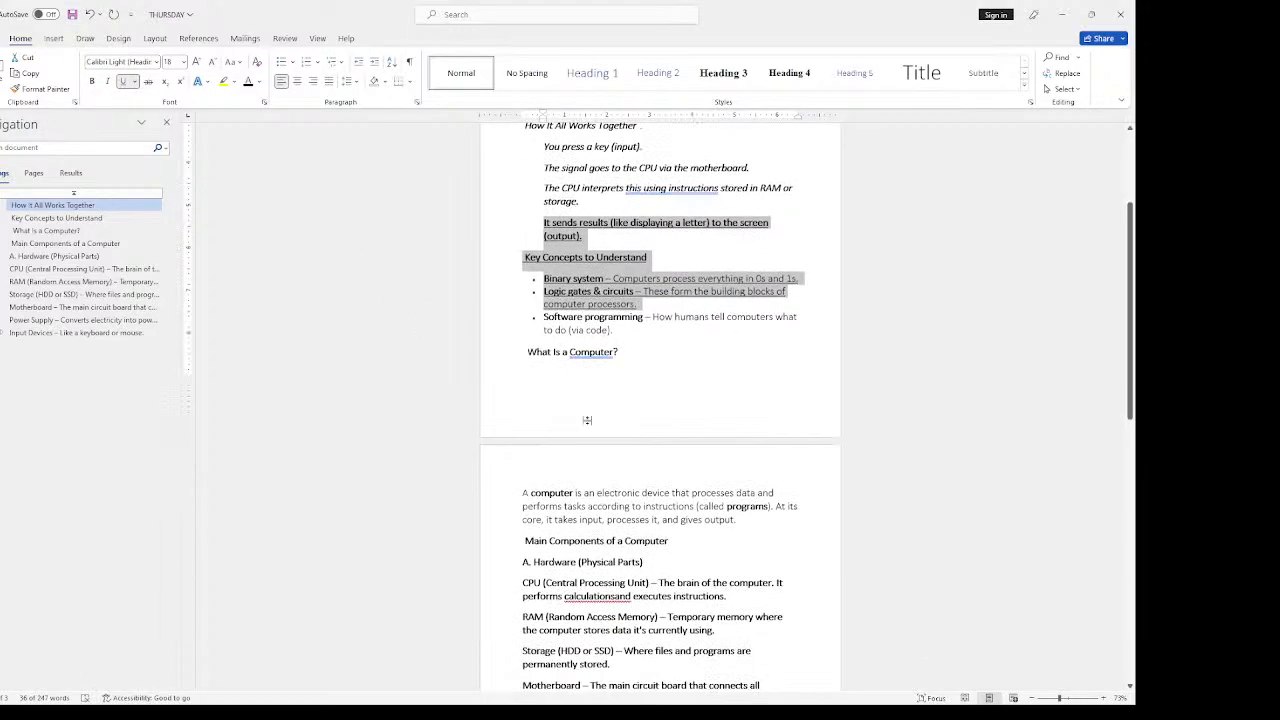
drag(623, 331, 543, 296)
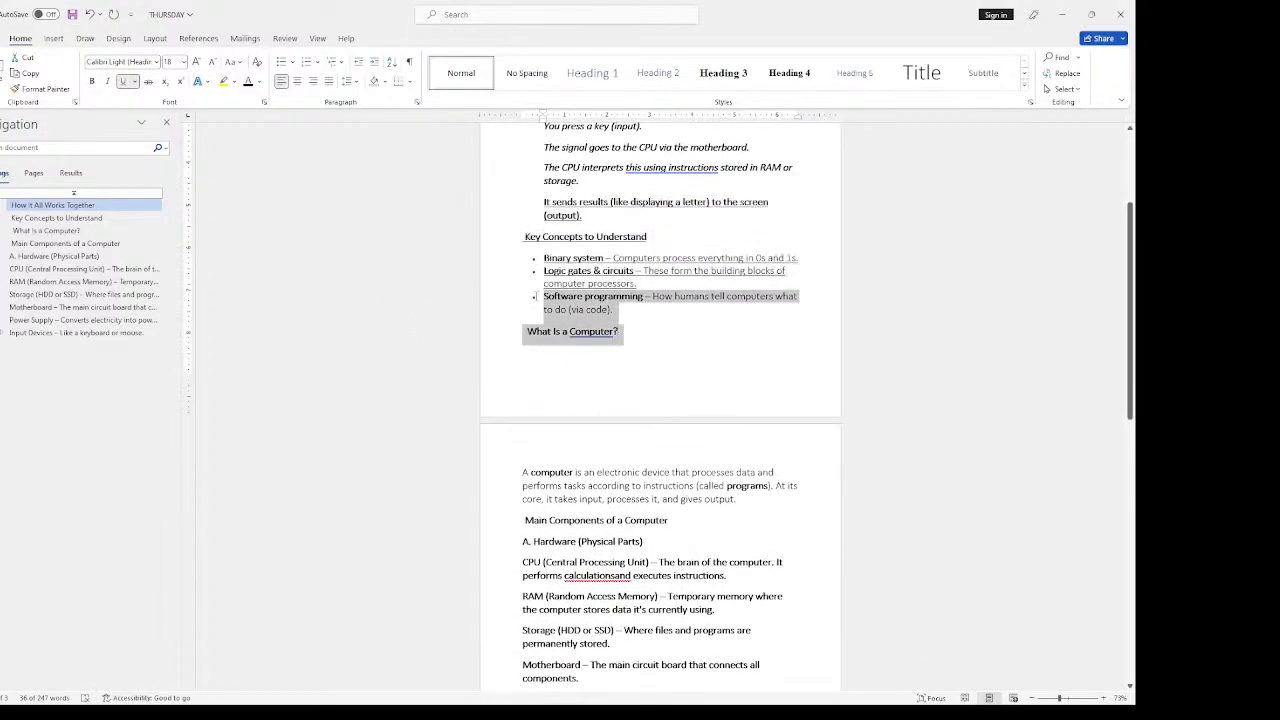
click(149, 82)
Step: Apply a gold text effect from "calculationsand executes instructions" through the final Applications entry
scroll(656, 537, down, 6)
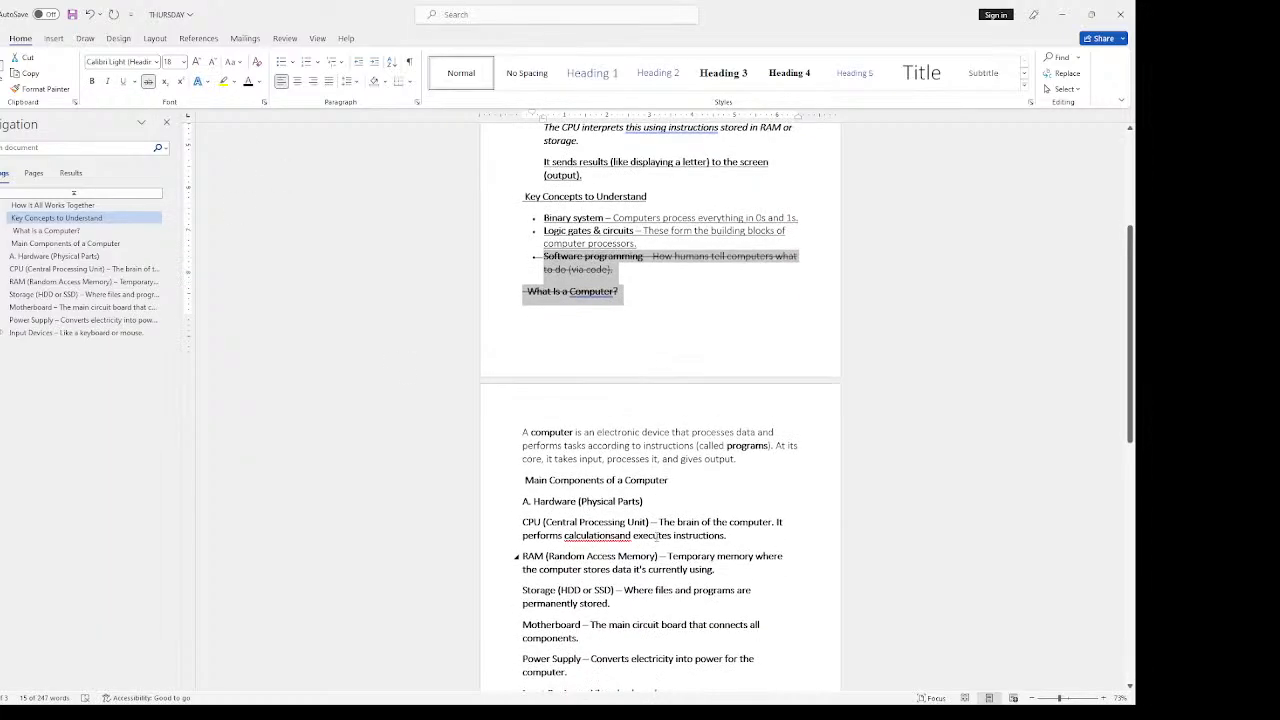
scroll(623, 453, down, 1)
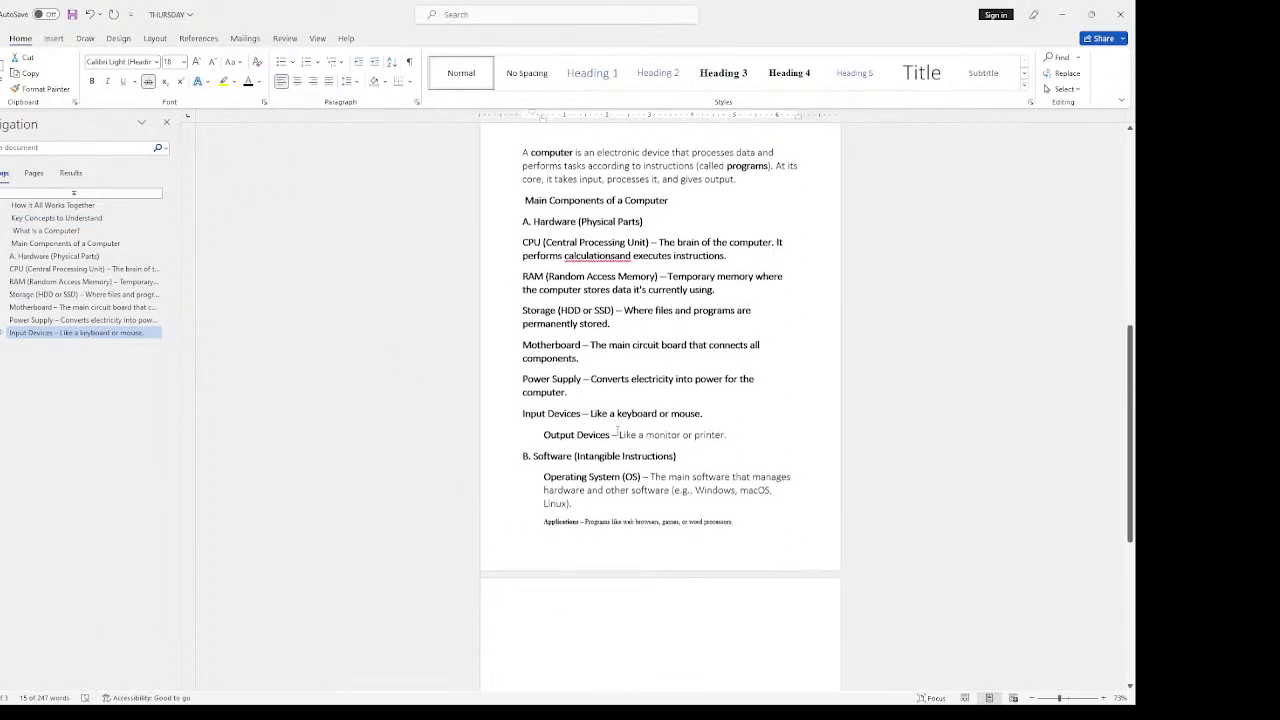
drag(743, 528, 564, 254)
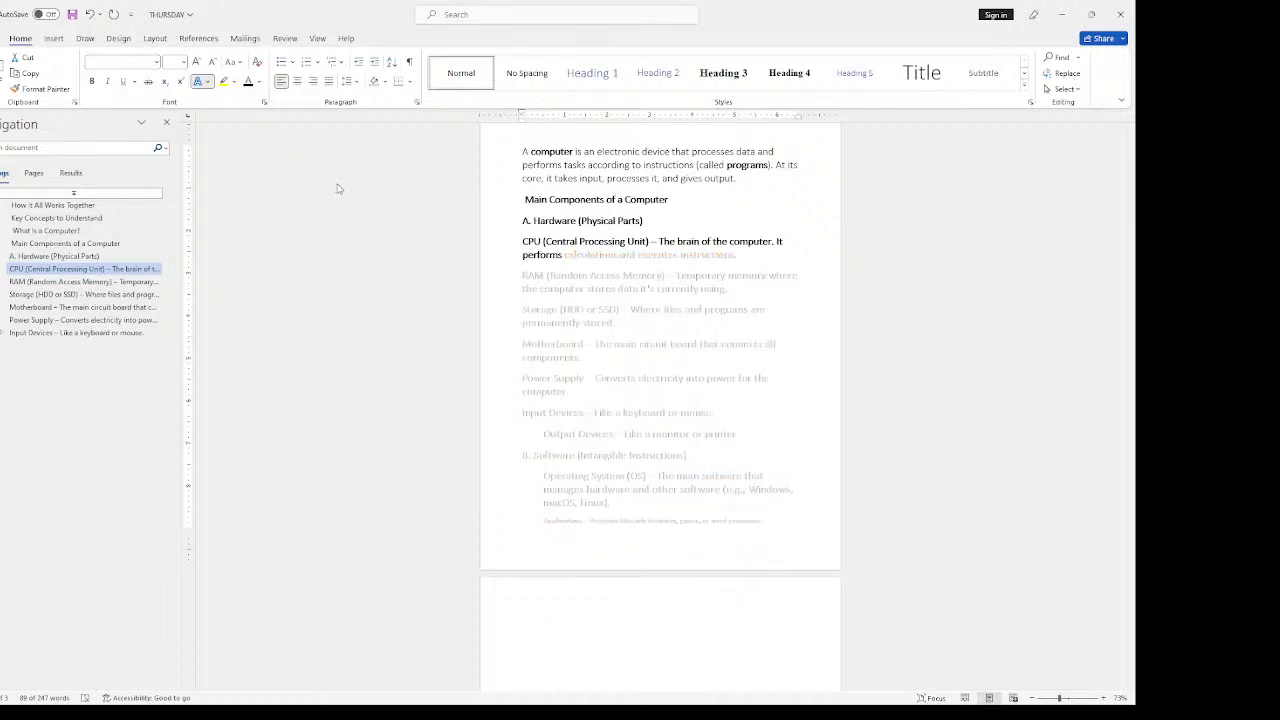
click(349, 114)
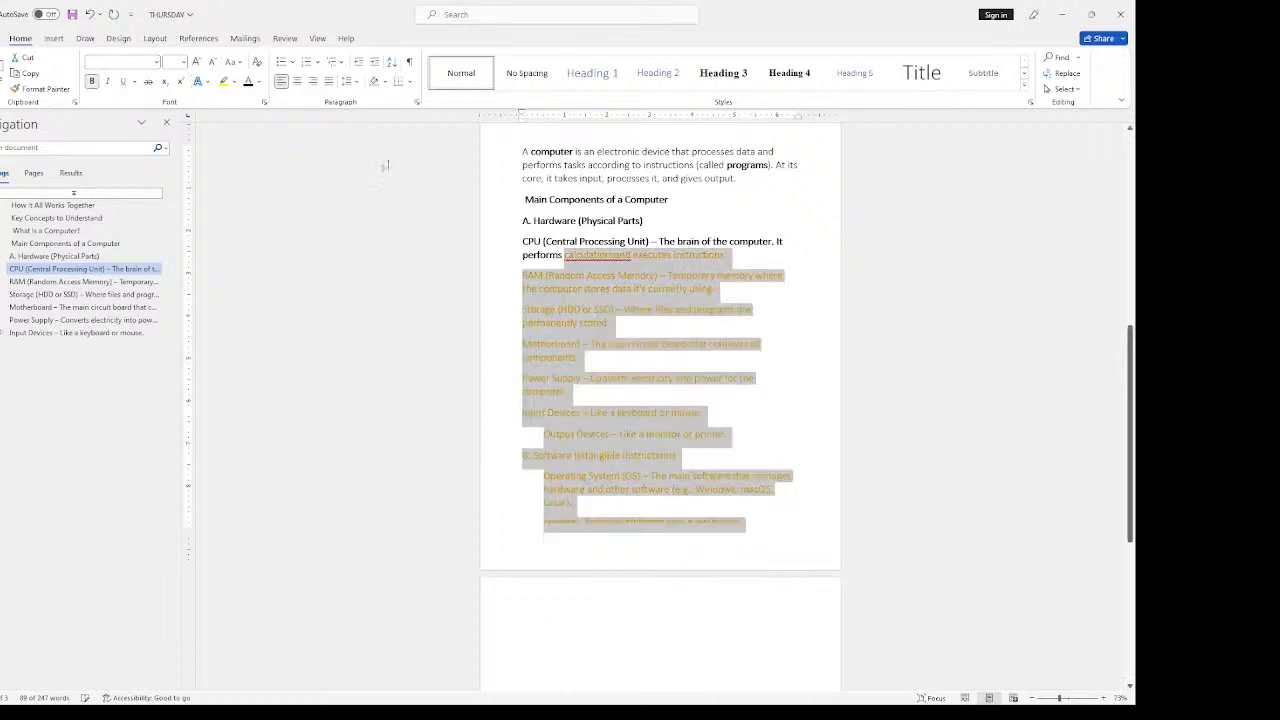
Step: Set the font color to dark green from the "A computer is an electronic device" paragraph through "A. Hardware (Physical Parts)"
scroll(609, 362, up, 1)
scroll(631, 267, up, 1)
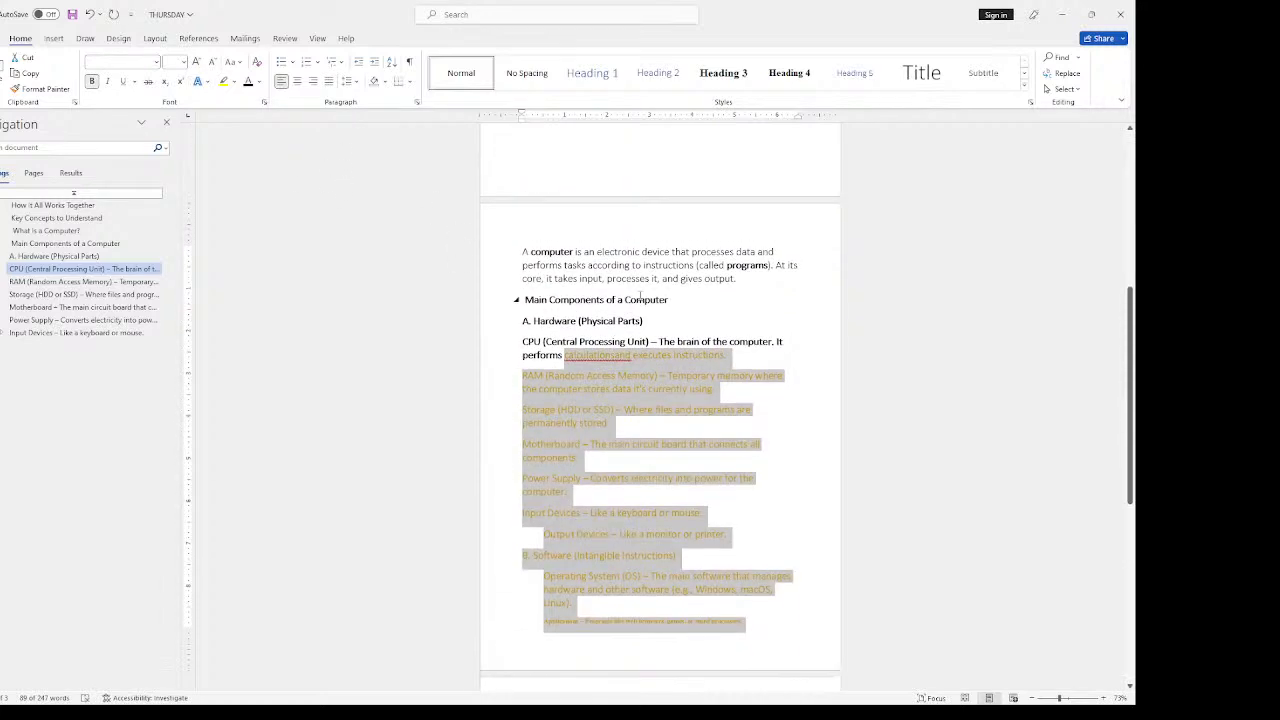
drag(645, 321, 574, 280)
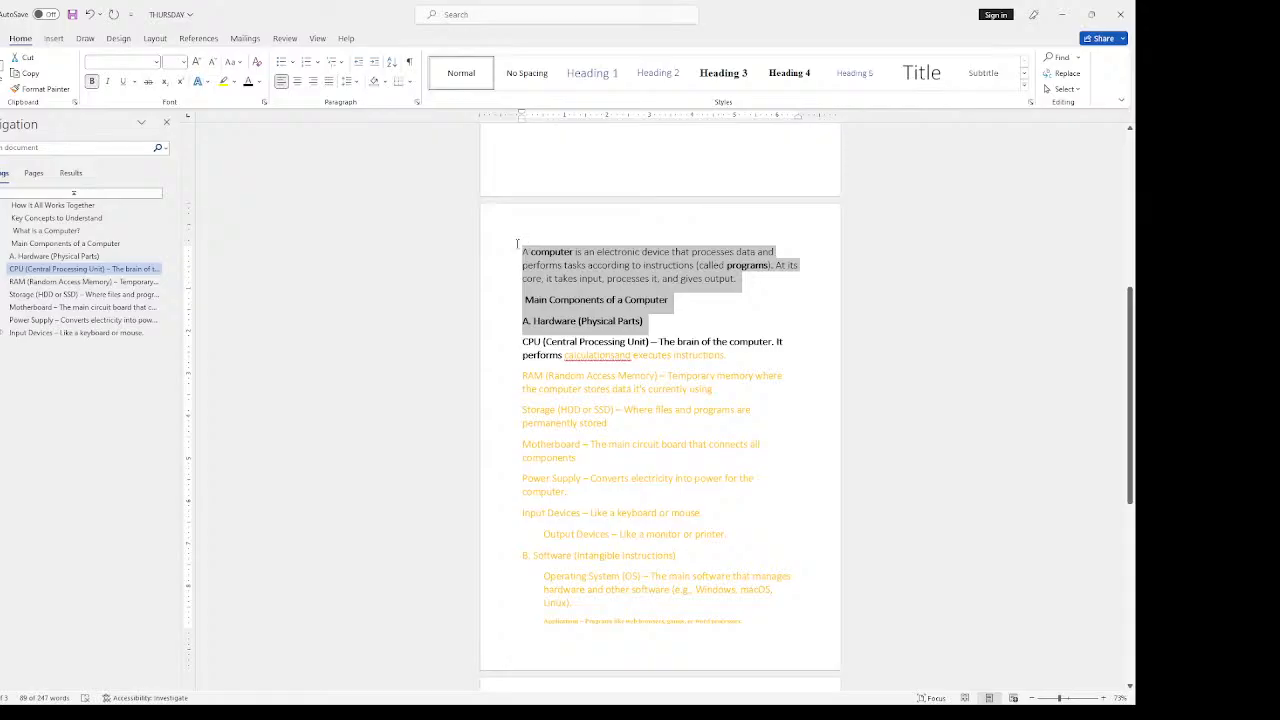
click(248, 81)
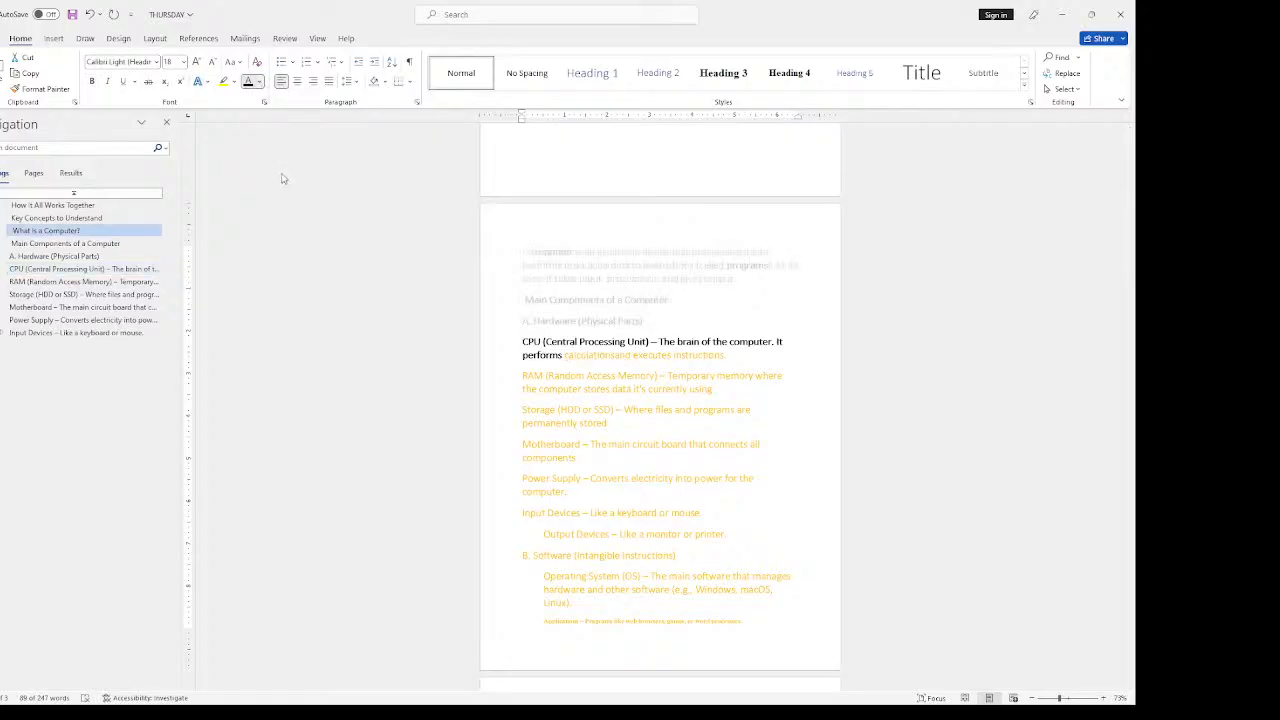
click(338, 177)
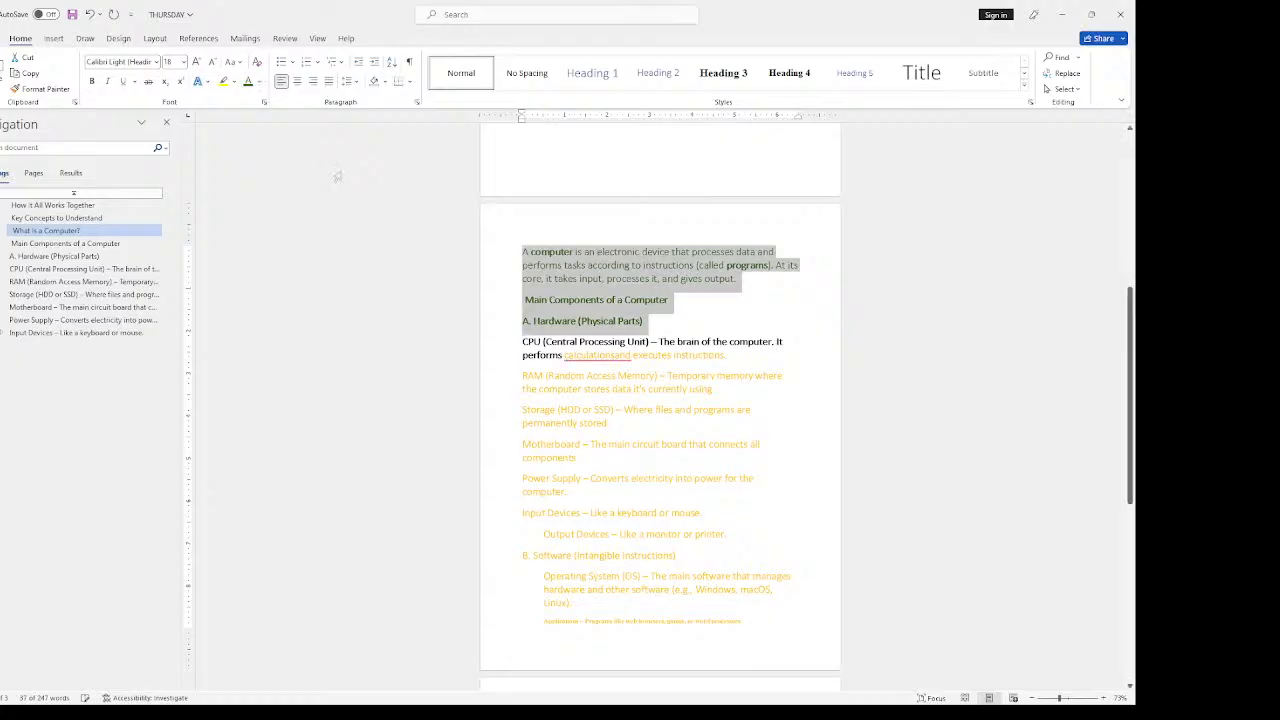
Step: Set the font color of all text on the second page to black, from "A computer is" through the Applications entry
scroll(620, 374, up, 3)
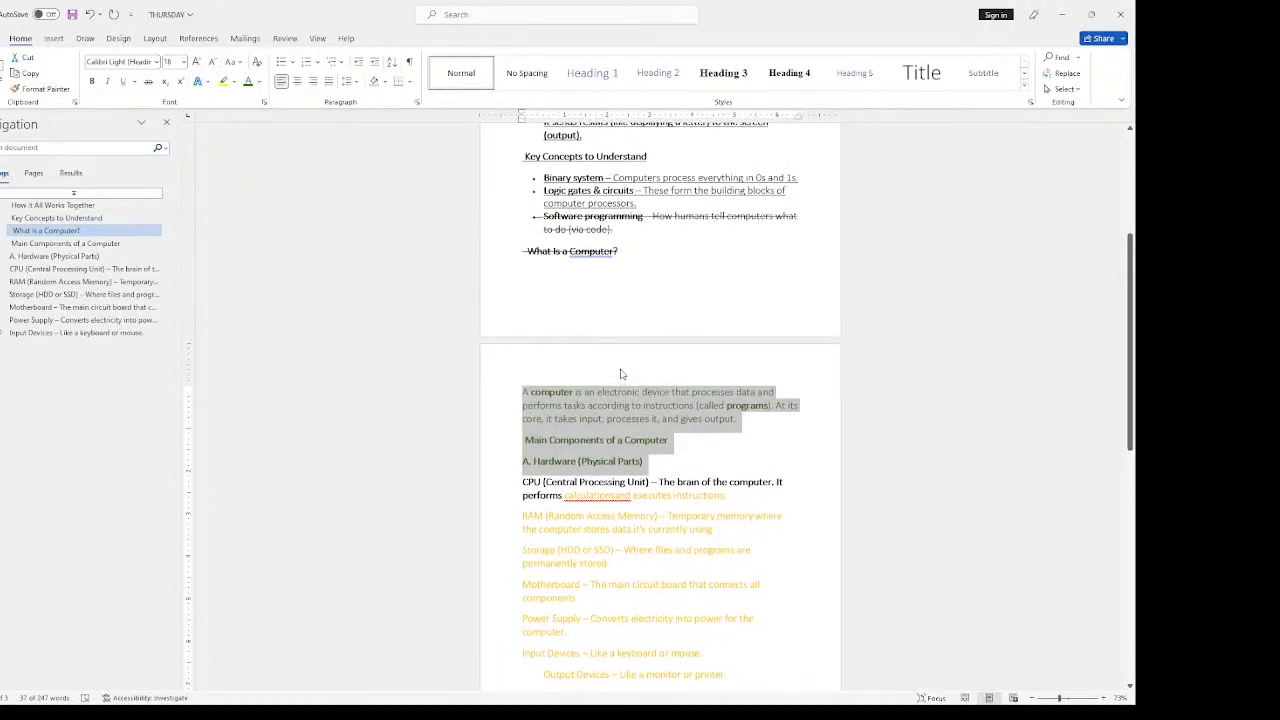
scroll(620, 374, down, 3)
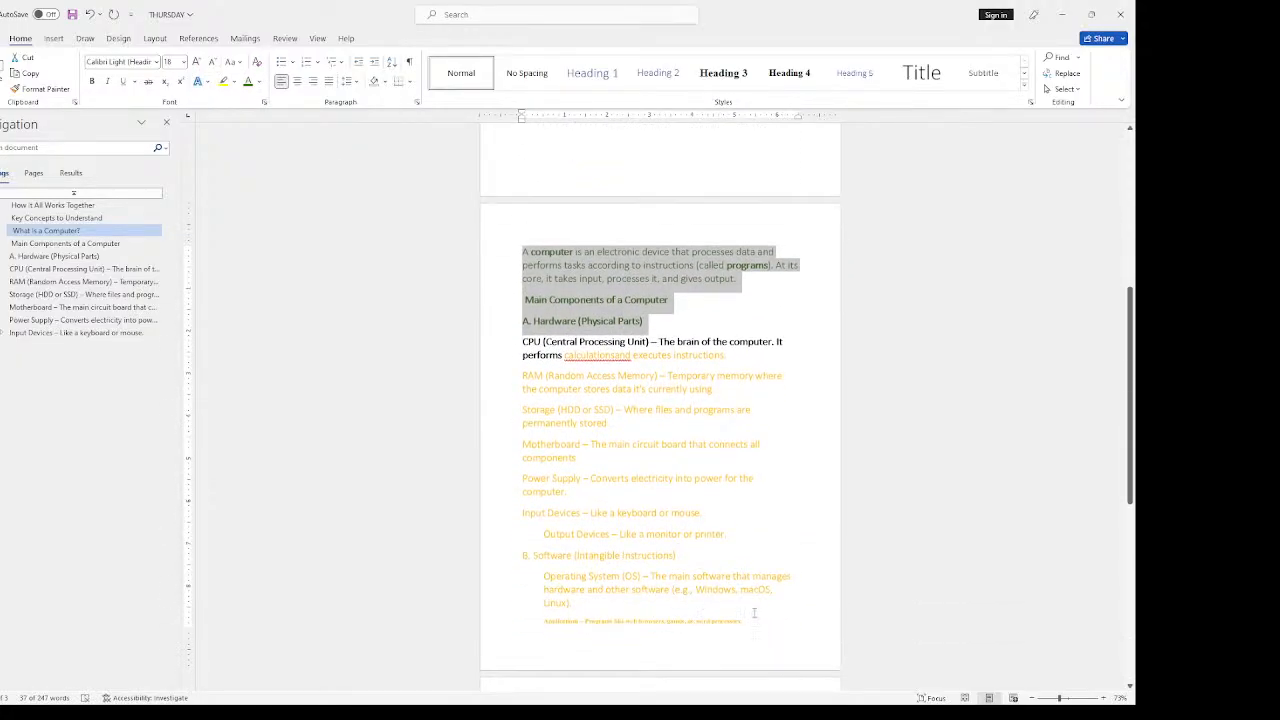
drag(751, 627, 522, 251)
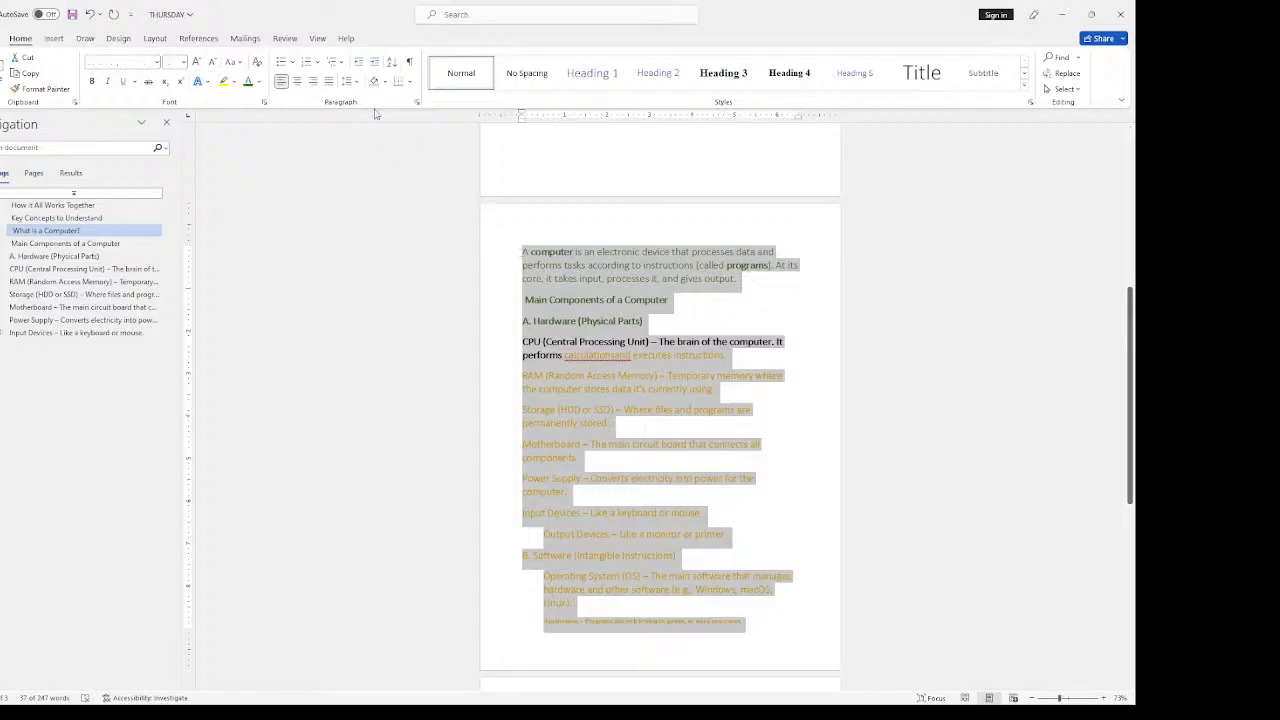
click(259, 83)
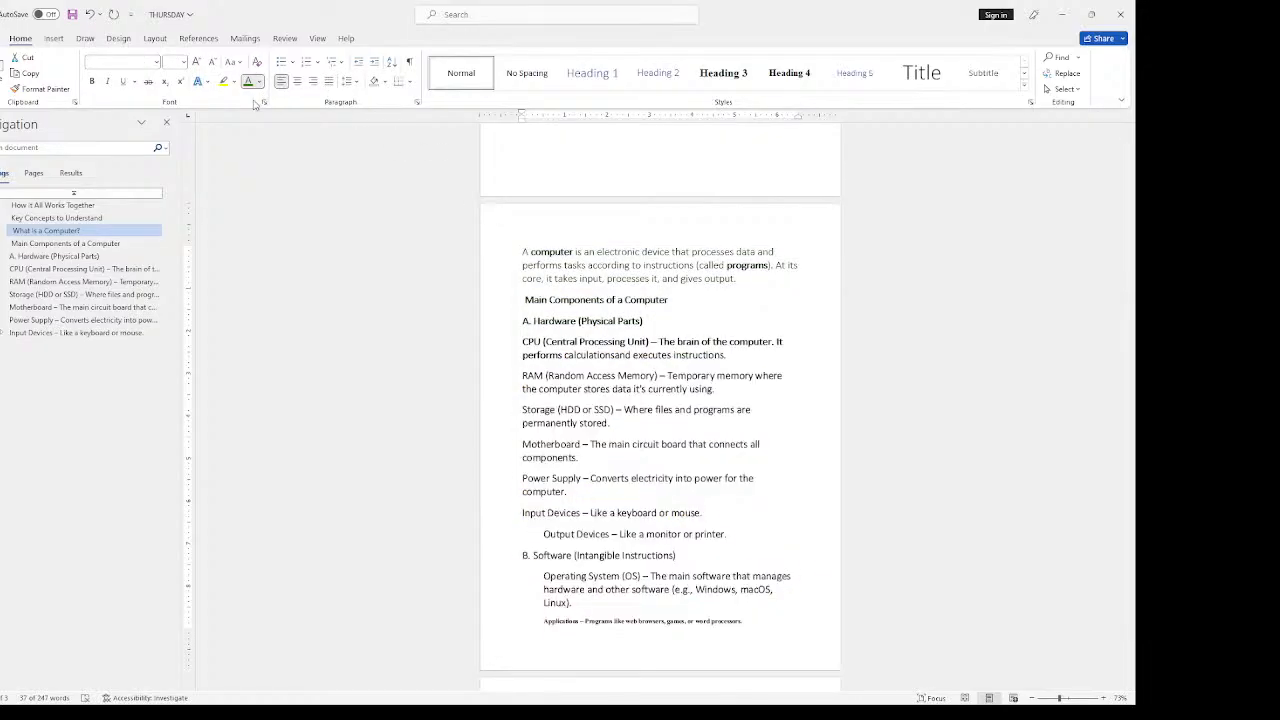
click(255, 103)
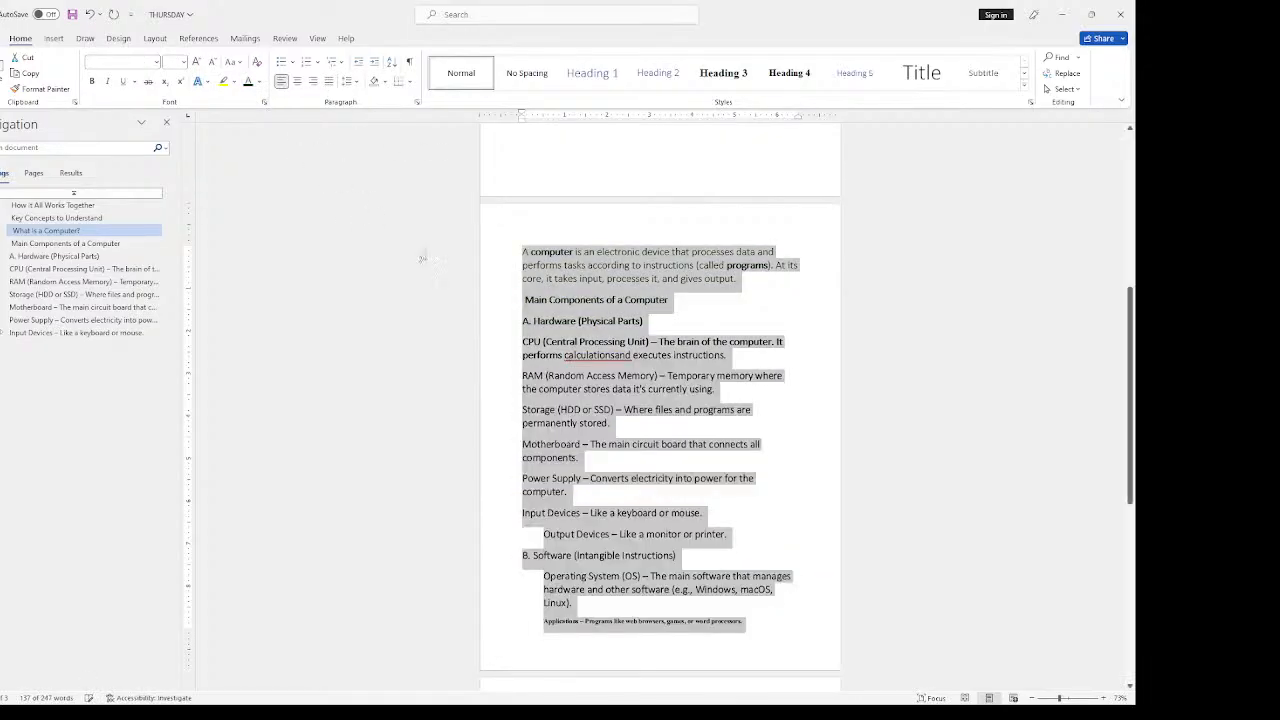
click(649, 284)
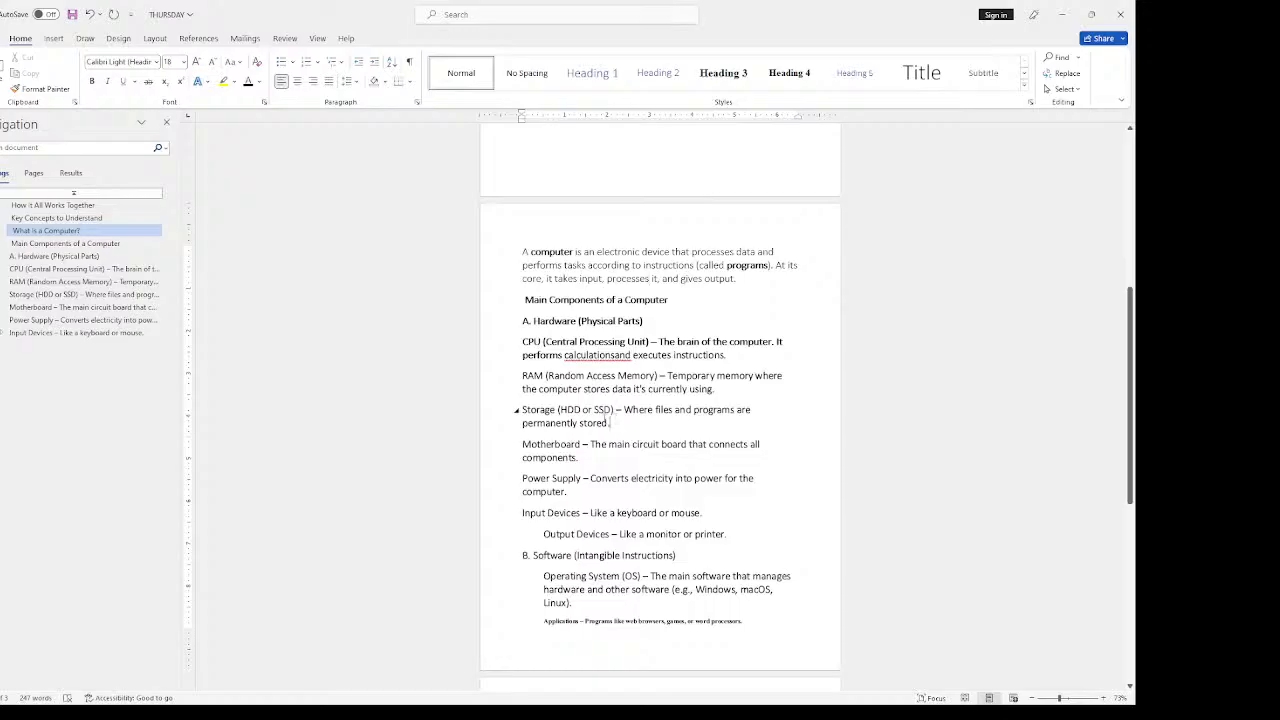
Step: Highlight the Storage (HDD or SSD) entry in yellow, and remove the highlight again
drag(610, 422, 522, 409)
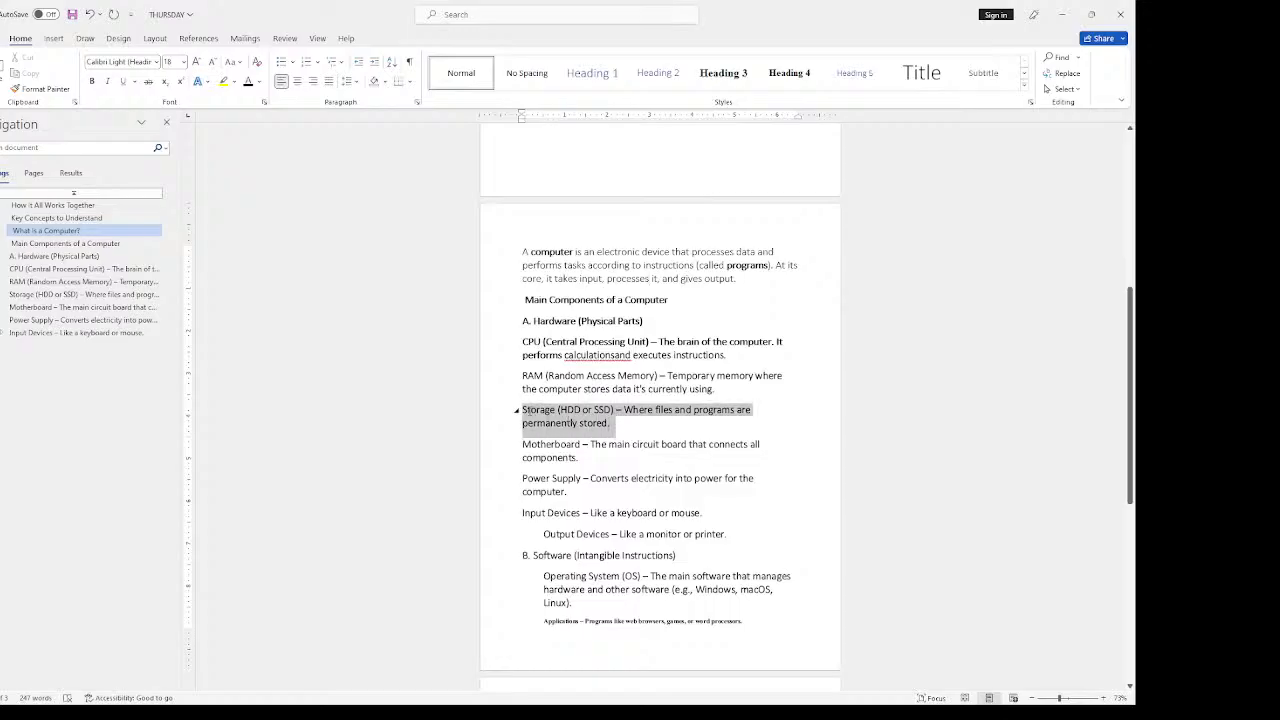
click(228, 82)
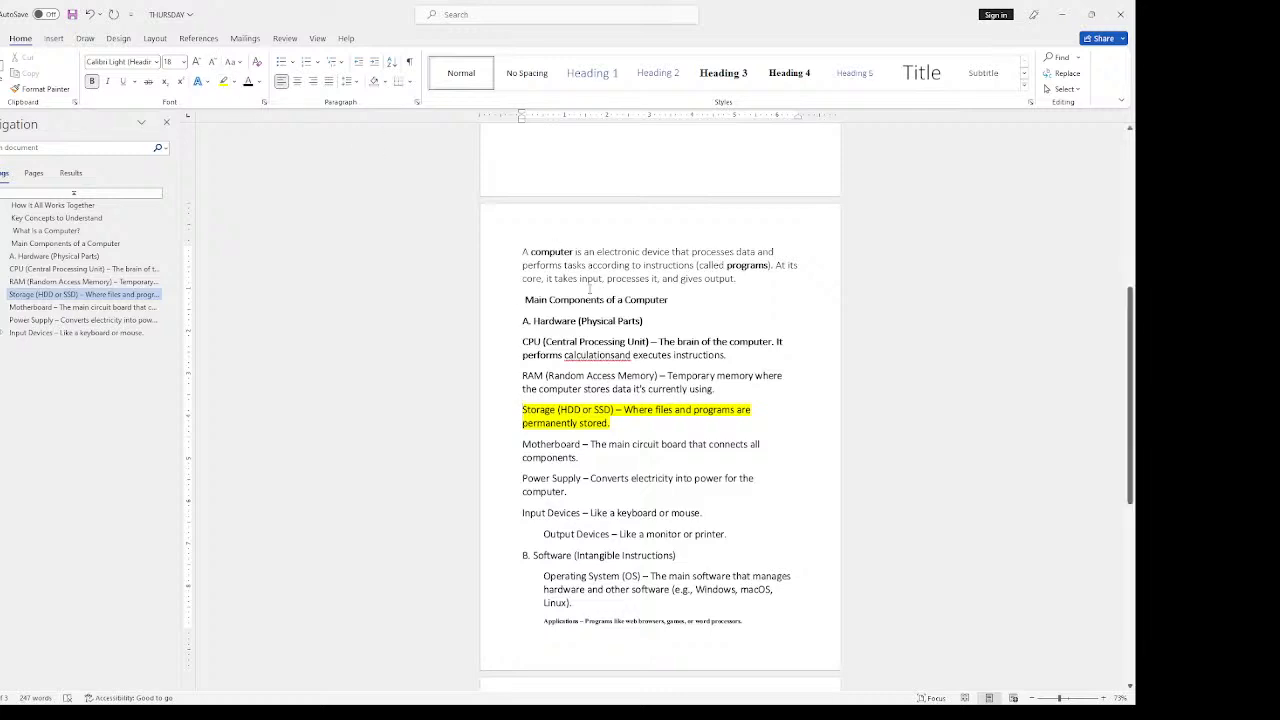
drag(619, 430, 522, 390)
click(233, 86)
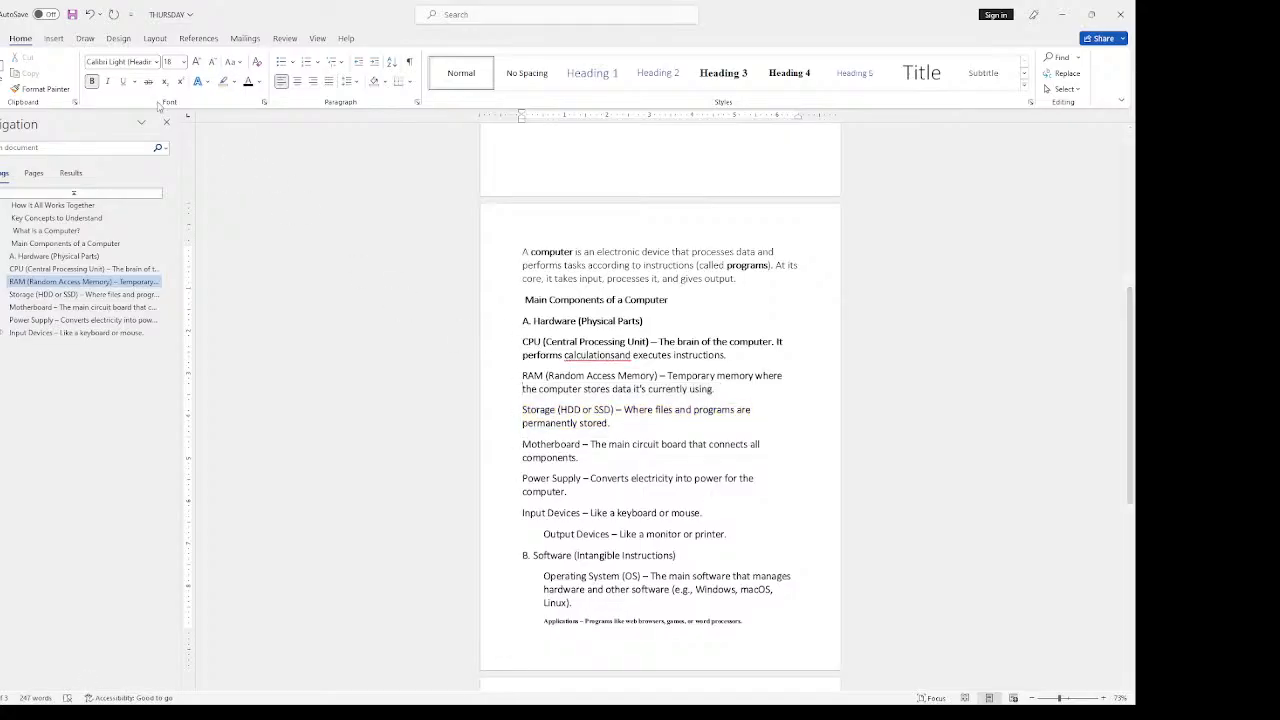
Step: Enter LOG on the blank last page, followed by digits in subscript and superscript
scroll(560, 528, down, 5)
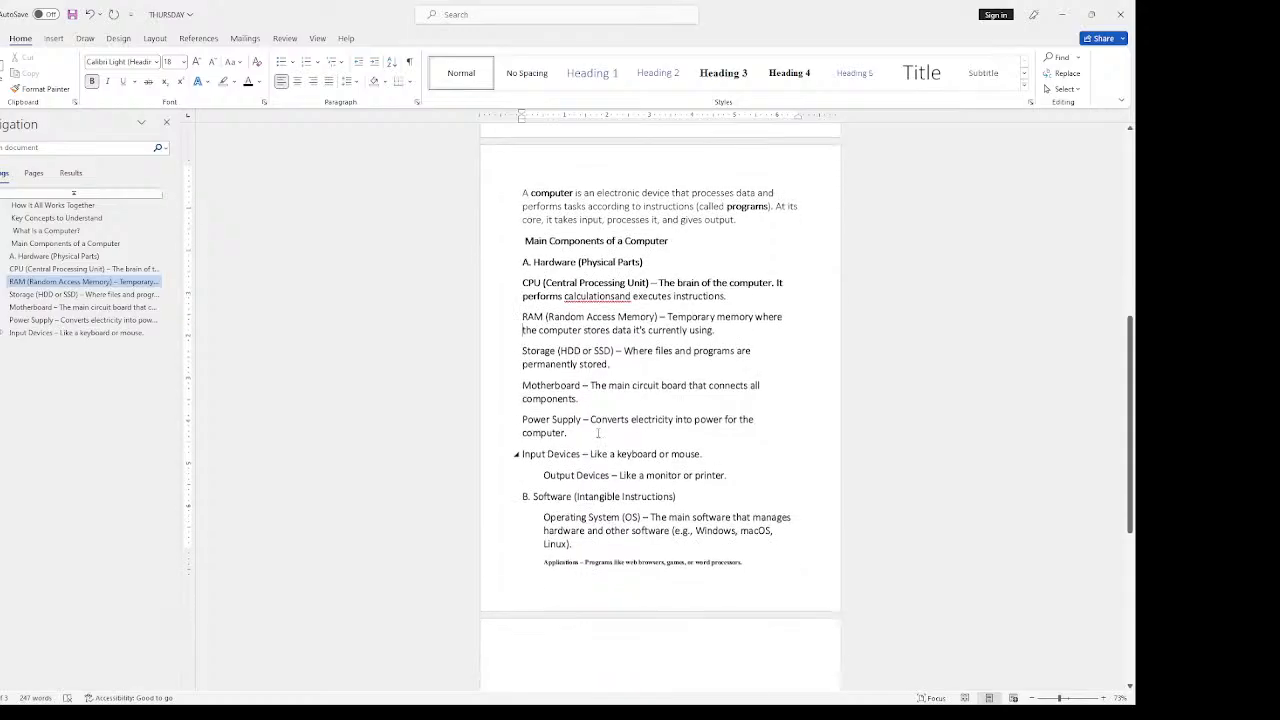
click(560, 528)
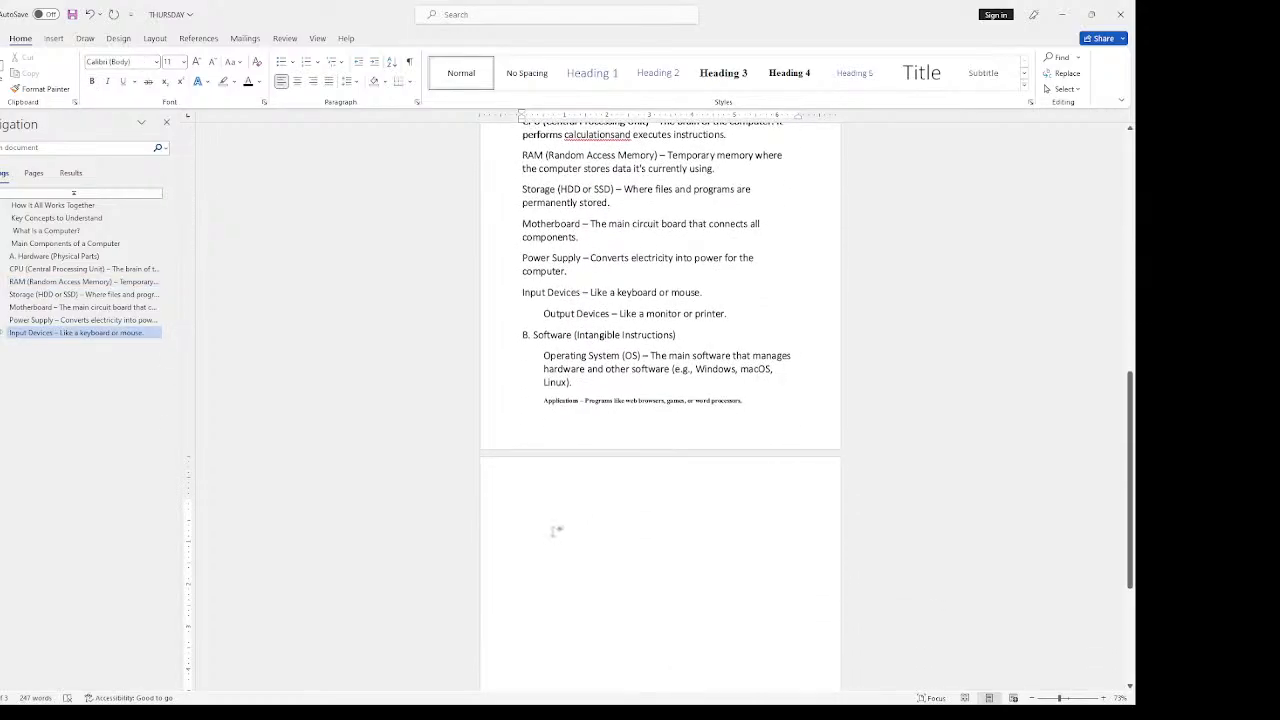
text(LO)
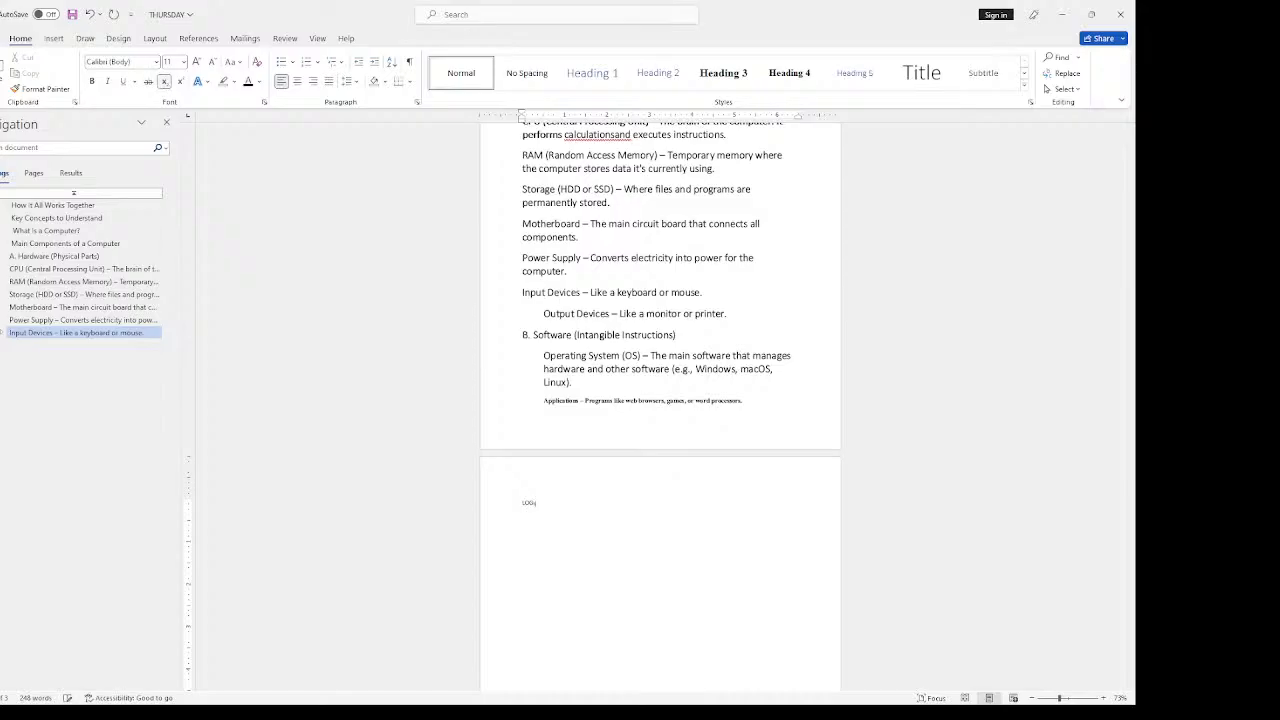
text(G54)
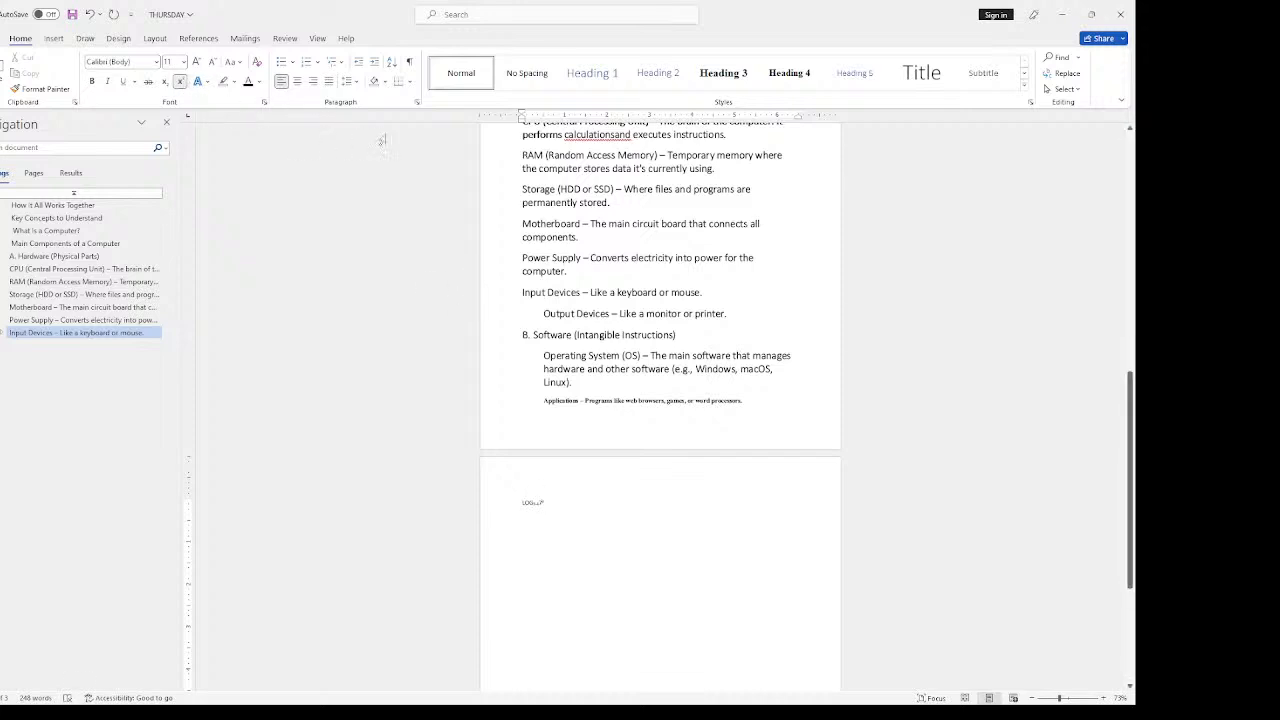
click(563, 296)
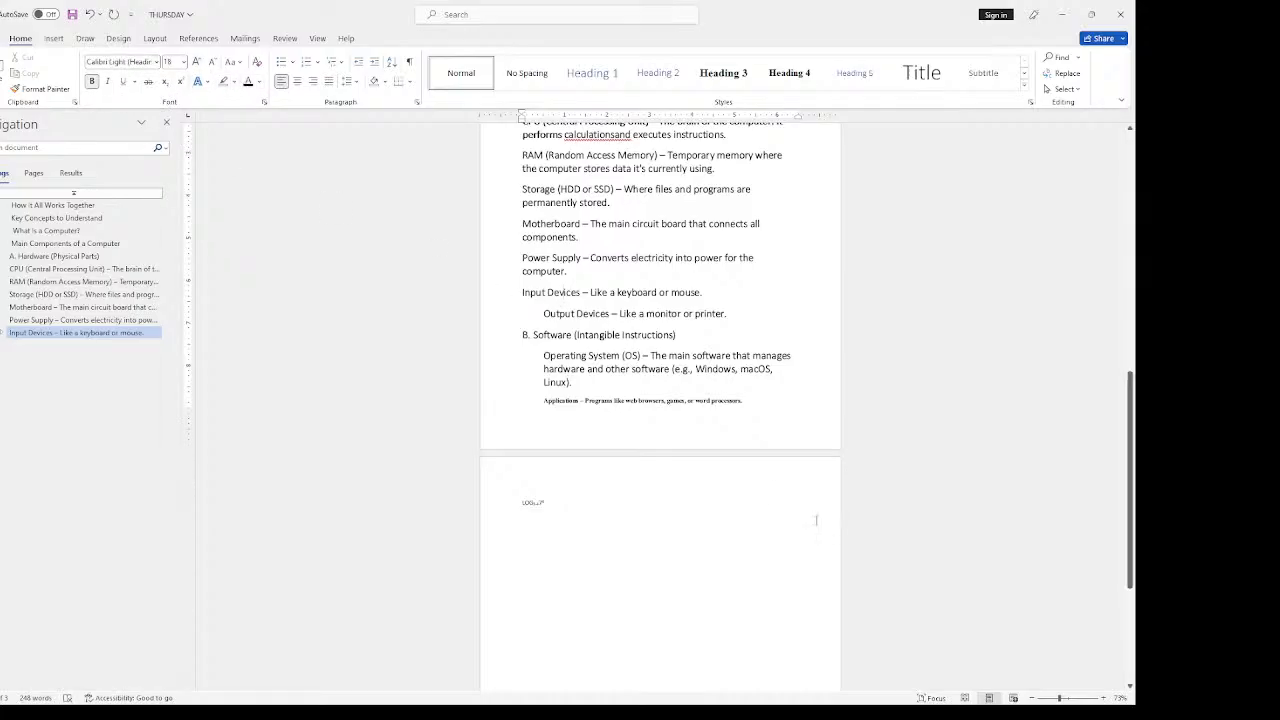
click(430, 712)
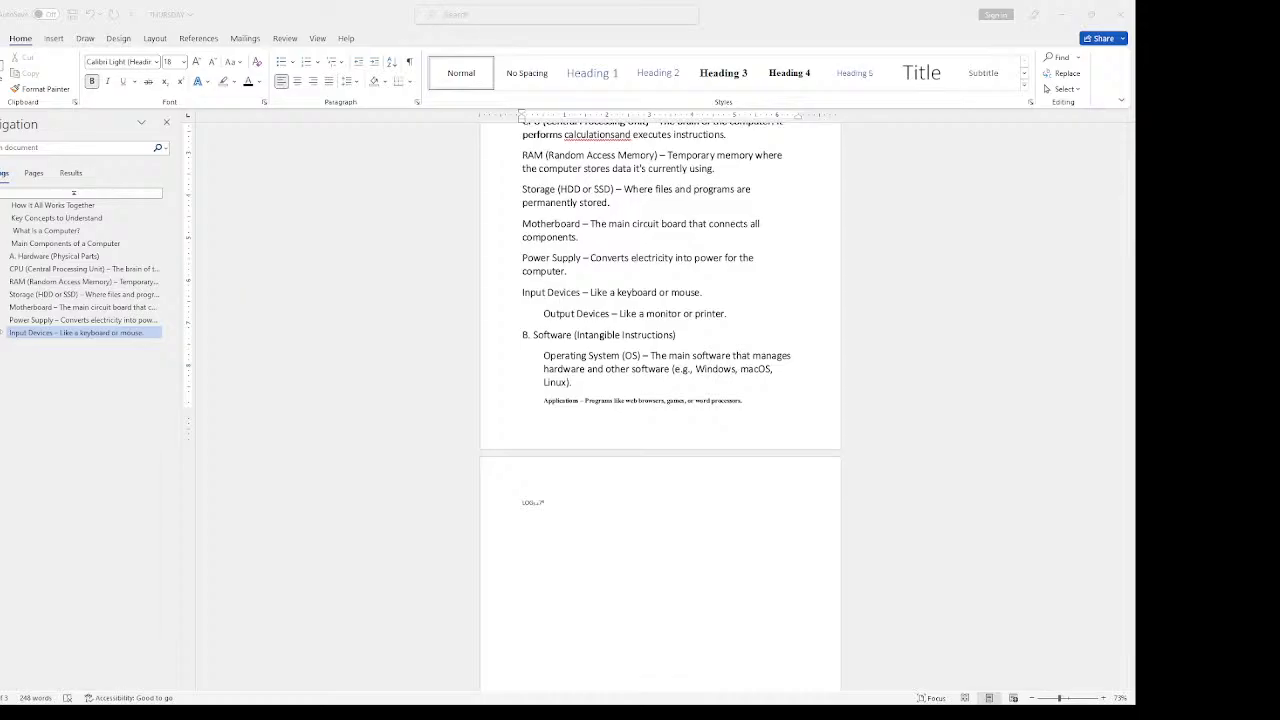
click(398, 5)
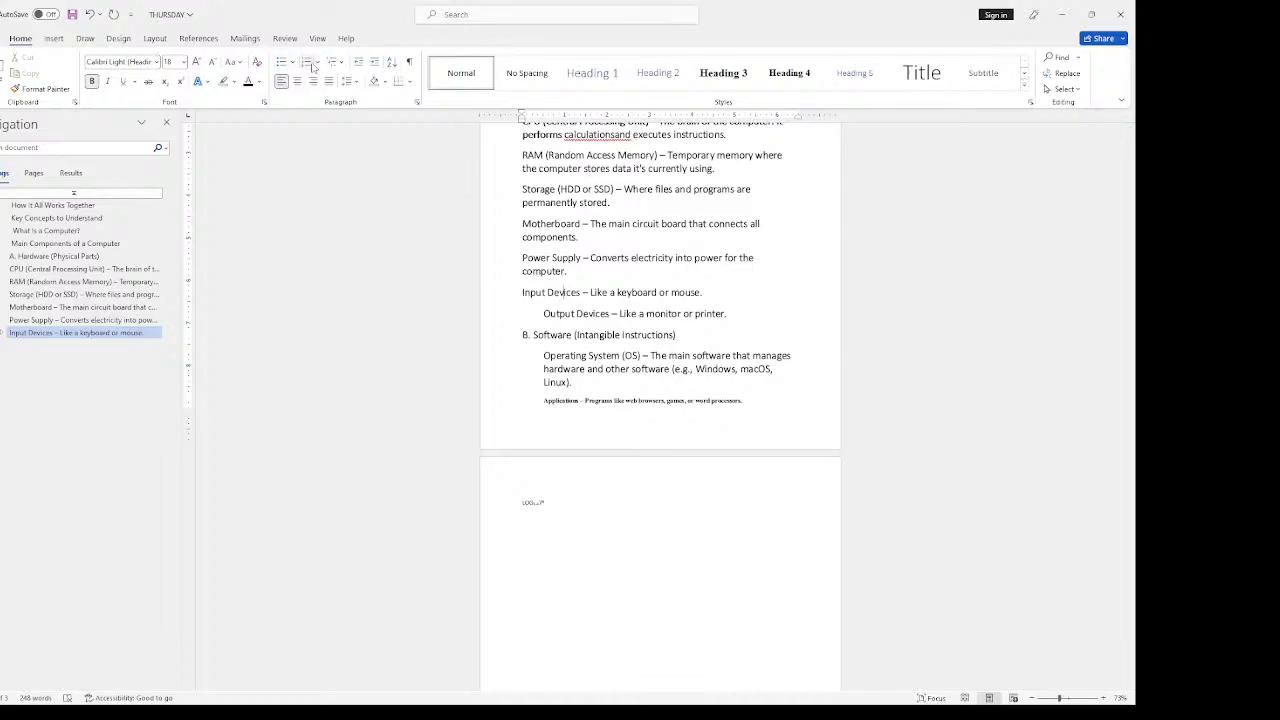
Step: Split the "A computer is an electronic device" paragraph into separate lines after "electronic", "data and", "according to", "(called programs)." and "takes input,"
scroll(564, 512, up, 5)
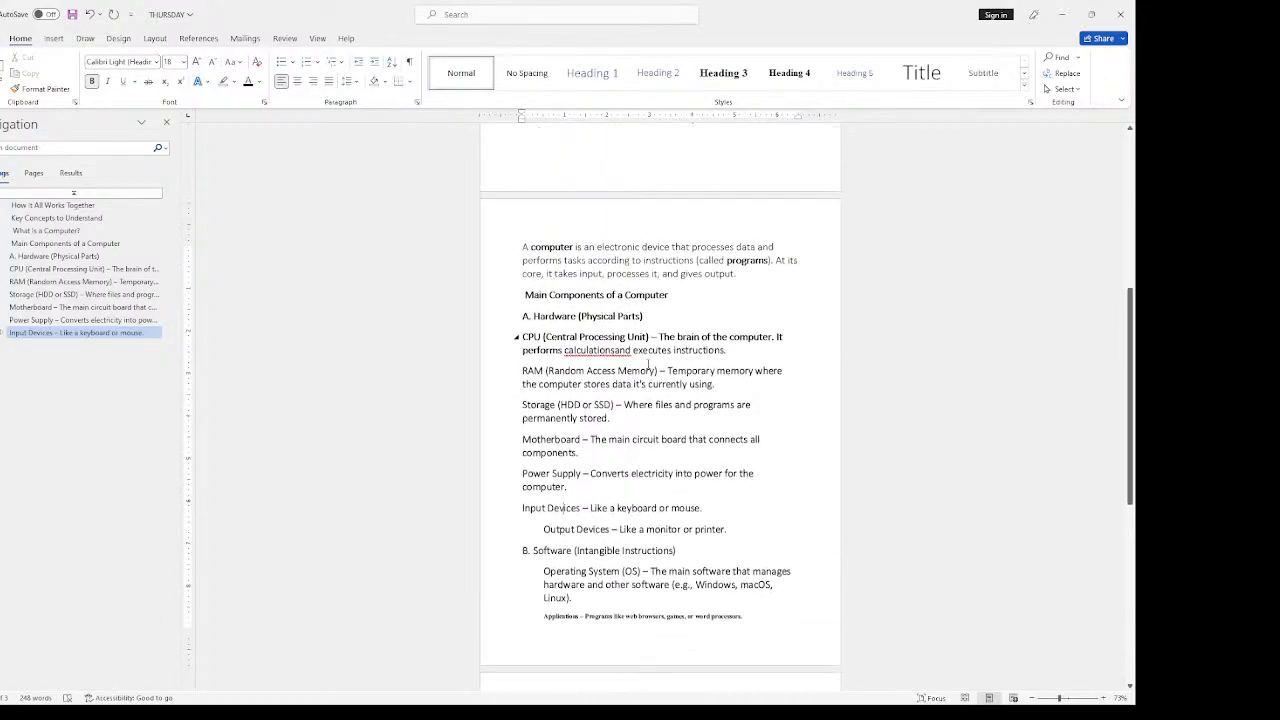
click(641, 251)
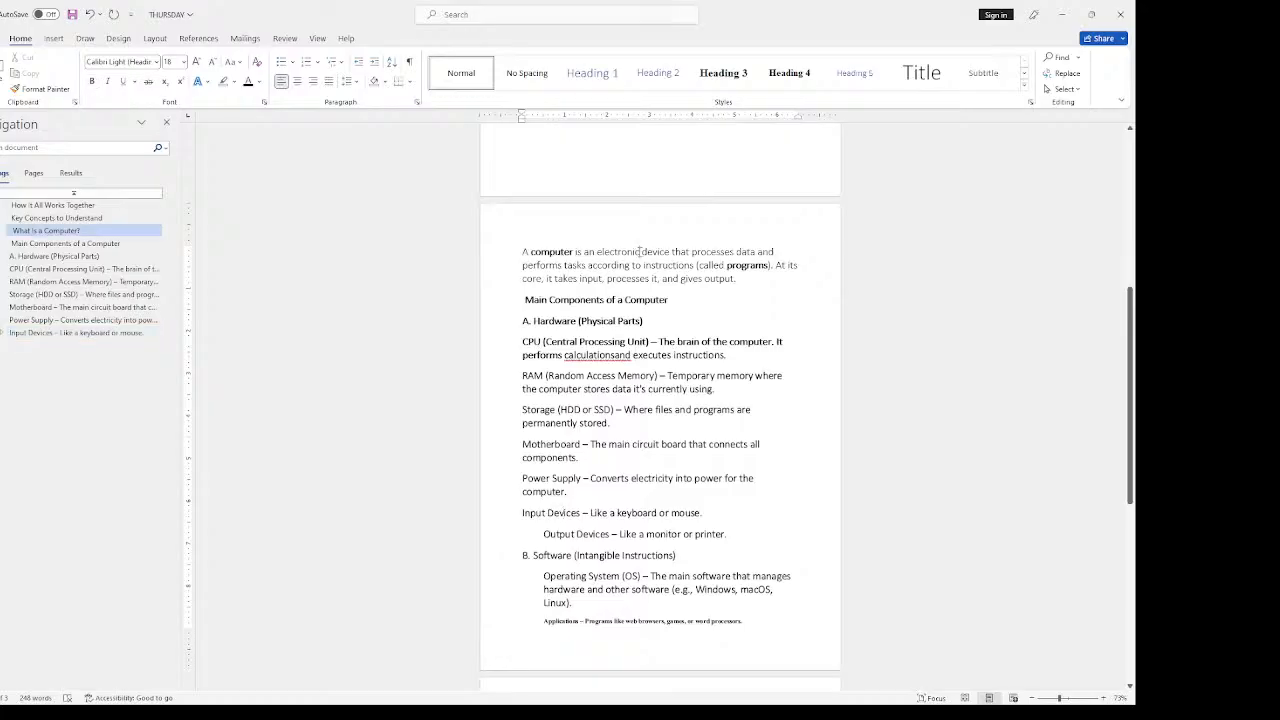
key(ctrl+Return)
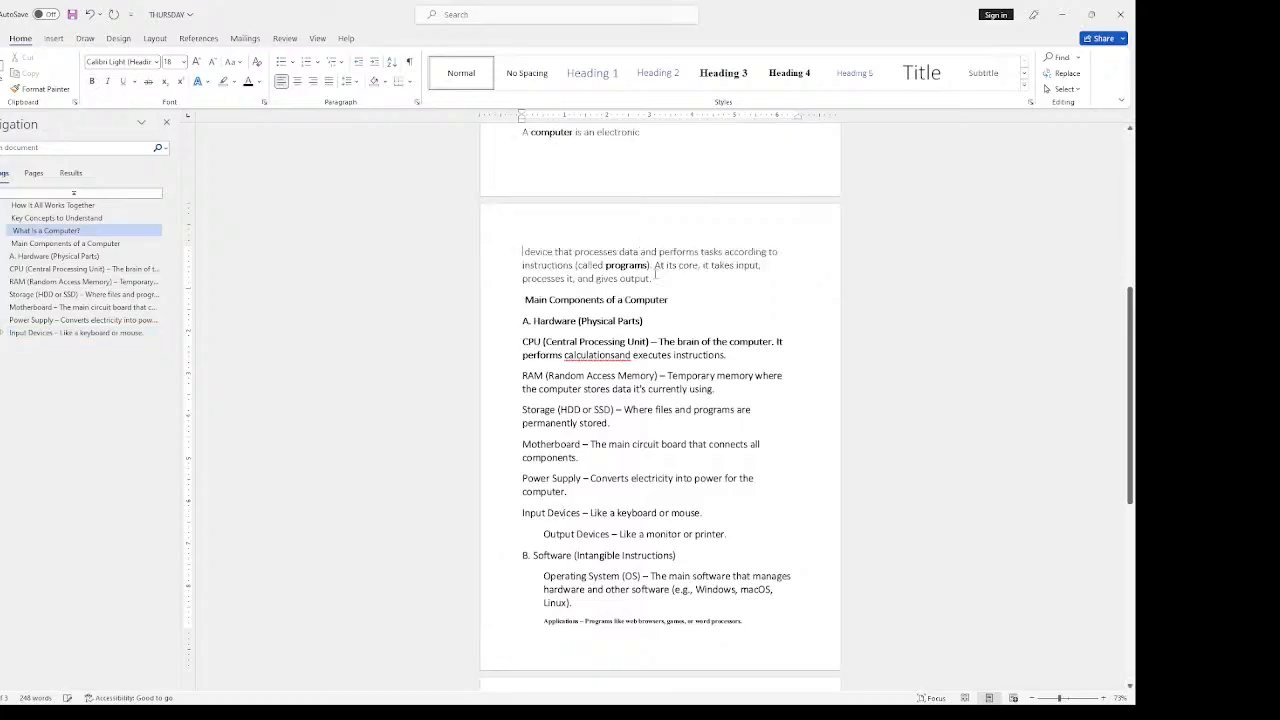
click(658, 251)
key(Return)
click(643, 272)
key(Return)
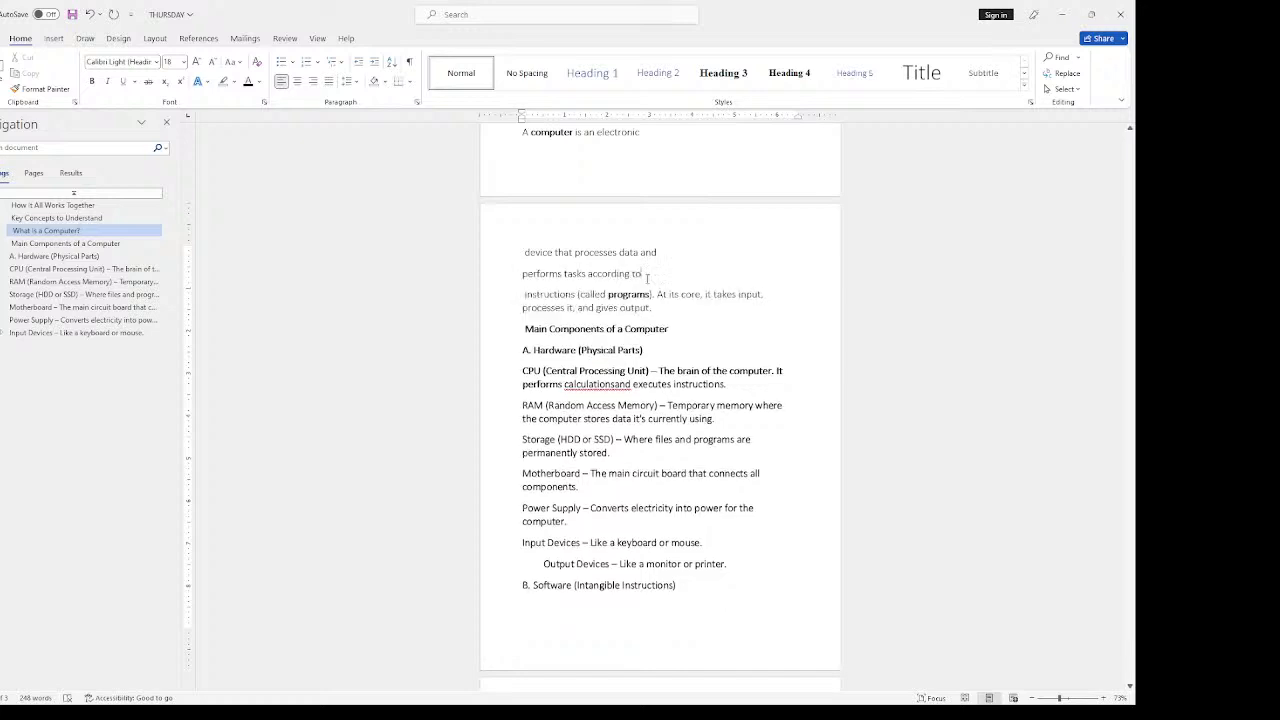
key(Return)
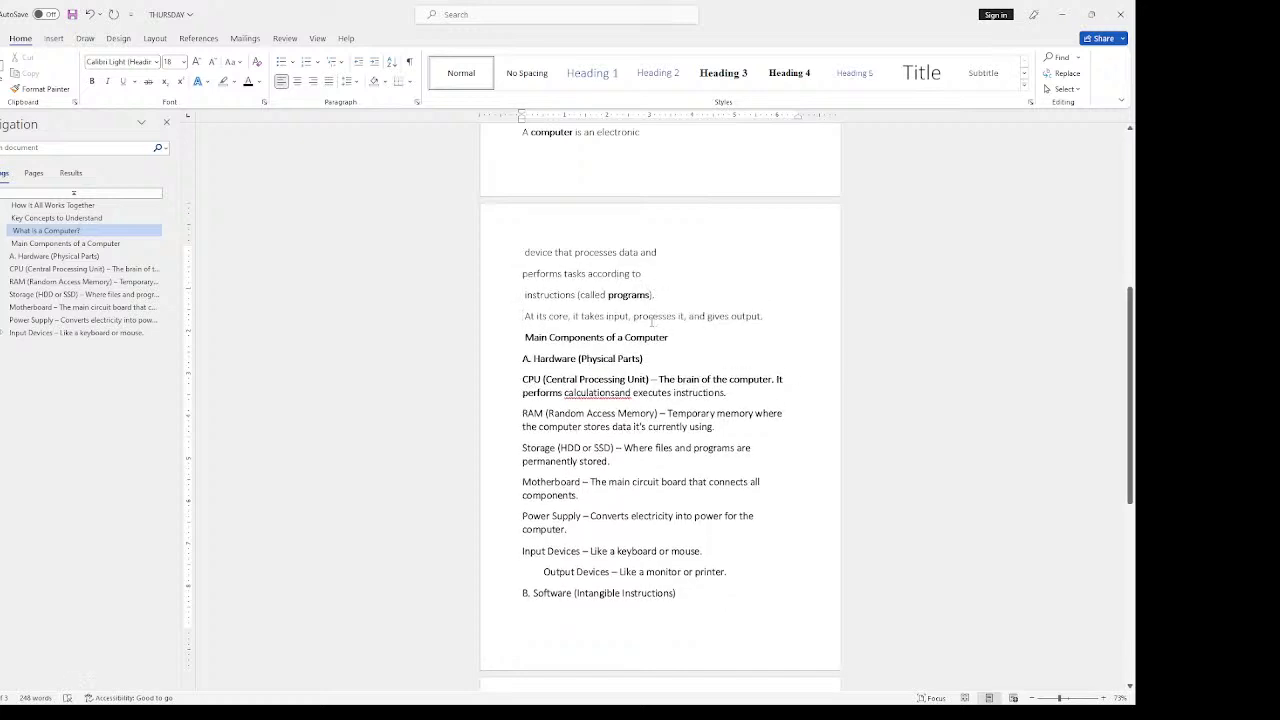
click(631, 316)
key(Return)
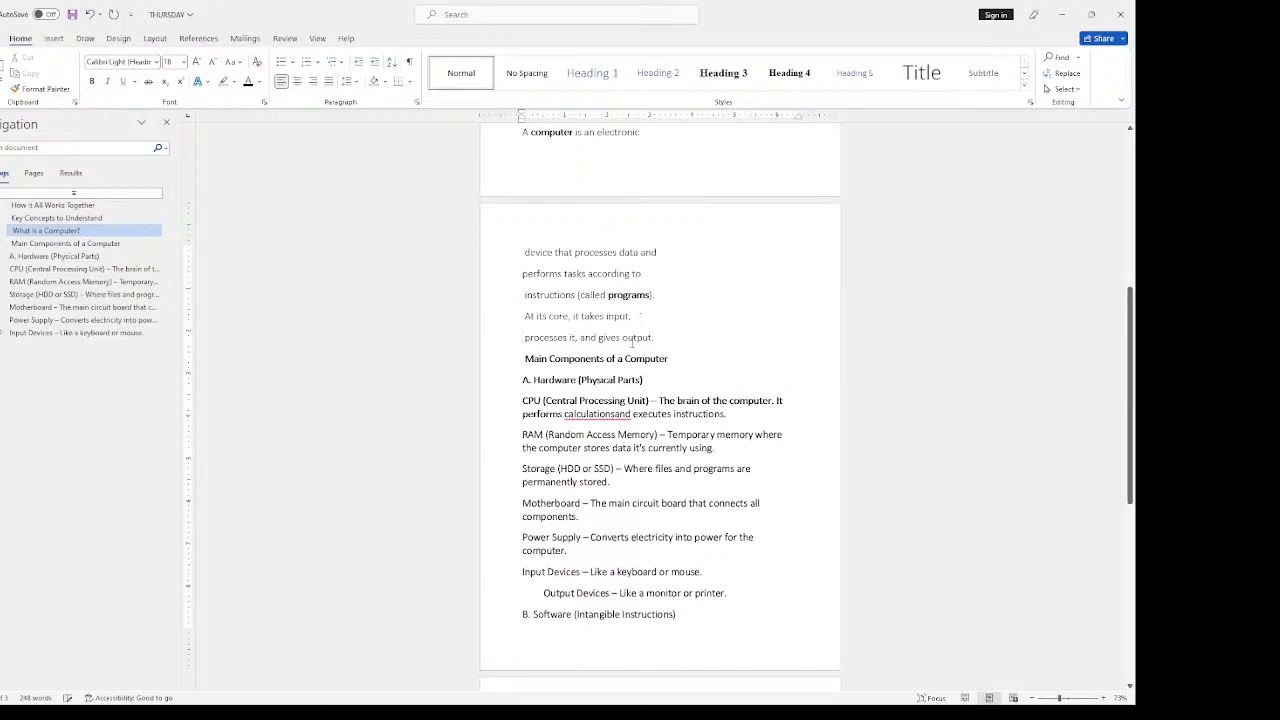
Step: Format the lines from "device that processes data and" through "Main Components of a Computer" with bullets, and replace them with 1., 2., 3. numbering
drag(669, 358, 523, 250)
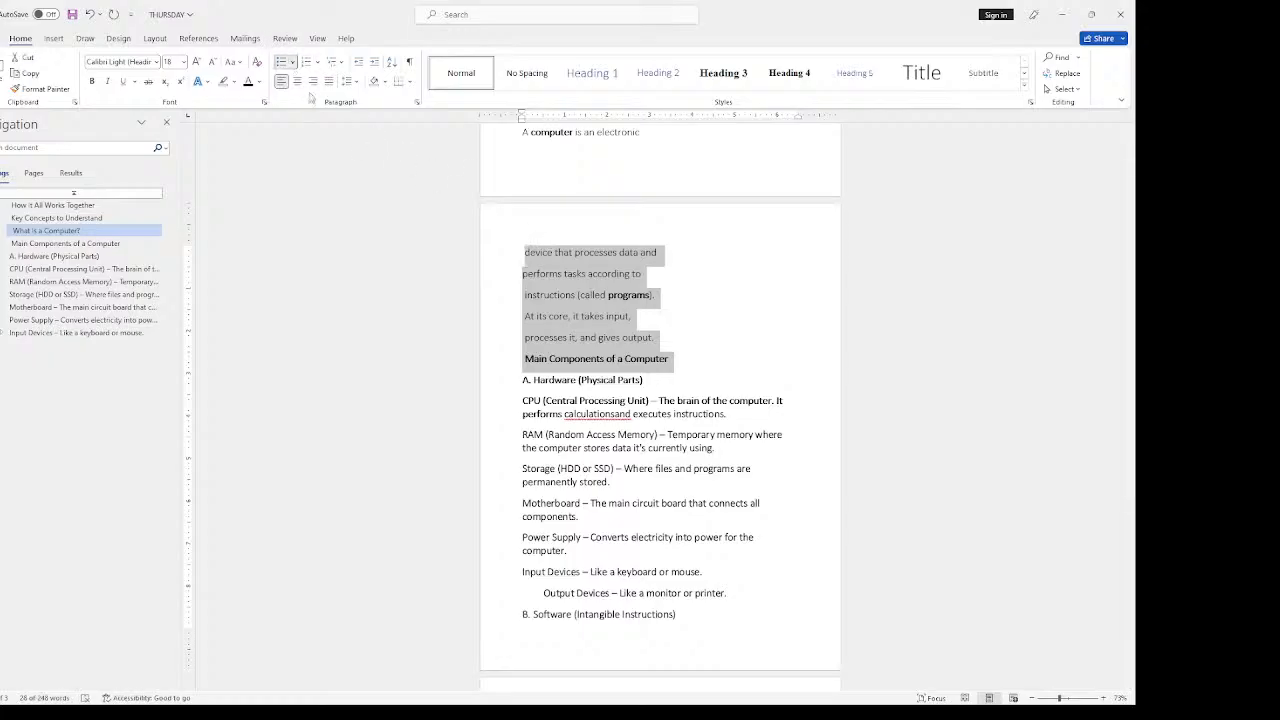
click(284, 62)
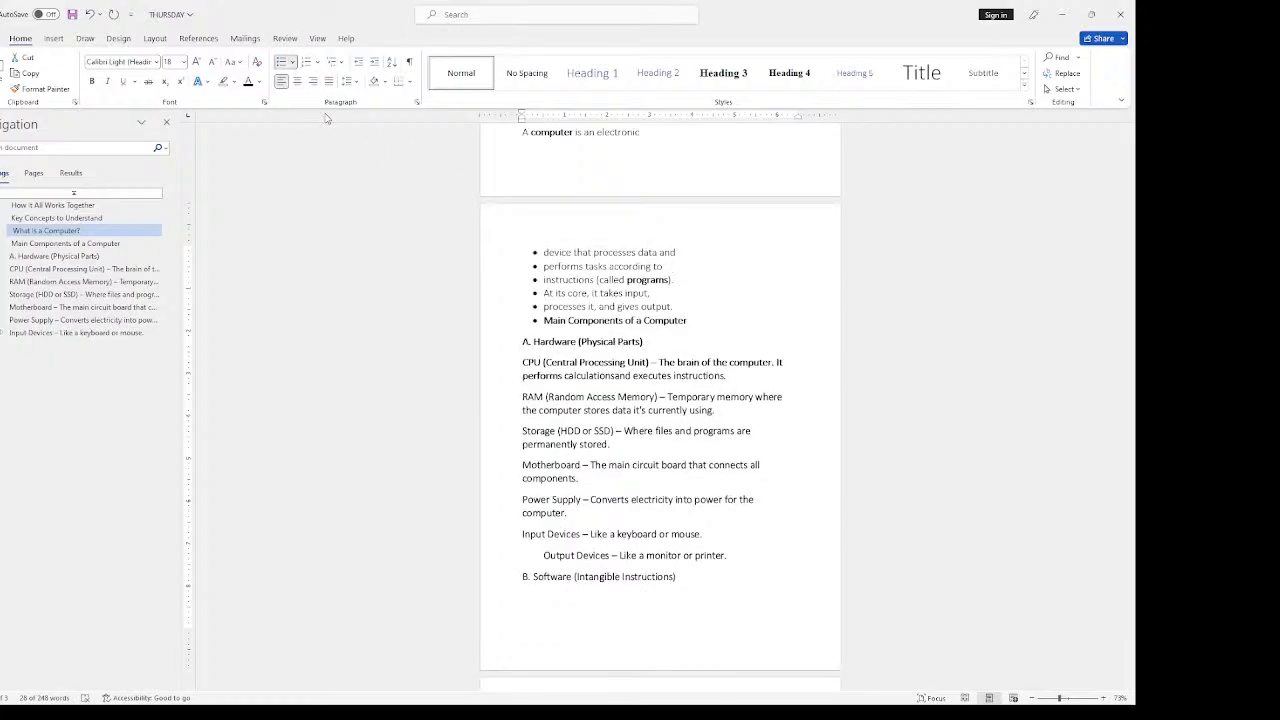
click(405, 106)
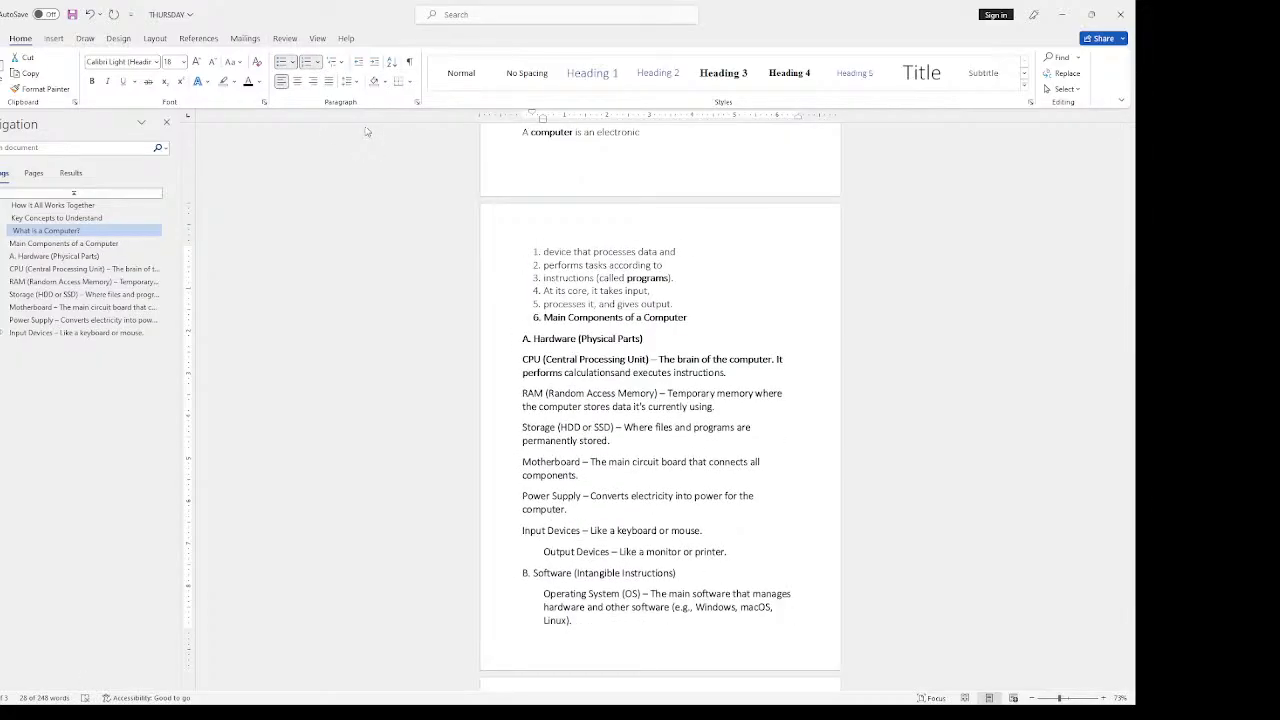
click(307, 61)
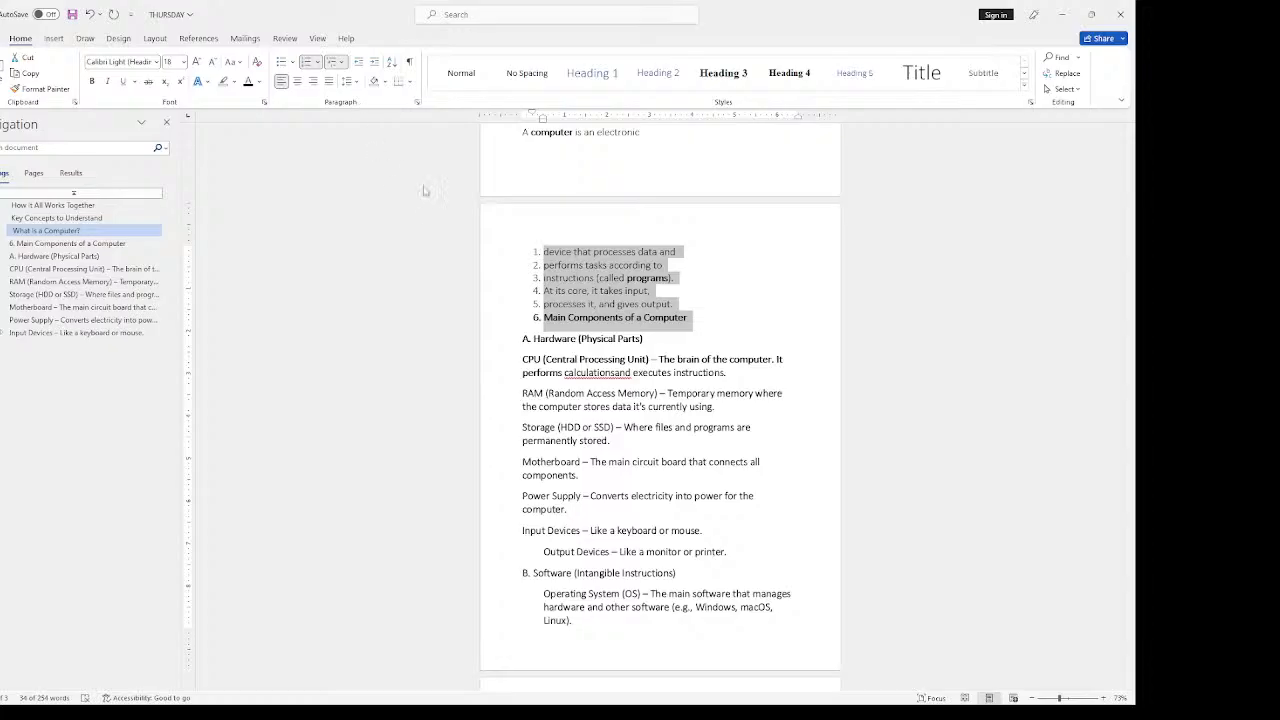
Step: Try other numbering formats on the six list items, including a), b), c), and choose the 1), 2), 3) format
key(ctrl+z)
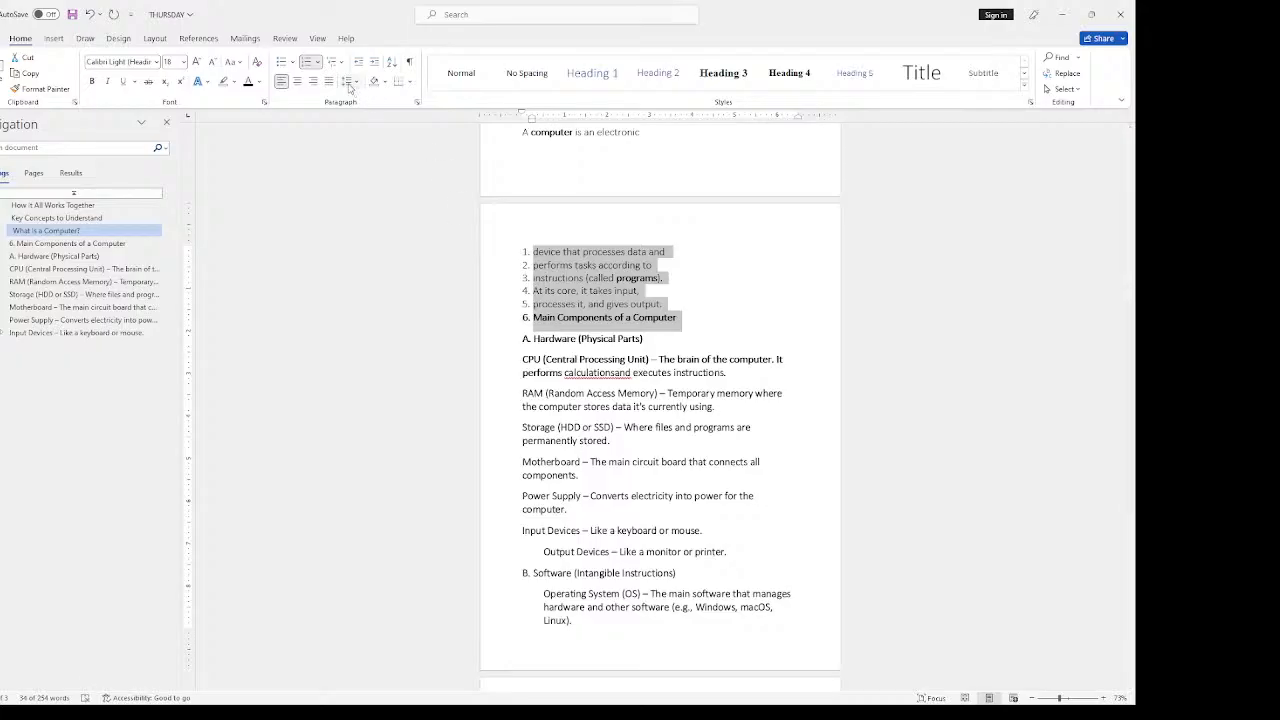
click(421, 222)
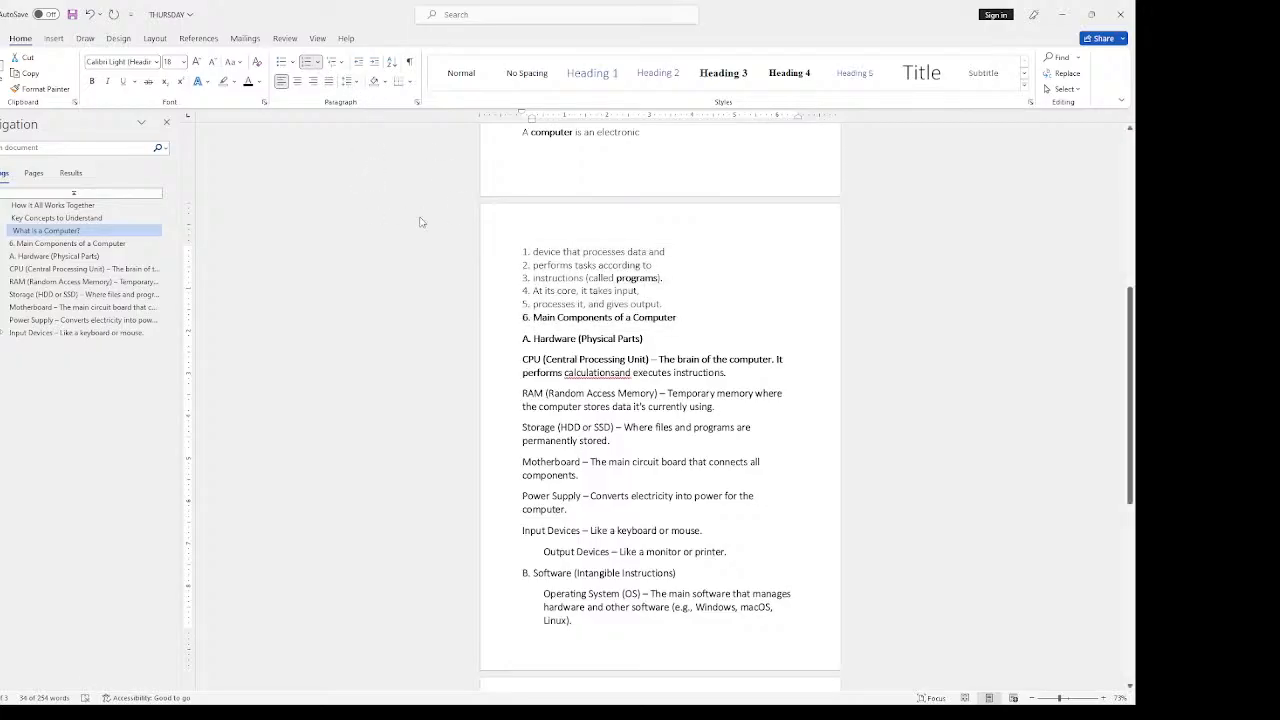
click(418, 222)
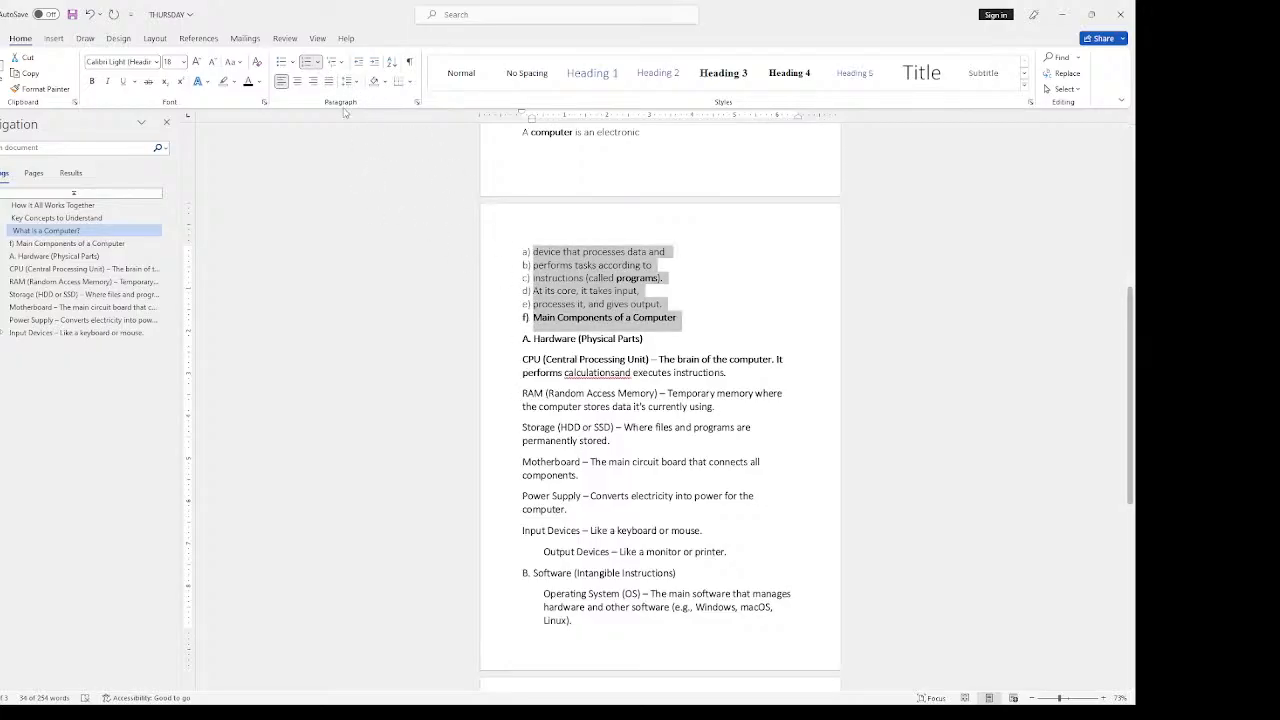
click(416, 210)
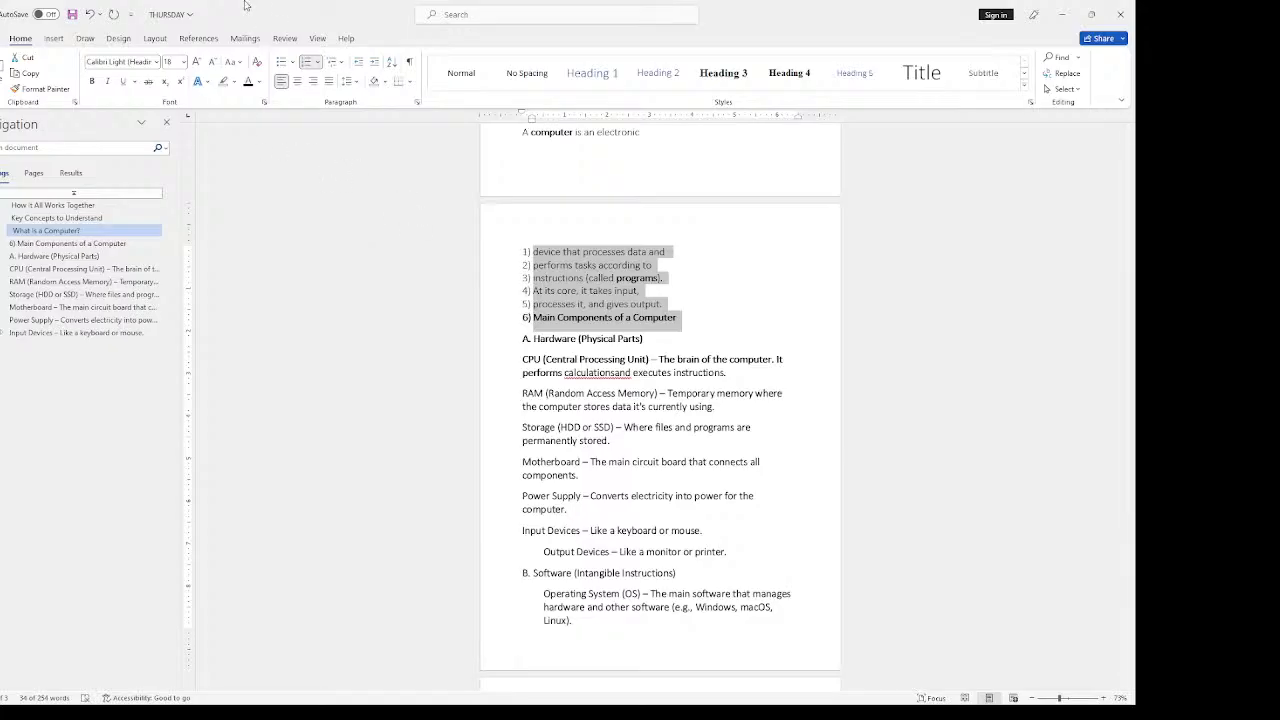
Step: Adjust the numbered list's indent with Increase and Decrease Indent, and sort its six items in descending order
click(373, 63)
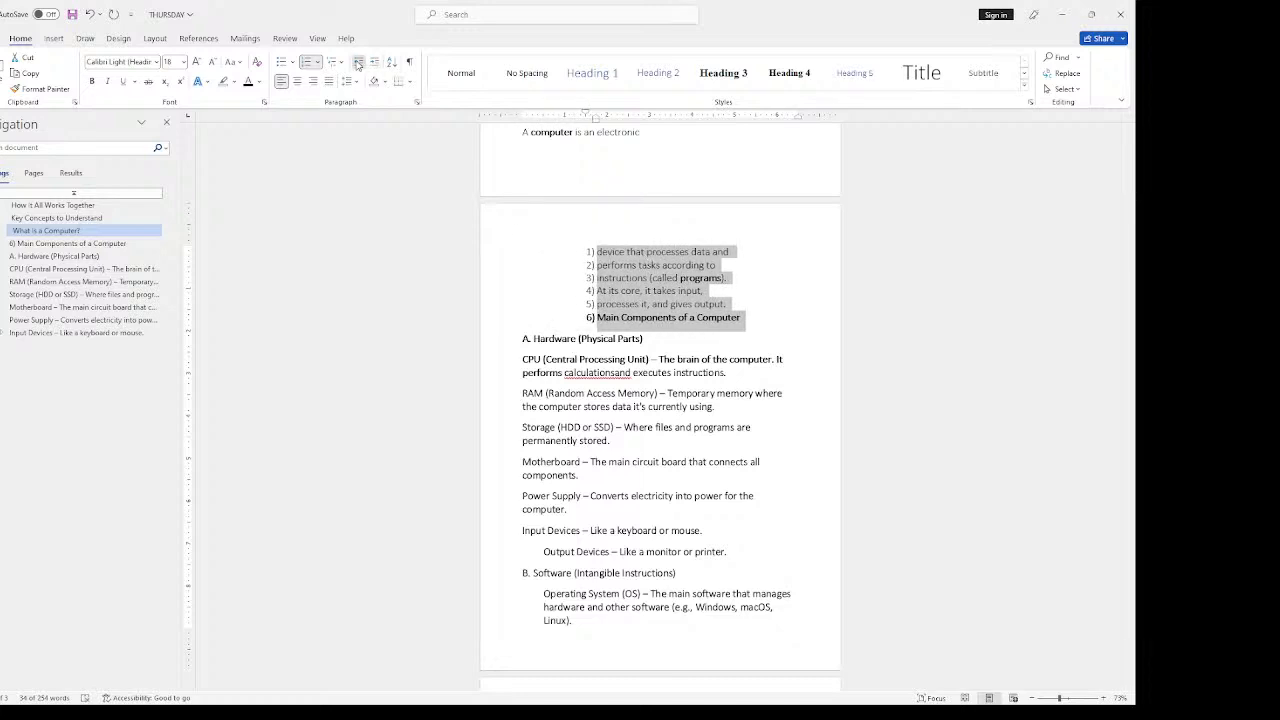
click(358, 62)
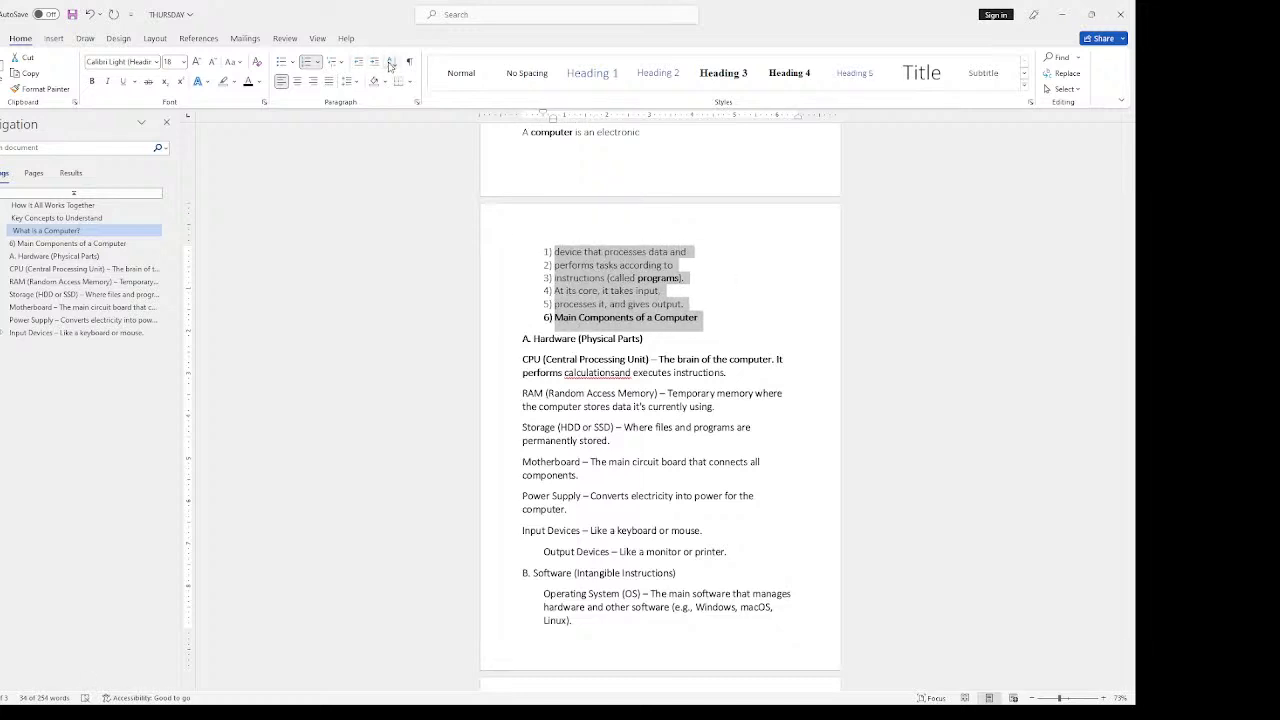
click(391, 65)
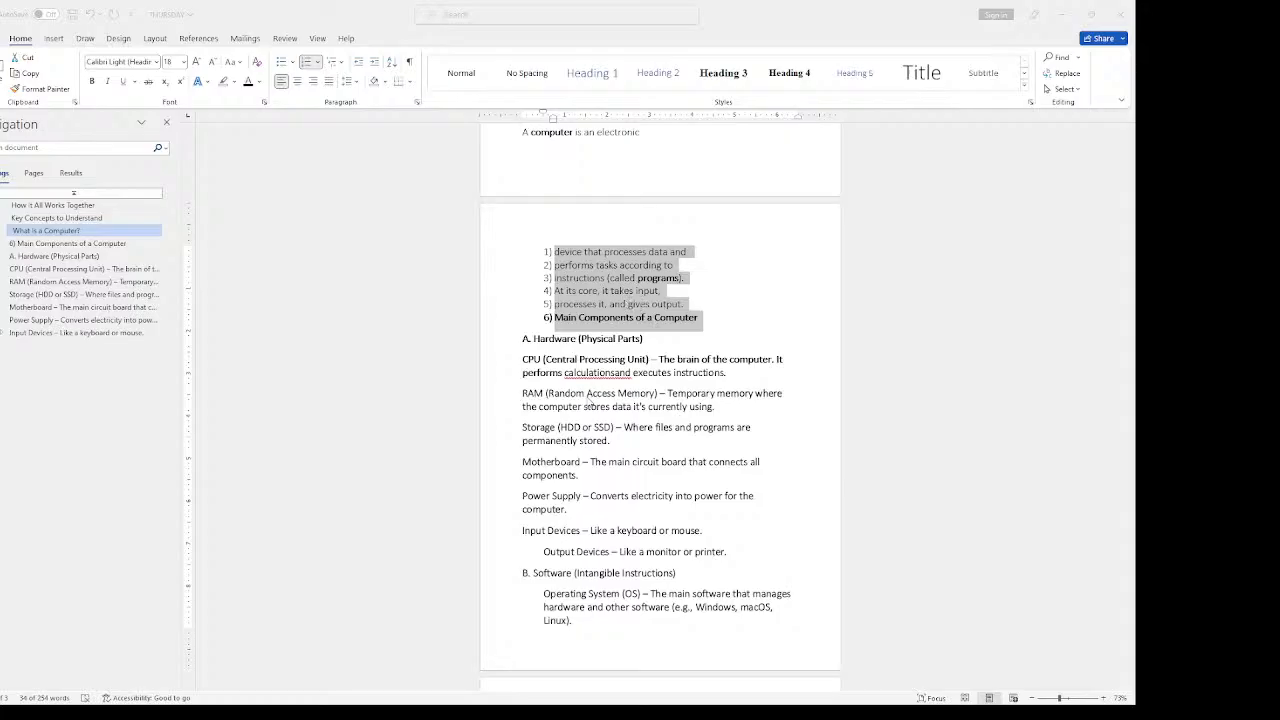
click(591, 424)
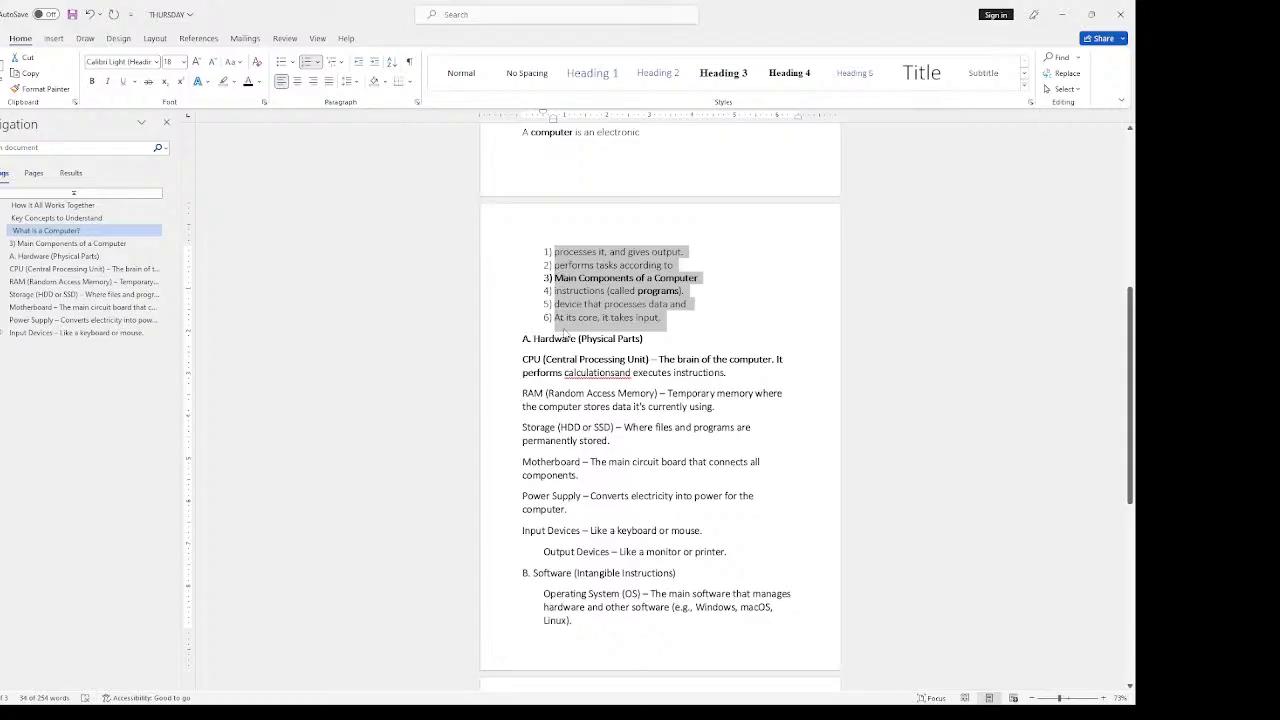
click(594, 318)
click(490, 714)
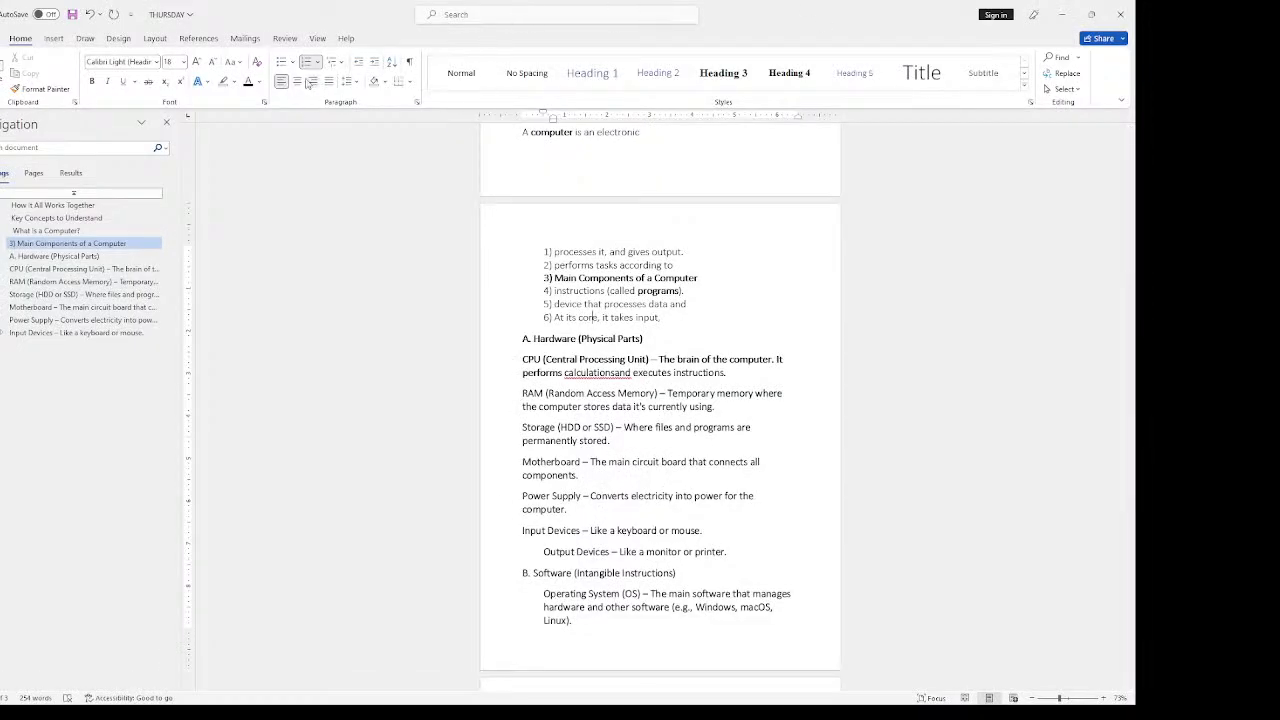
Step: Show the paragraph marks and formatting symbols, and select the entire document
click(410, 62)
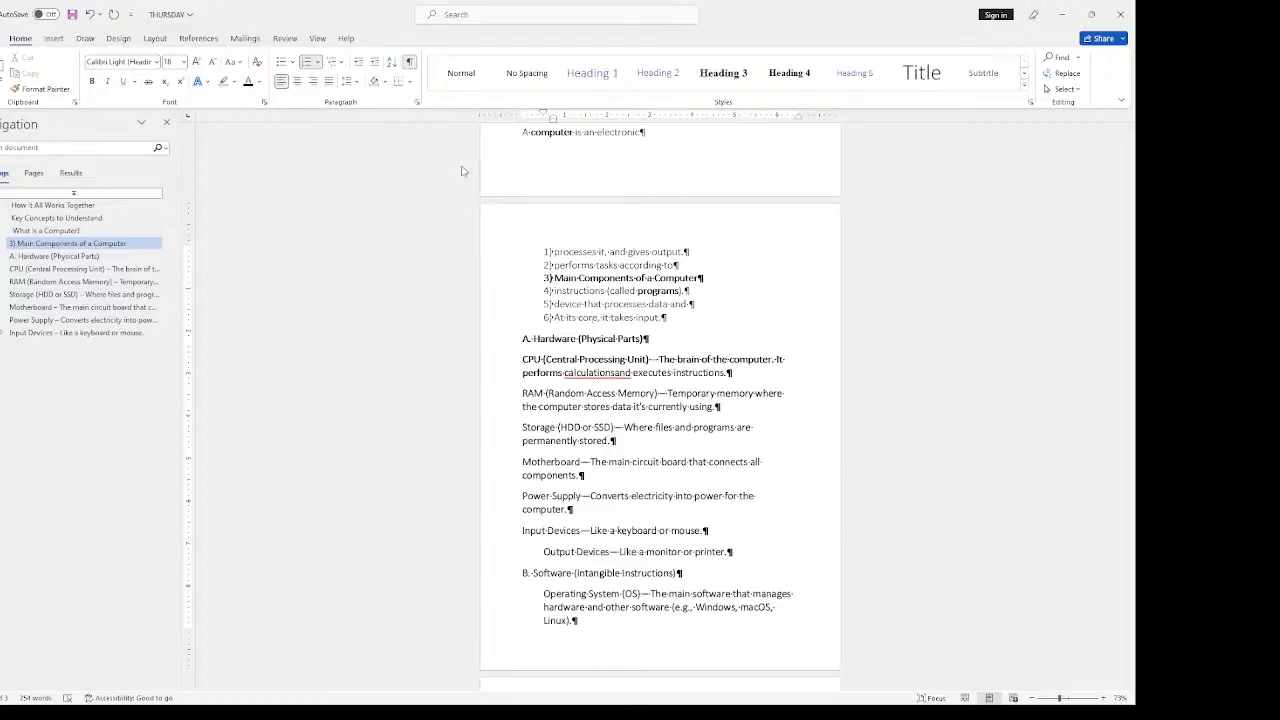
click(588, 252)
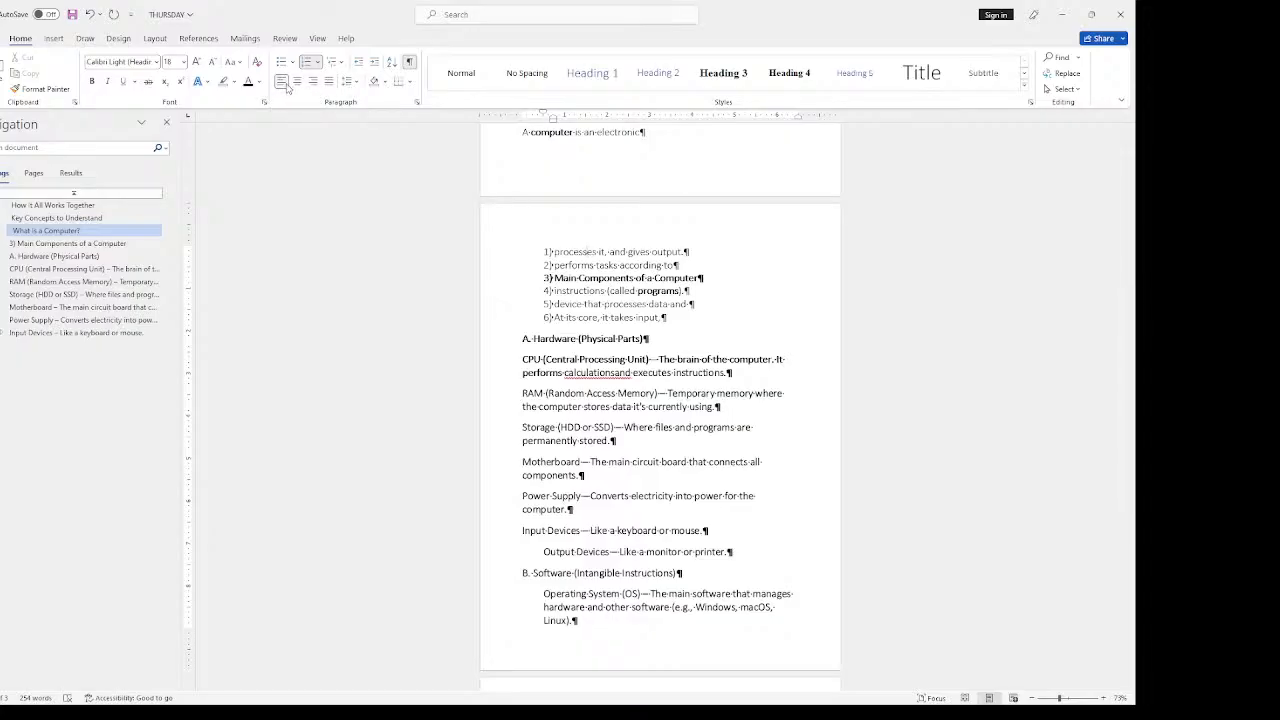
key(ctrl+a)
click(607, 279)
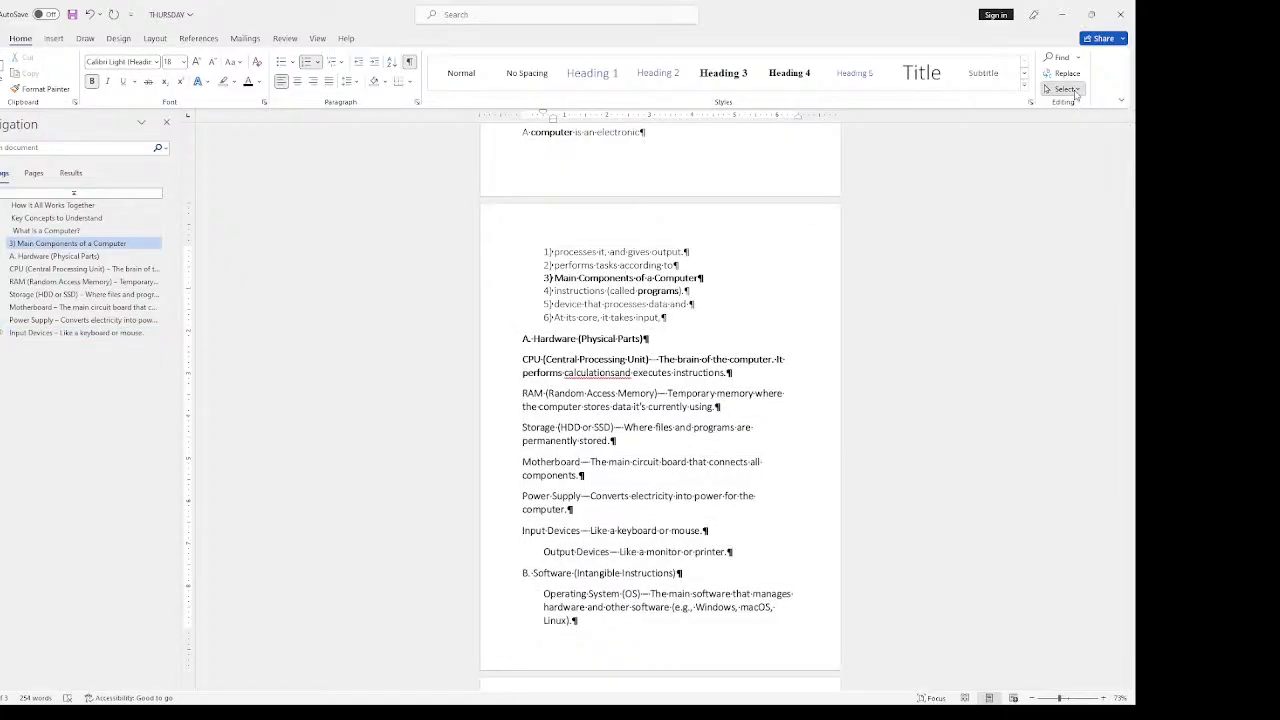
key(ctrl+a)
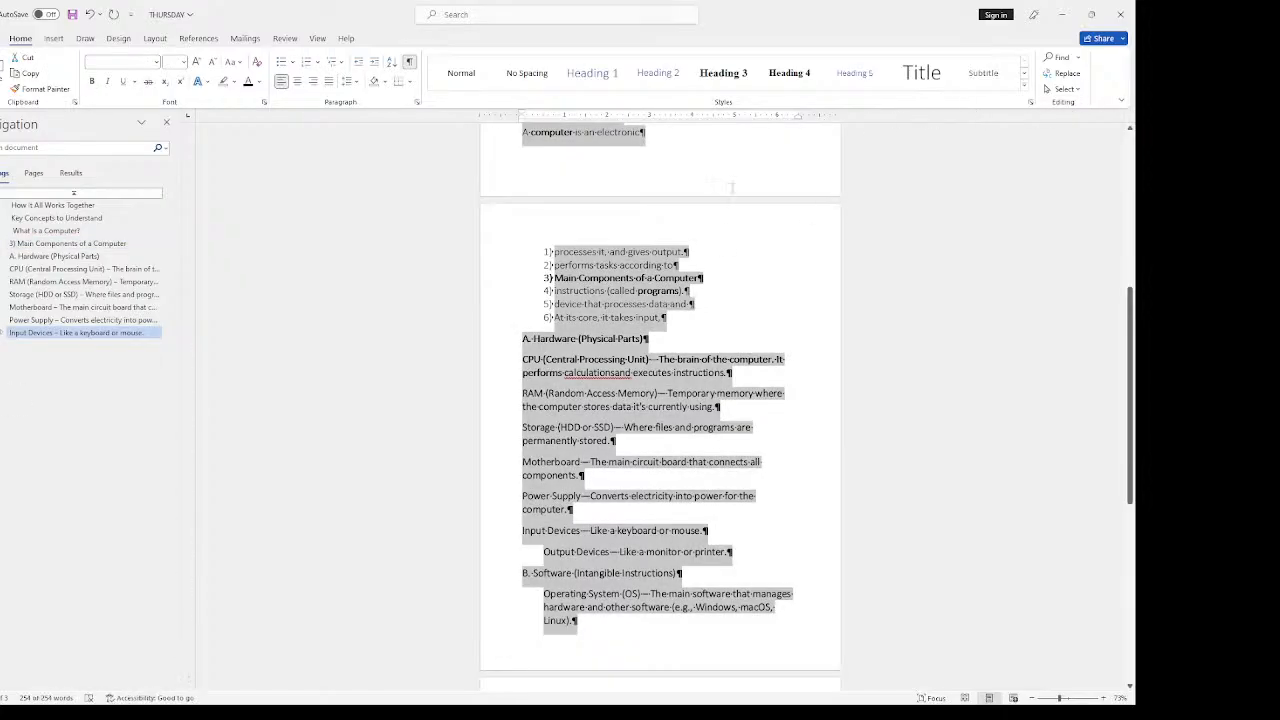
Step: Close the Navigation pane, try zooming the document in and out, and set the zoom to 100%
click(167, 123)
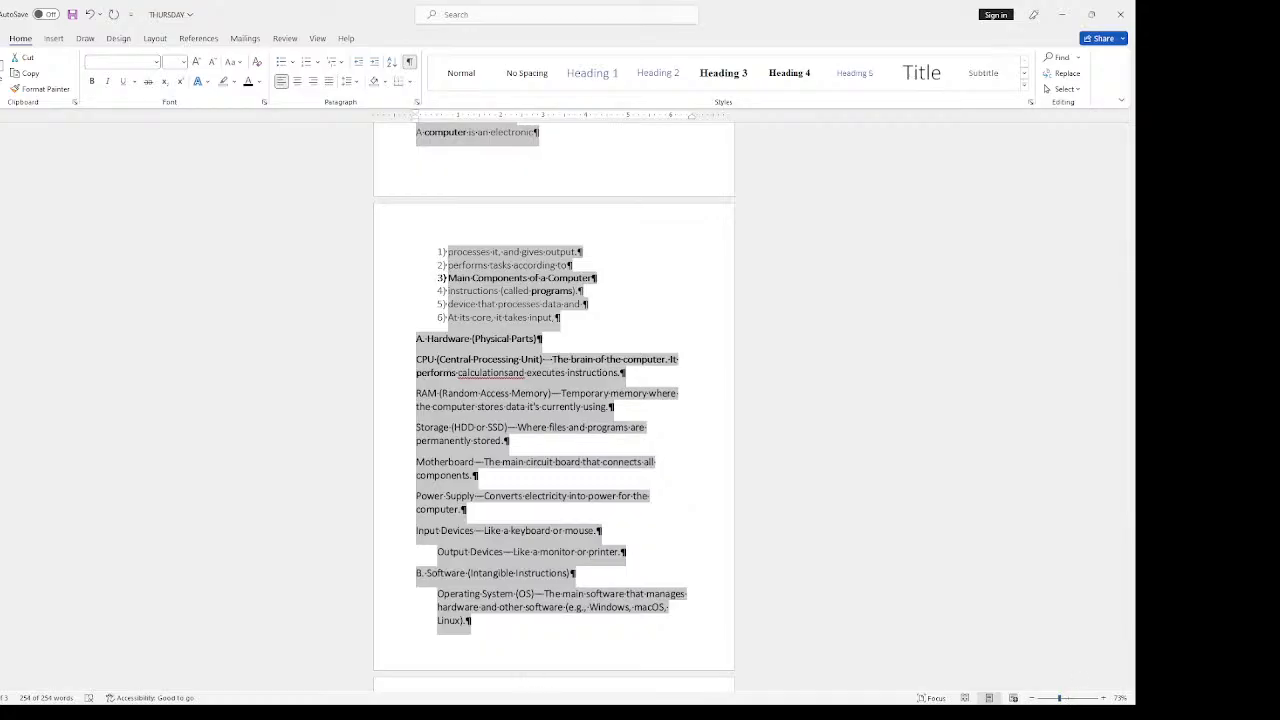
key(alt+Tab)
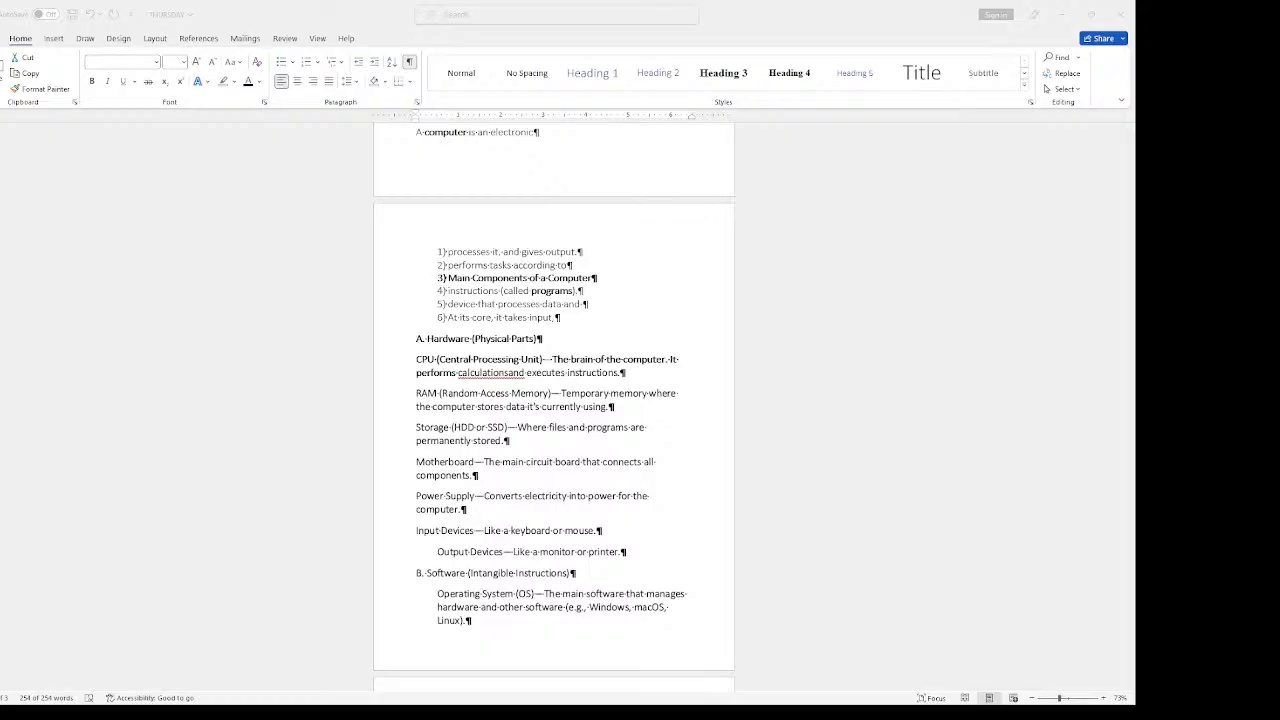
key(alt+Tab)
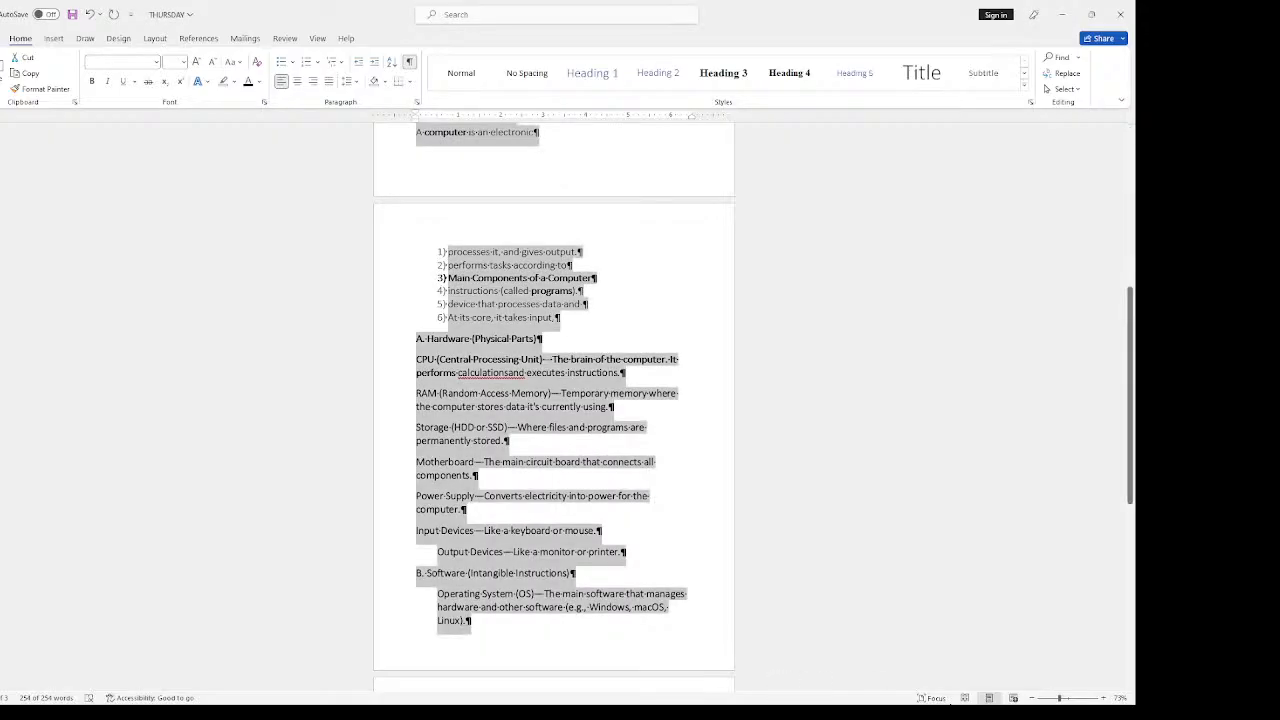
mouse_move(1060, 697)
mouse_down()
mouse_move(1088, 699)
mouse_move(1068, 699)
mouse_up()
click(1104, 699)
click(1104, 699)
click(1104, 699)
click(1104, 699)
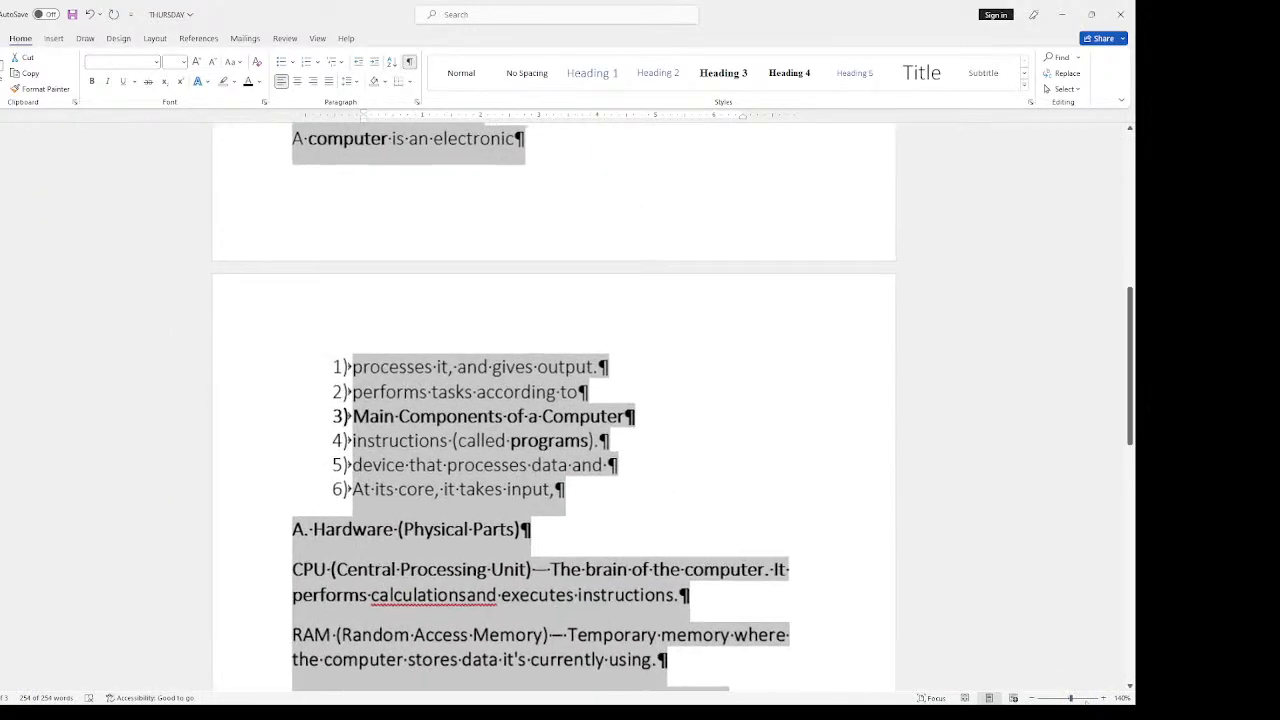
click(1033, 699)
click(1033, 699)
click(1033, 699)
click(1033, 699)
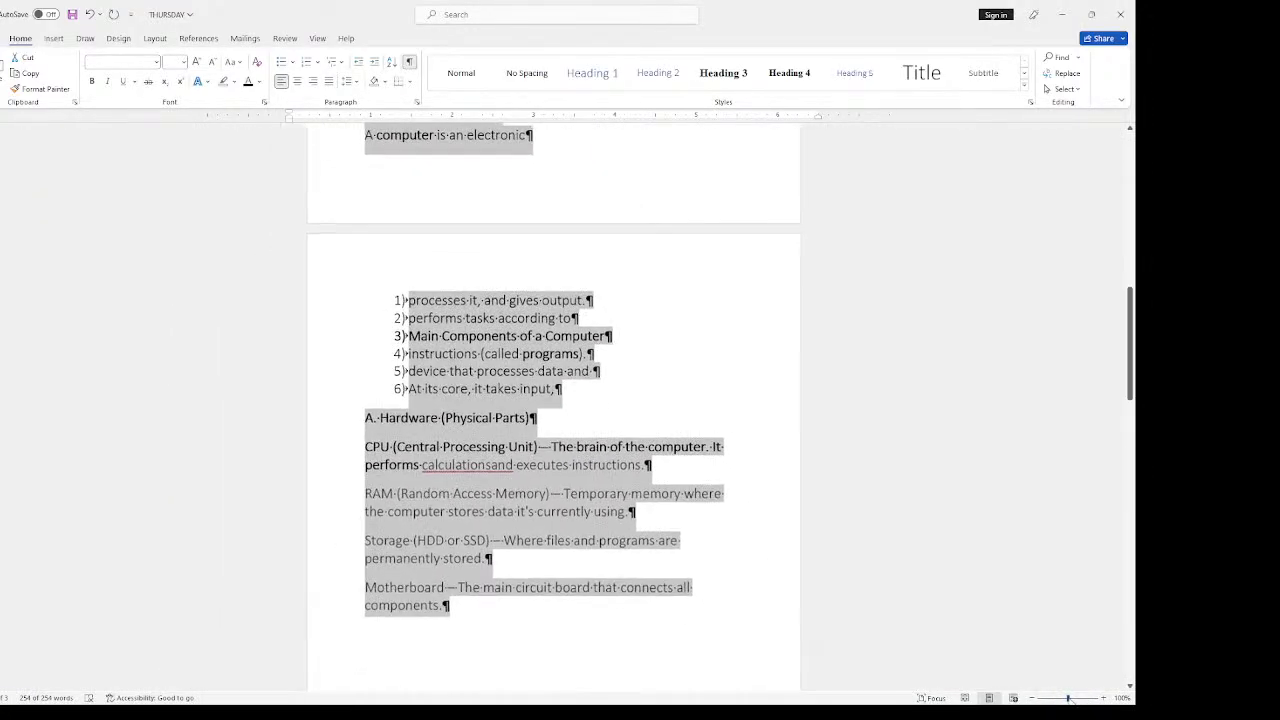
mouse_move(1068, 699)
mouse_down()
mouse_move(1091, 700)
mouse_move(1068, 699)
mouse_up()
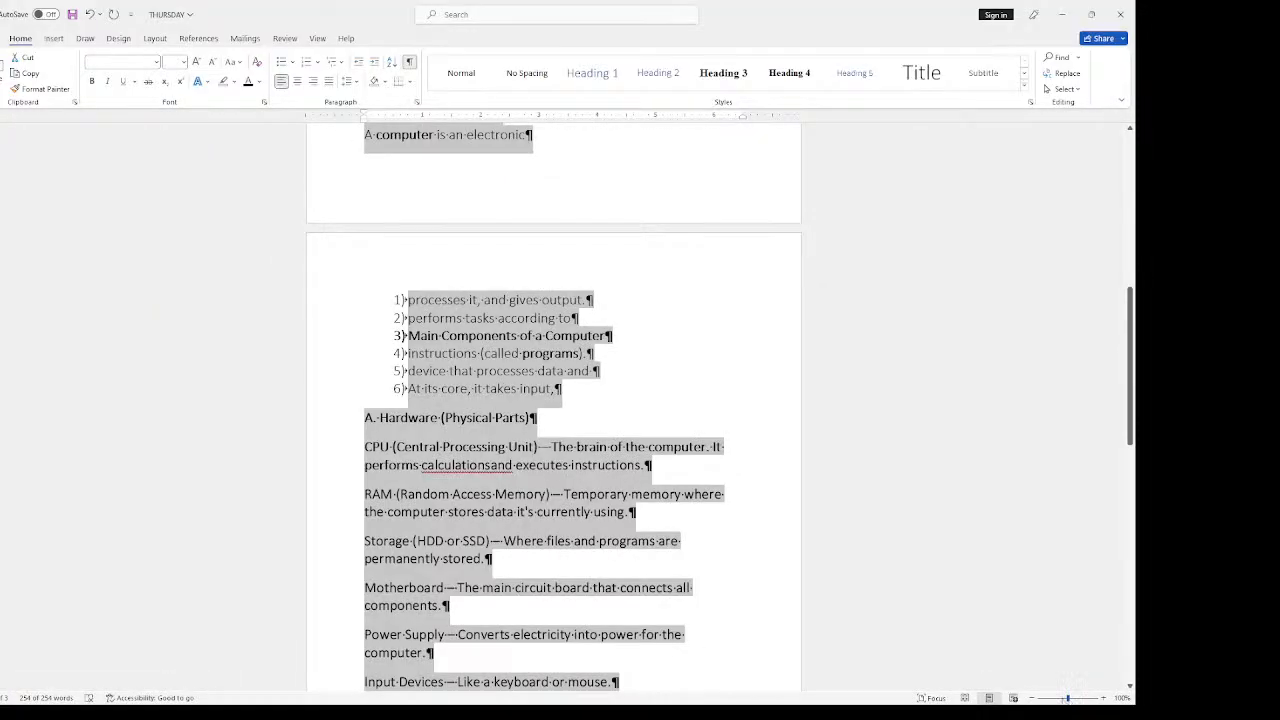
Step: View the document in Read Mode and return to the Print Layout view
click(965, 698)
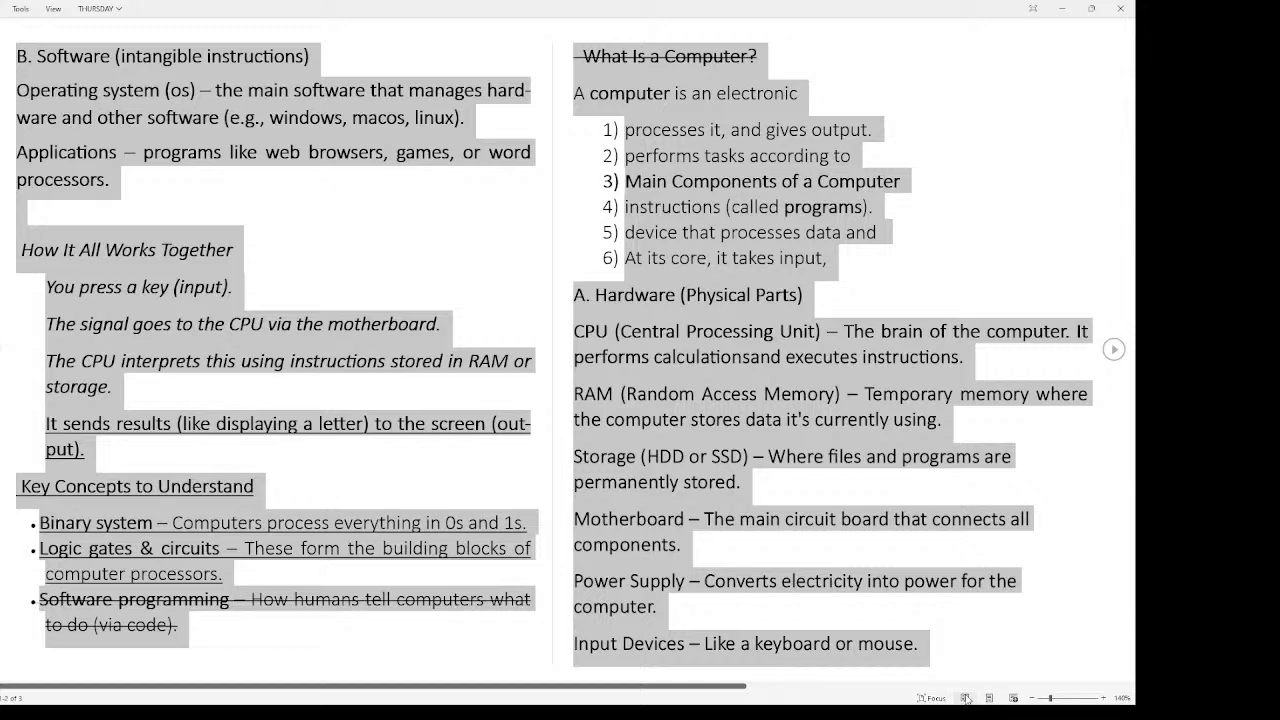
click(987, 698)
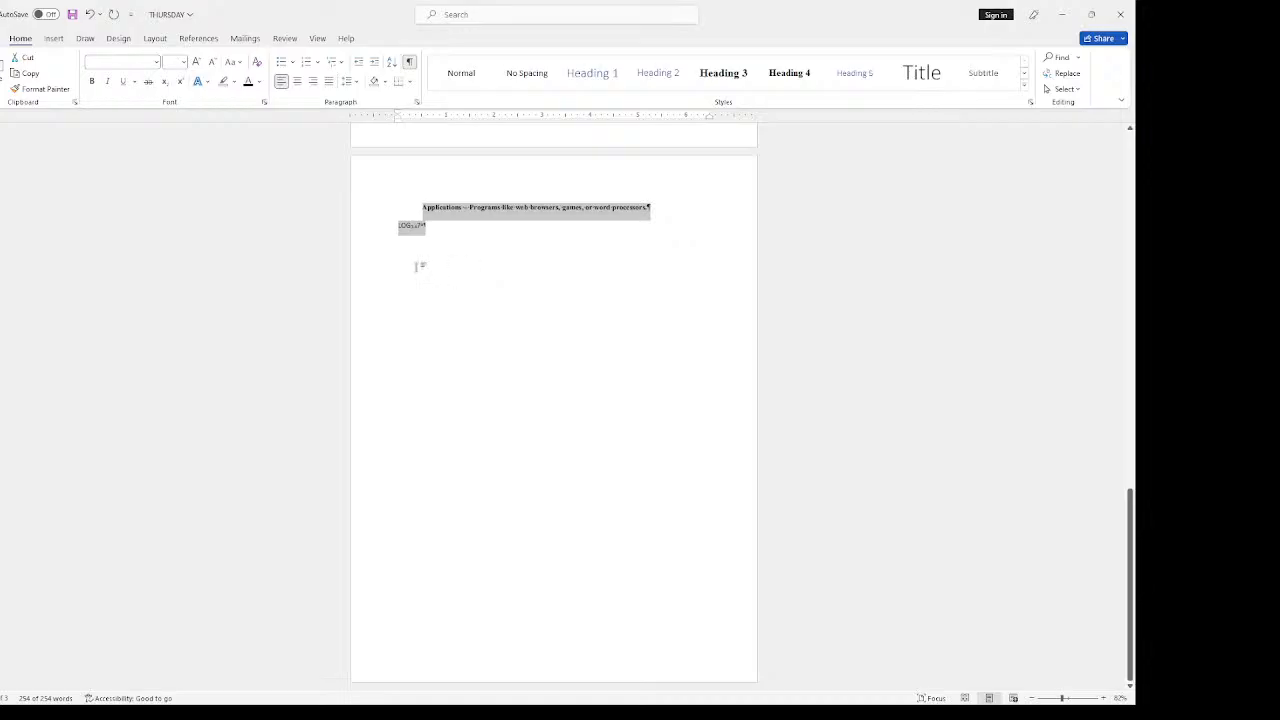
scroll(420, 266, up, 10)
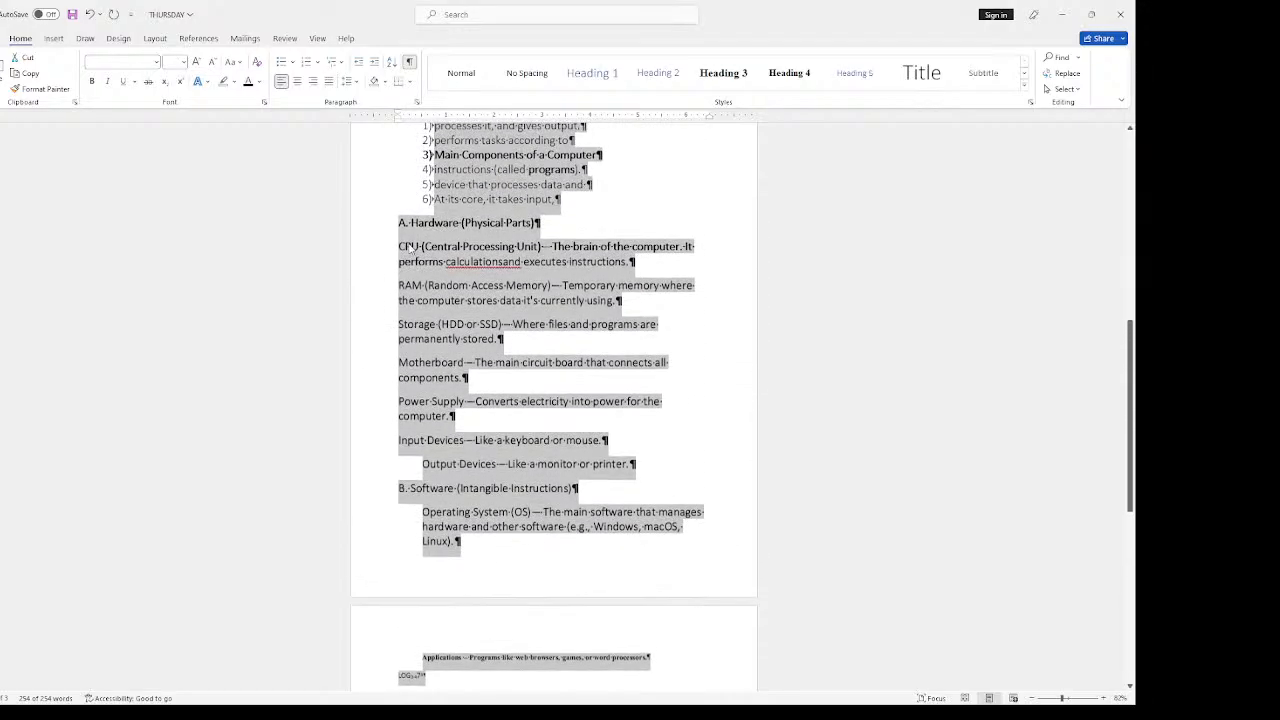
Step: Try centre and right alignment on the entire document, and set its paragraphs to justified
scroll(410, 248, up, 15)
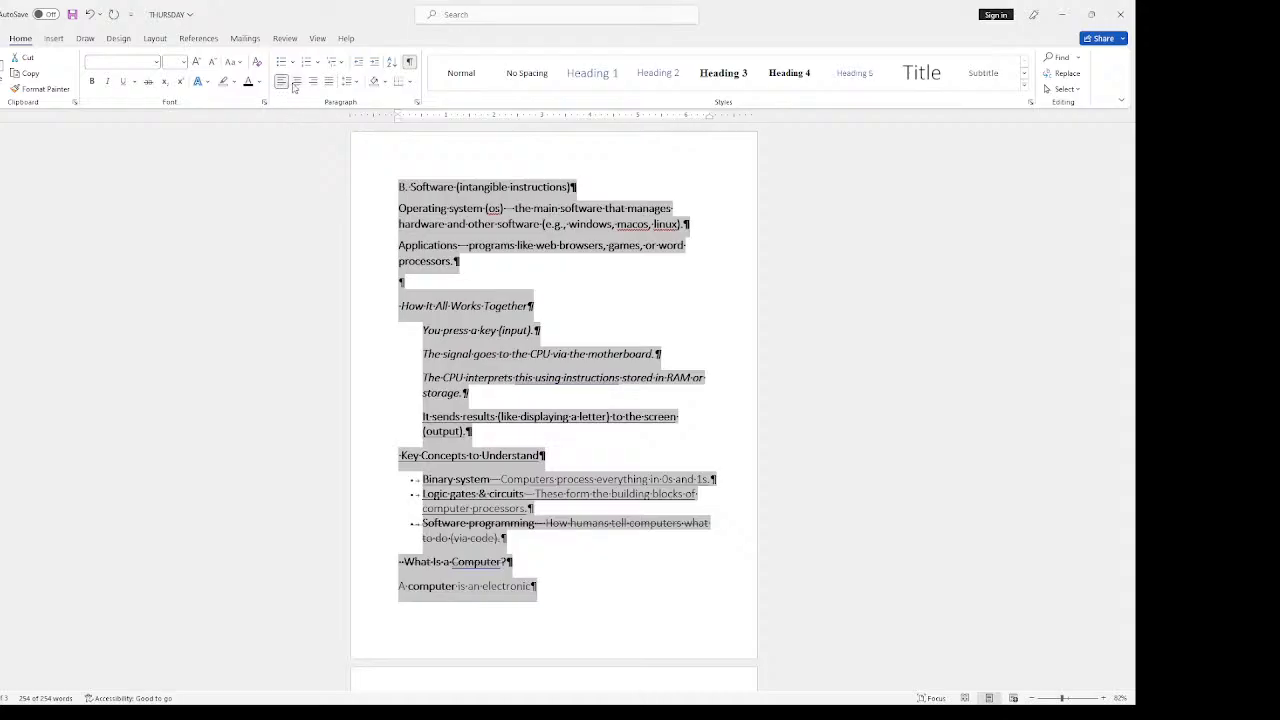
click(297, 85)
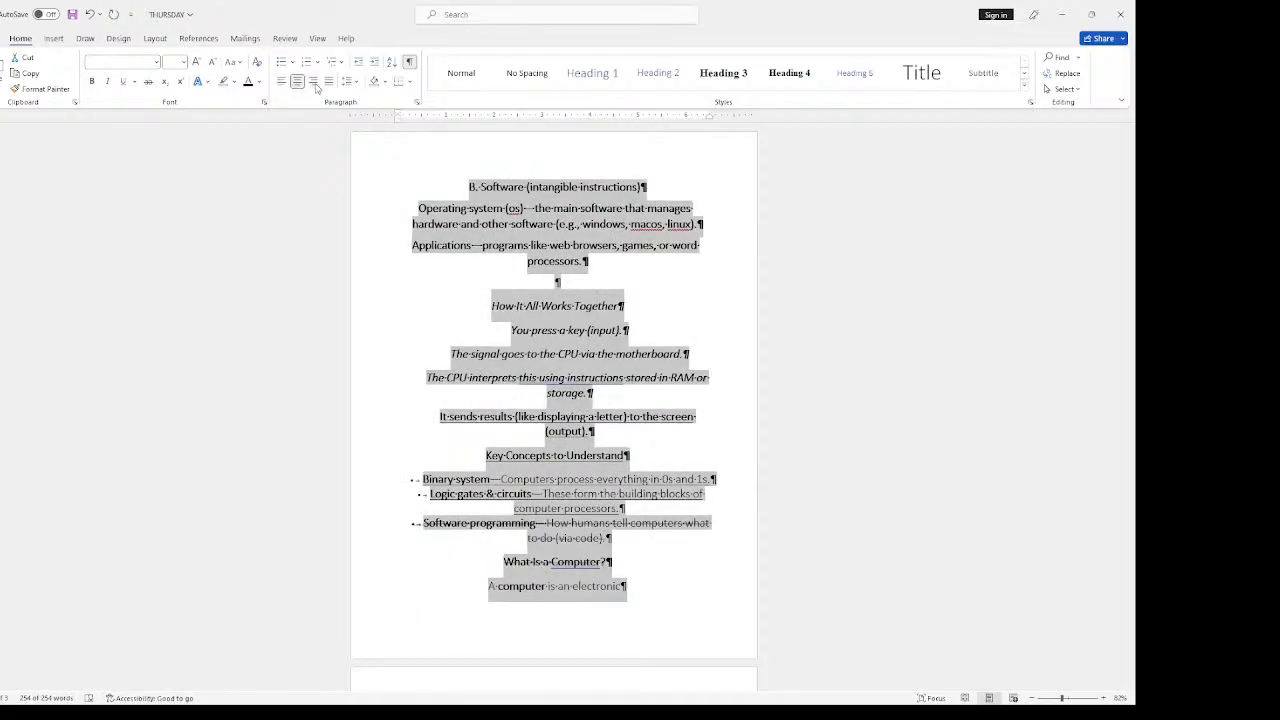
click(313, 83)
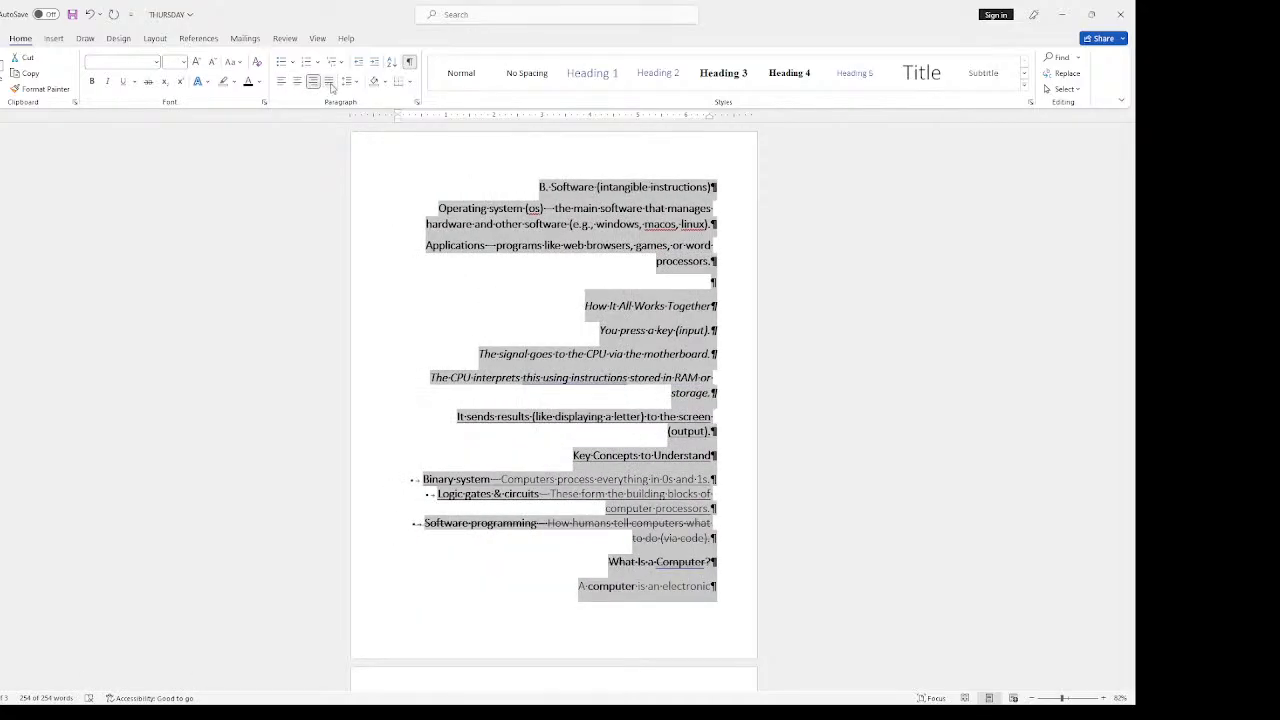
click(329, 83)
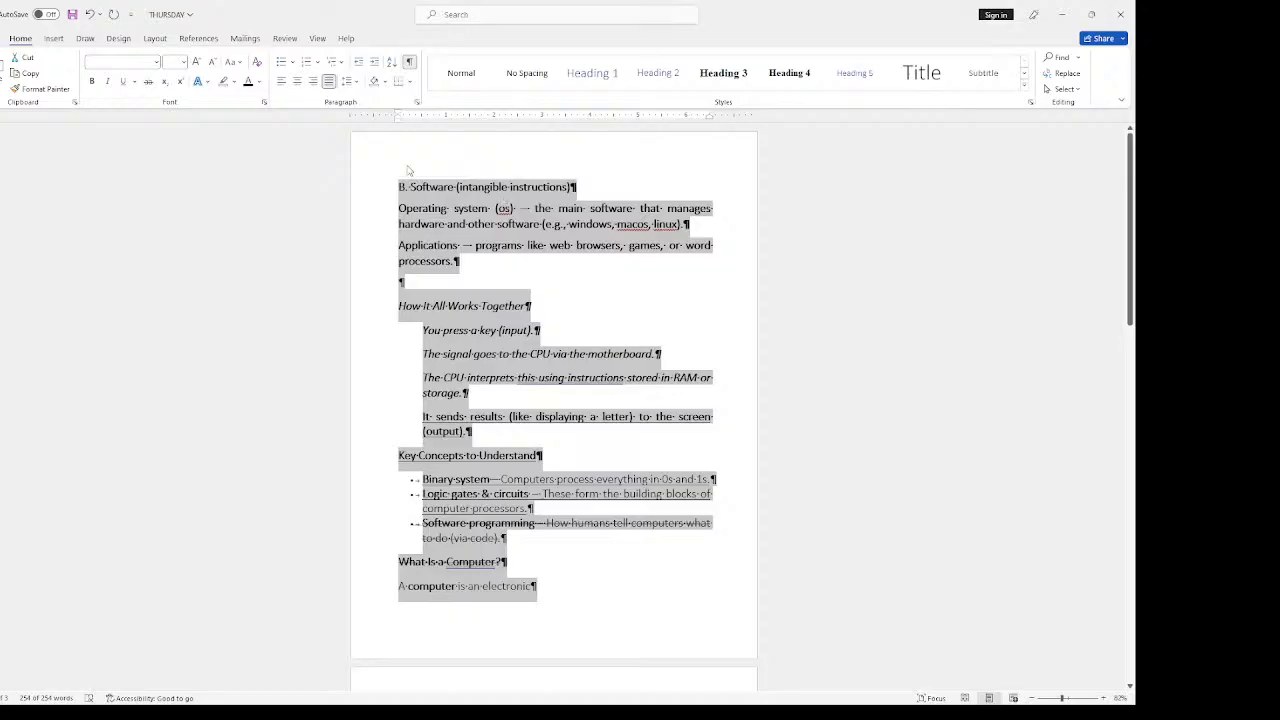
Step: Try out several wider line spacings on the entire document
click(356, 83)
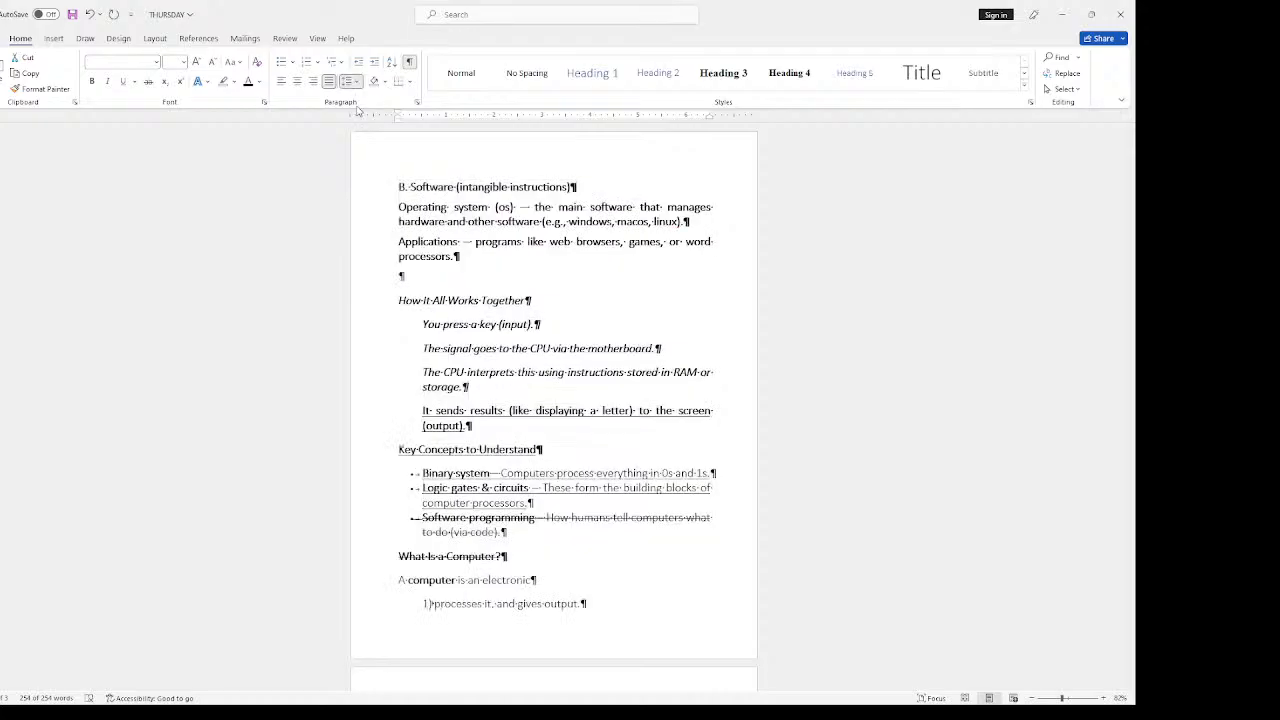
click(366, 157)
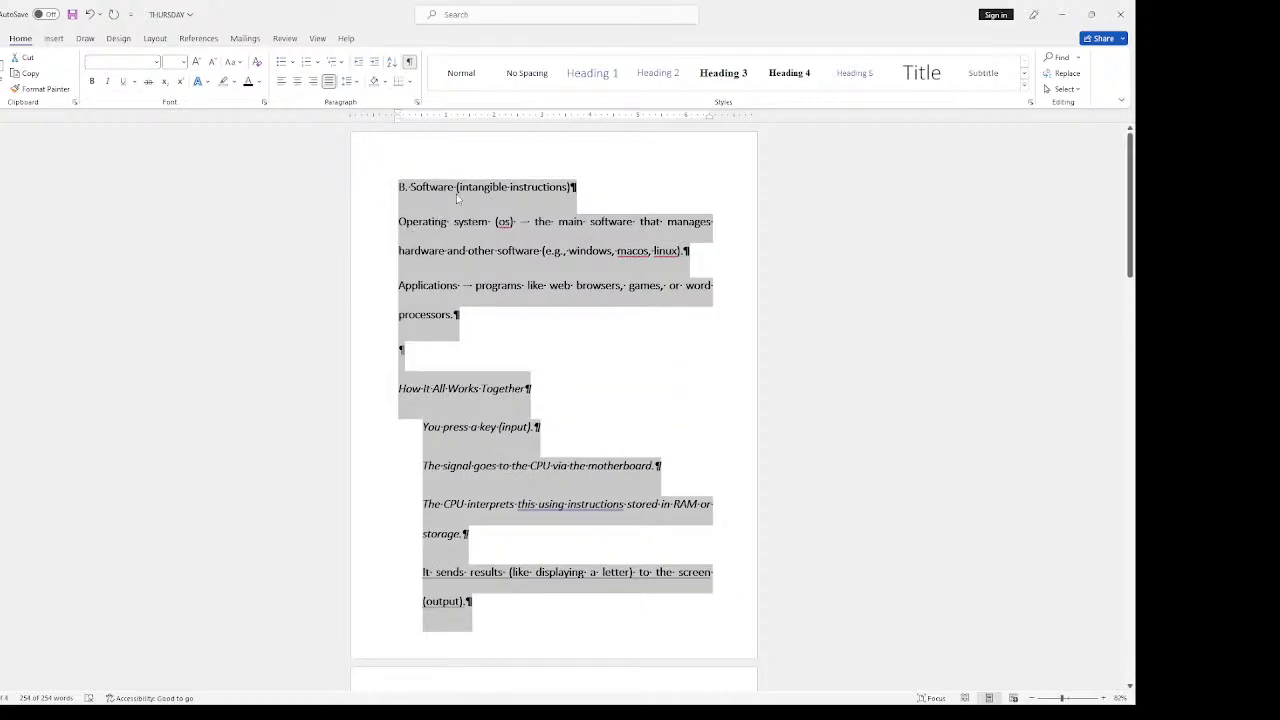
click(357, 86)
click(366, 171)
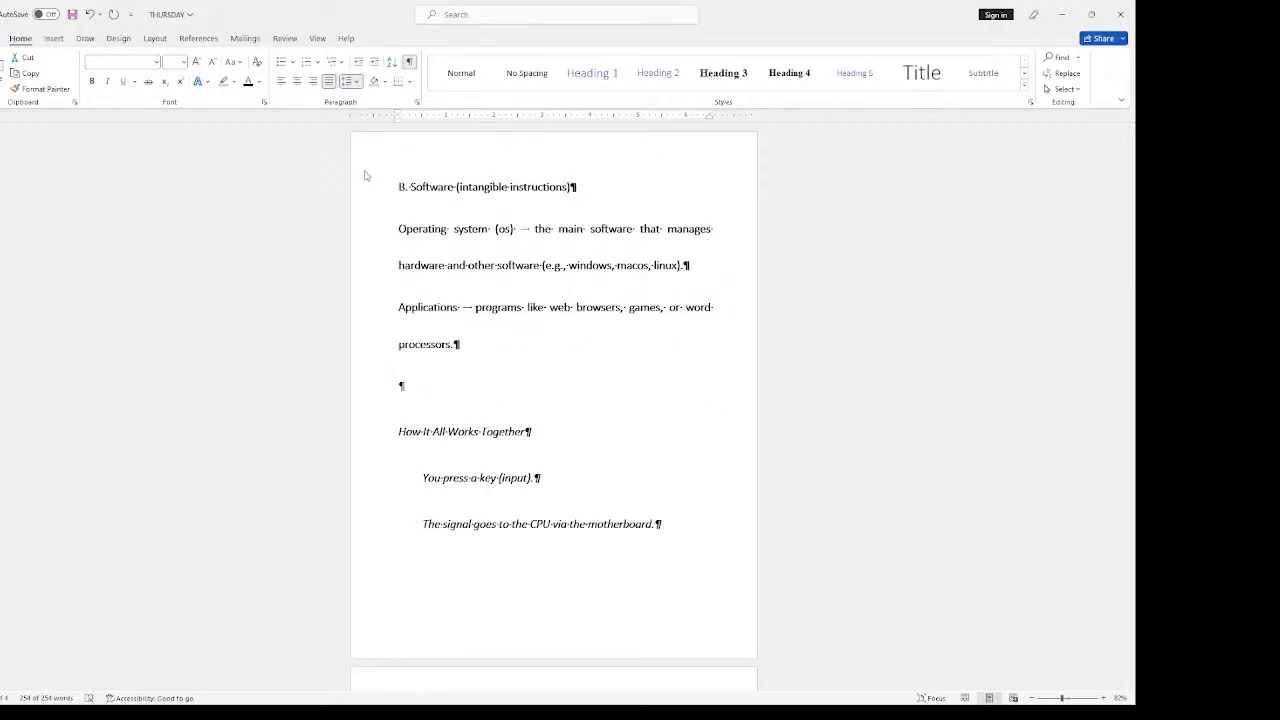
key(ctrl+a)
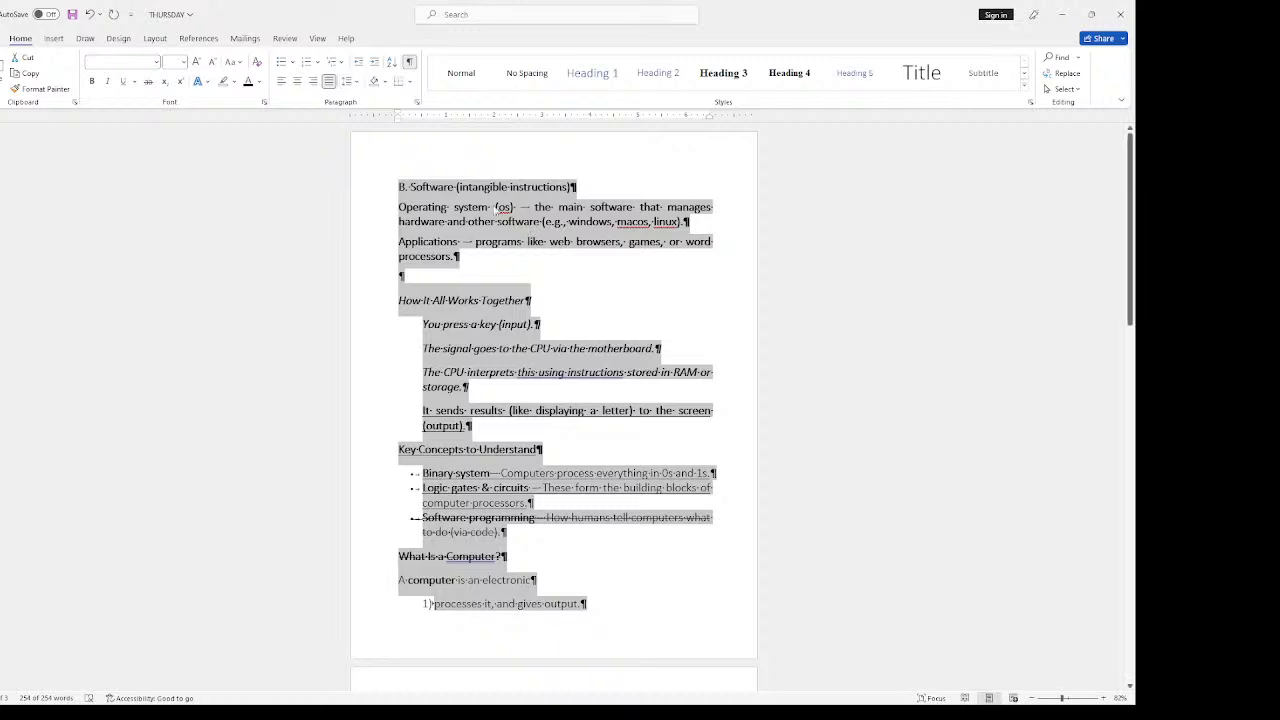
click(354, 84)
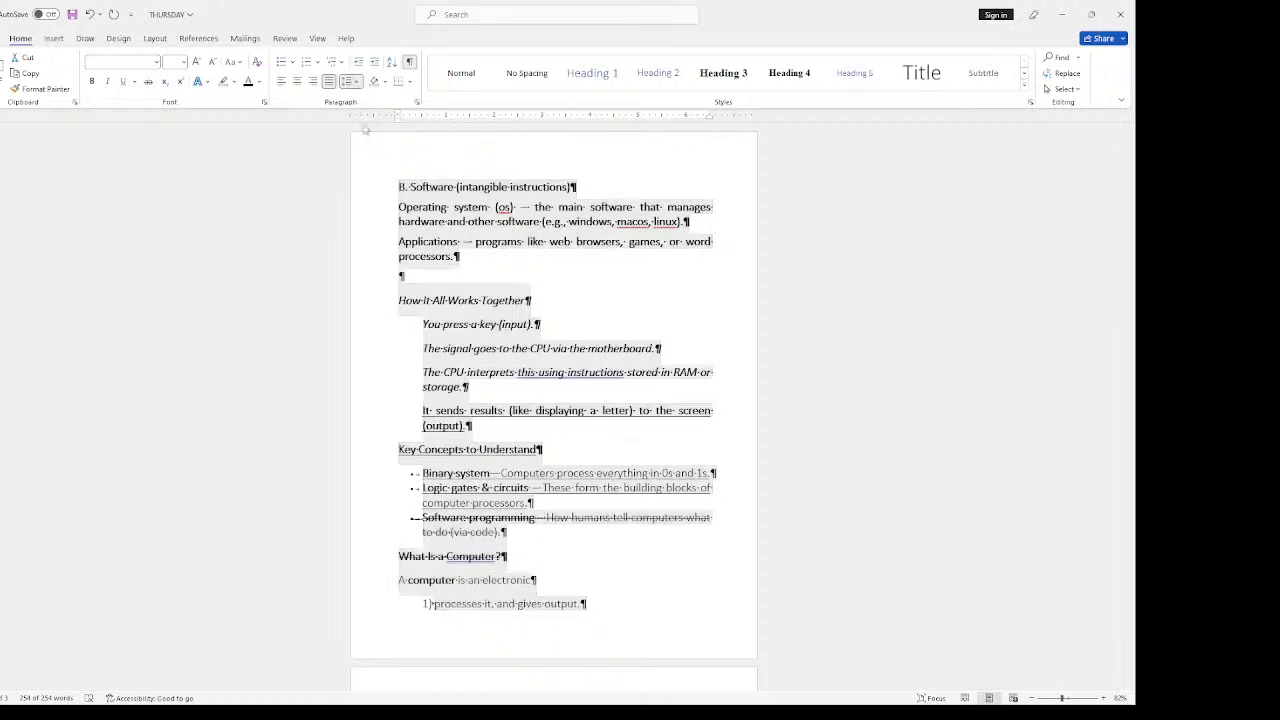
click(367, 183)
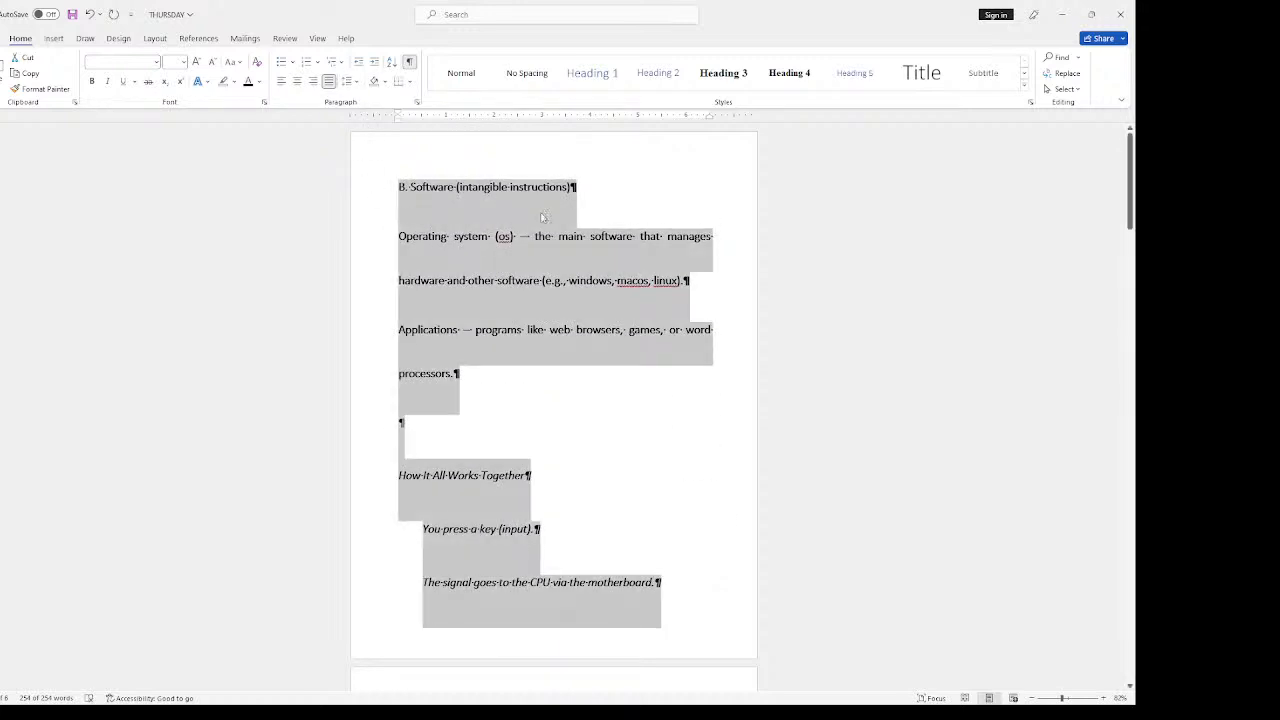
click(434, 207)
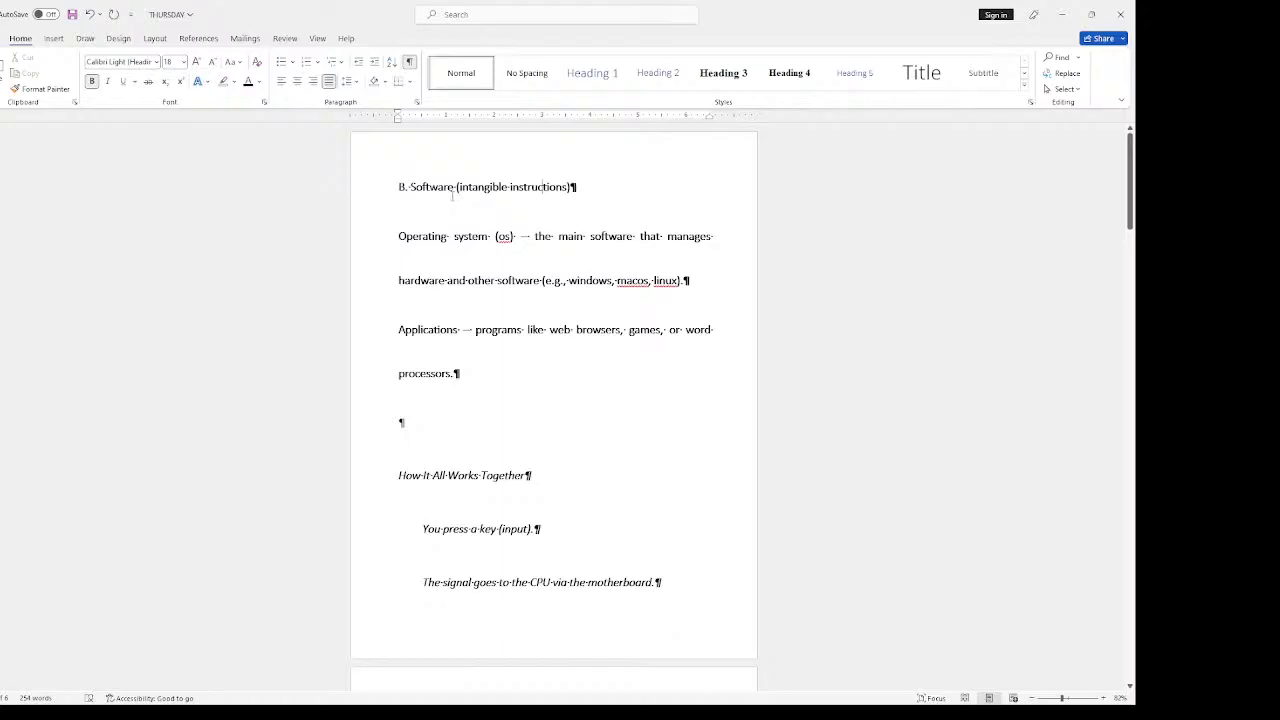
Step: Tighten the line spacing of the entire document, and hide the paragraph marks and formatting symbols
key(ctrl+a)
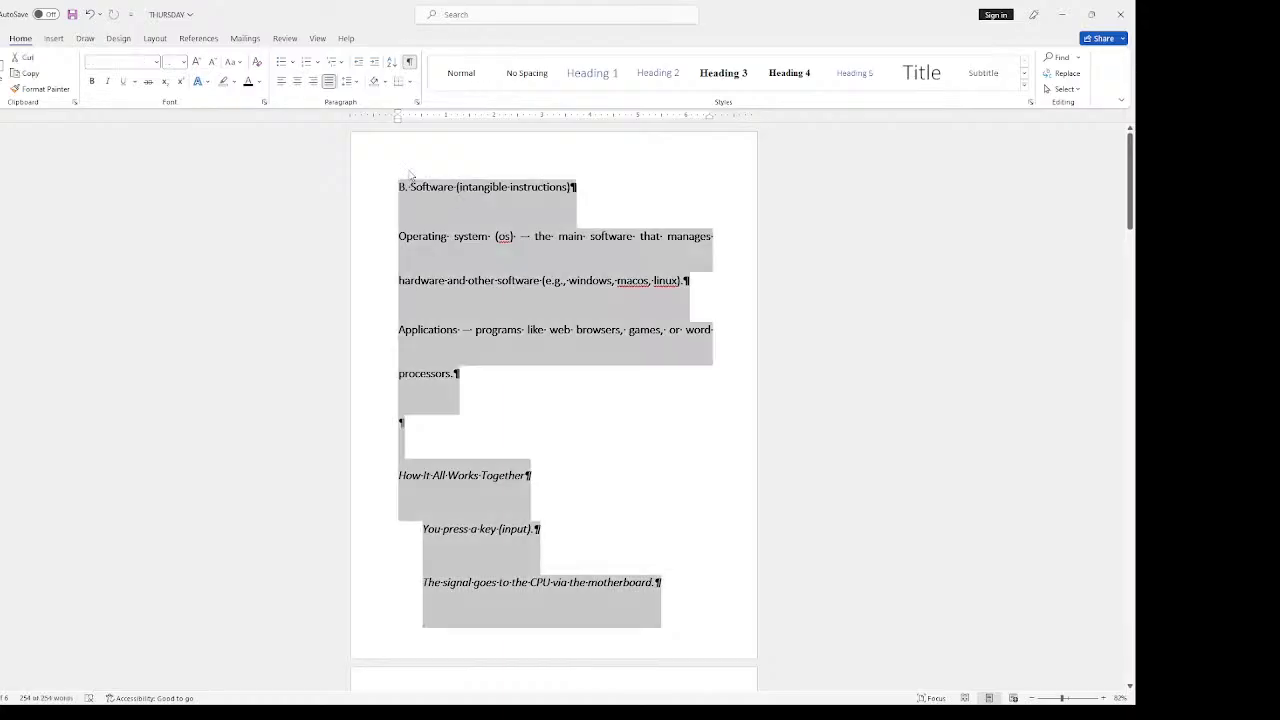
click(357, 84)
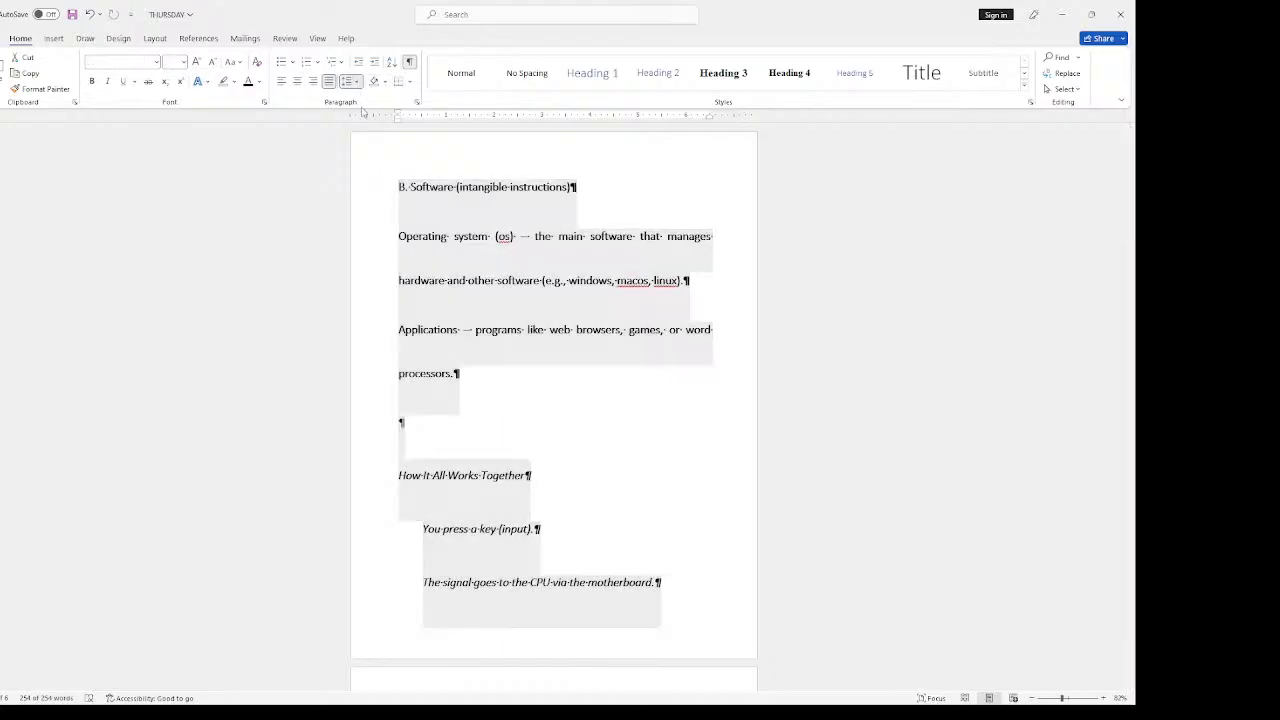
click(365, 115)
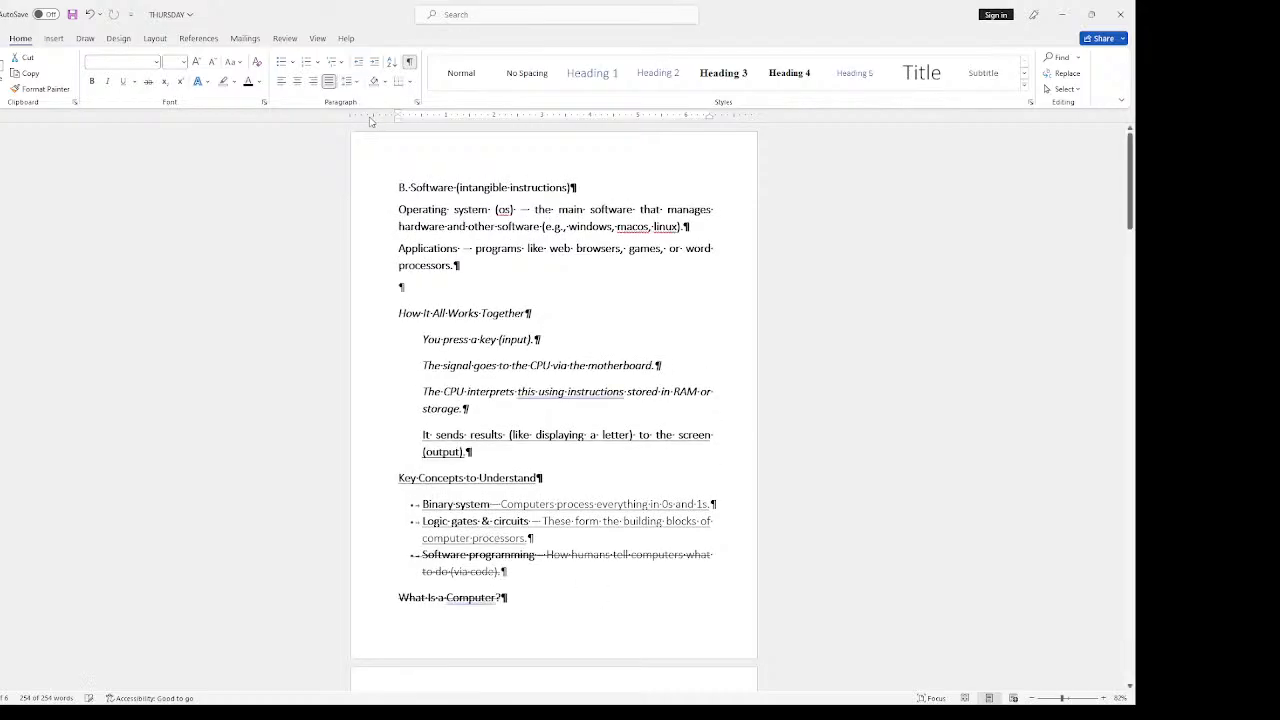
key(ctrl+a)
click(409, 61)
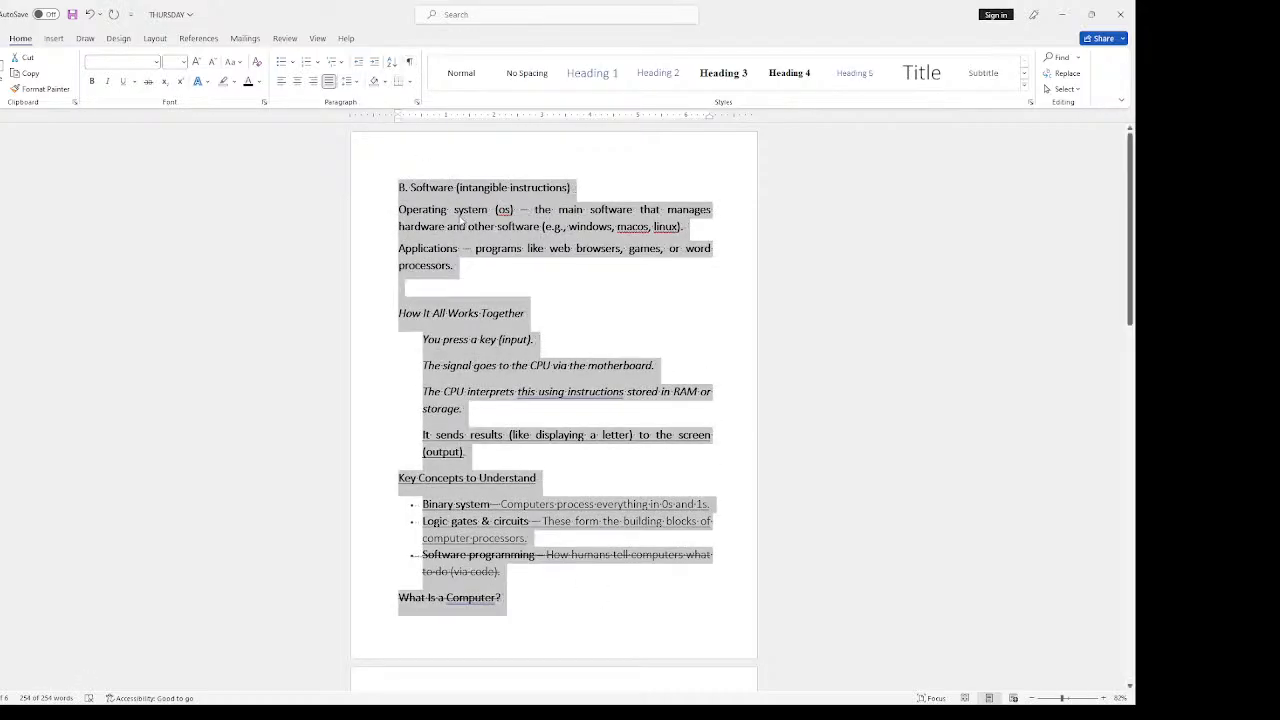
click(457, 220)
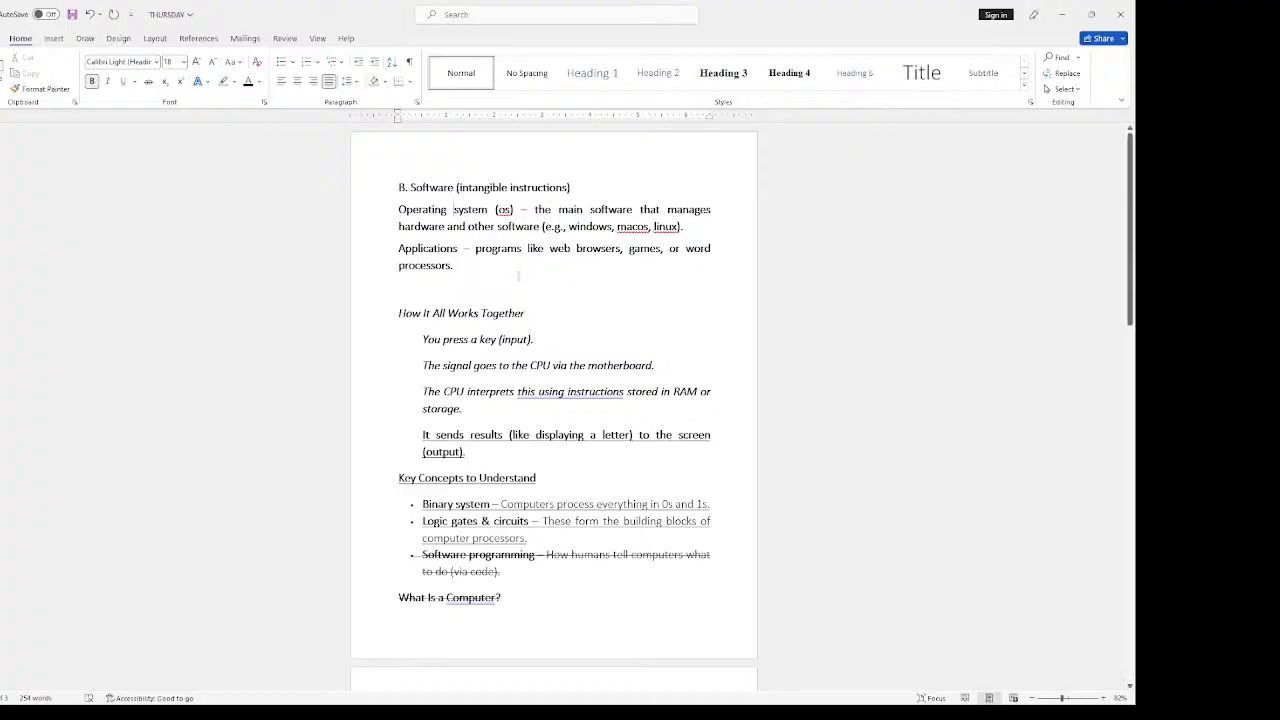
Step: Shade the "B. Software" paragraphs brown and the "How It All Works Together" paragraphs down to "storage." green
drag(517, 278, 400, 186)
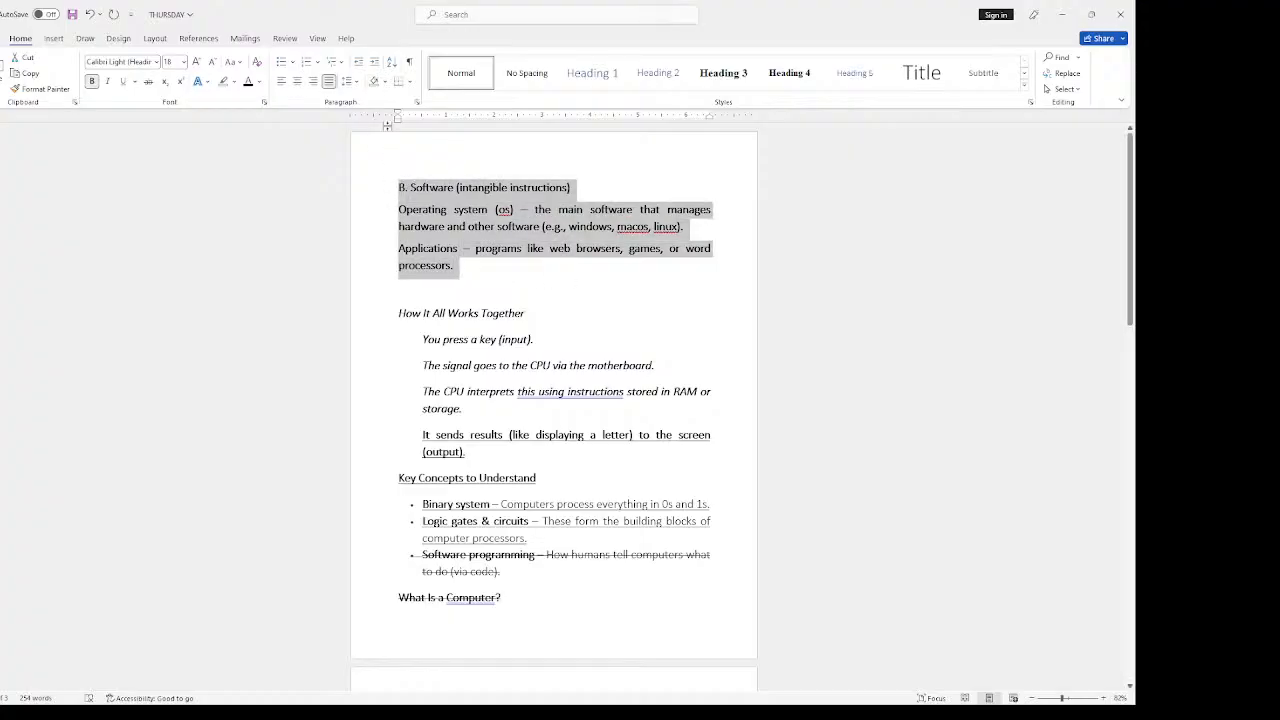
click(385, 83)
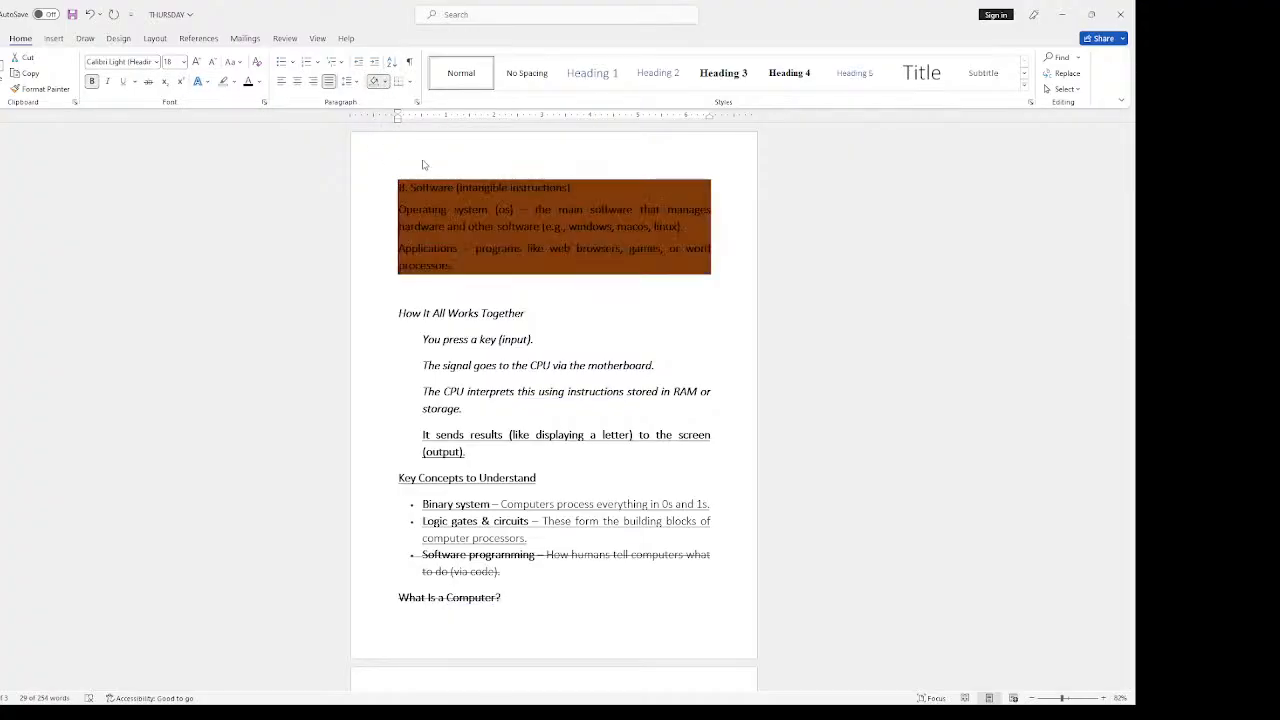
drag(491, 408, 368, 284)
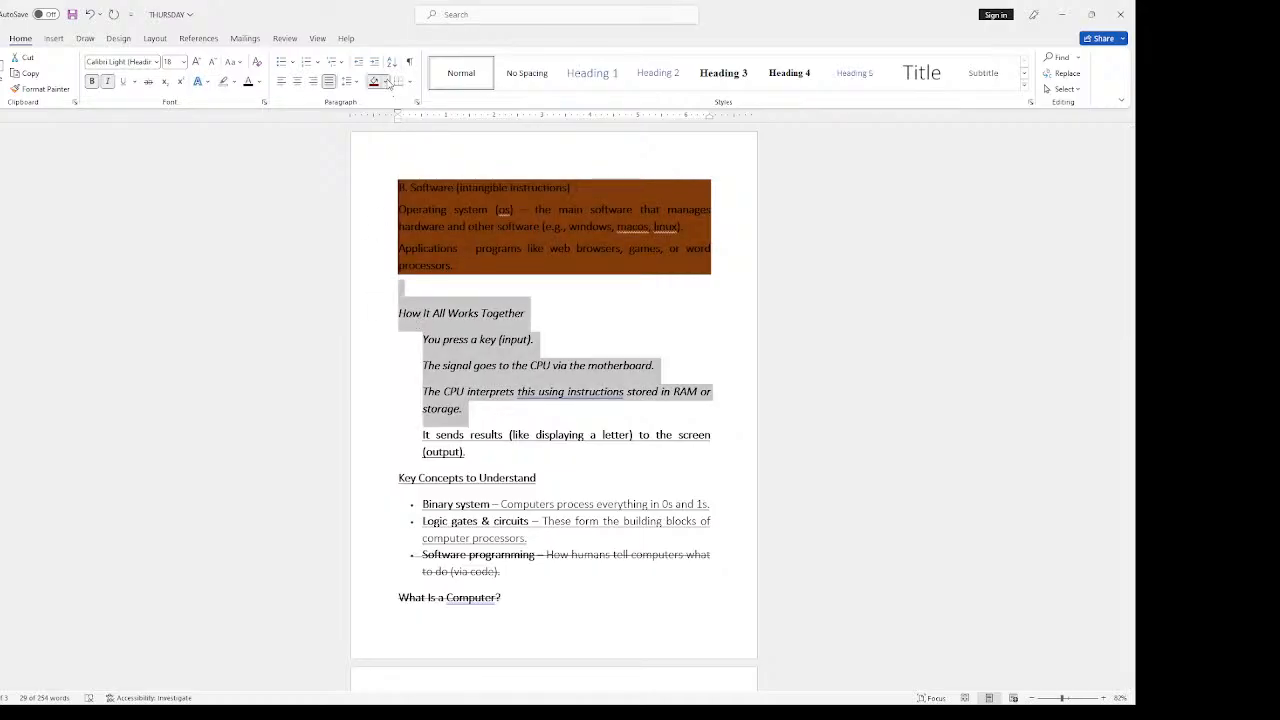
click(385, 83)
click(469, 159)
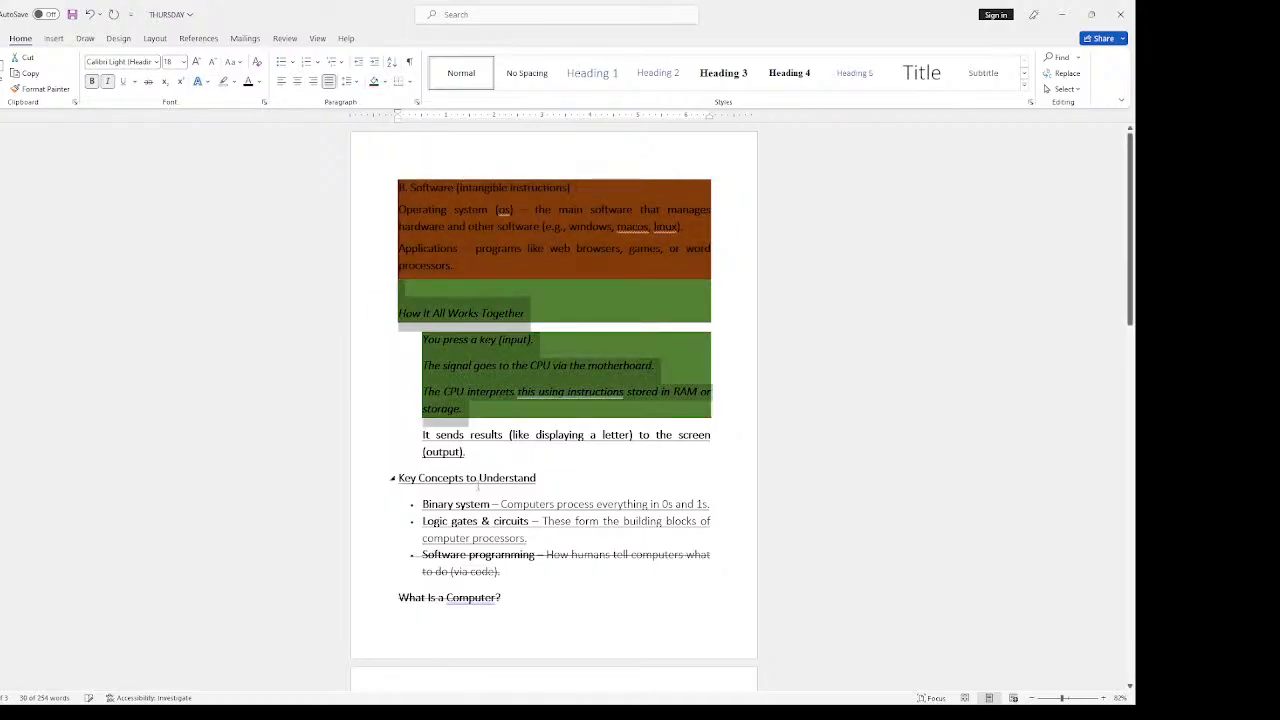
Step: Shade the paragraphs from "It sends results" through "What Is a Computer?" light blue
click(482, 521)
drag(398, 600, 416, 434)
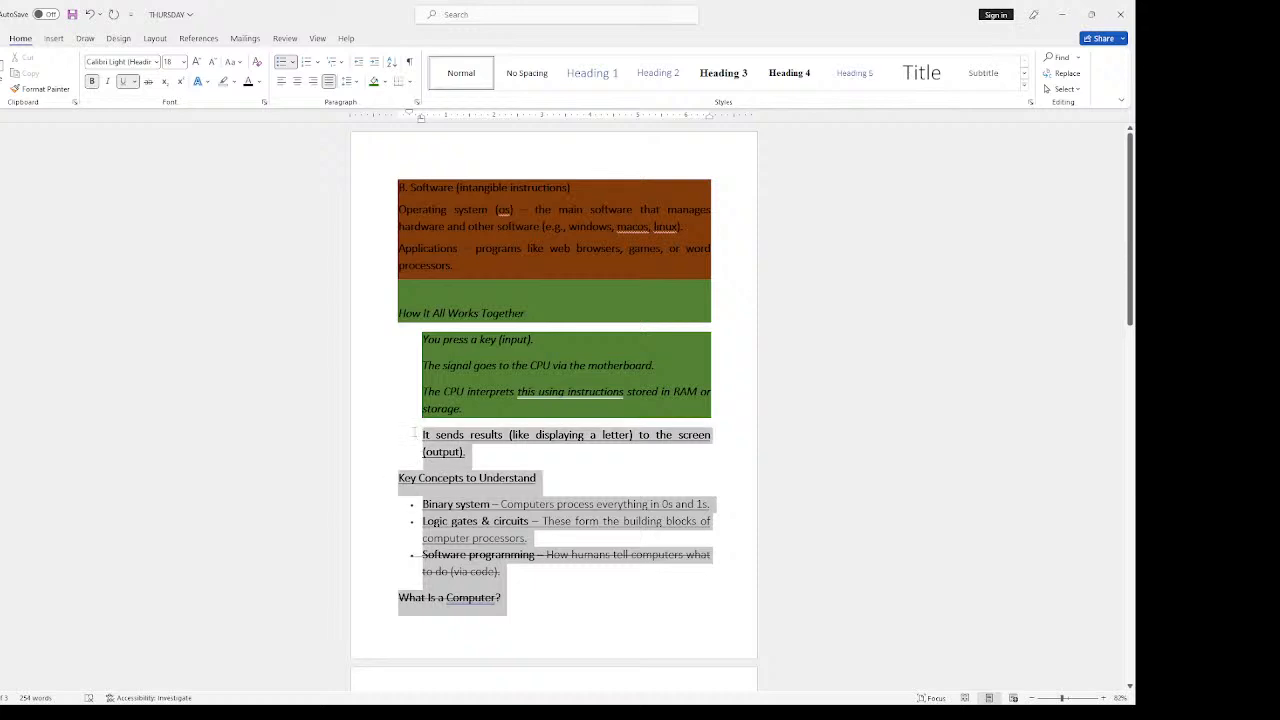
click(375, 82)
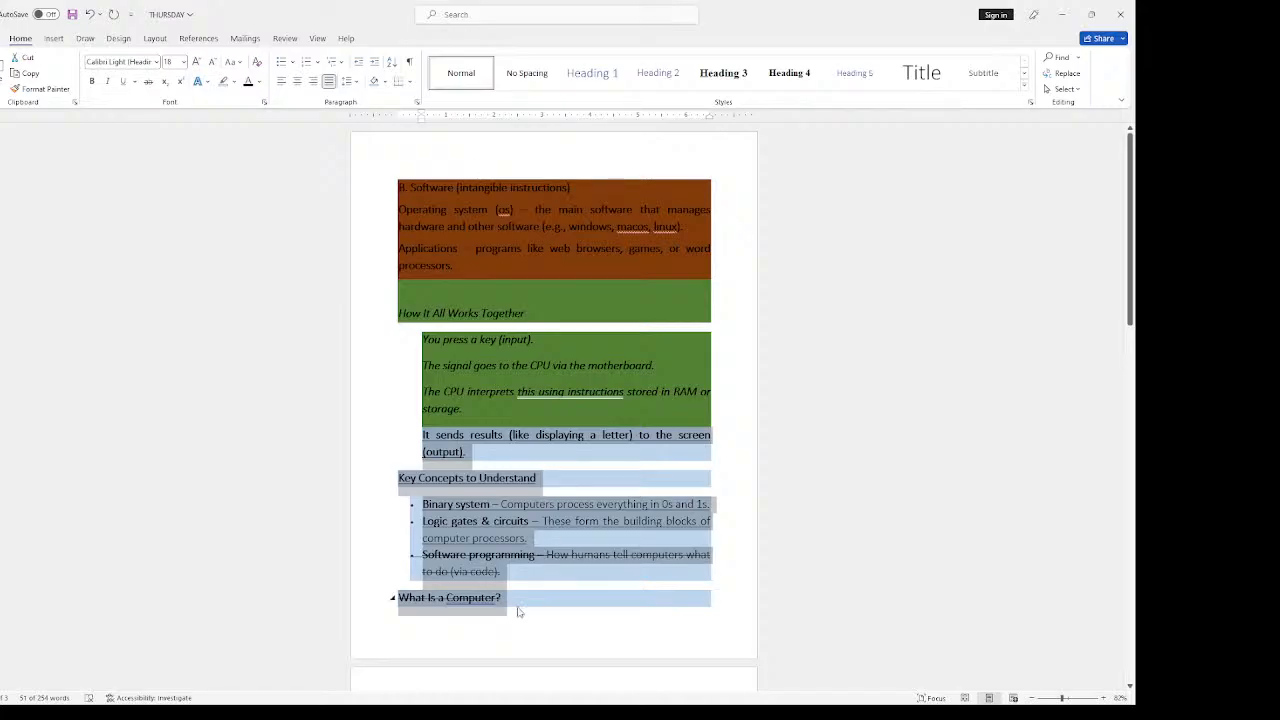
Step: Remove the shading from the "B. Software" heading through the "Software programming" bullet
drag(500, 598, 461, 409)
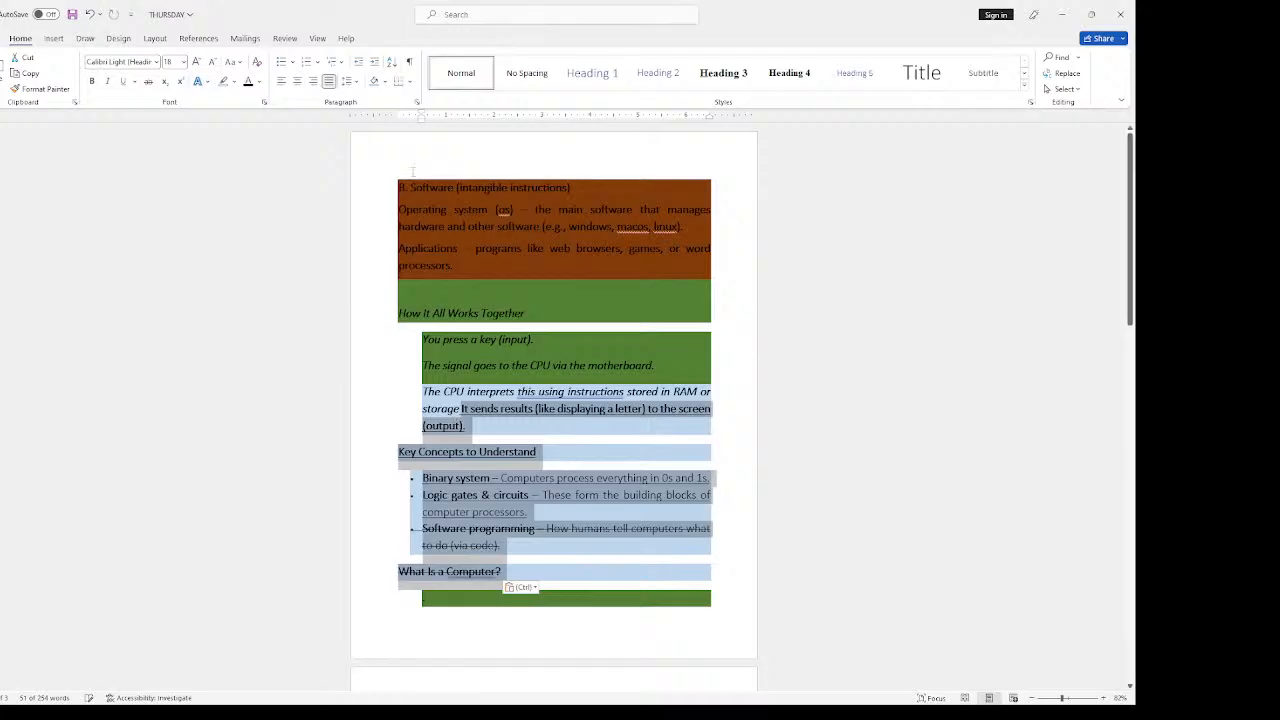
key(ctrl+z)
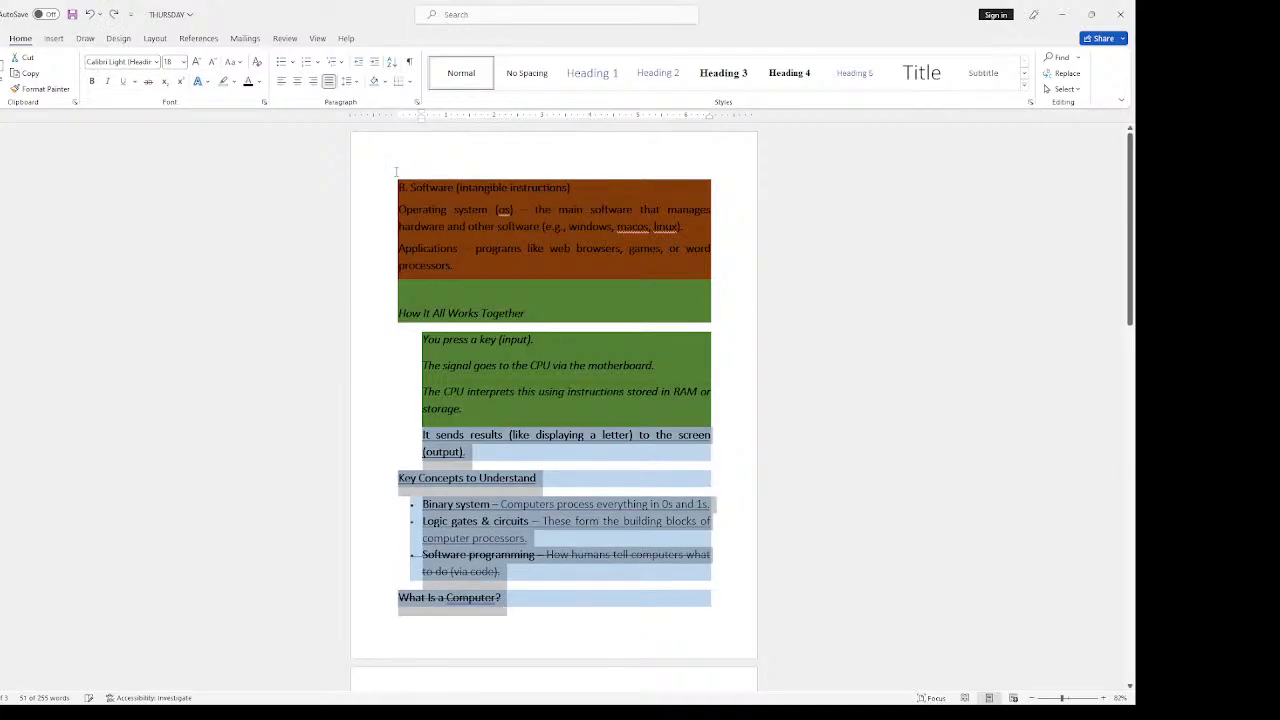
drag(395, 178, 397, 597)
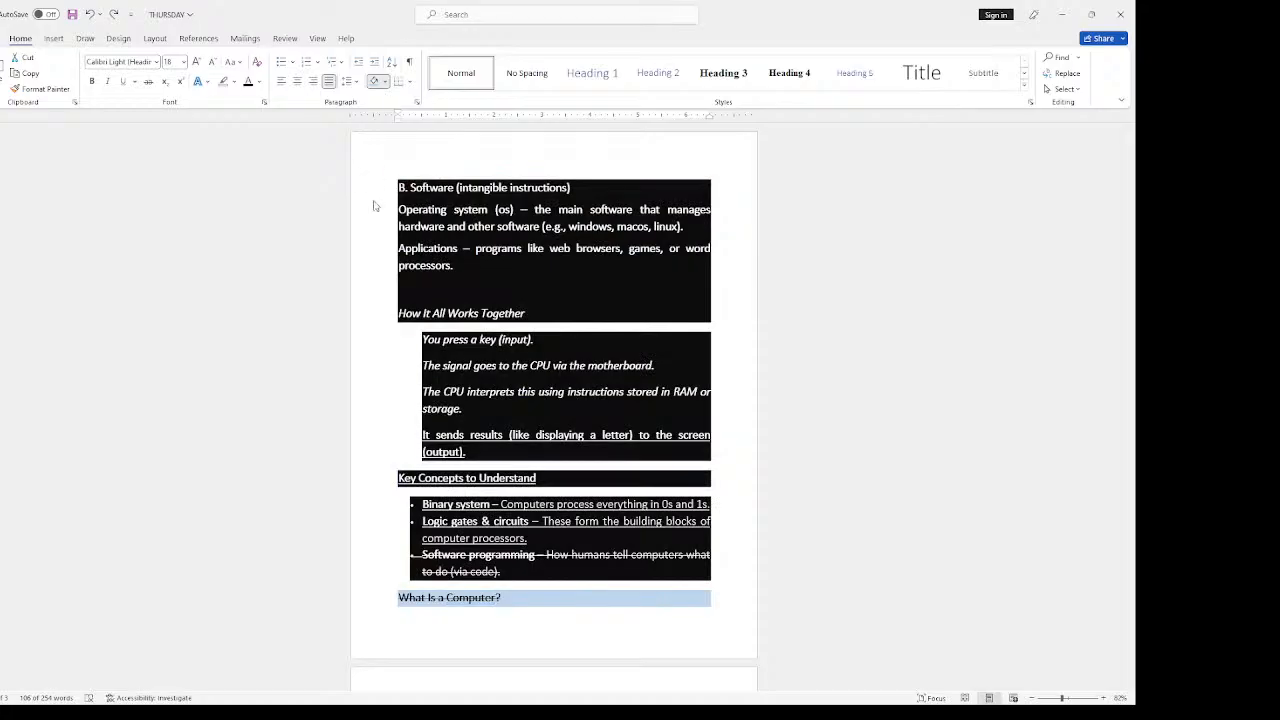
click(515, 239)
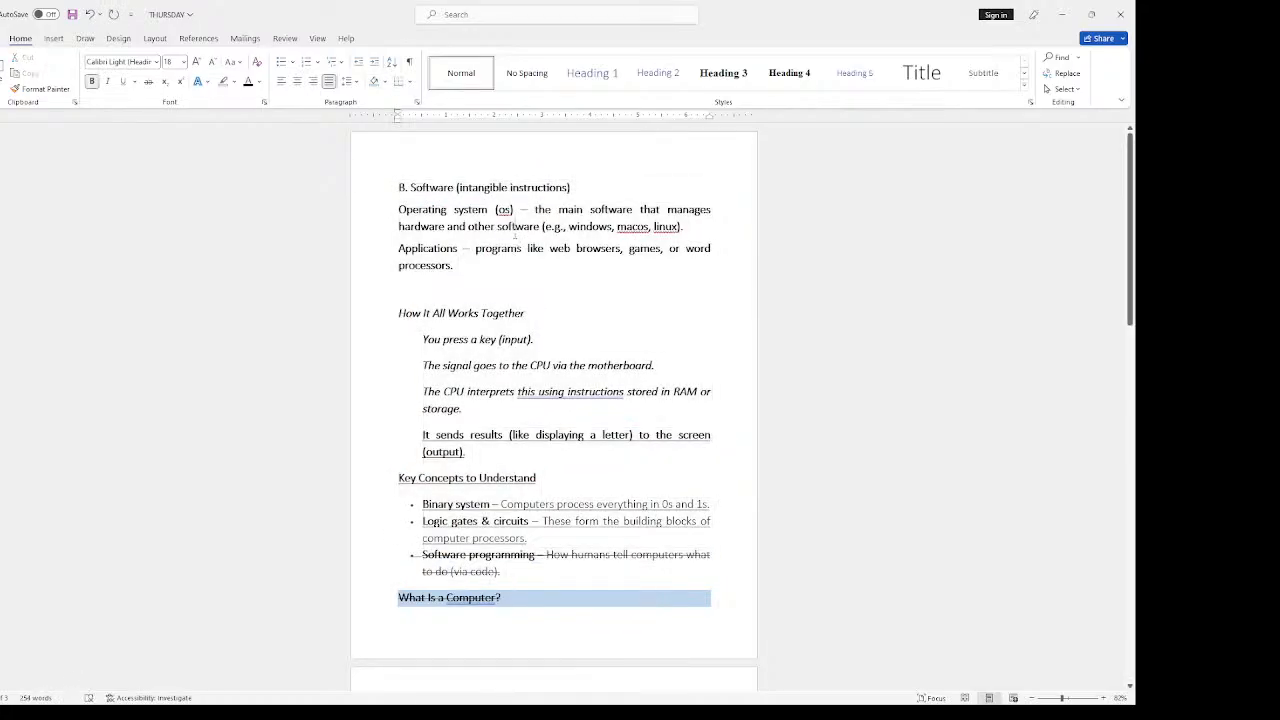
Step: Undo the paragraph shading changes one by one, and redo them all
click(90, 14)
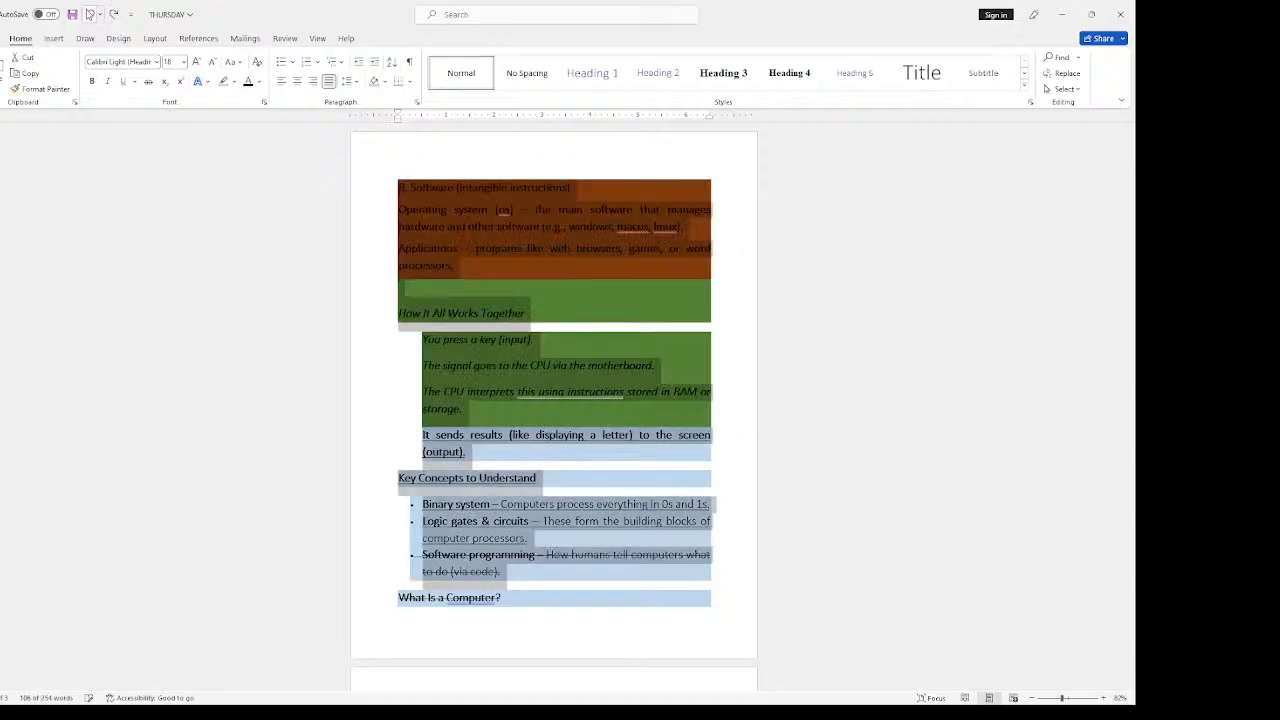
click(90, 14)
click(90, 14)
click(90, 14)
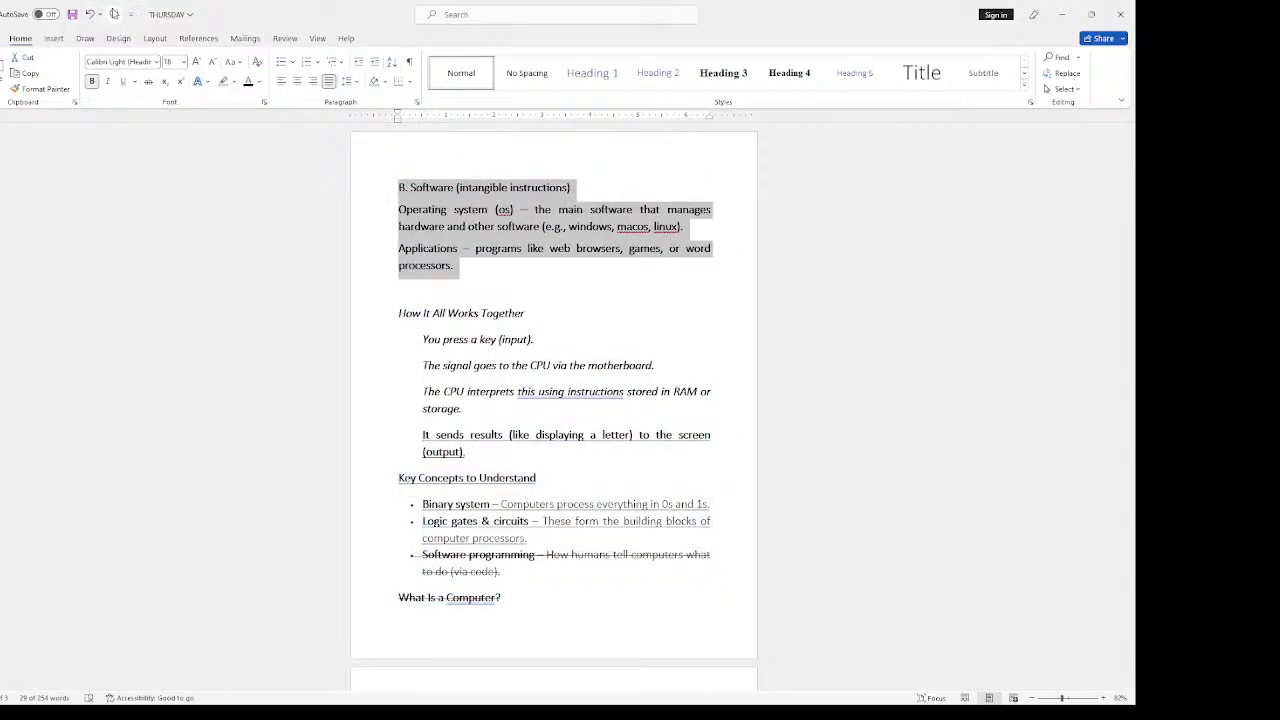
click(113, 14)
click(113, 14)
click(113, 14)
click(113, 14)
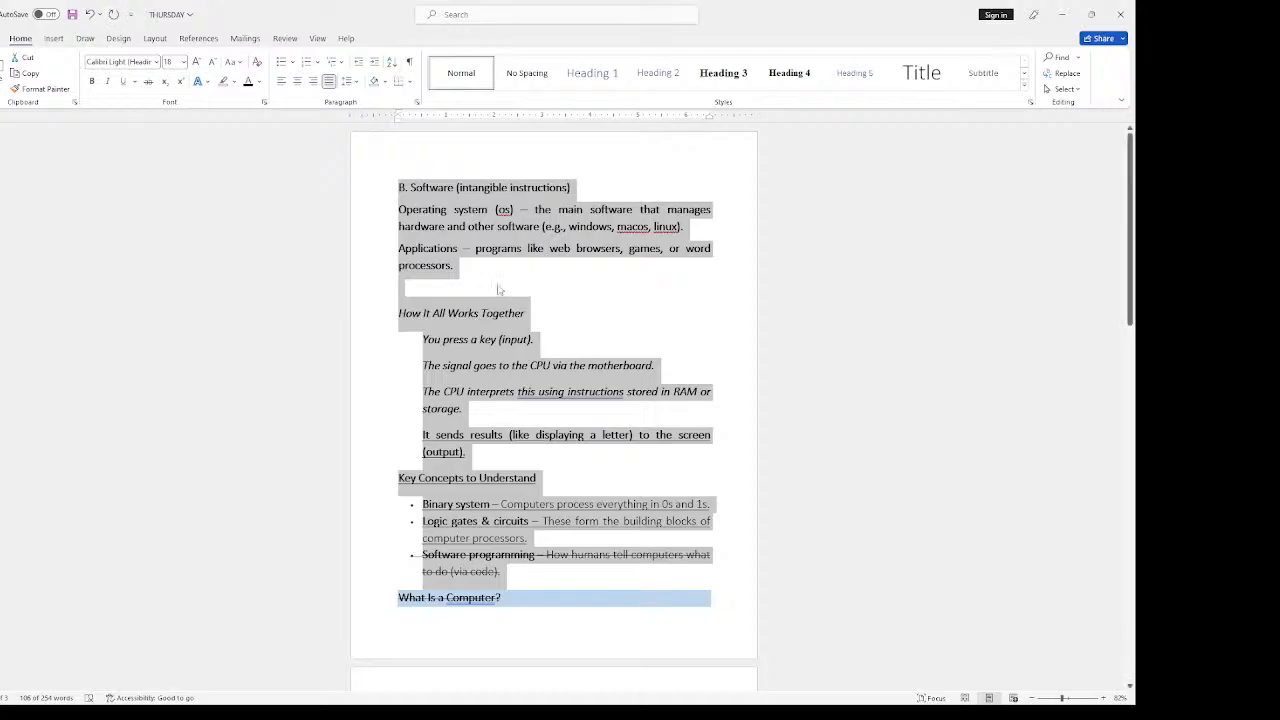
Step: Draw a single-cell table about 7.1" wide and 2.42" high around the "B. Software" paragraphs, and leave table drawing
click(391, 309)
drag(391, 309, 384, 193)
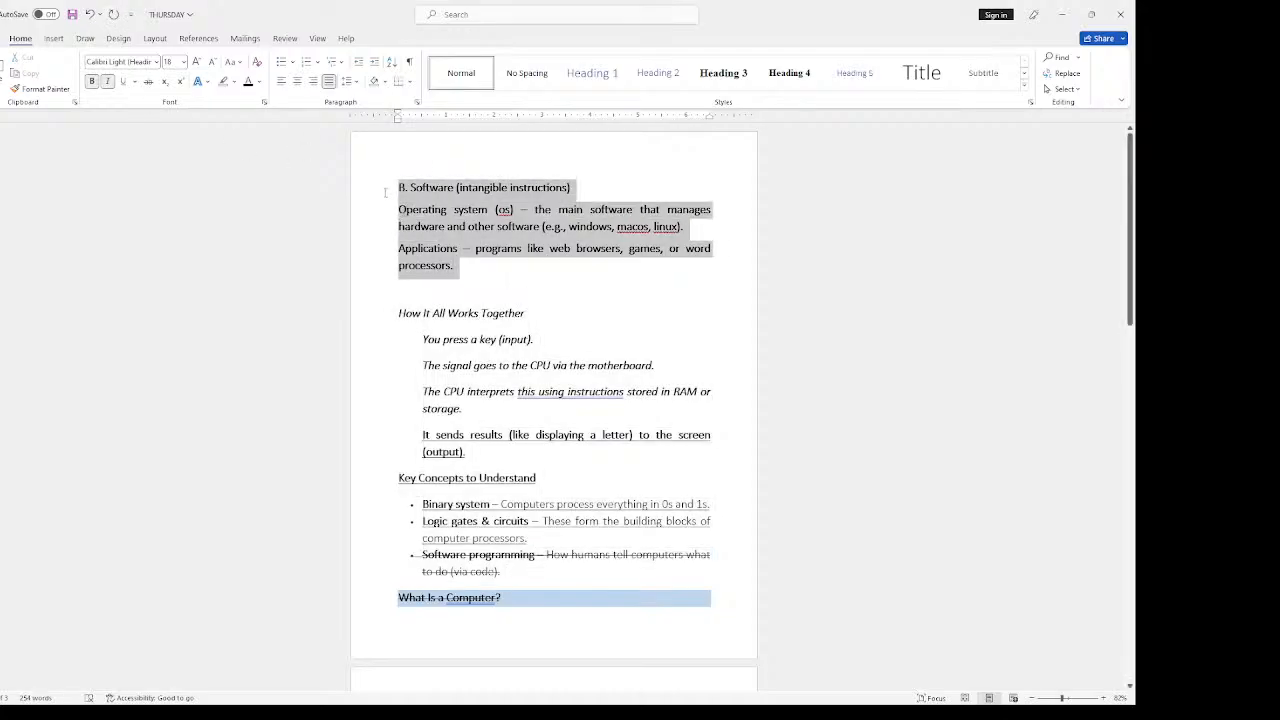
click(401, 81)
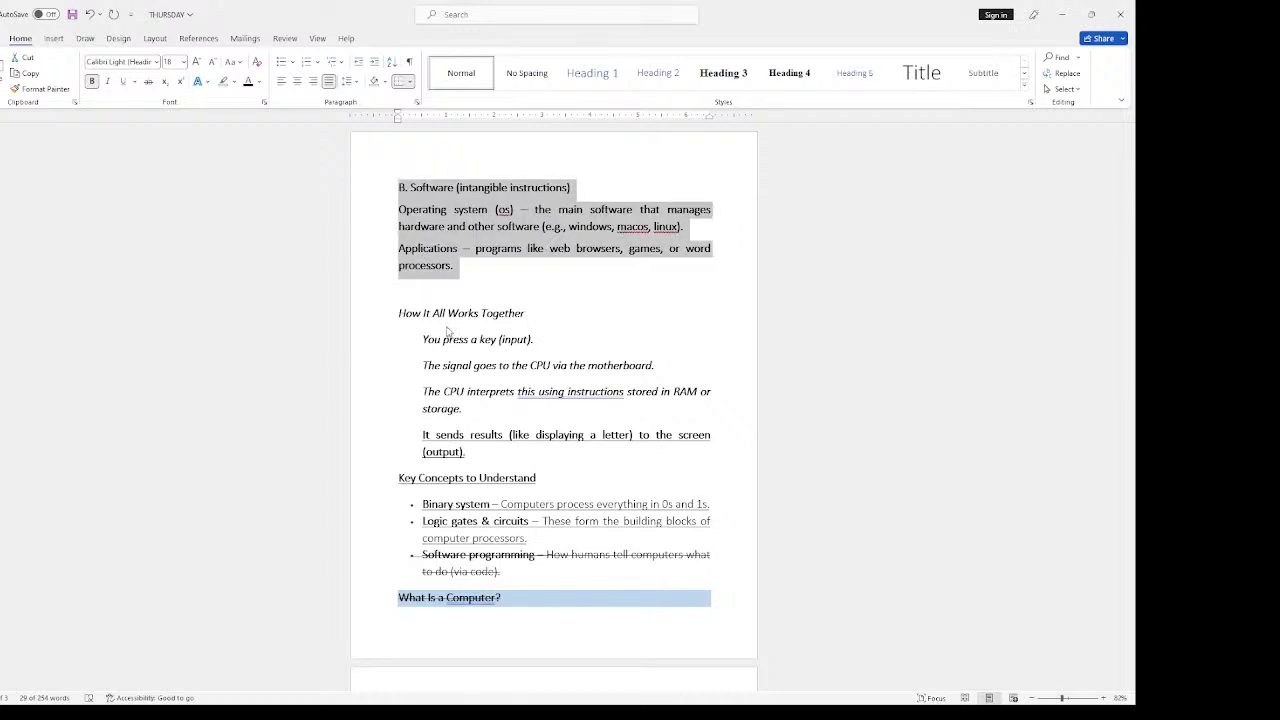
mouse_move(384, 174)
mouse_down()
mouse_move(390, 240)
mouse_move(455, 283)
mouse_move(727, 293)
mouse_up()
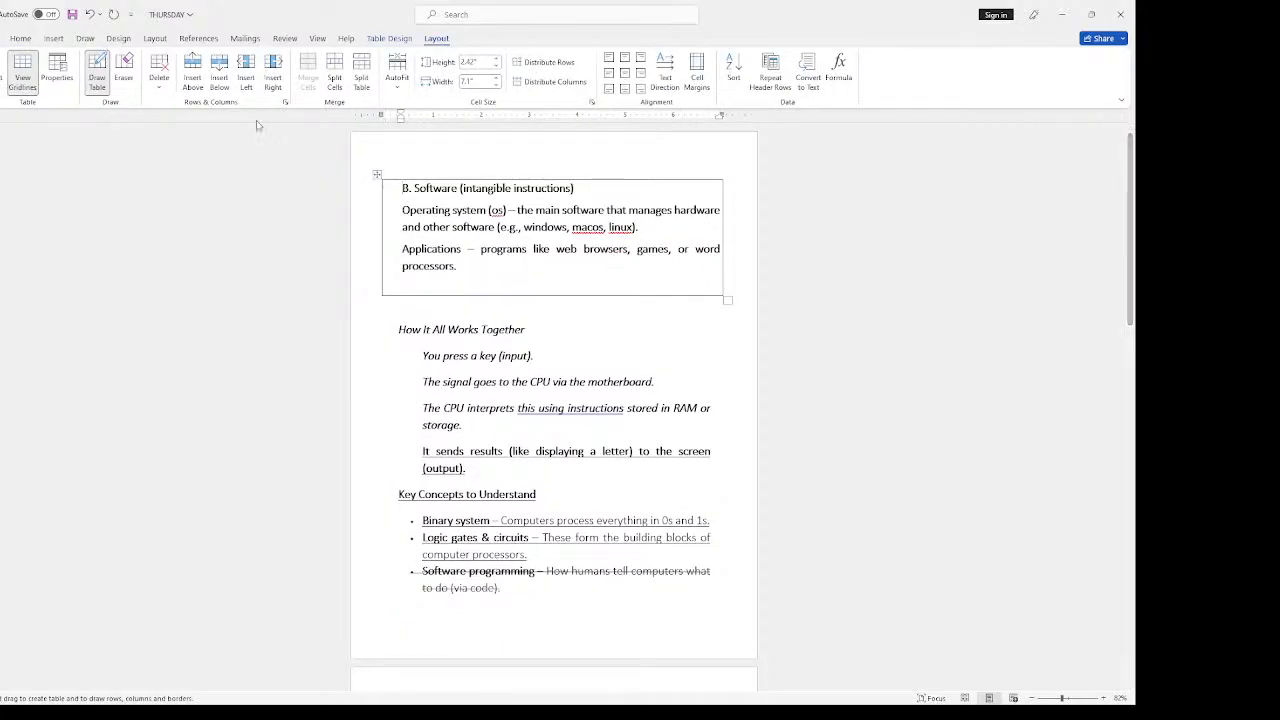
double_click(384, 158)
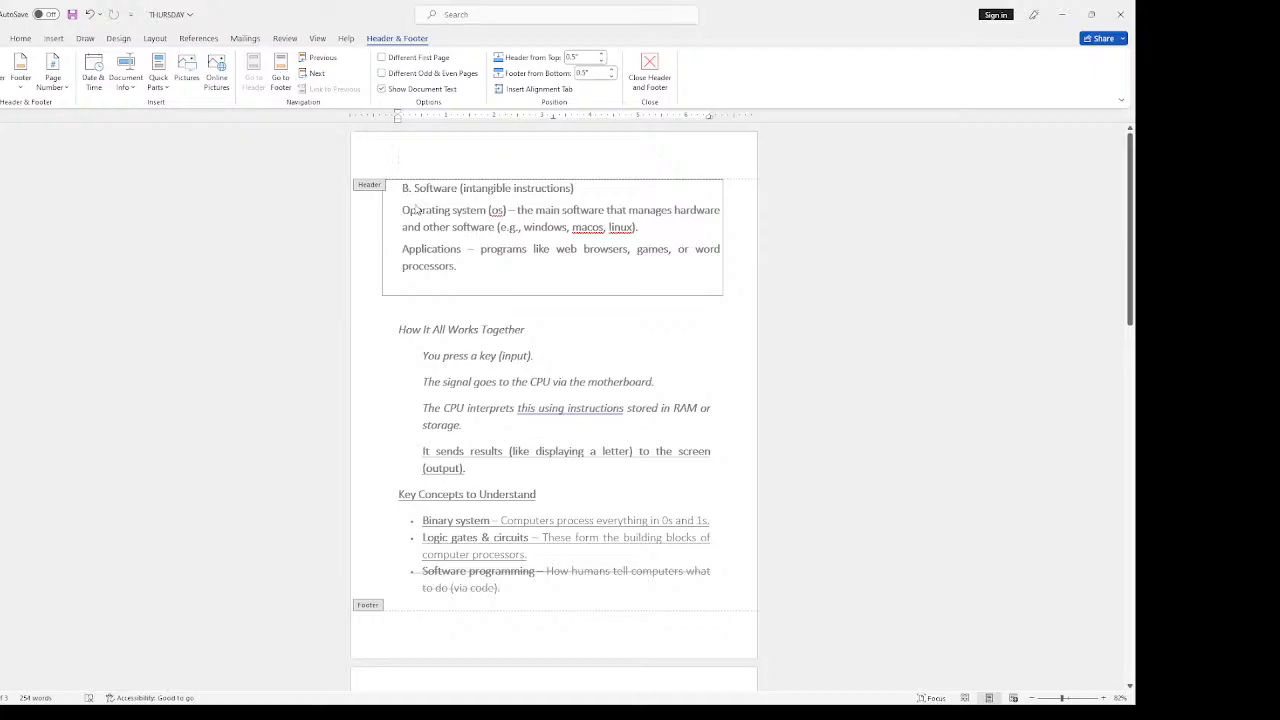
double_click(418, 210)
click(377, 174)
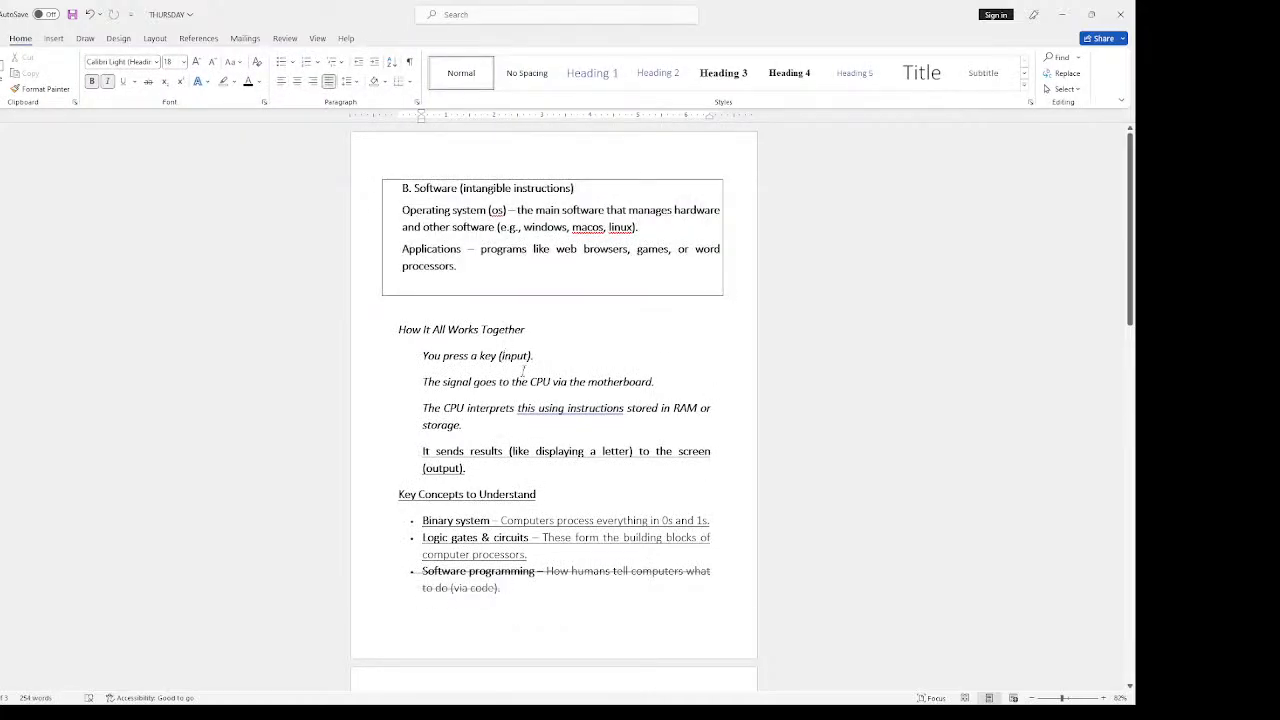
scroll(470, 226, down, 3)
scroll(470, 226, up, 3)
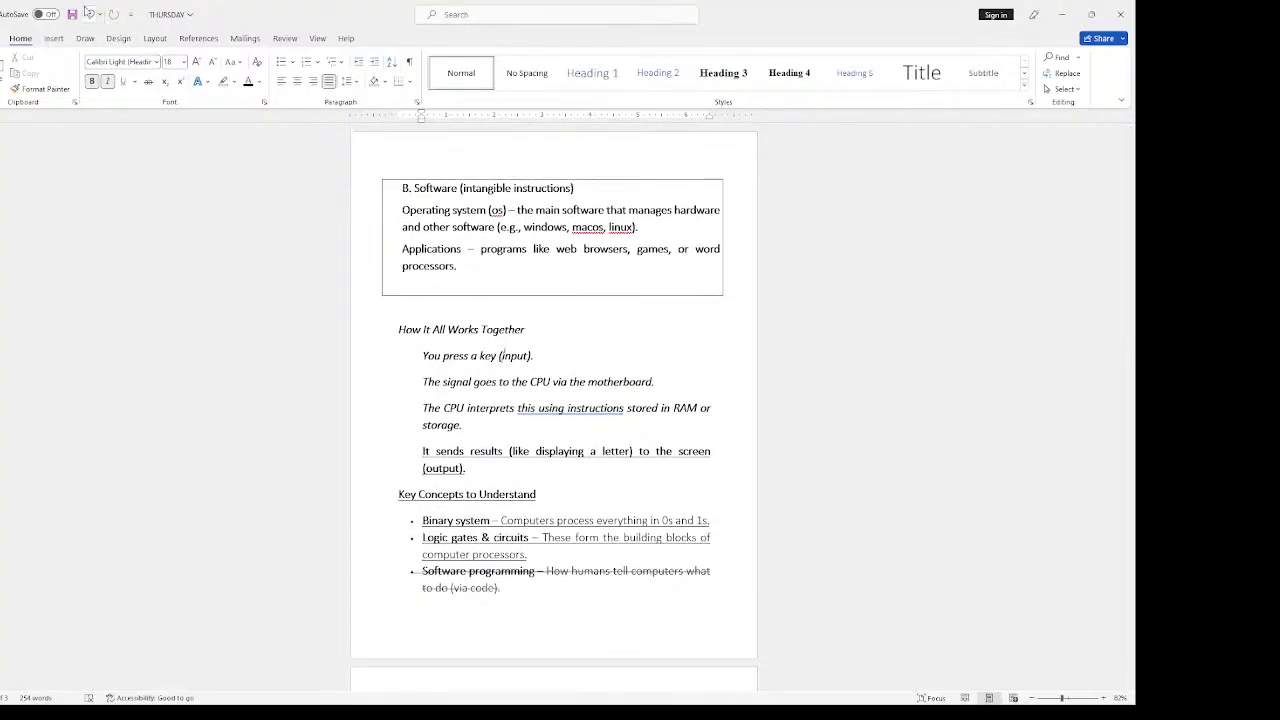
Step: Undo the drawn table and the paragraph shading removal, and redo the shading removal
click(89, 14)
click(89, 14)
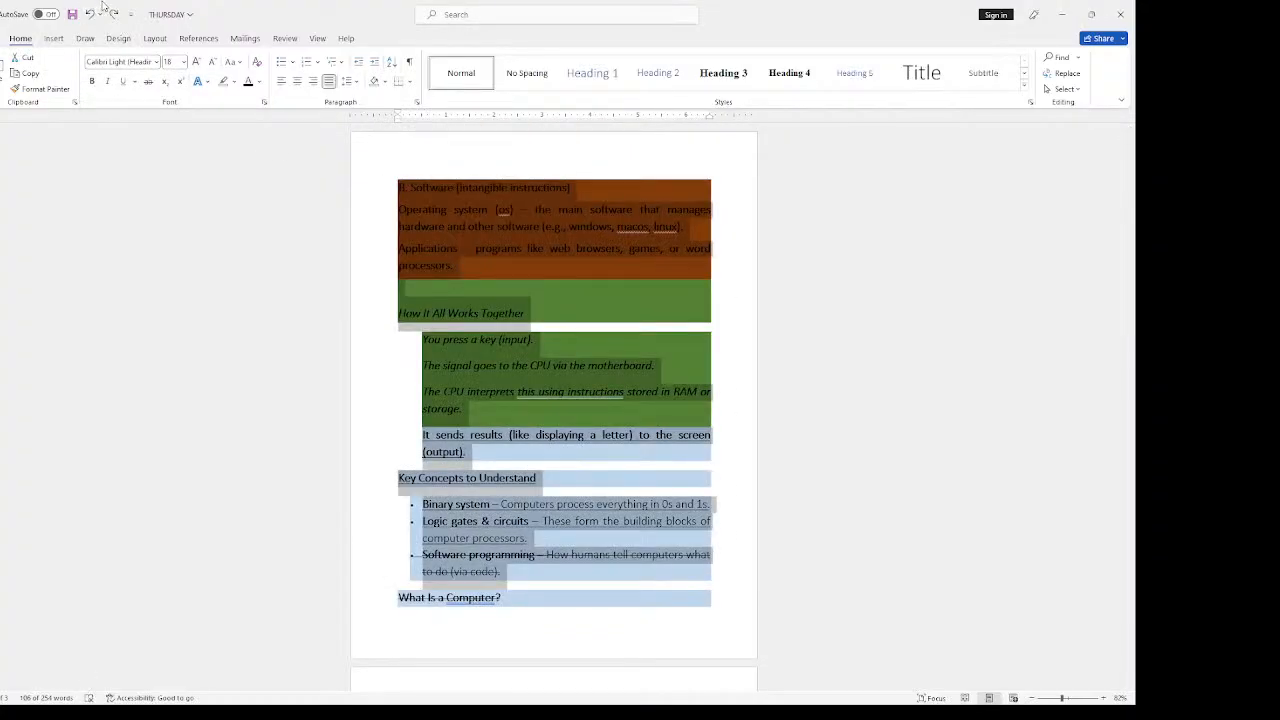
click(114, 14)
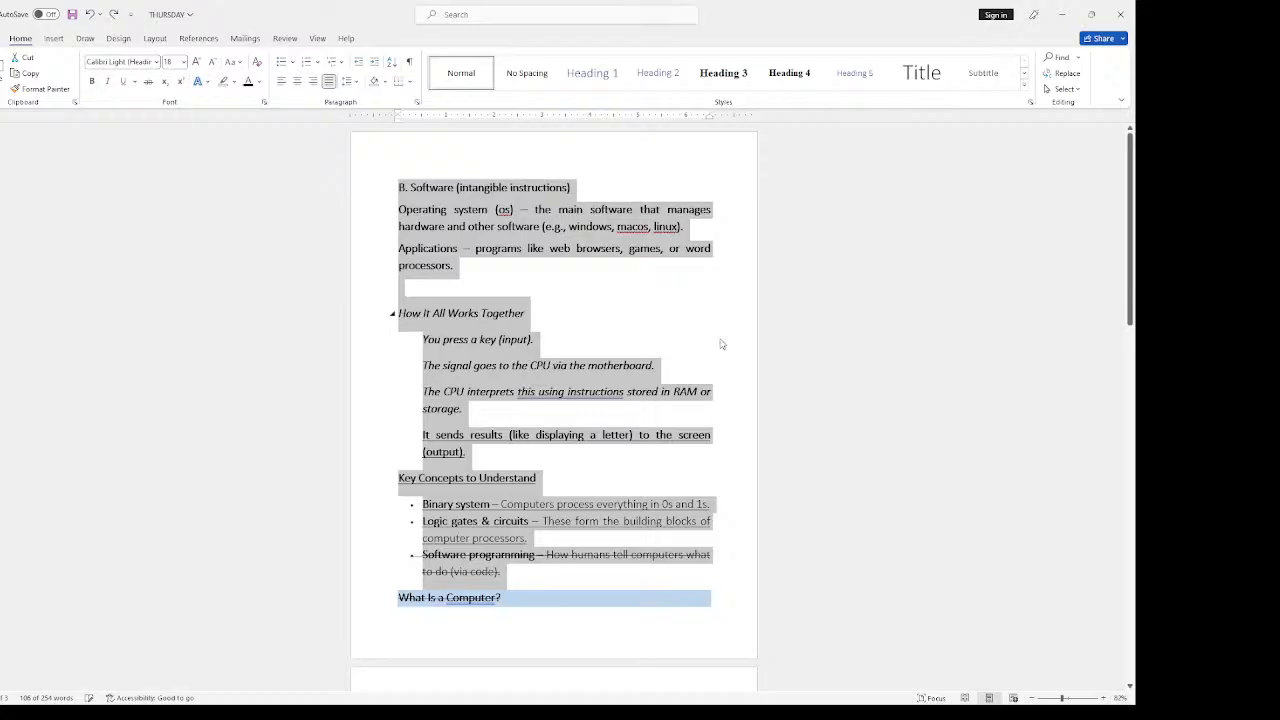
click(610, 308)
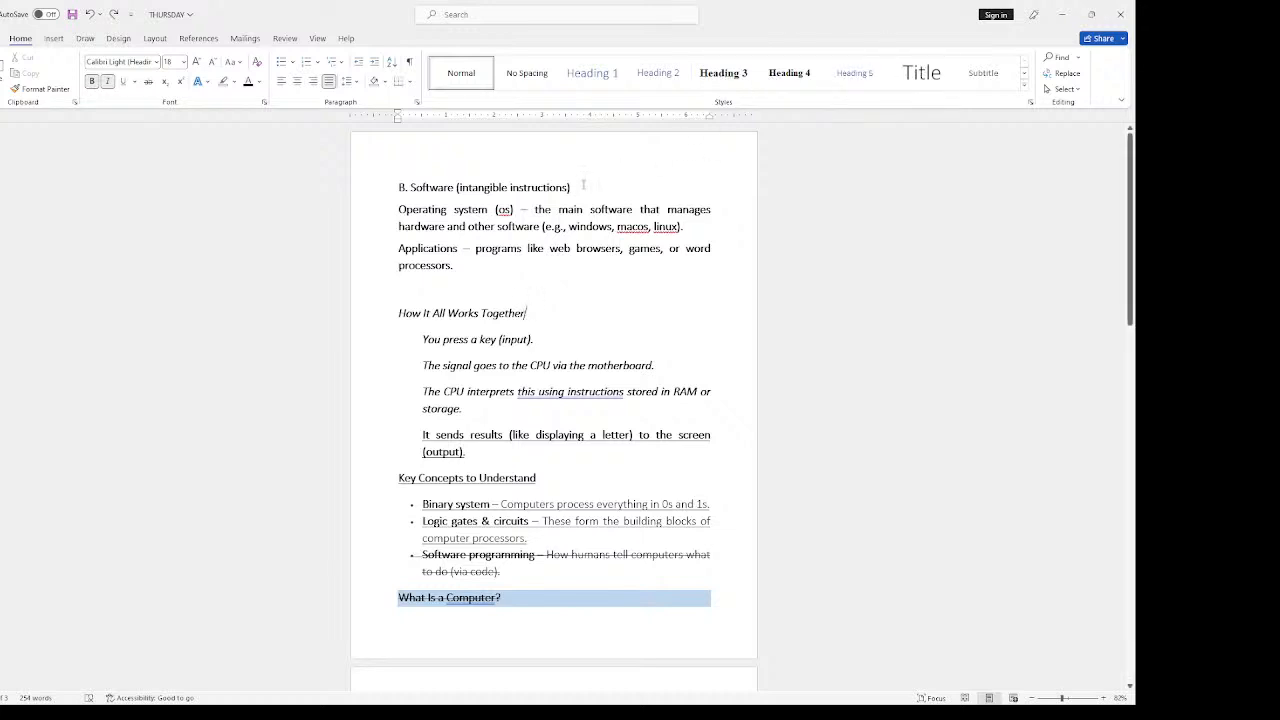
Step: Apply the Heading 3 style to the "B. Software" heading and the Title style to the "Applications" paragraph
drag(583, 184, 380, 184)
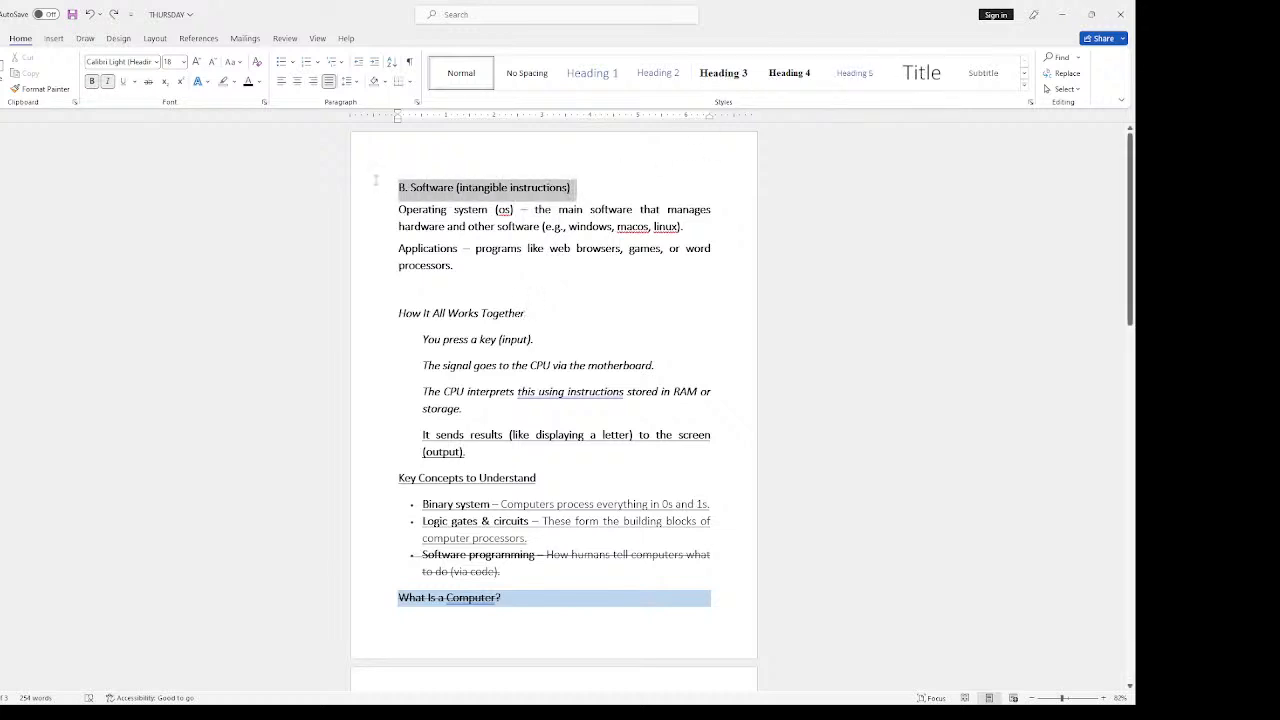
click(740, 73)
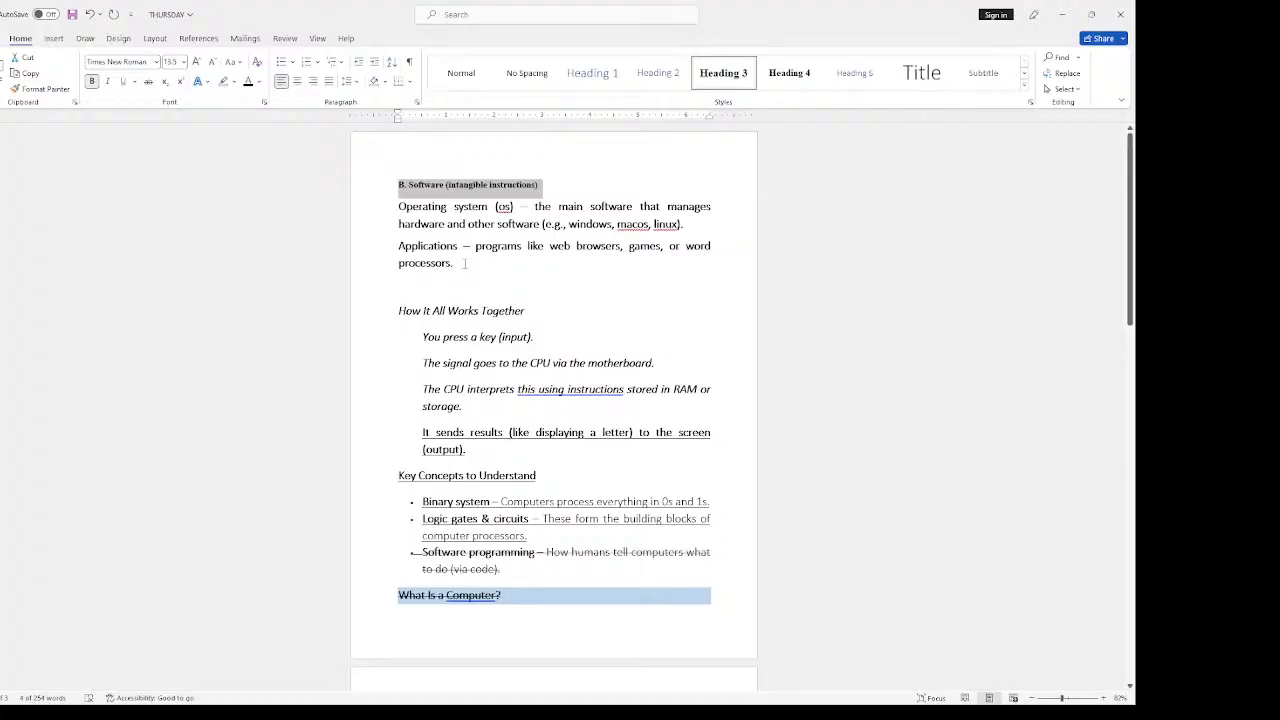
drag(463, 267, 398, 245)
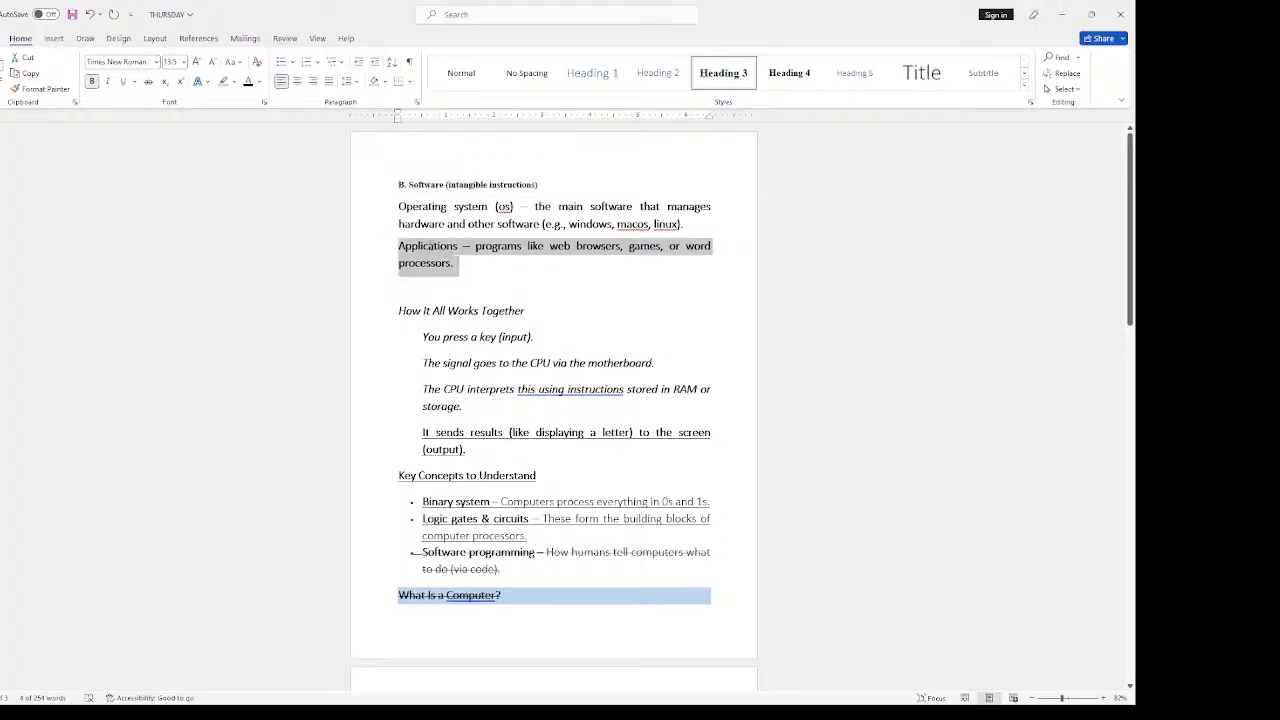
click(914, 73)
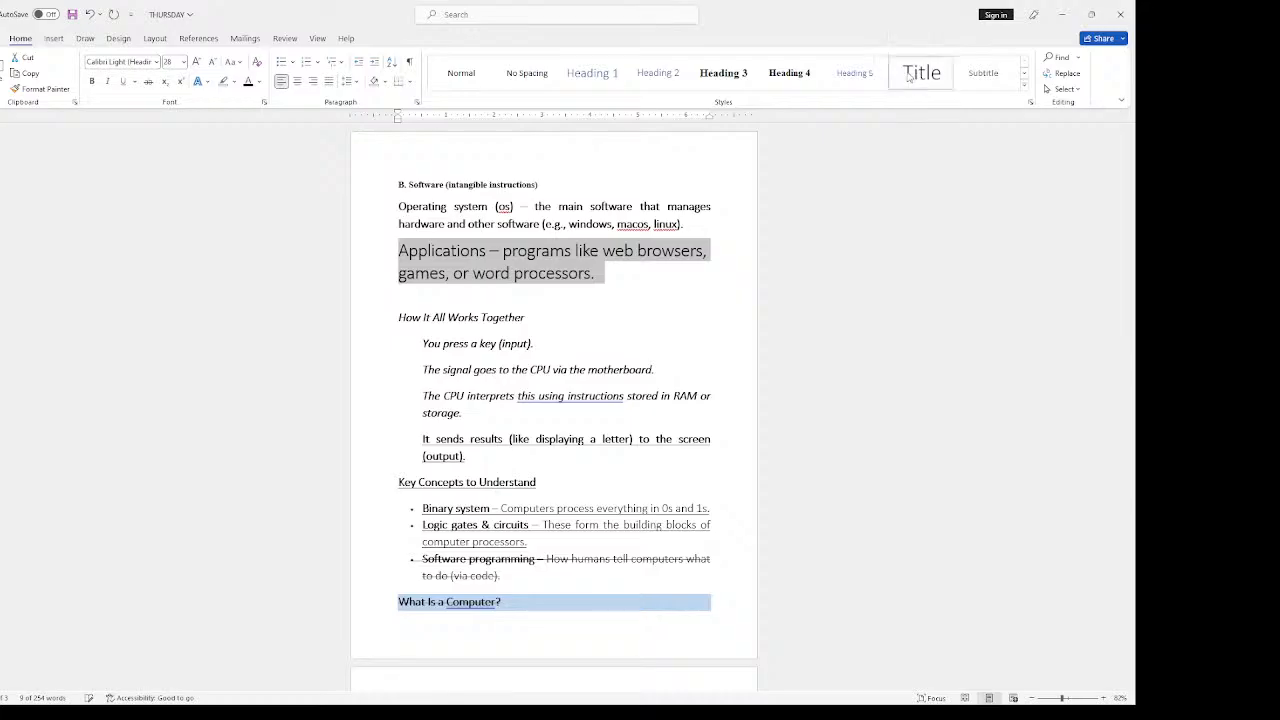
click(496, 207)
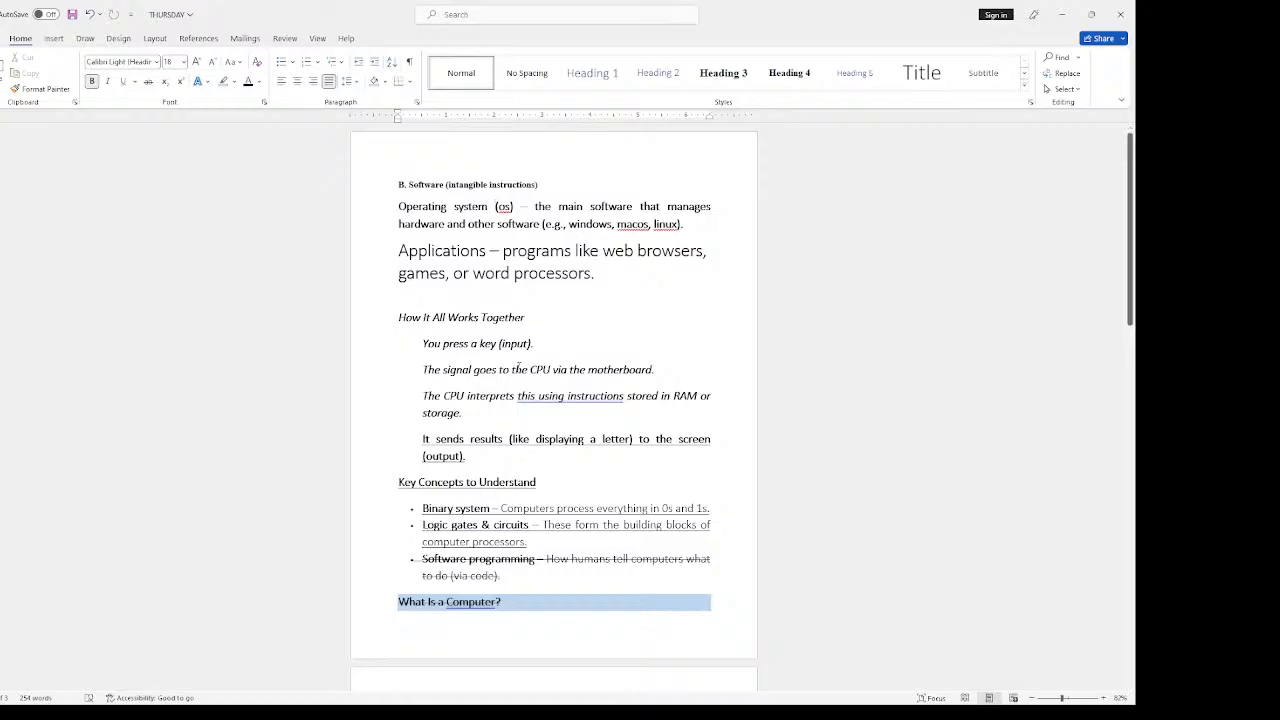
Step: Insert a cover page with a document title, a subtitle and an orange author and company block
click(53, 38)
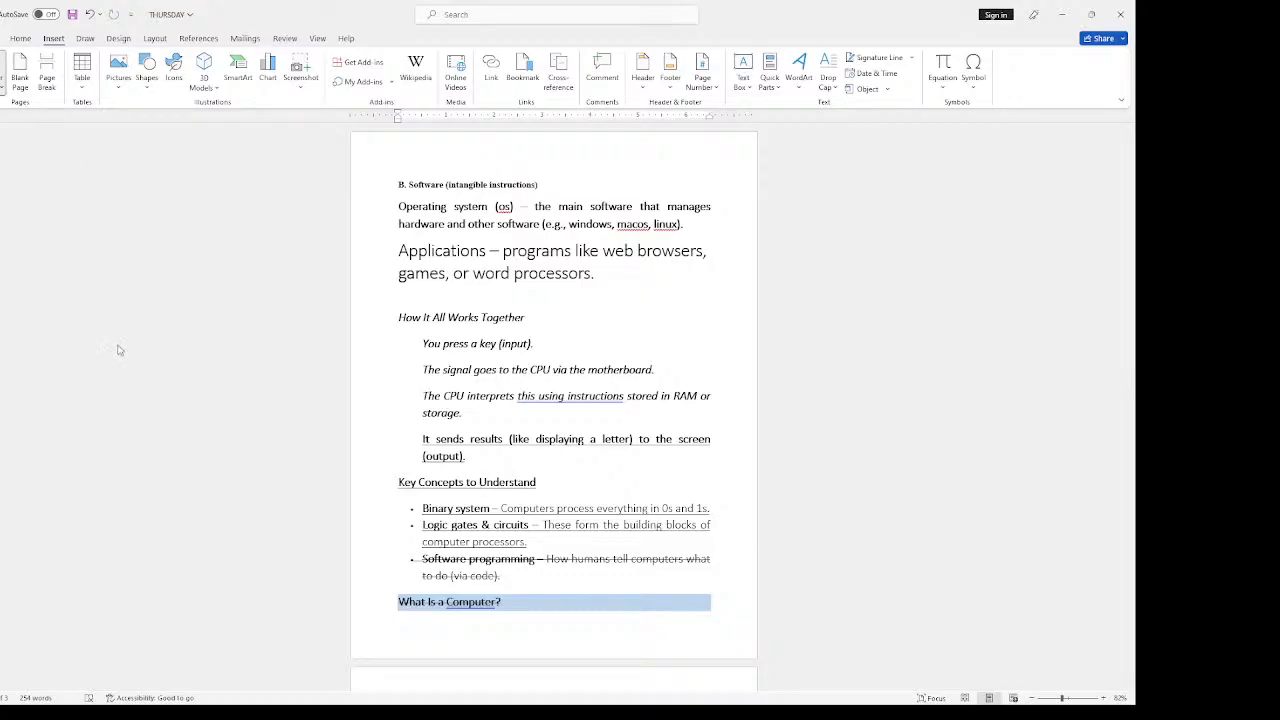
click(27, 488)
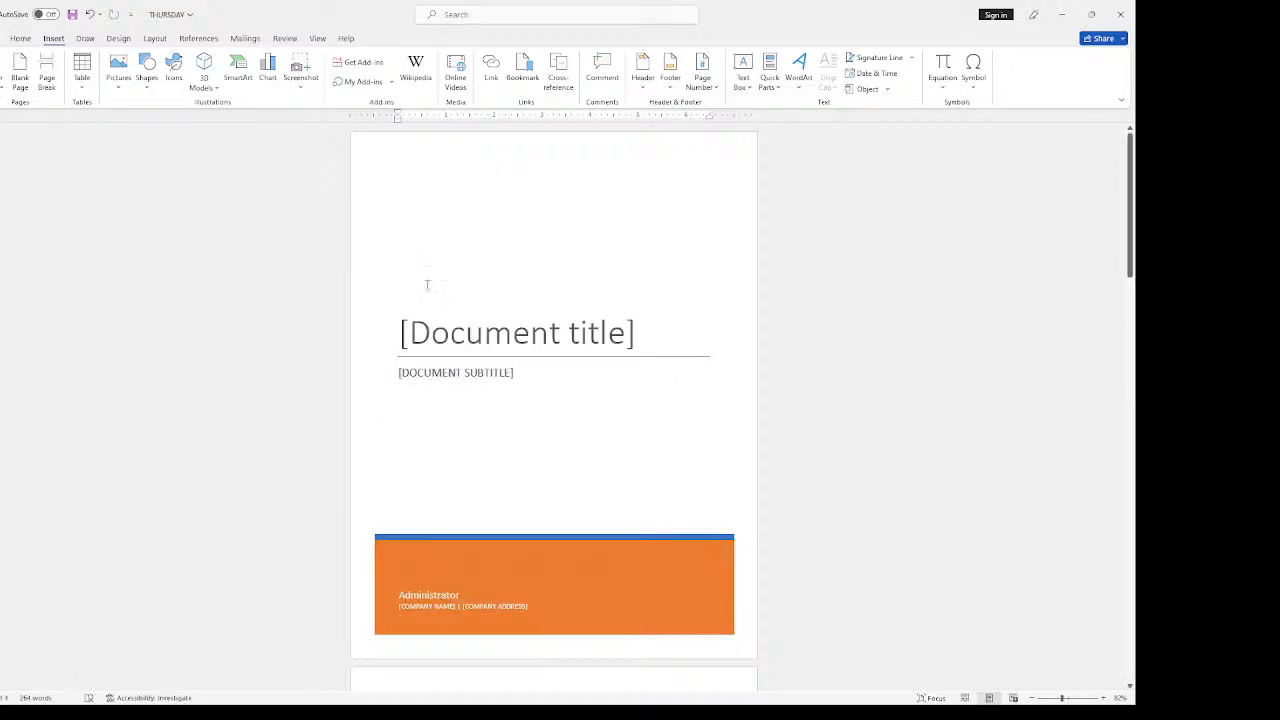
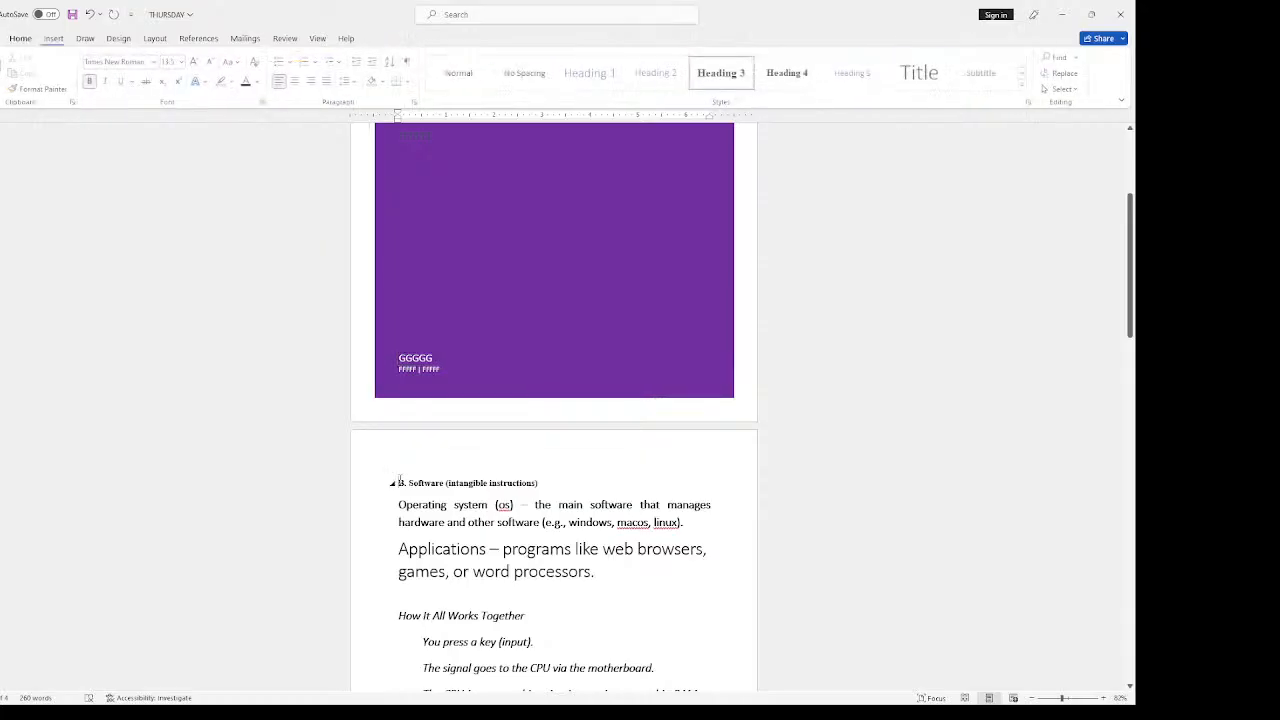
Step: Insert two blank pages between the cover page and the "B. Software" heading
click(53, 39)
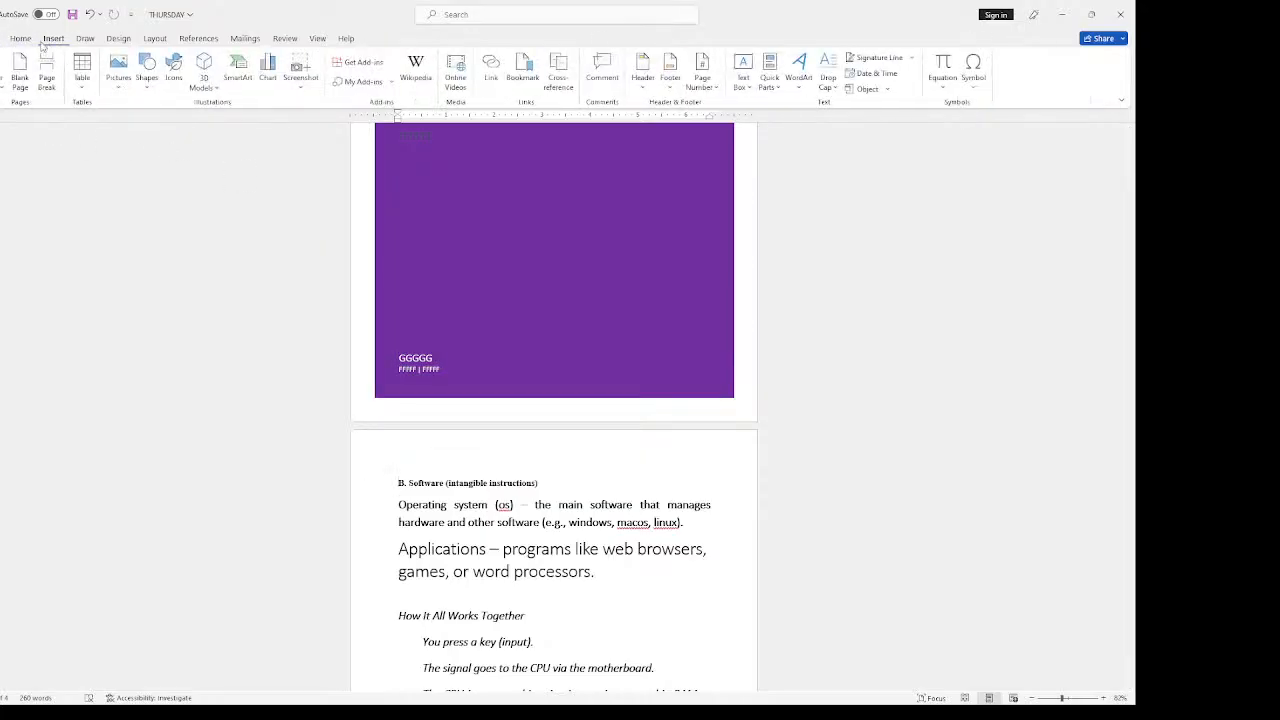
click(20, 72)
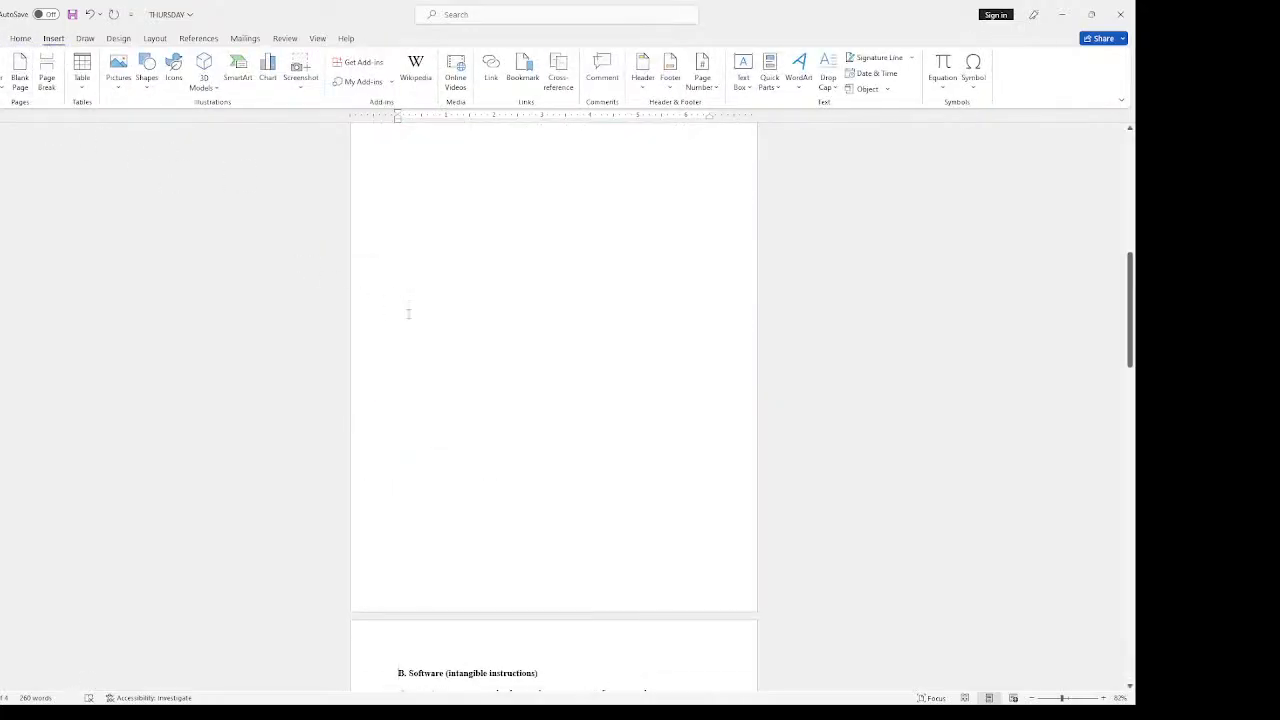
scroll(440, 314, up, 3)
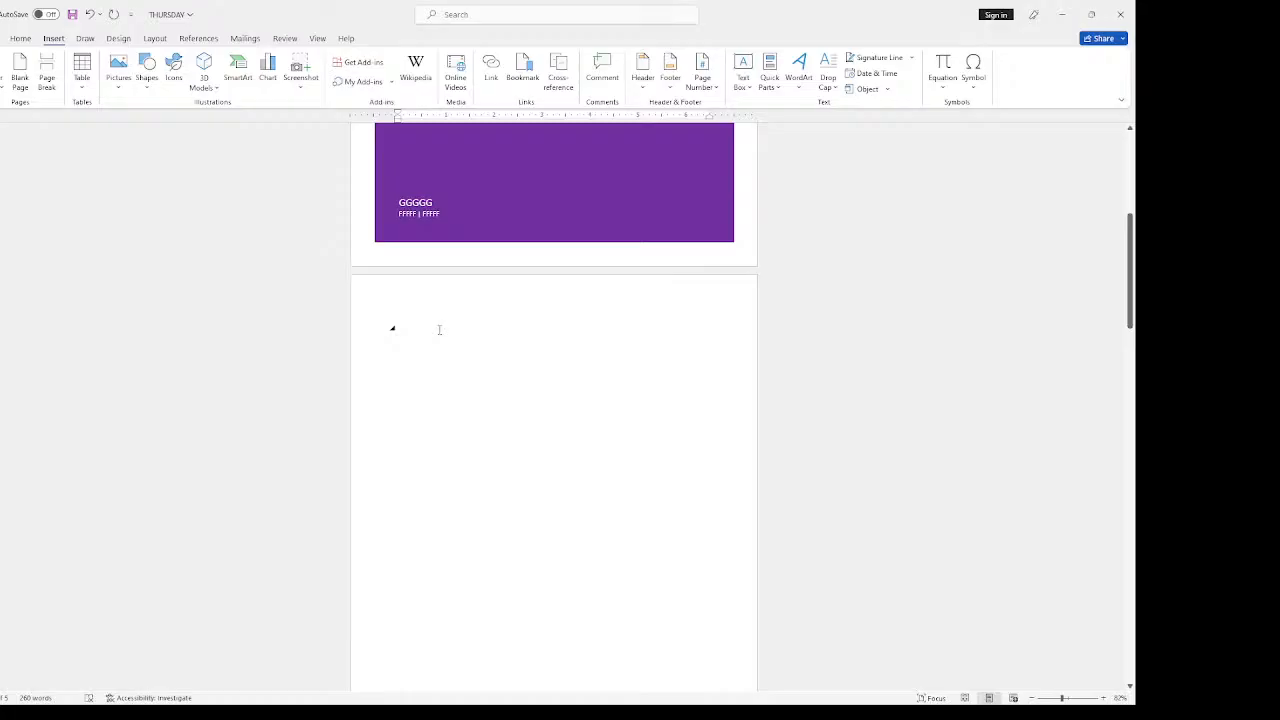
scroll(420, 415, down, 2)
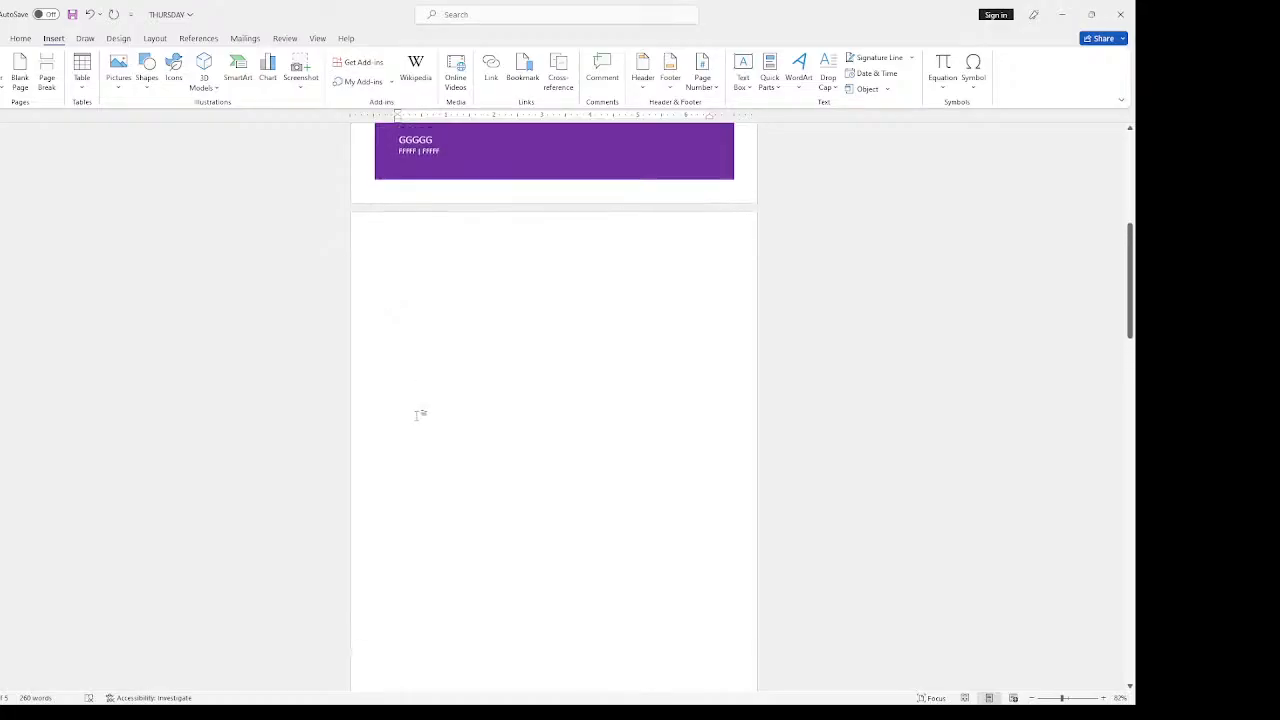
scroll(418, 414, up, 4)
scroll(443, 611, down, 3)
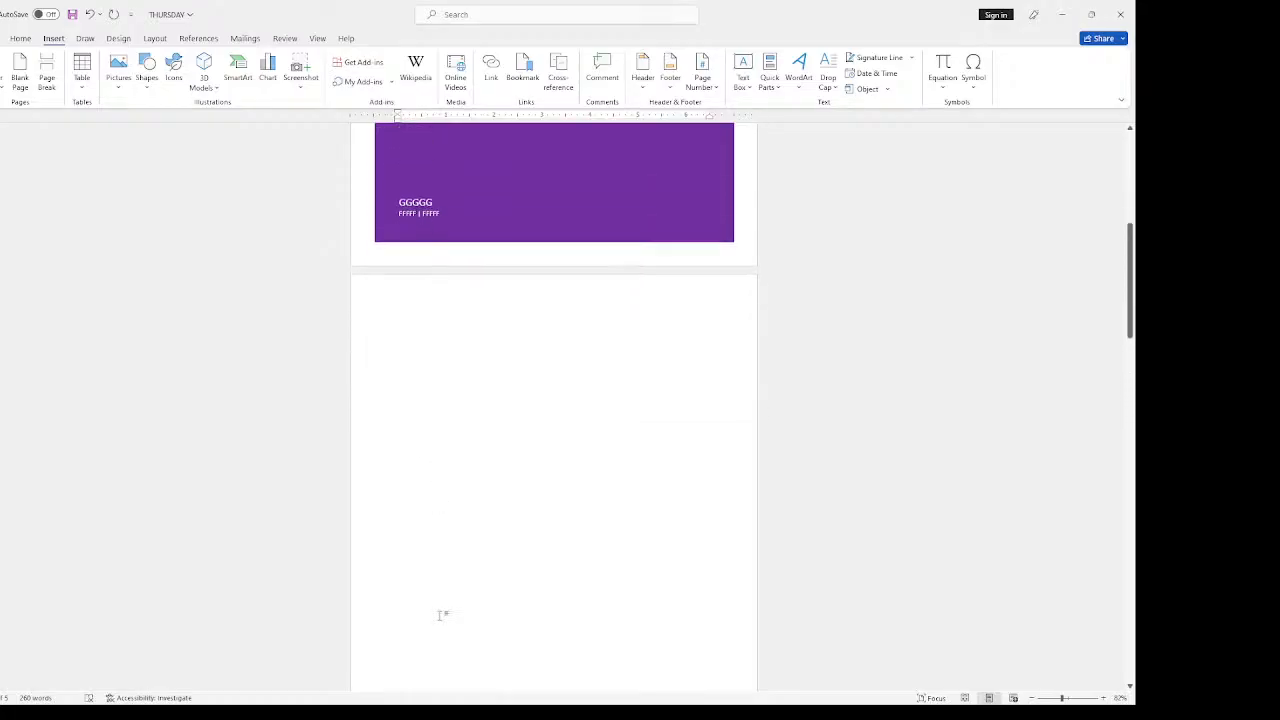
scroll(443, 614, down, 6)
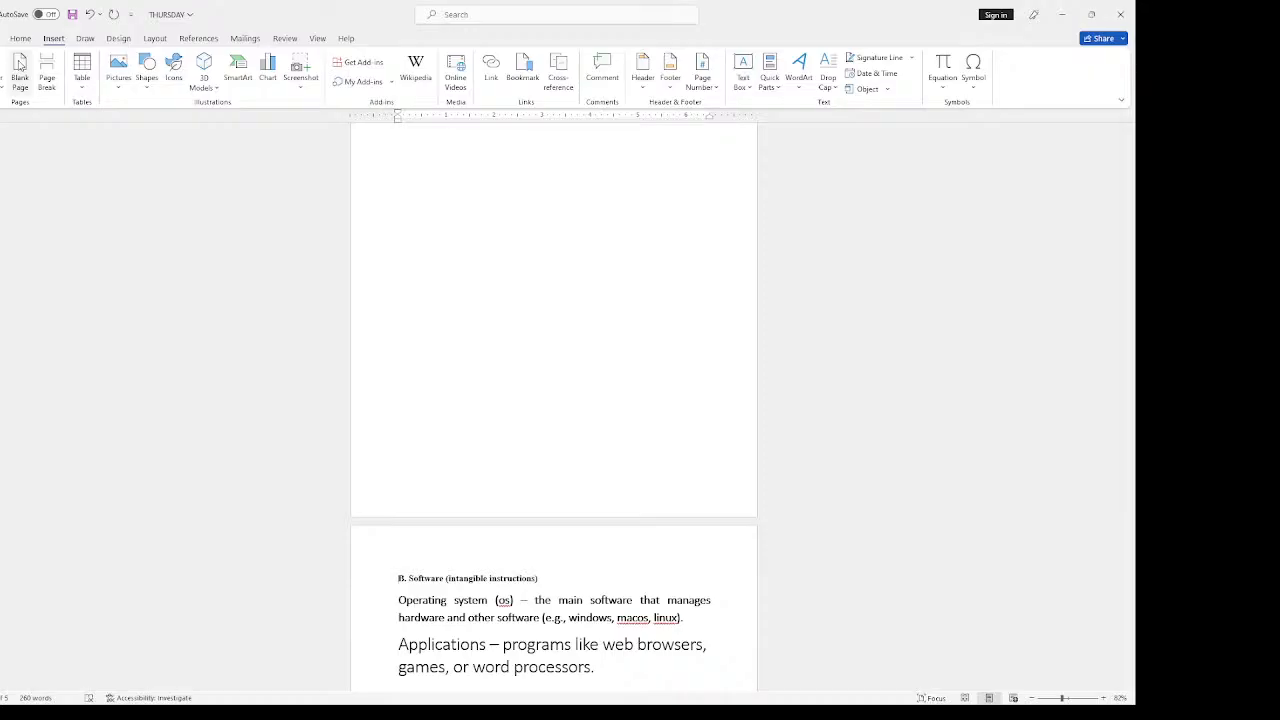
click(20, 63)
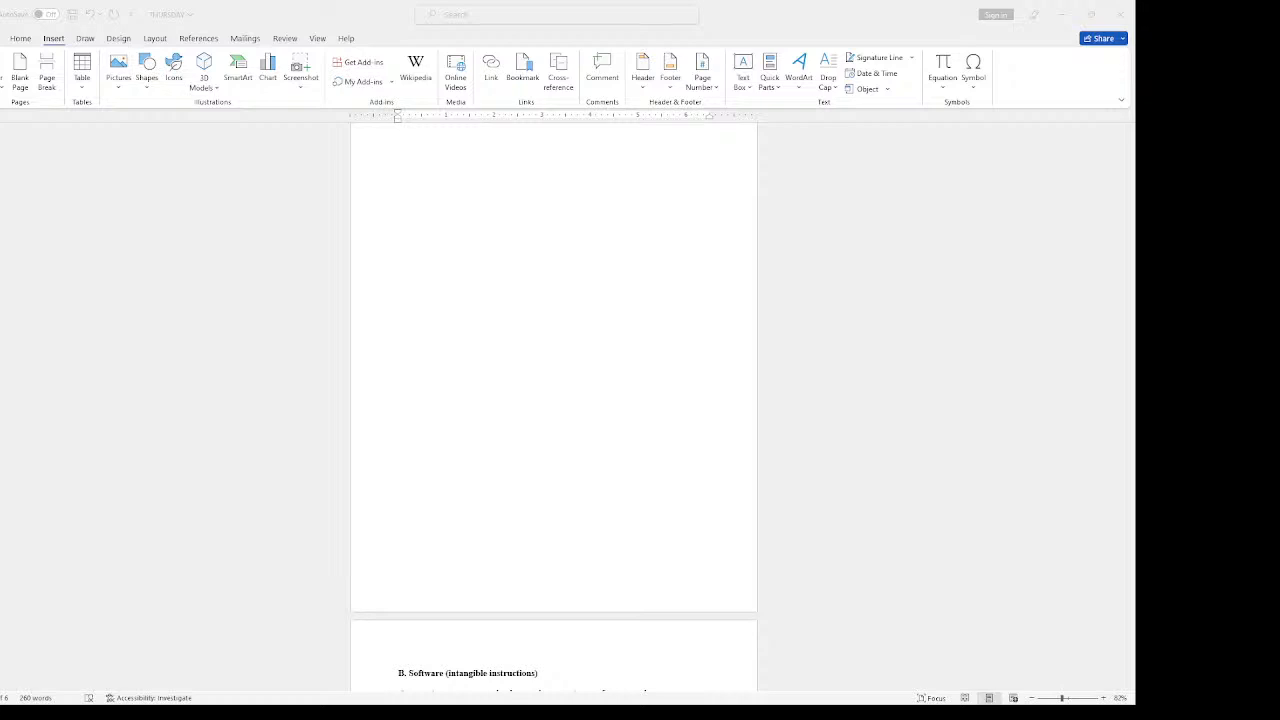
click(436, 414)
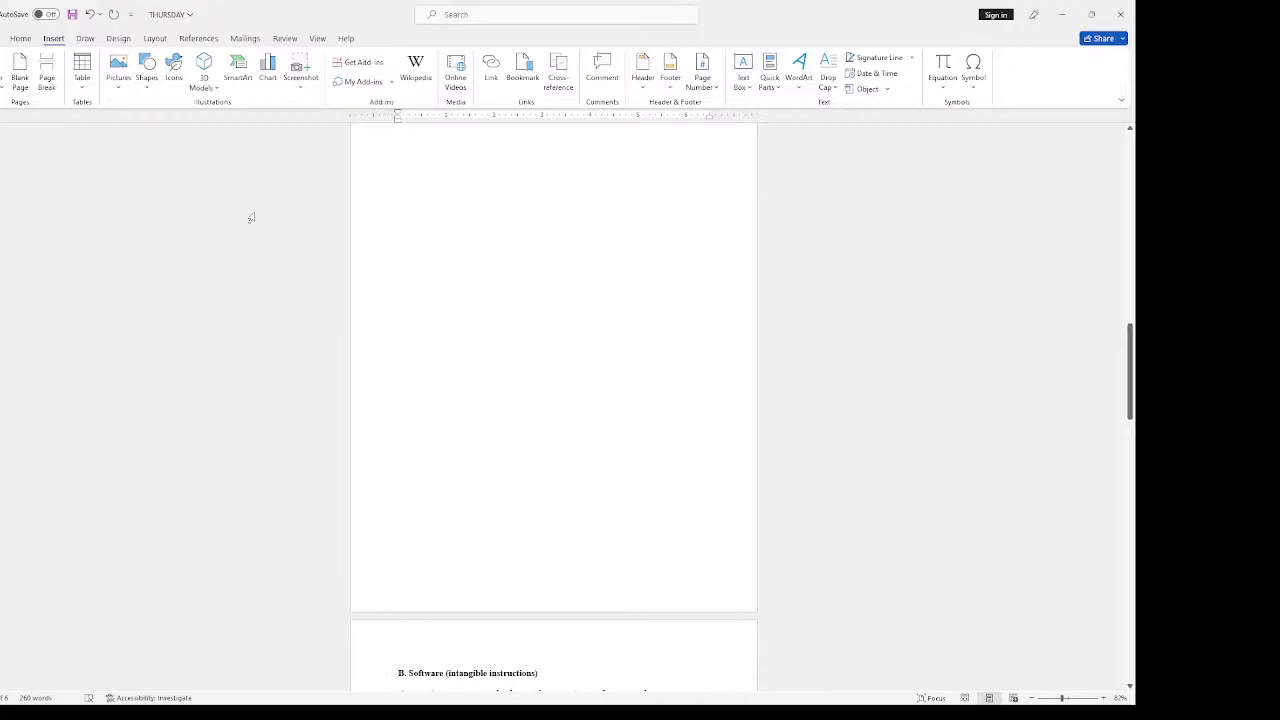
scroll(414, 356, up, 5)
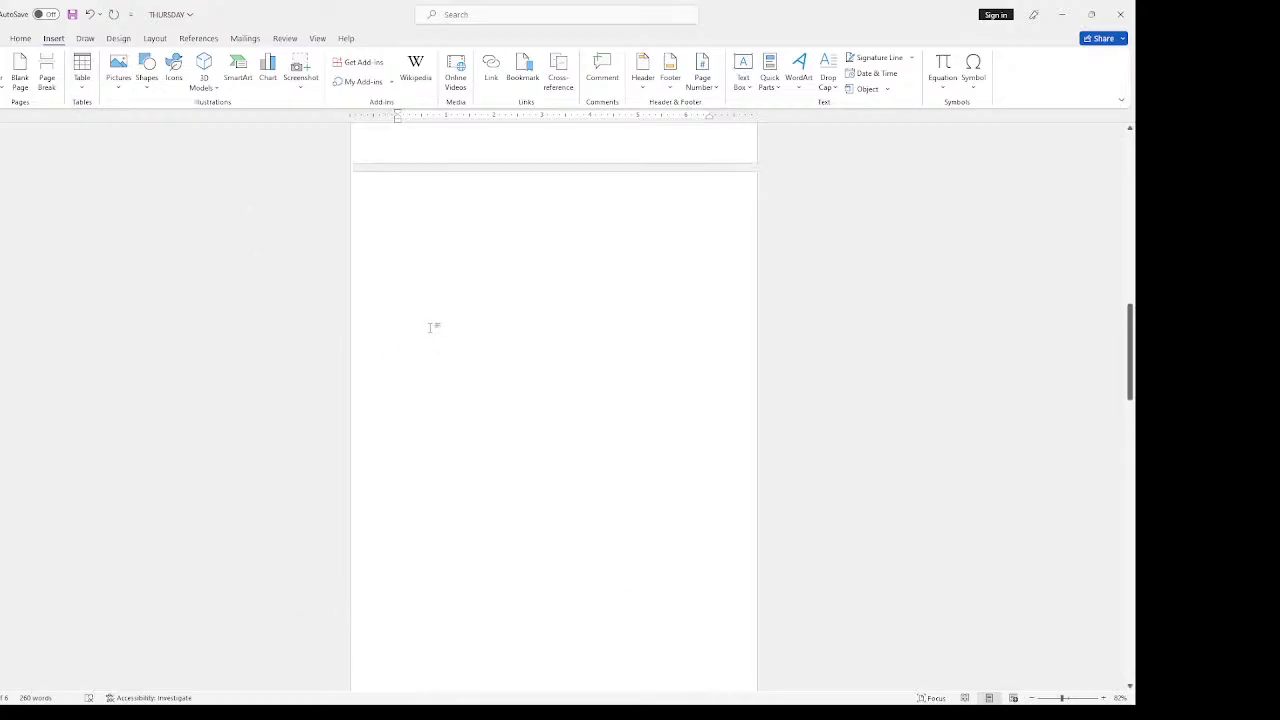
scroll(426, 318, up, 5)
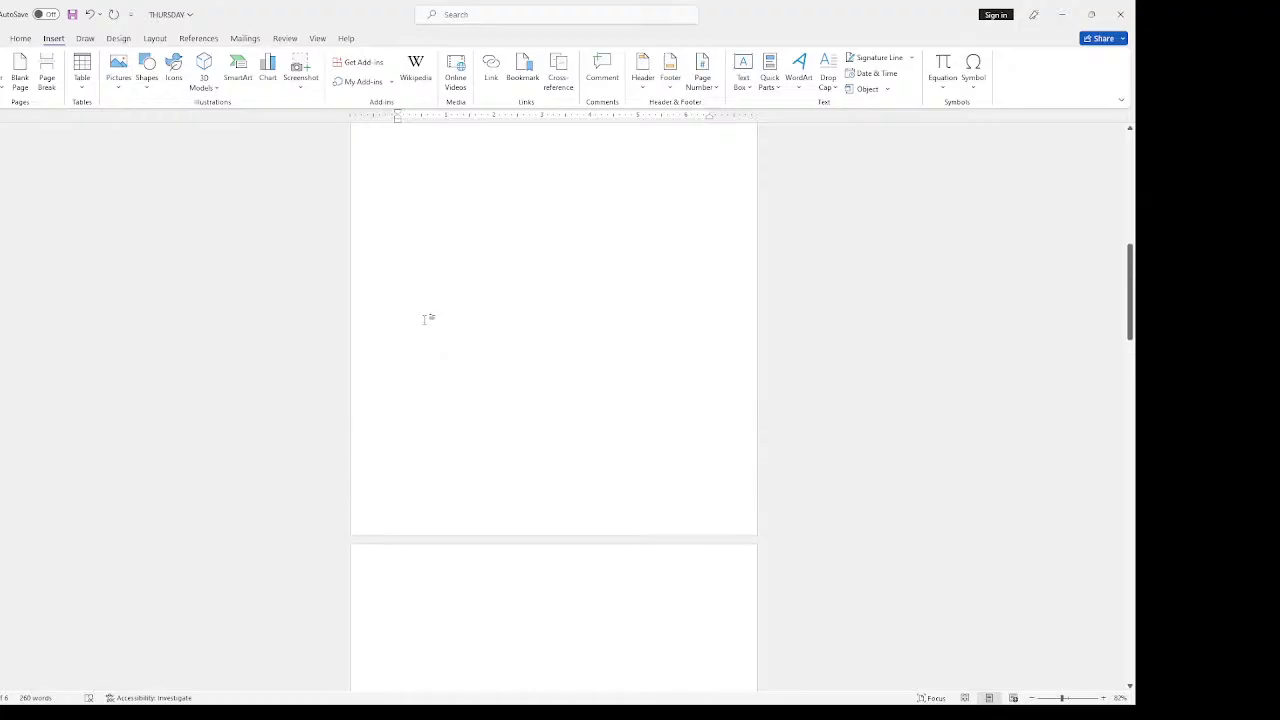
Step: Insert a table with four columns and six rows on the first blank page after the cover
click(406, 287)
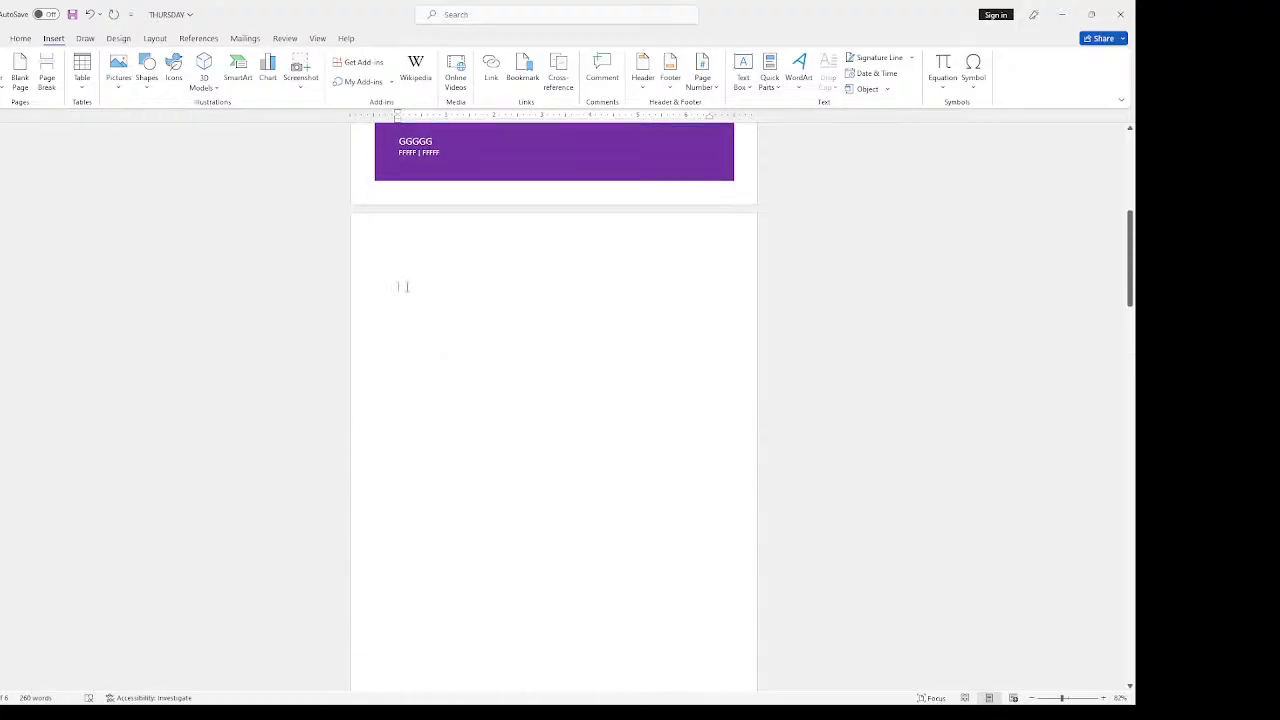
click(82, 75)
click(88, 129)
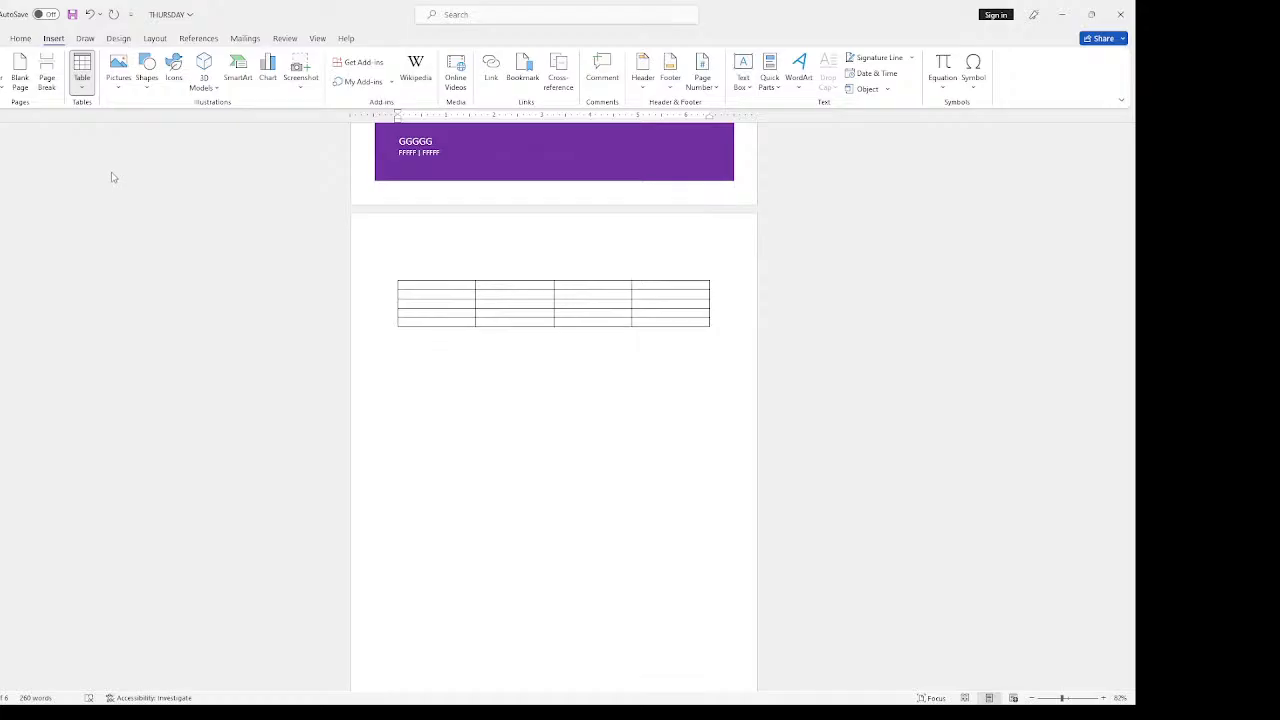
click(113, 182)
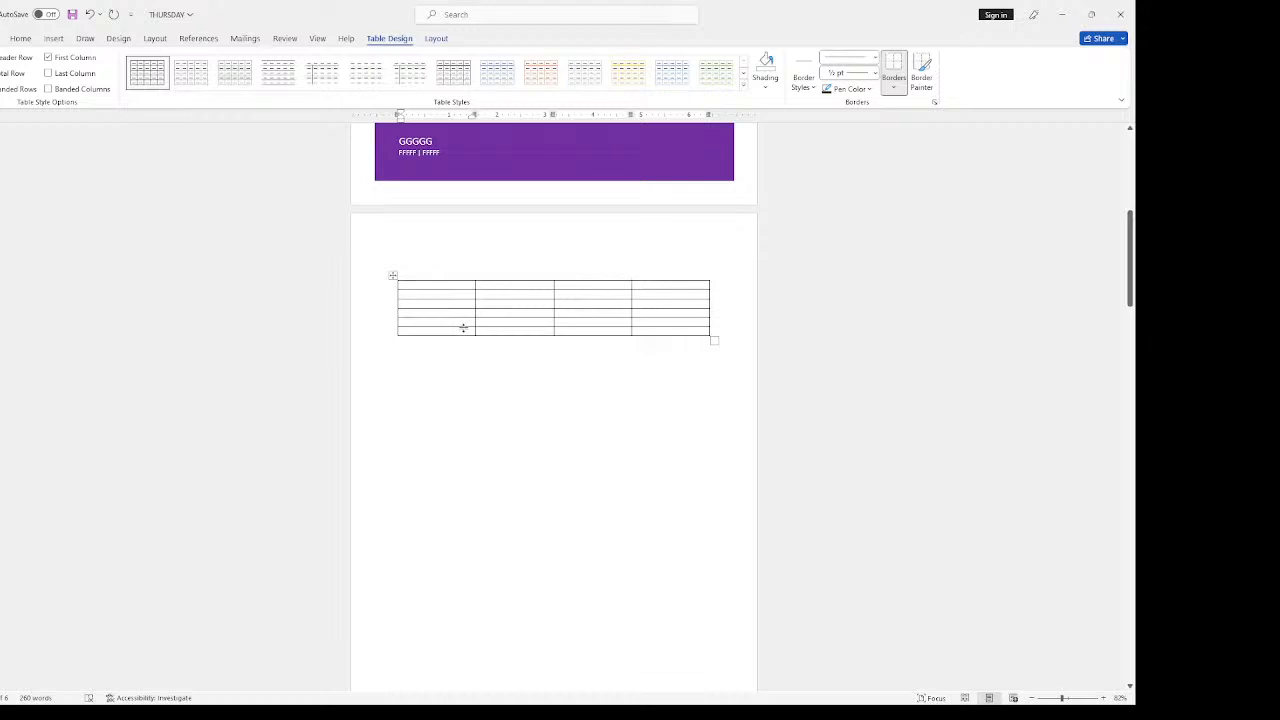
Step: Enter HHHH in the table's first cell, GGGG in column two, row two, and GGGGG in column three, row four
text(HHHH)
click(495, 296)
text(GGGG)
click(573, 312)
text(GGGGG)
Step: Select the table's second column, and merge all six cells of its last column into one
click(508, 279)
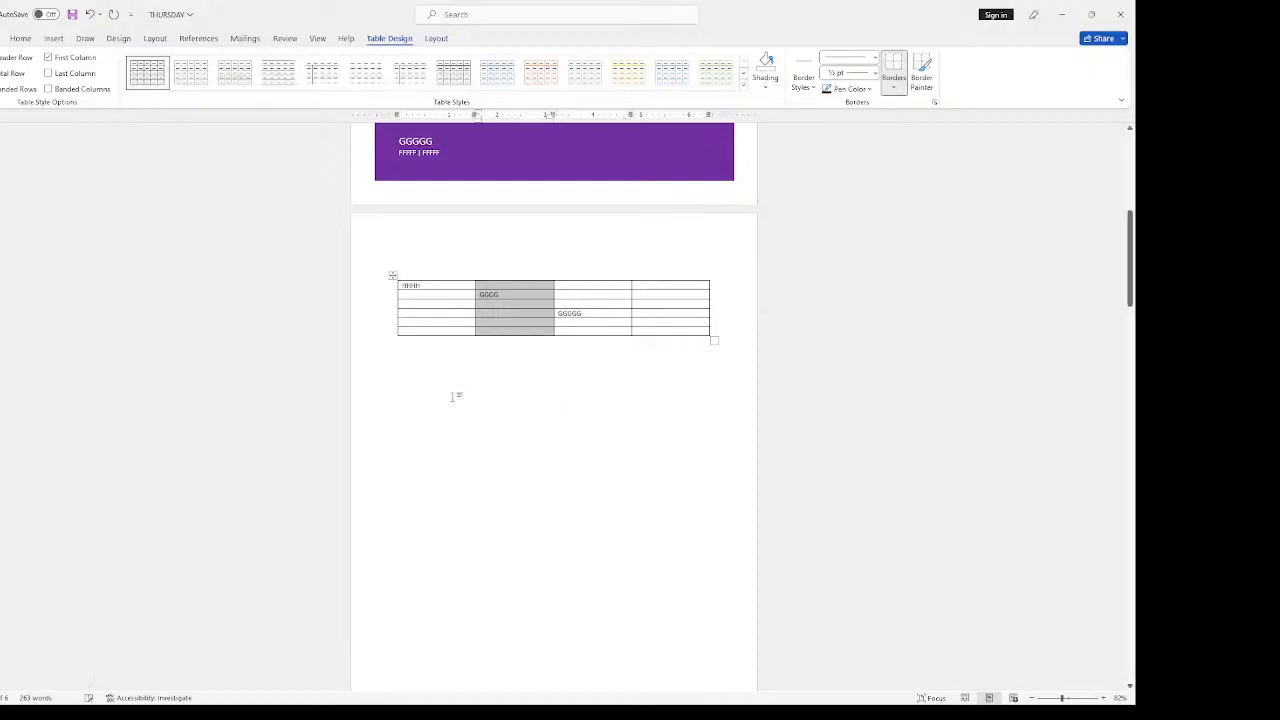
click(515, 343)
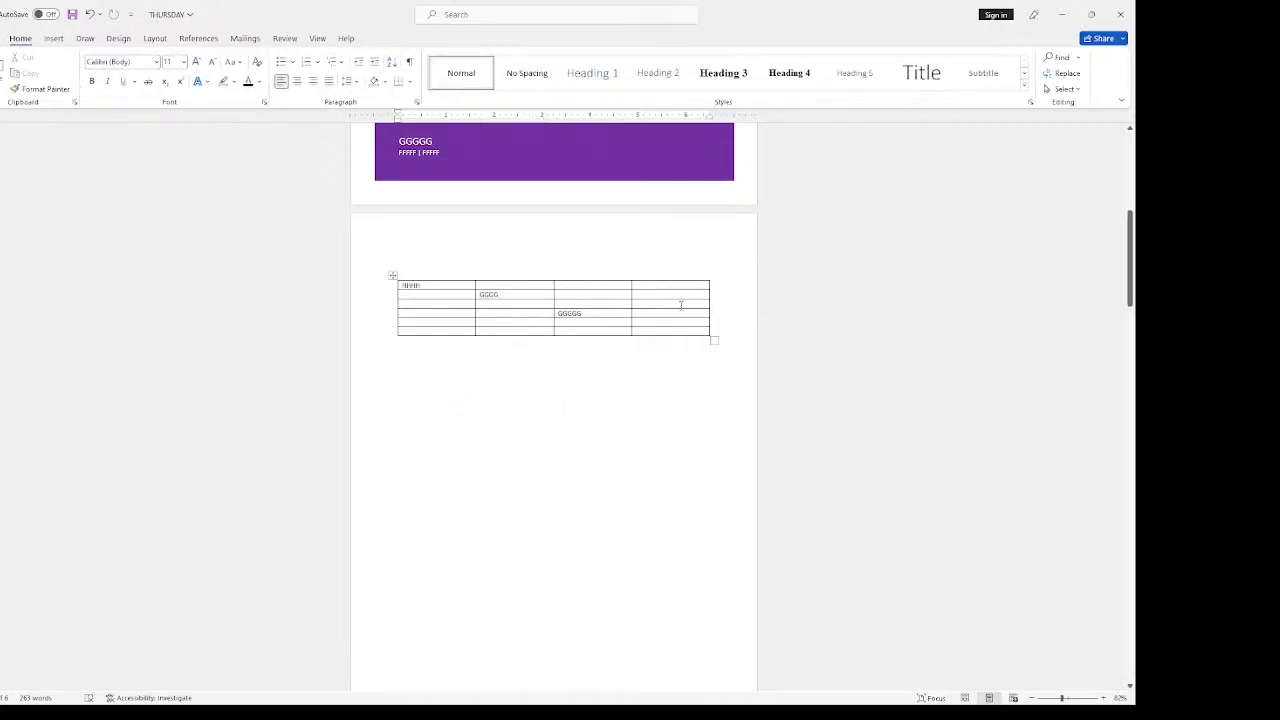
drag(680, 286, 675, 320)
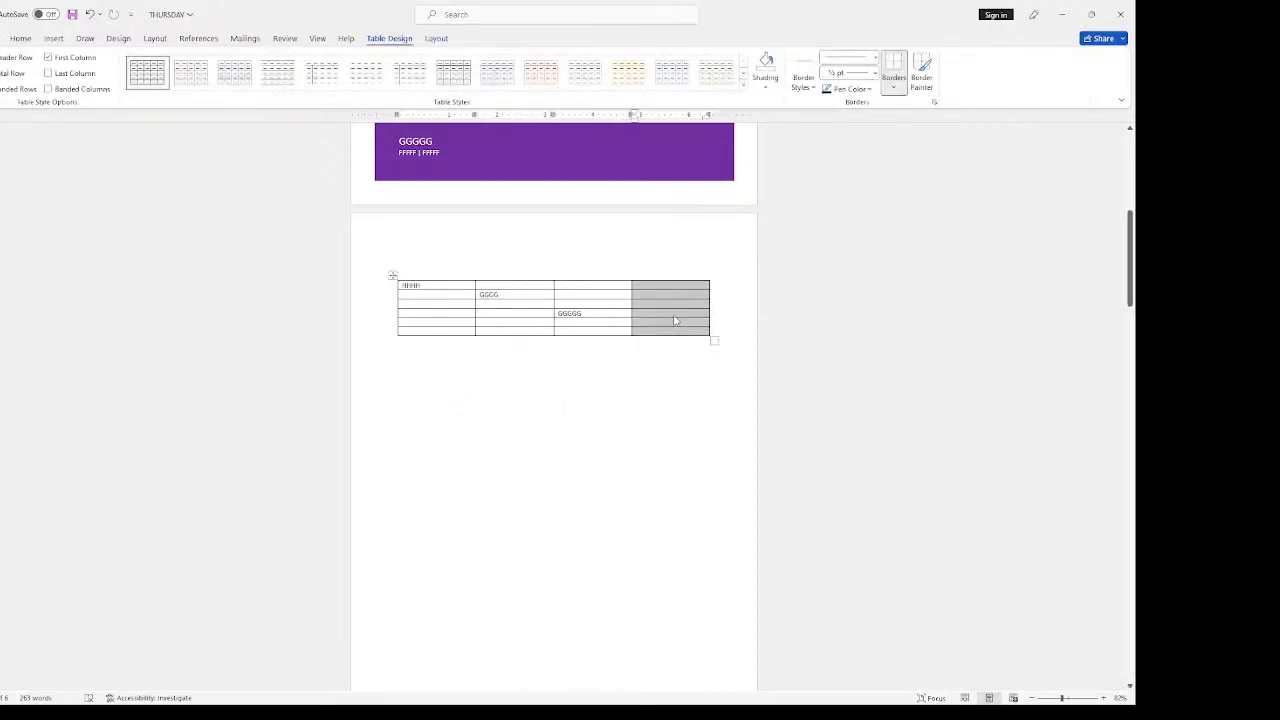
click(712, 455)
click(669, 392)
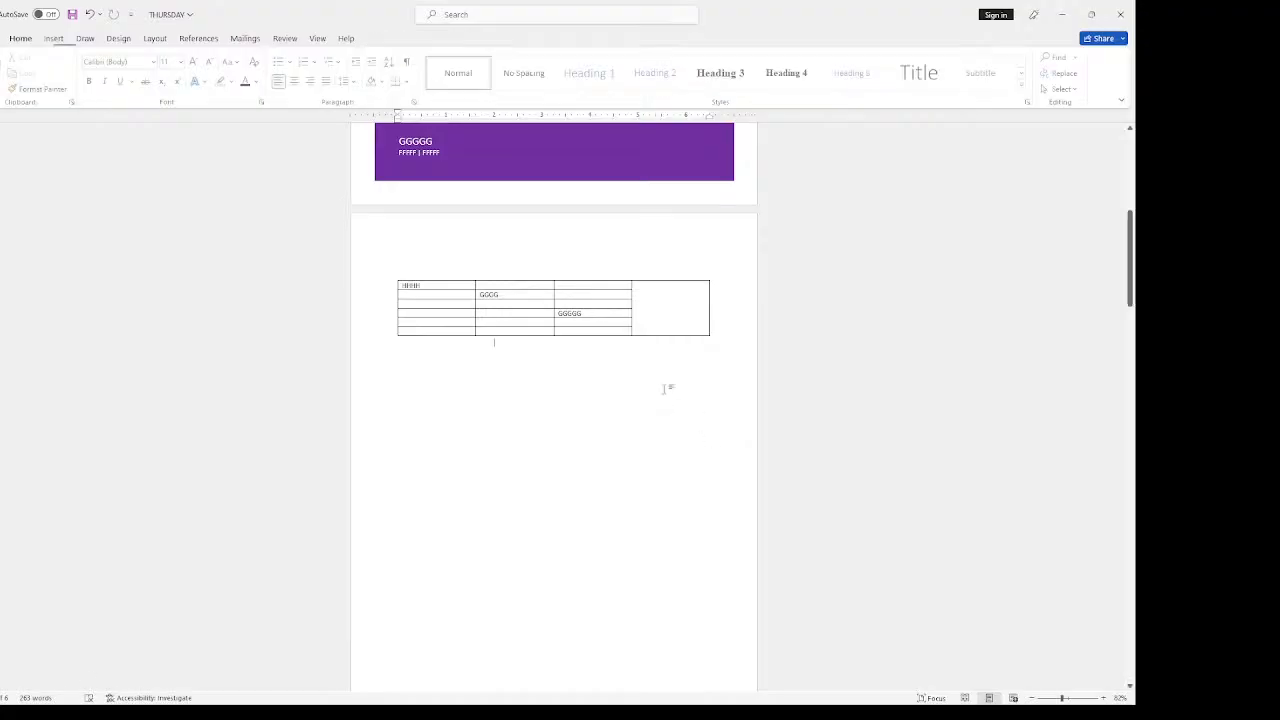
click(655, 316)
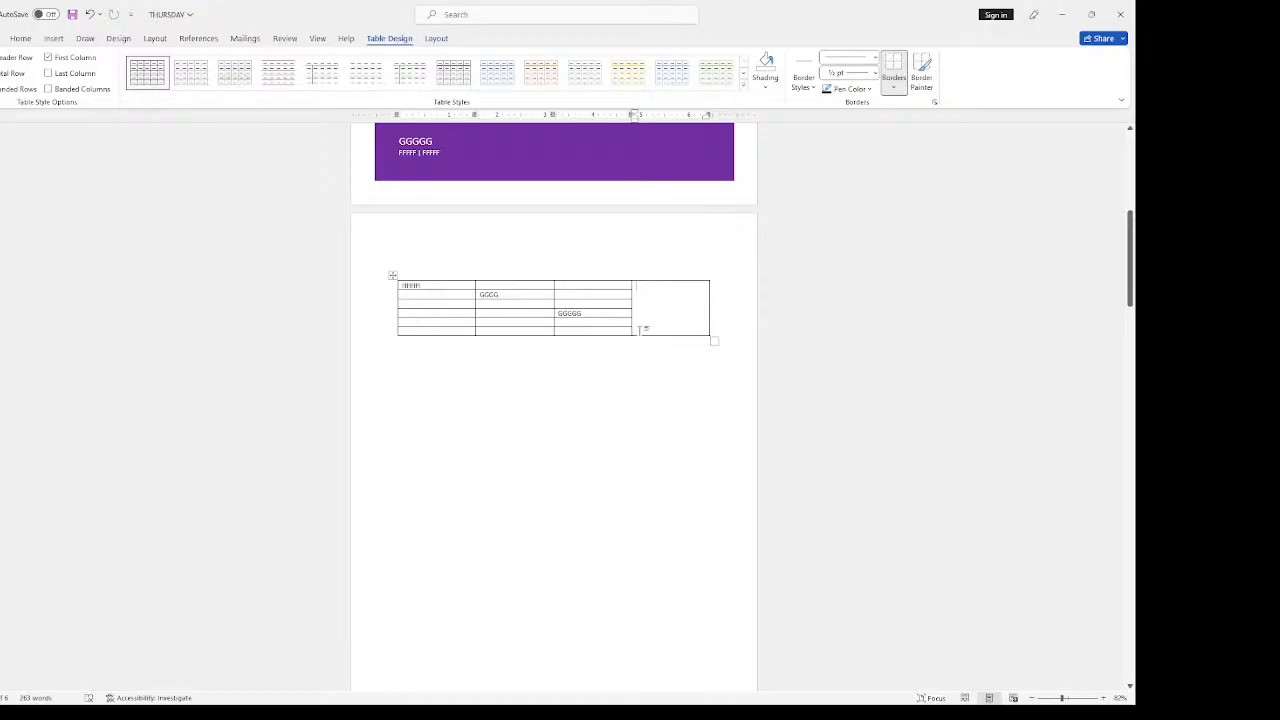
Step: Select the whole table and delete it from the page
click(392, 276)
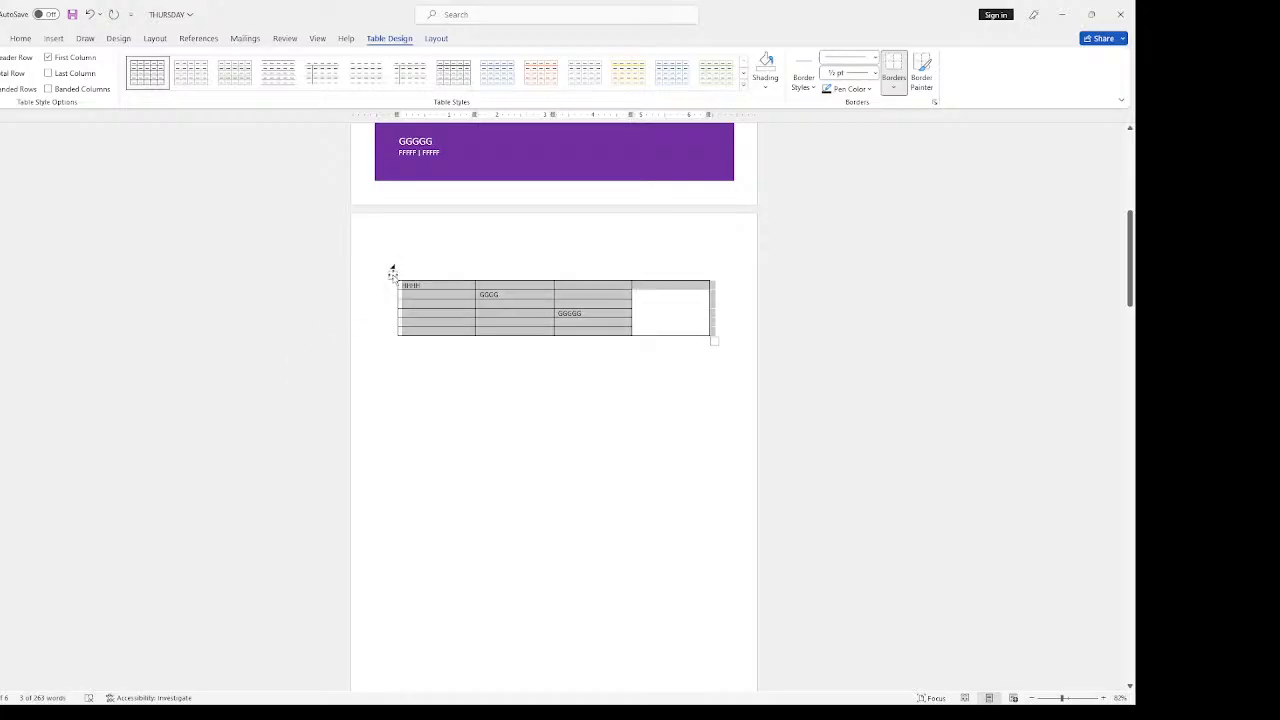
key(BackSpace)
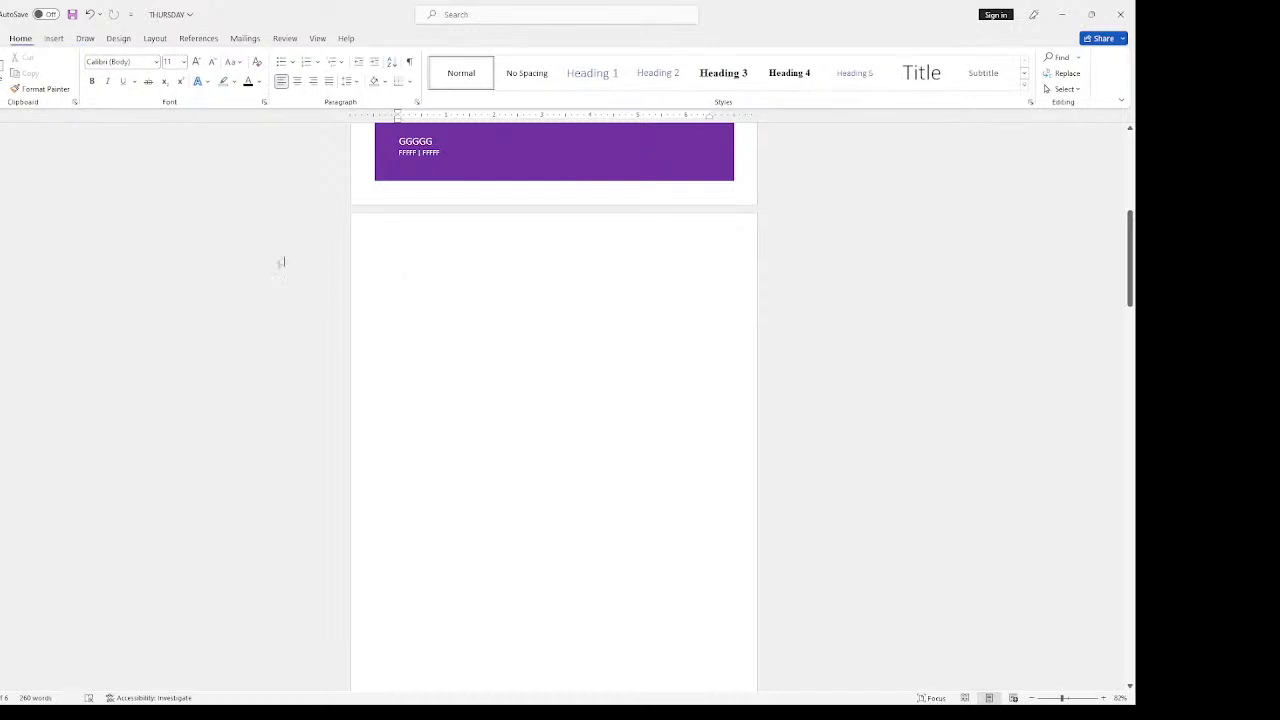
Step: Insert a table with seven columns and about 50 rows on the first blank page after the cover
click(53, 38)
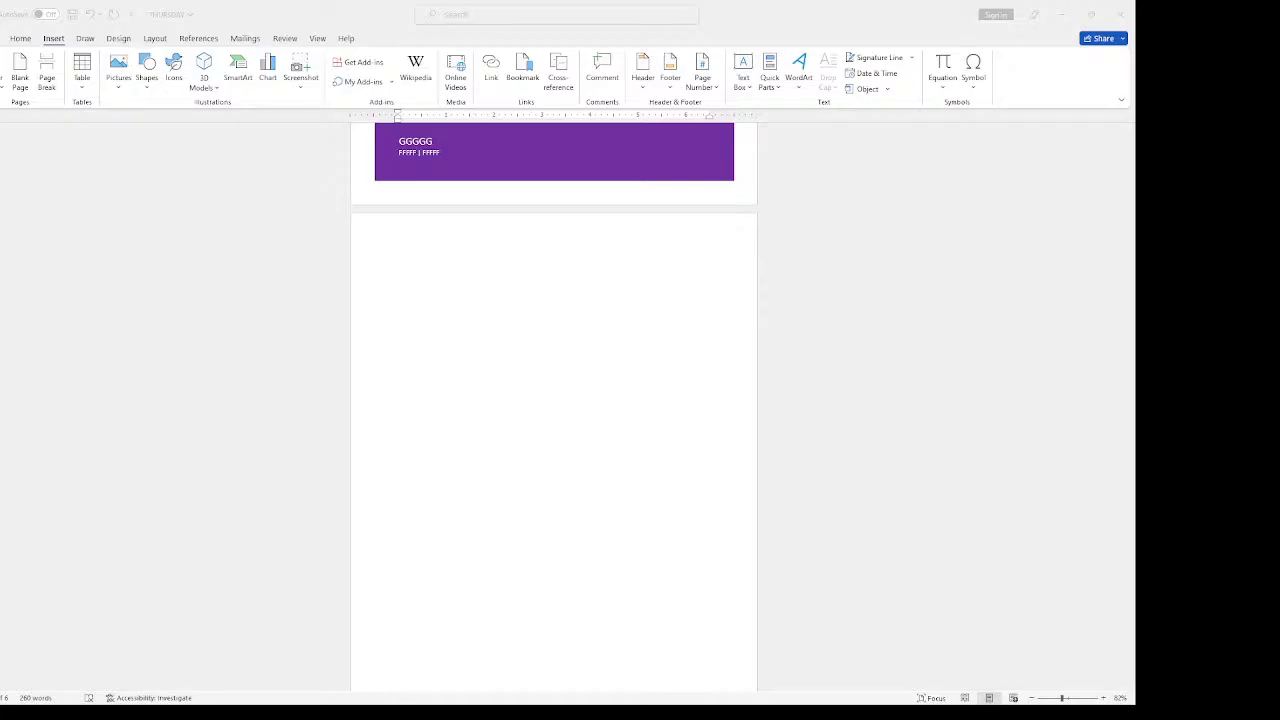
click(397, 284)
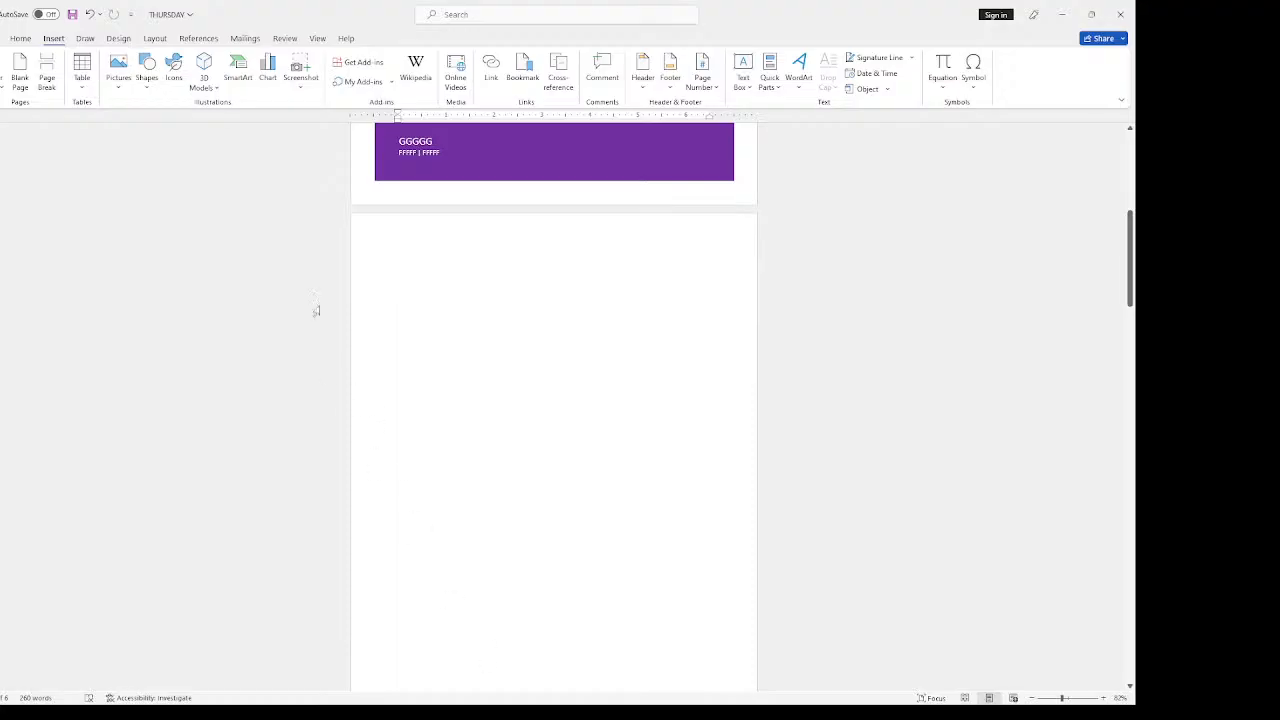
click(80, 86)
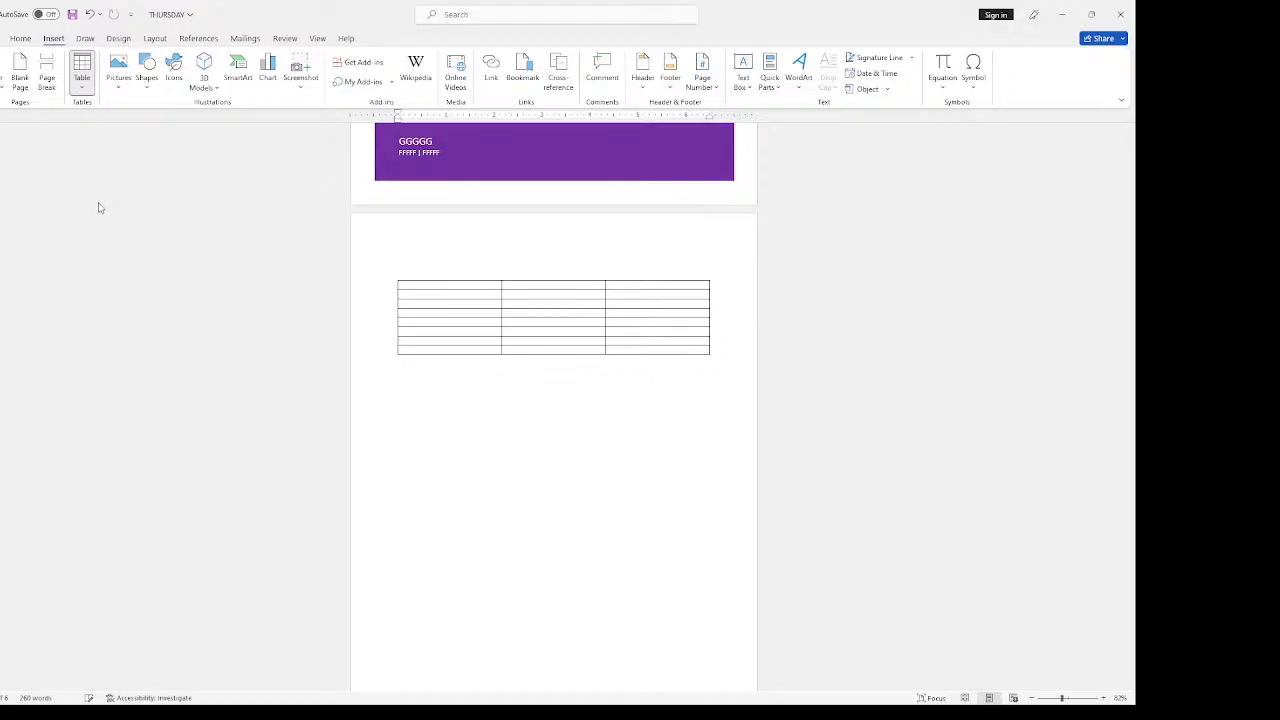
key(ctrl+z)
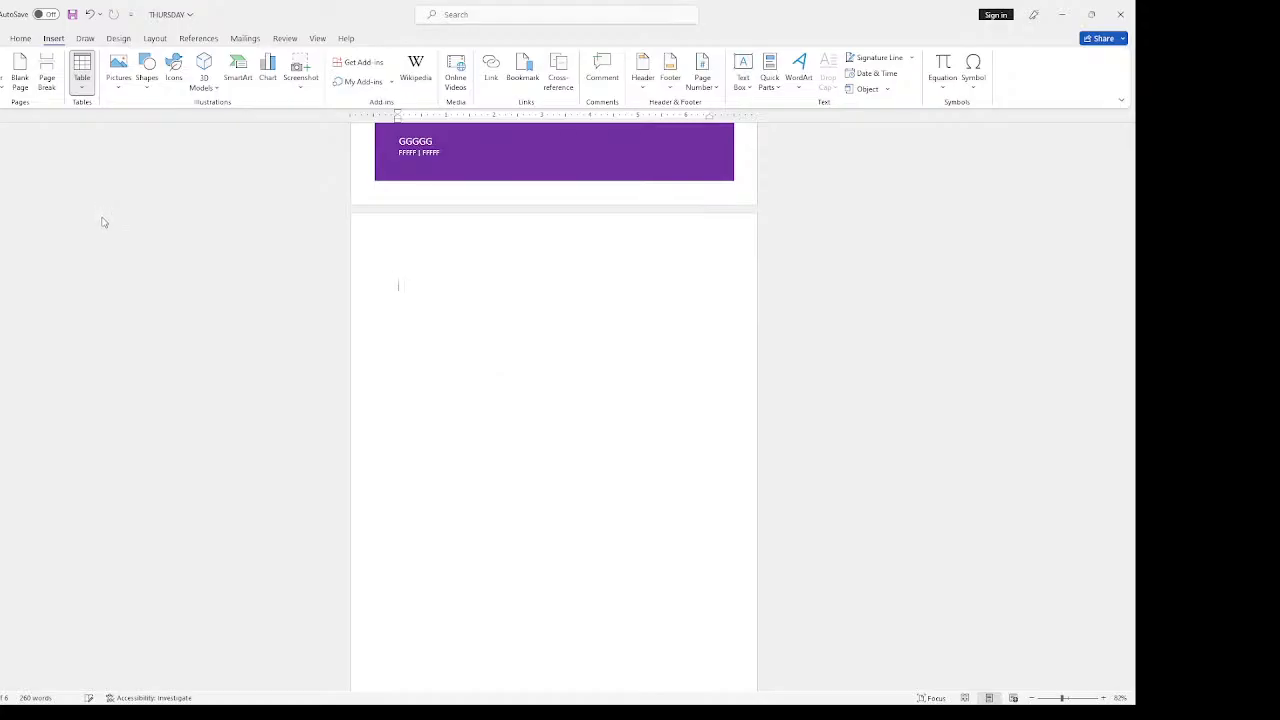
click(104, 228)
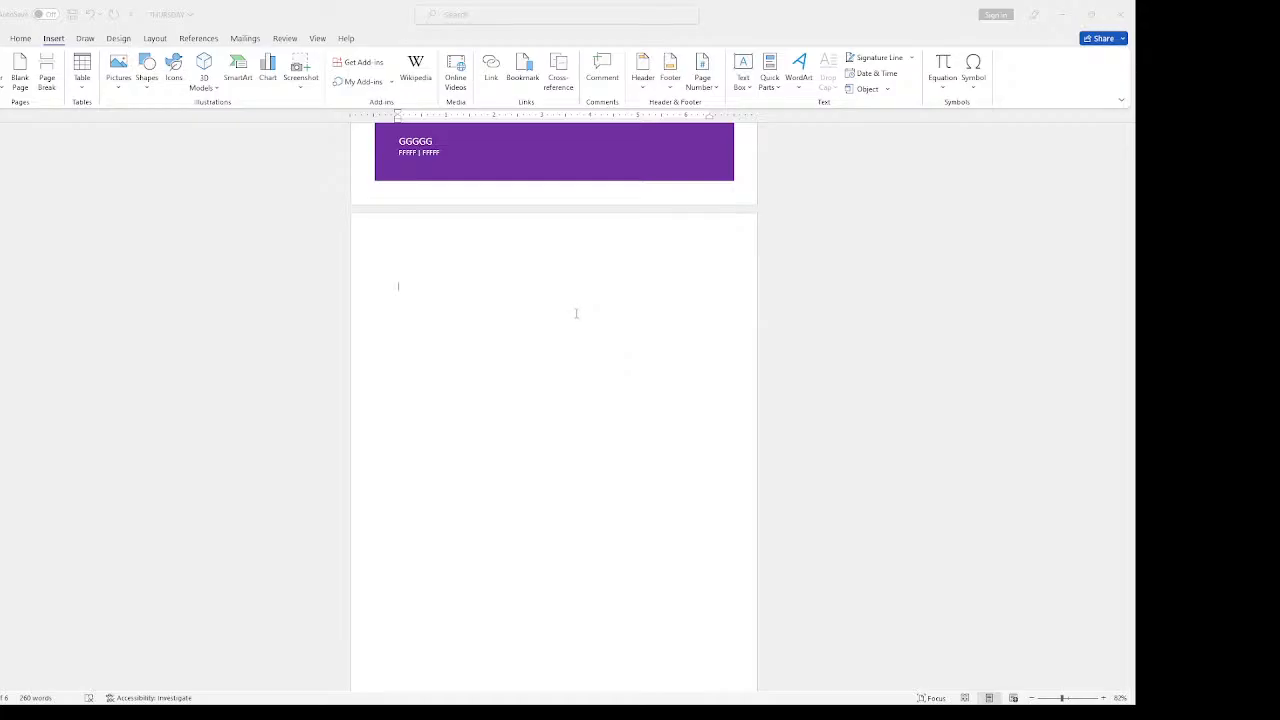
click(539, 417)
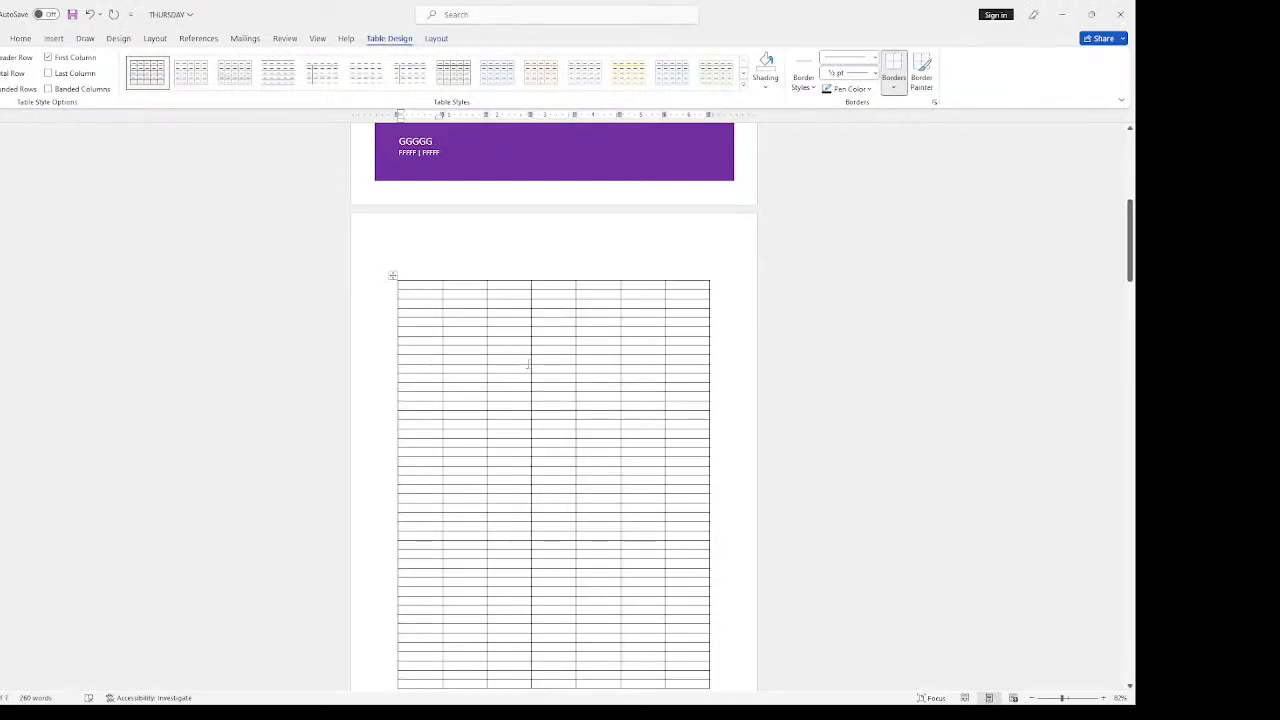
scroll(522, 445, down, 10)
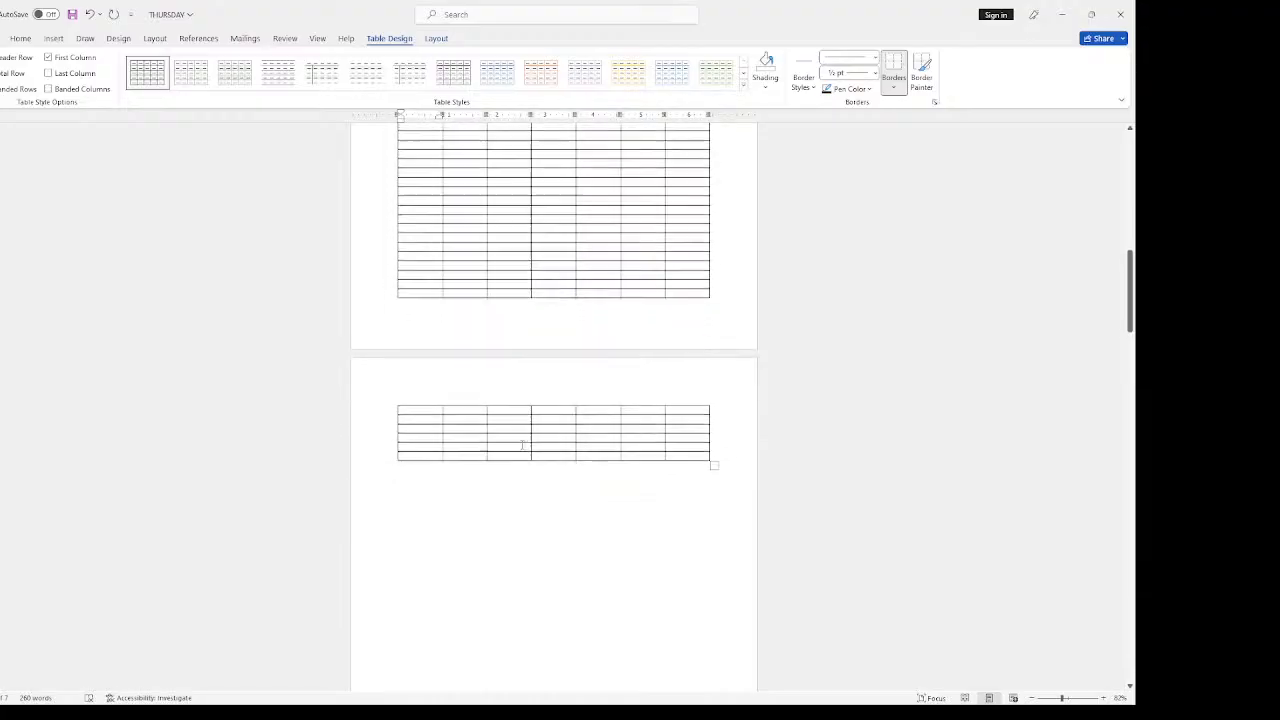
scroll(522, 445, up, 8)
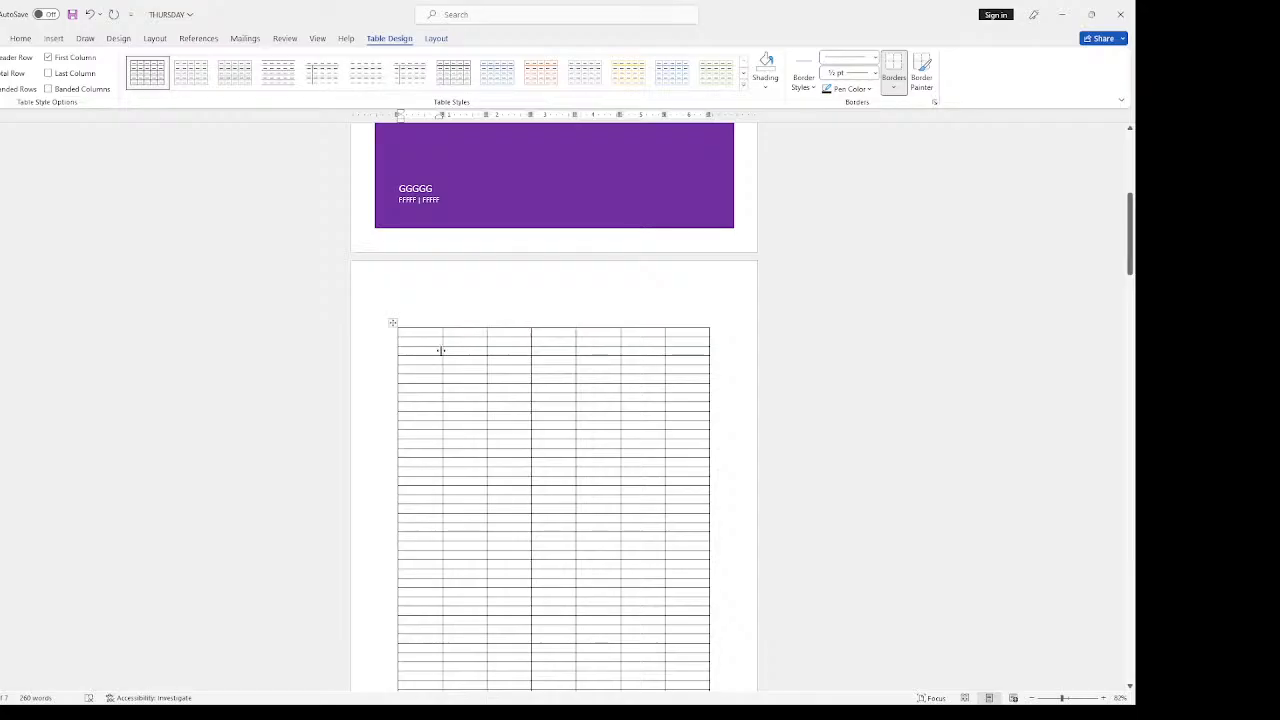
Step: Resize the table's cells by narrowing the first column, making the third row taller and widening the second column
drag(431, 349, 409, 351)
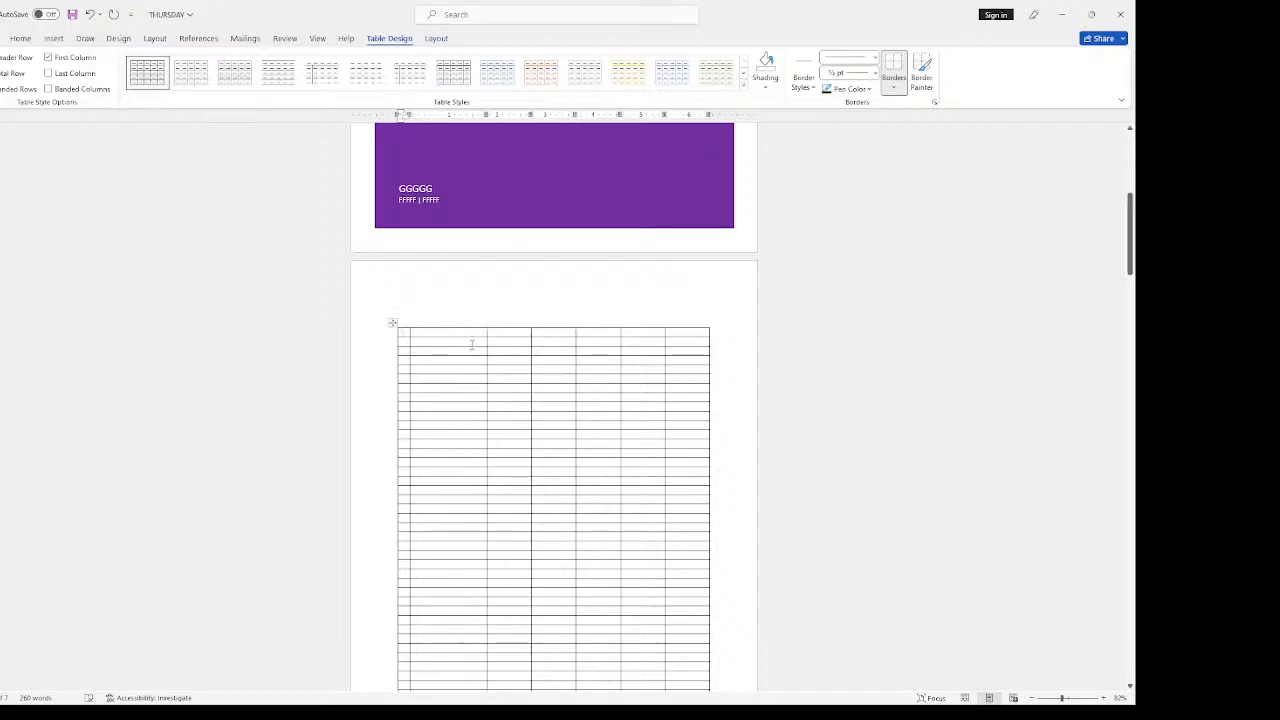
drag(468, 355, 472, 368)
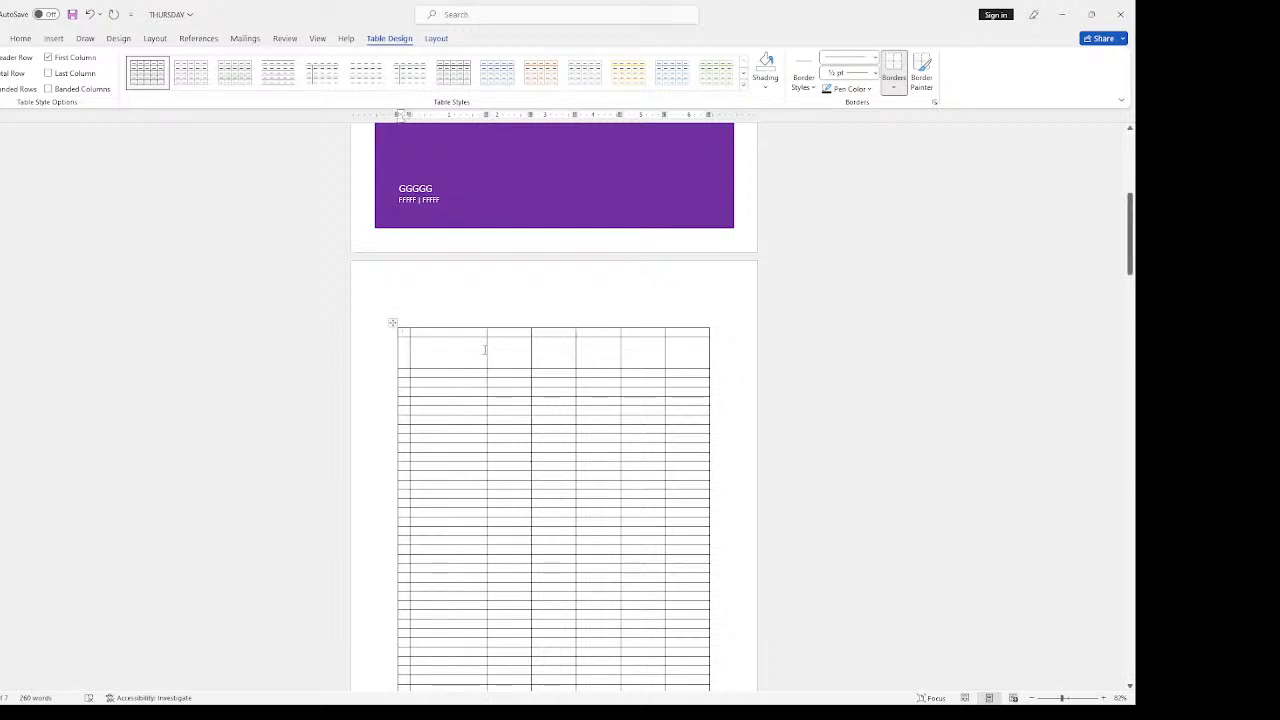
drag(487, 349, 512, 353)
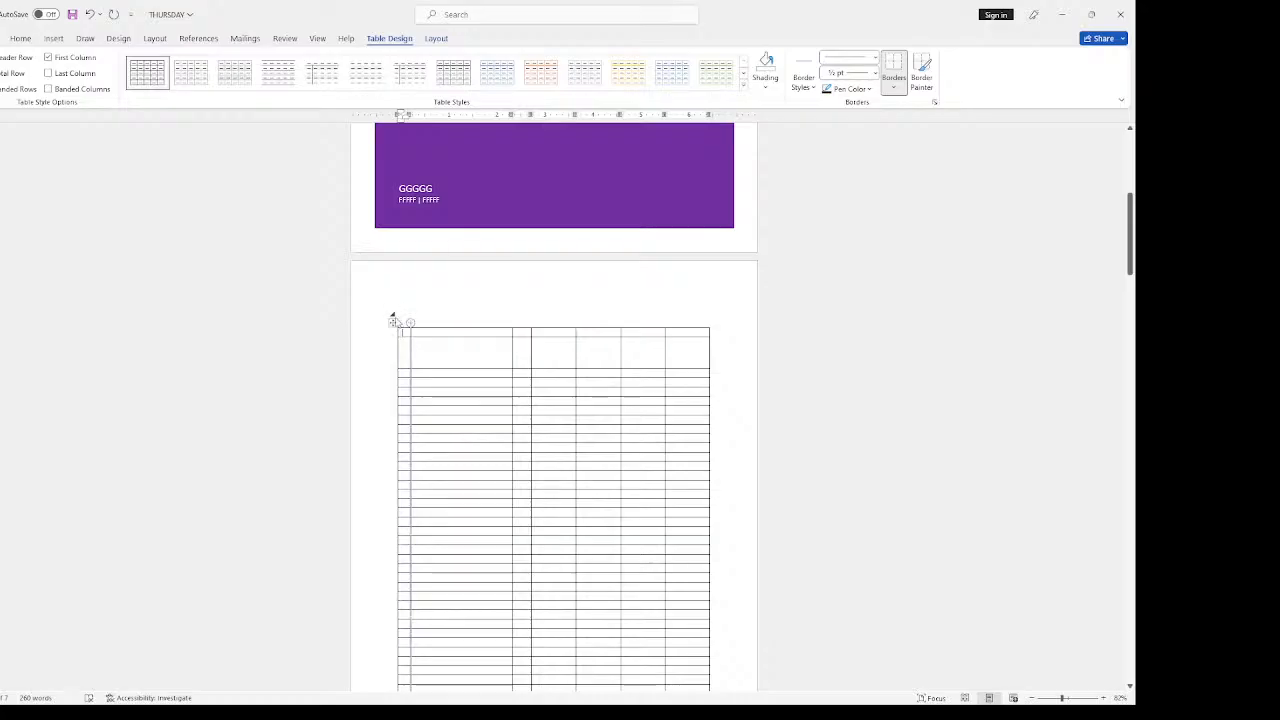
Step: Select the whole seven-column table and delete it from the page
click(393, 320)
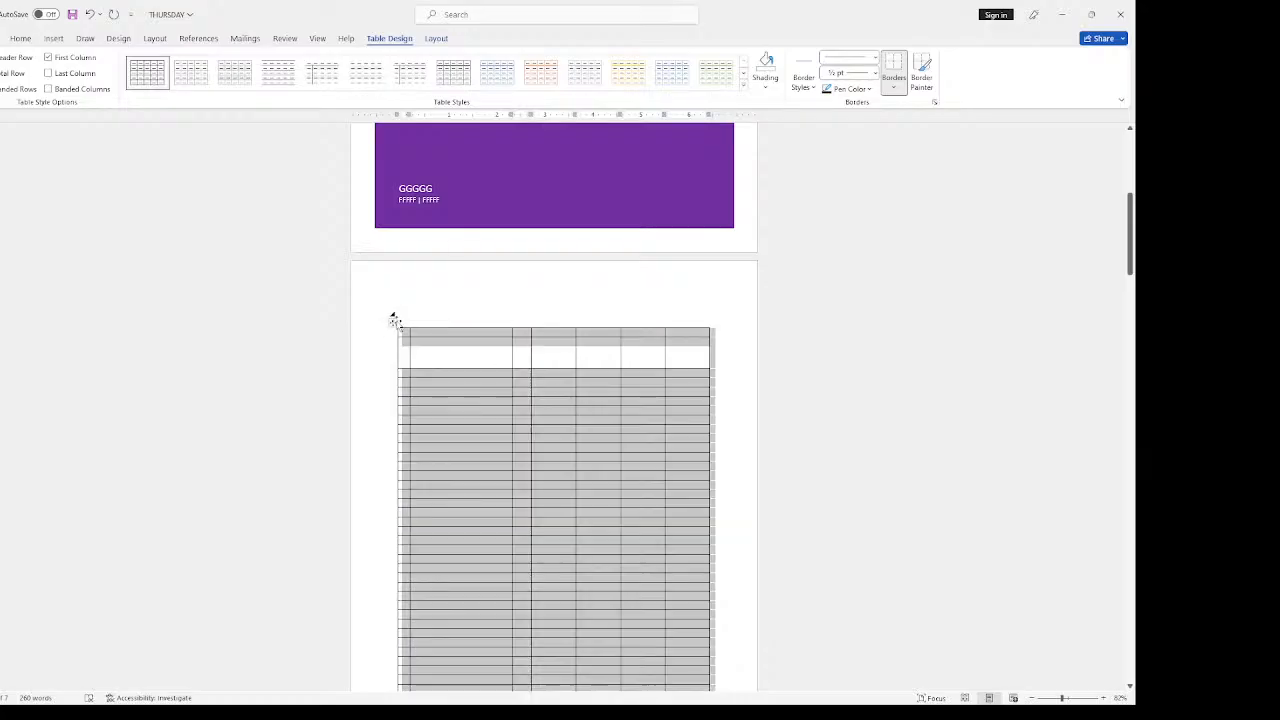
key(BackSpace)
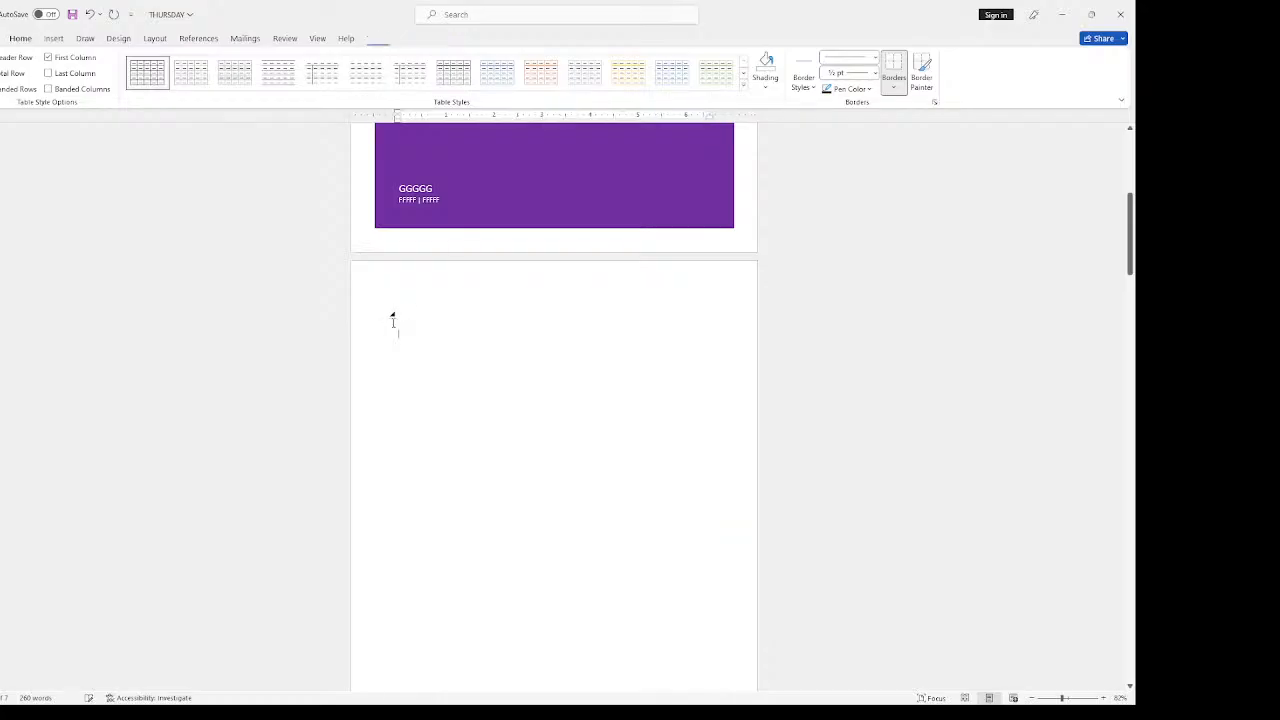
Step: Draw a table outline about 6.67" wide and 8.6" high on the blank page with the Draw Table tool
click(53, 38)
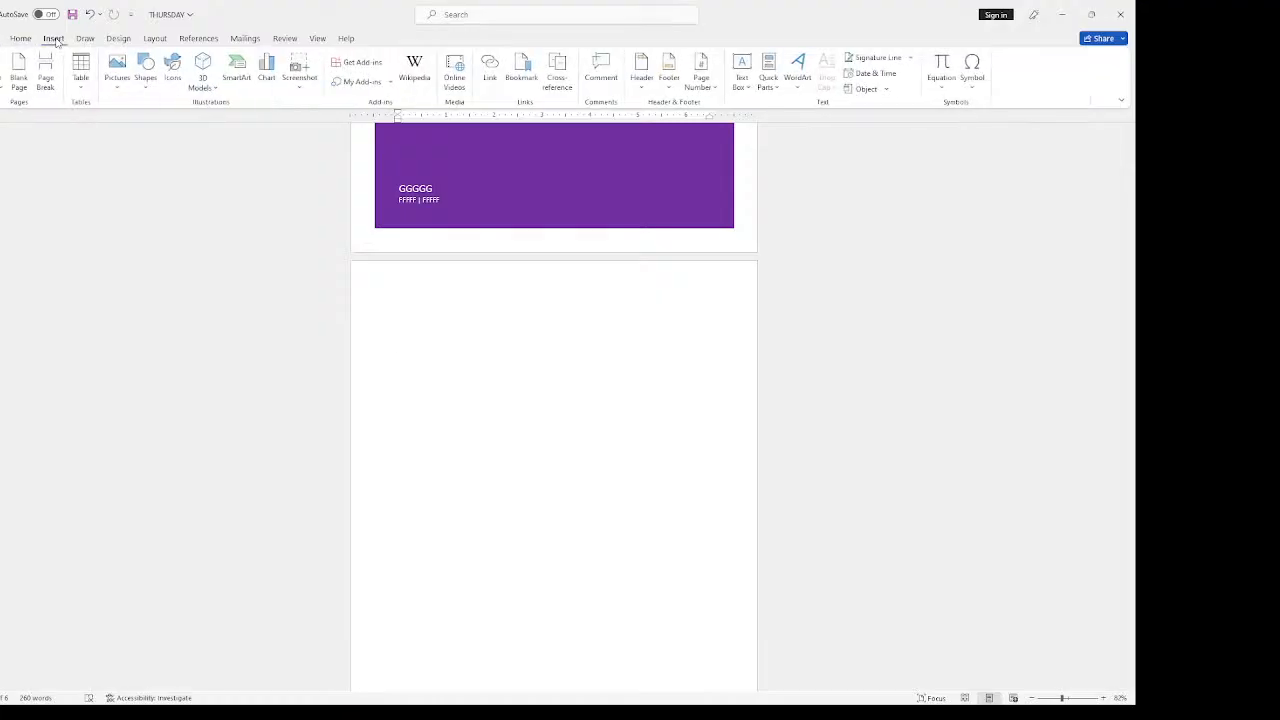
click(82, 70)
click(102, 196)
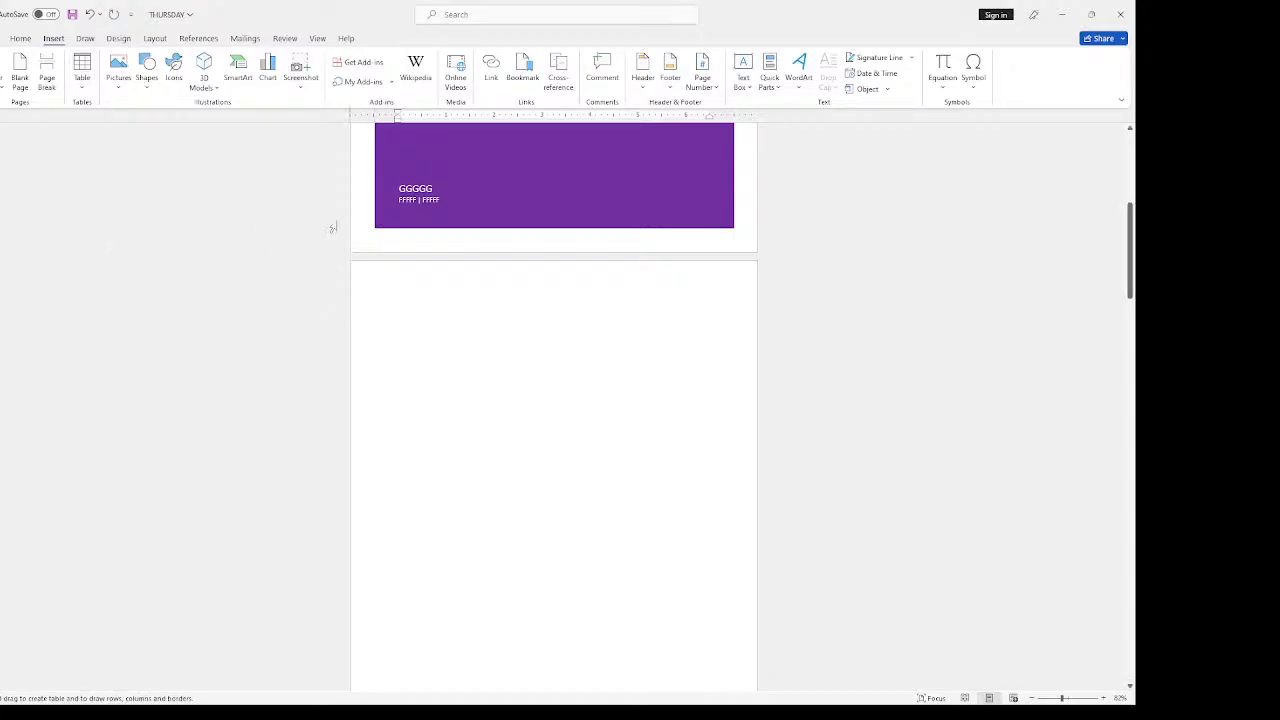
scroll(380, 290, down, 3)
mouse_move(395, 177)
mouse_down()
mouse_move(409, 243)
mouse_move(695, 578)
mouse_up()
drag(718, 594, 717, 596)
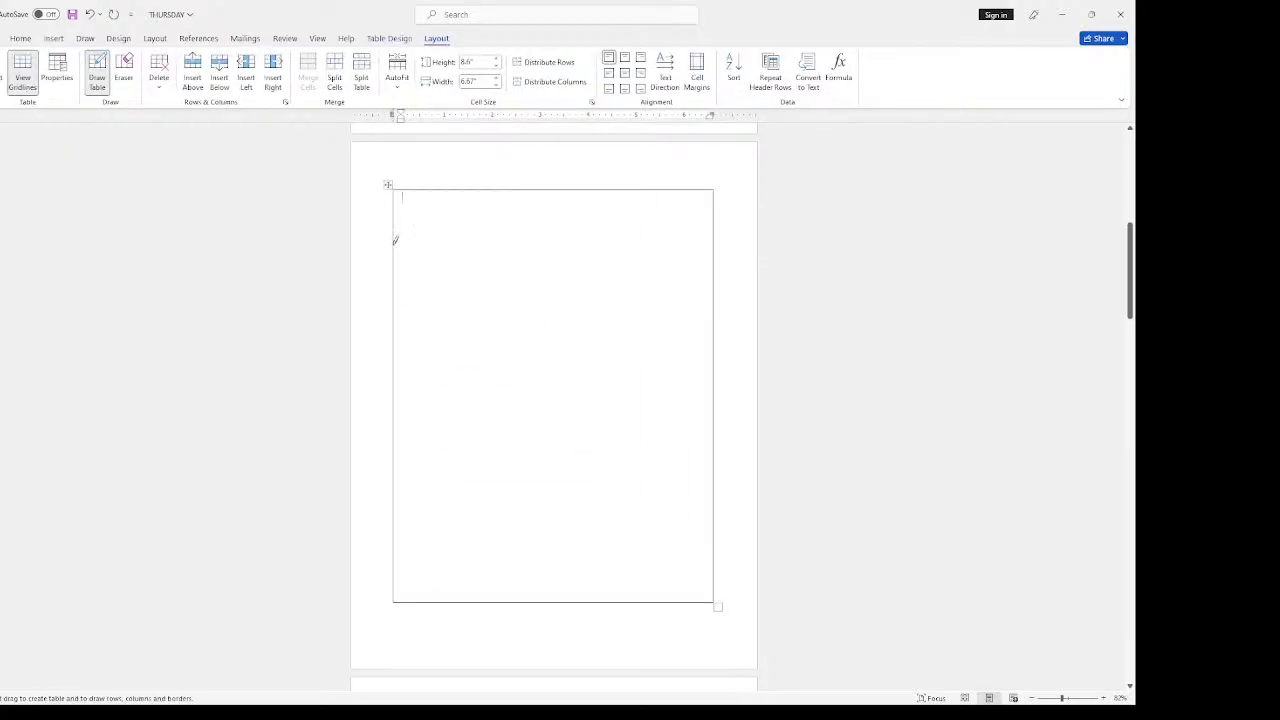
Step: Divide the drawn table into a full-width header row and three columns, splitting the last column into five rows with two cells in the lowest
mouse_move(395, 240)
mouse_down()
mouse_move(508, 245)
mouse_move(535, 264)
mouse_move(539, 354)
mouse_move(629, 363)
mouse_move(614, 480)
mouse_move(700, 481)
mouse_up()
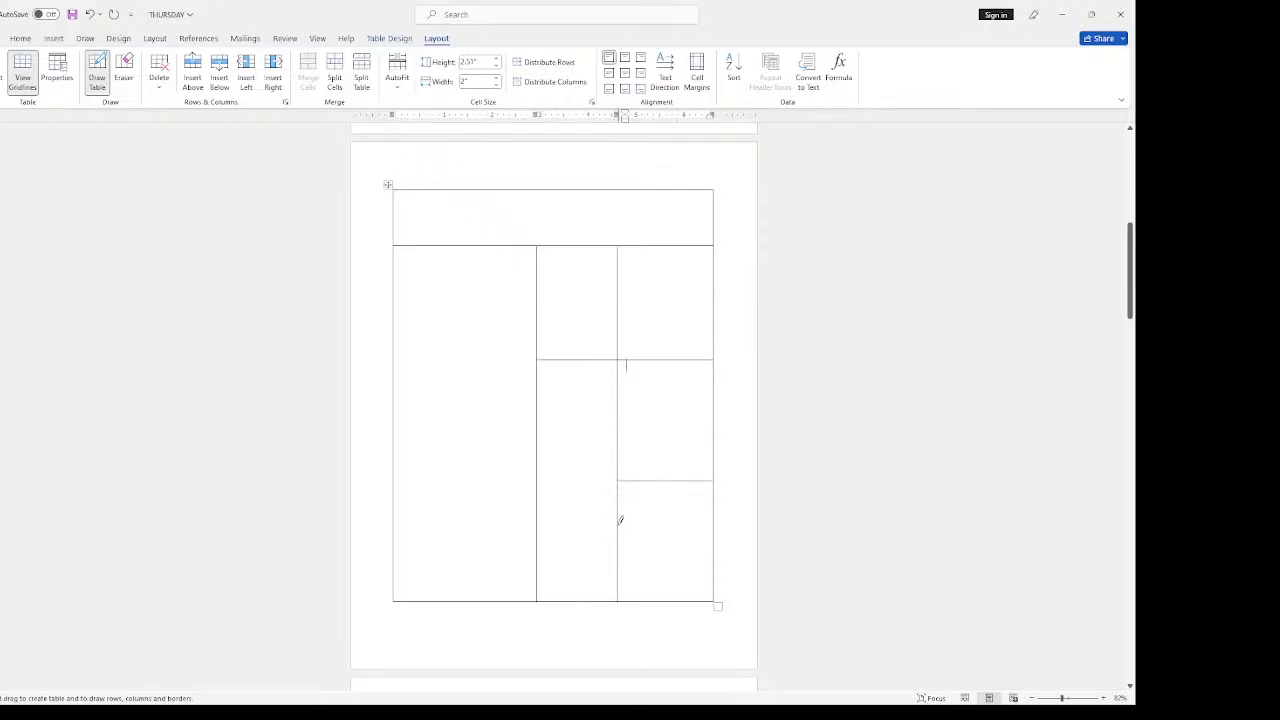
drag(619, 520, 708, 526)
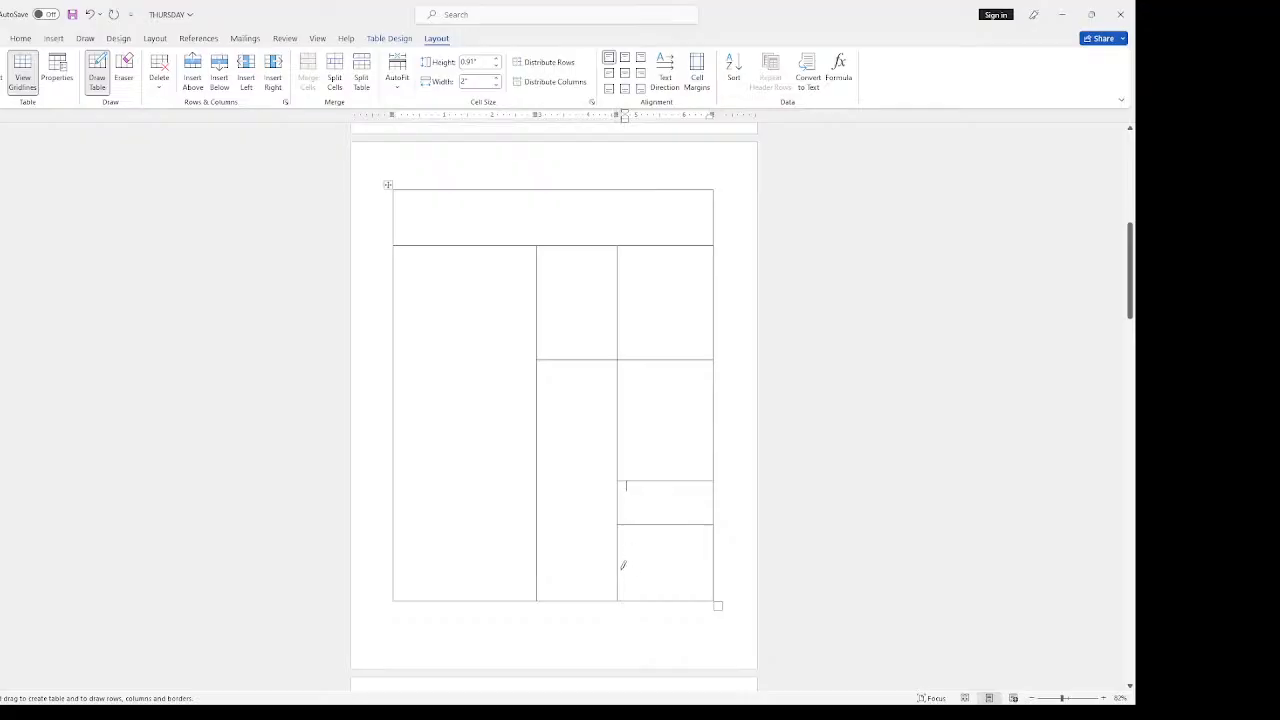
drag(620, 566, 686, 565)
drag(668, 566, 664, 598)
key(Escape)
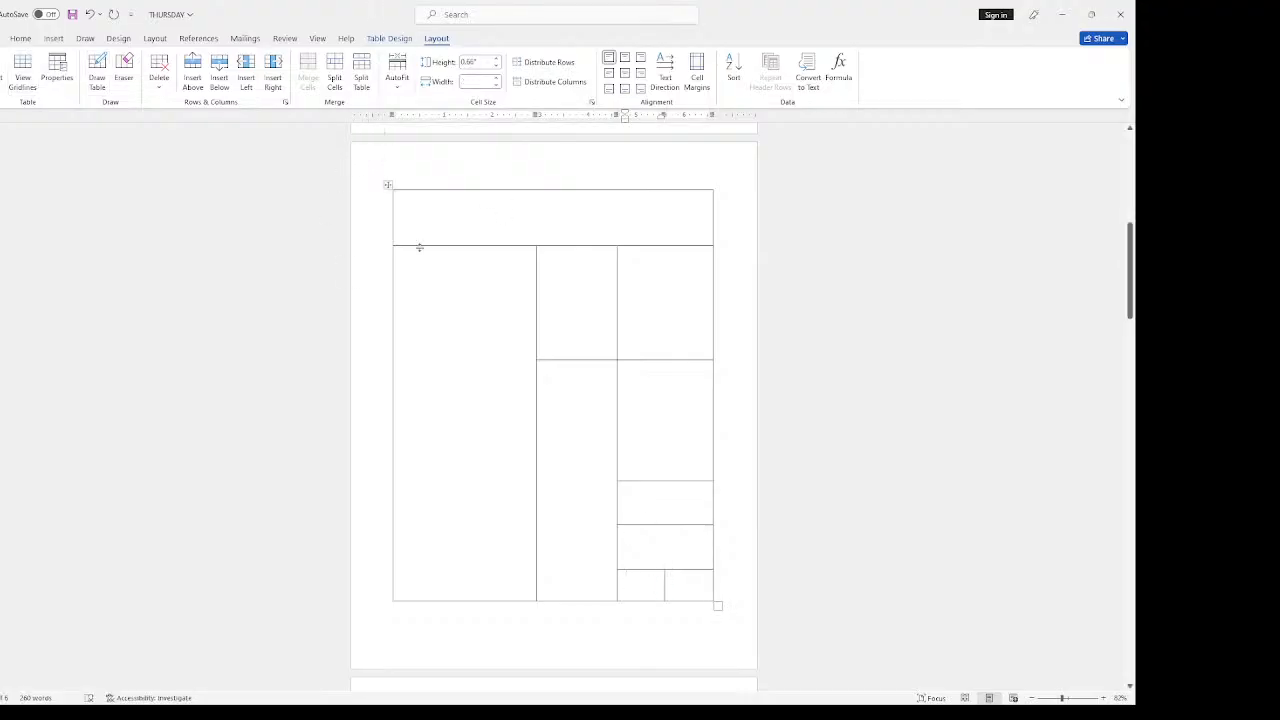
Step: Insert an embedded Excel spreadsheet on the blank page following the drawn table
scroll(360, 190, down, 5)
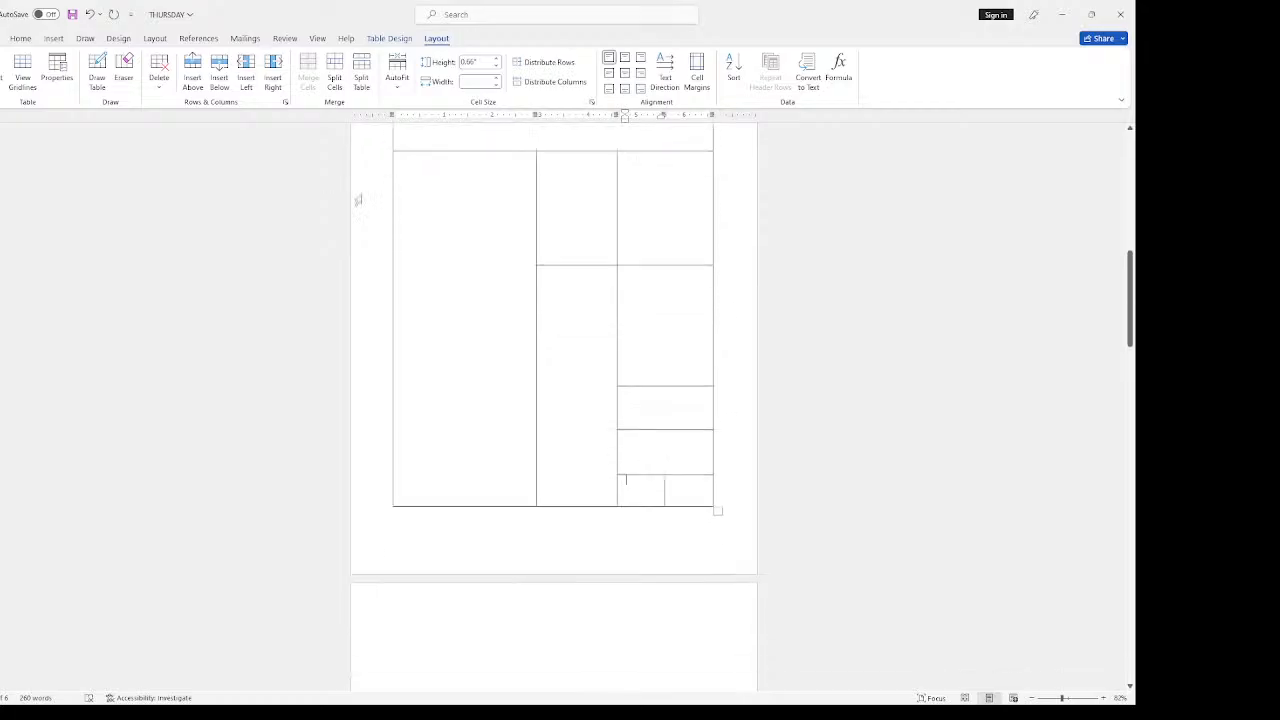
click(415, 306)
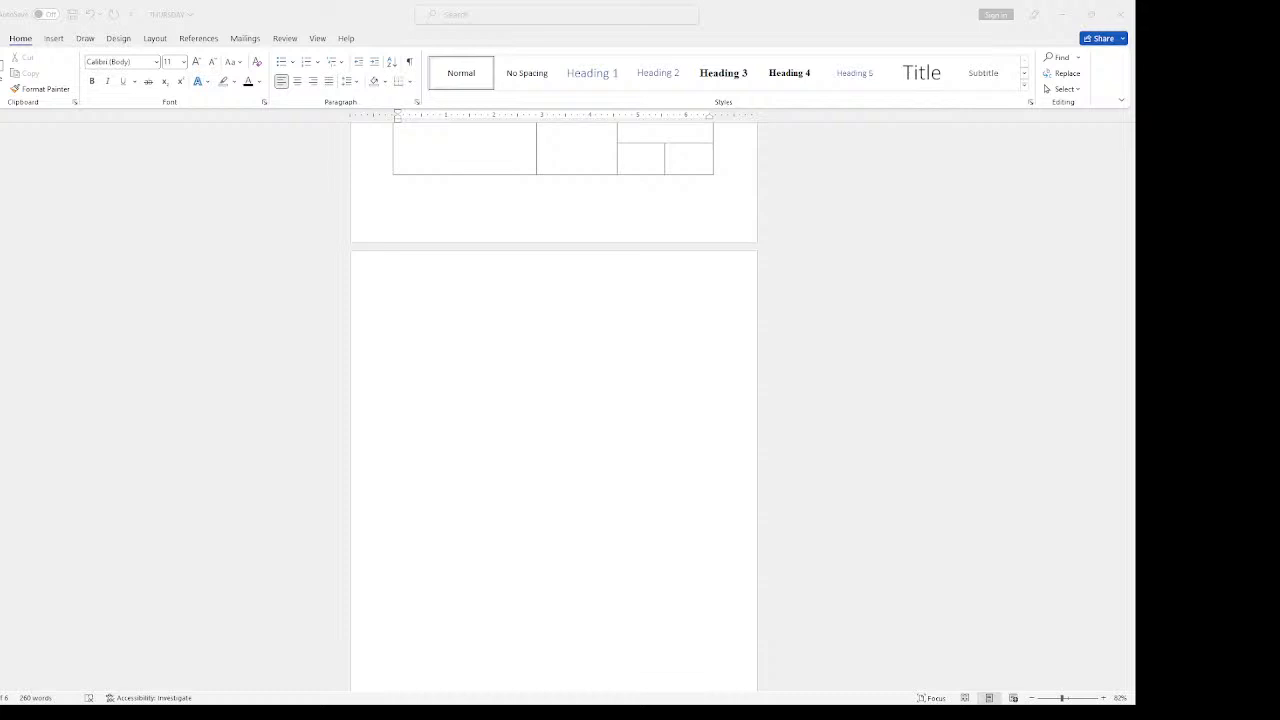
click(54, 38)
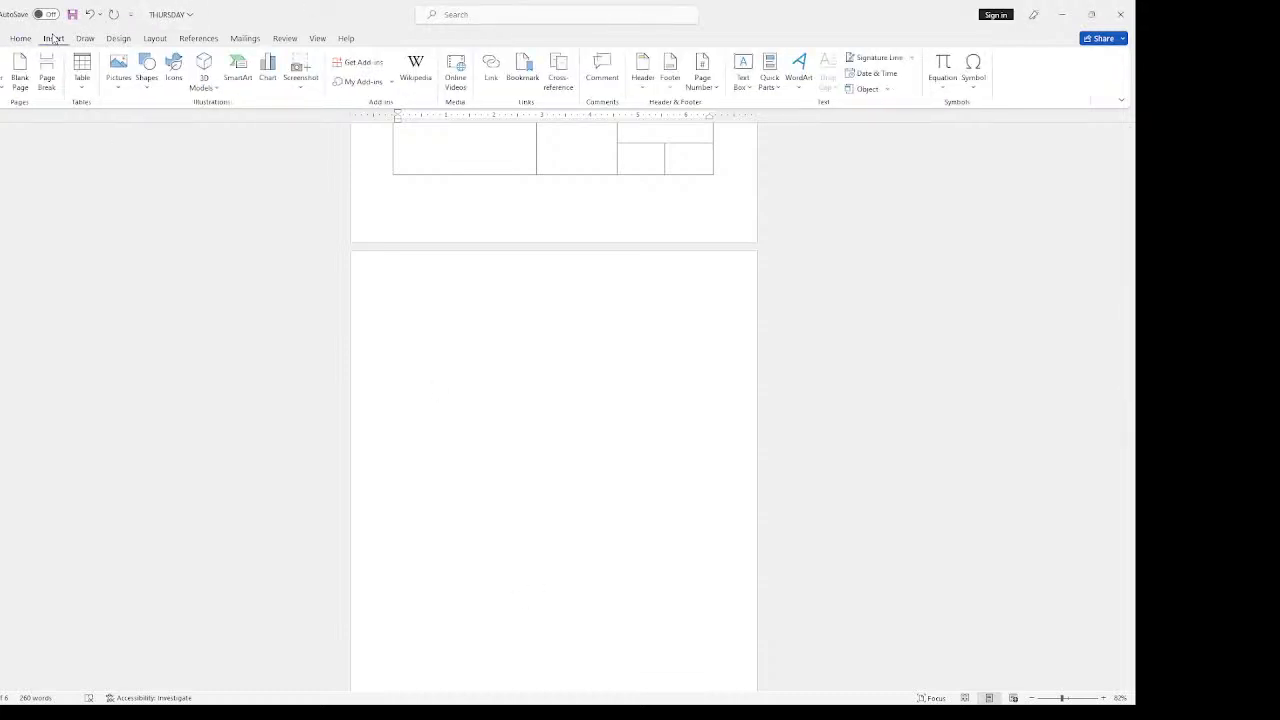
click(82, 88)
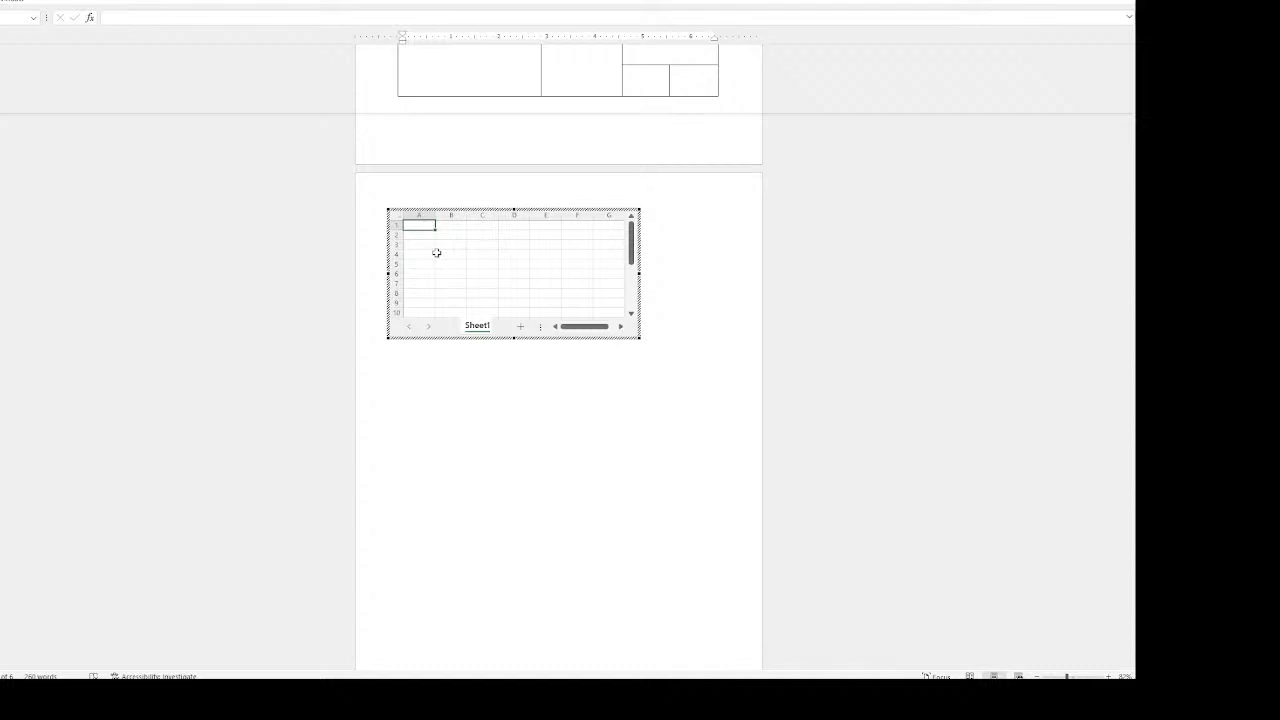
Step: Enter GGG in A1, TT in B4, TT in D5, GGG in C7 and GGG in E8 of the embedded worksheet
text(GGG)
click(451, 254)
text(TT)
click(514, 264)
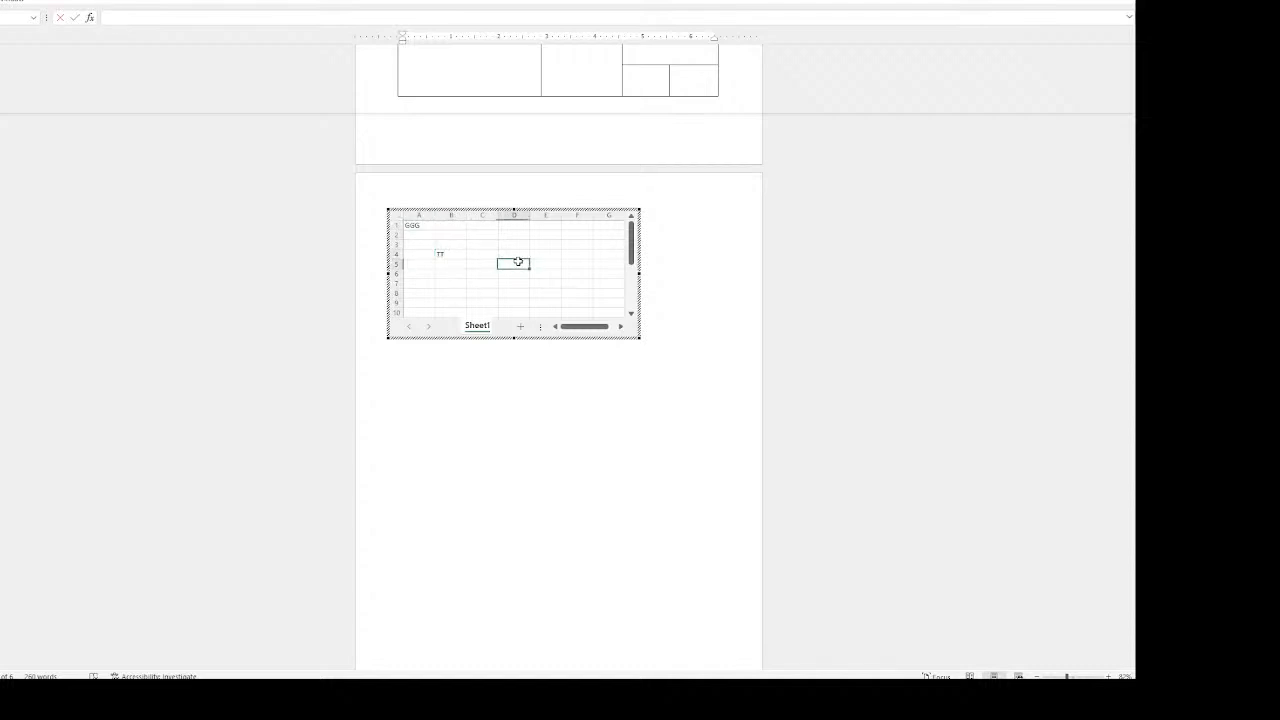
text(TT)
click(485, 284)
text(GGG)
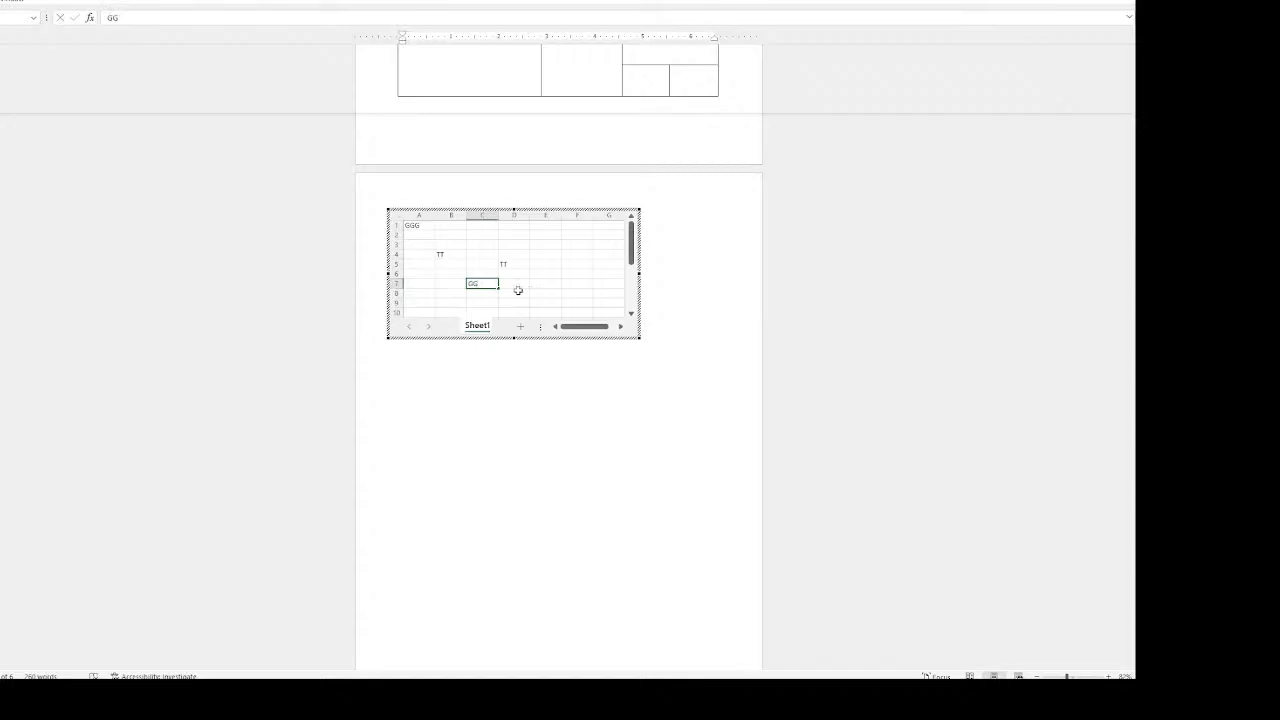
click(551, 293)
text(GGG)
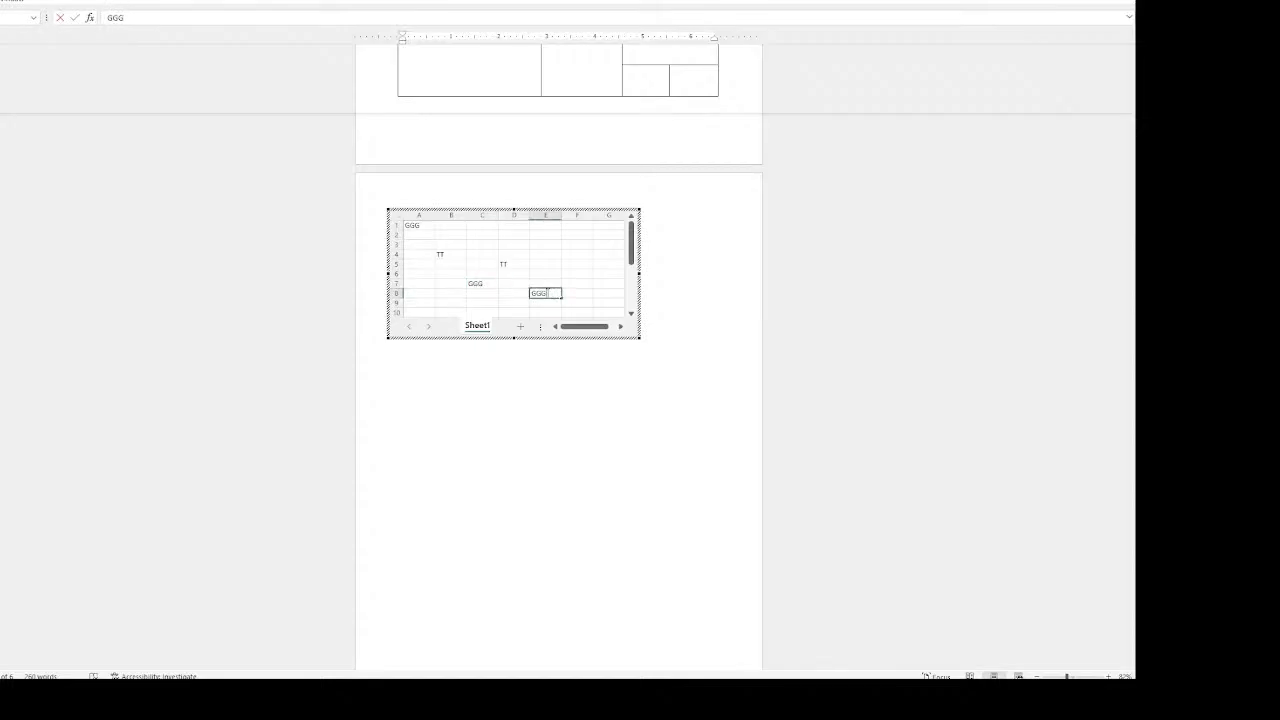
Step: Leave the embedded worksheet's editing mode and delete the worksheet from the page
click(443, 472)
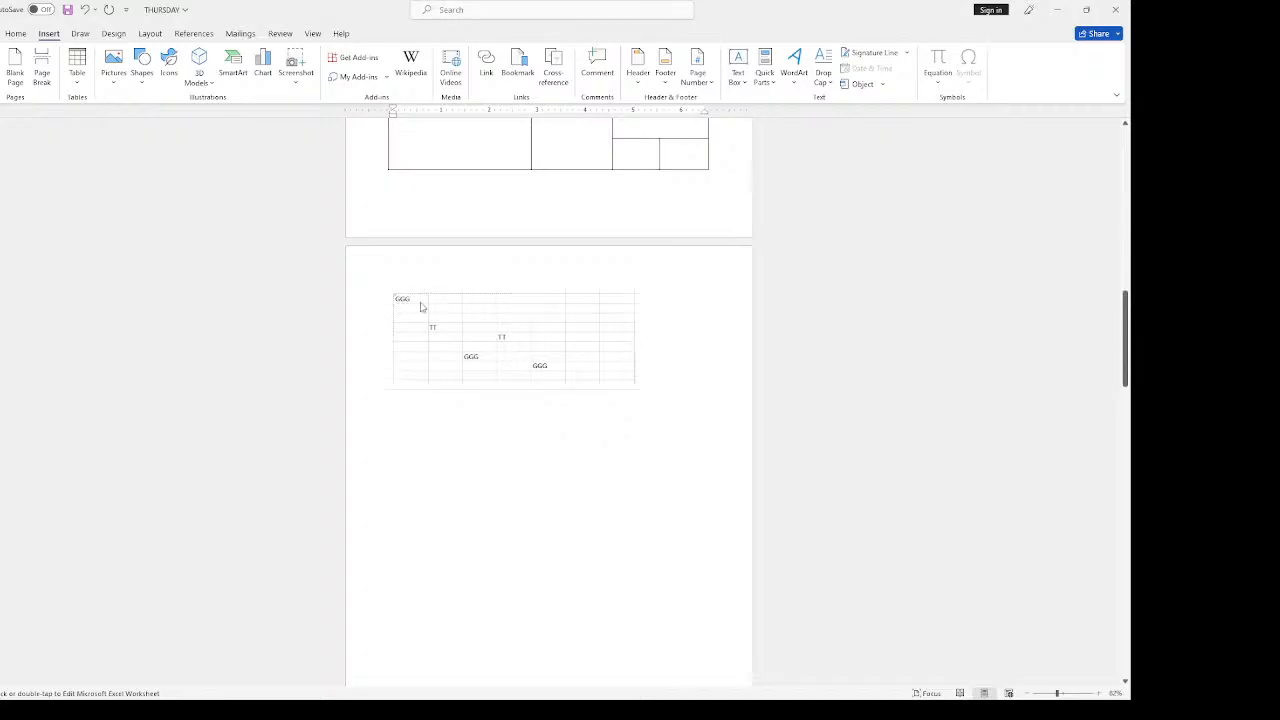
key(Delete)
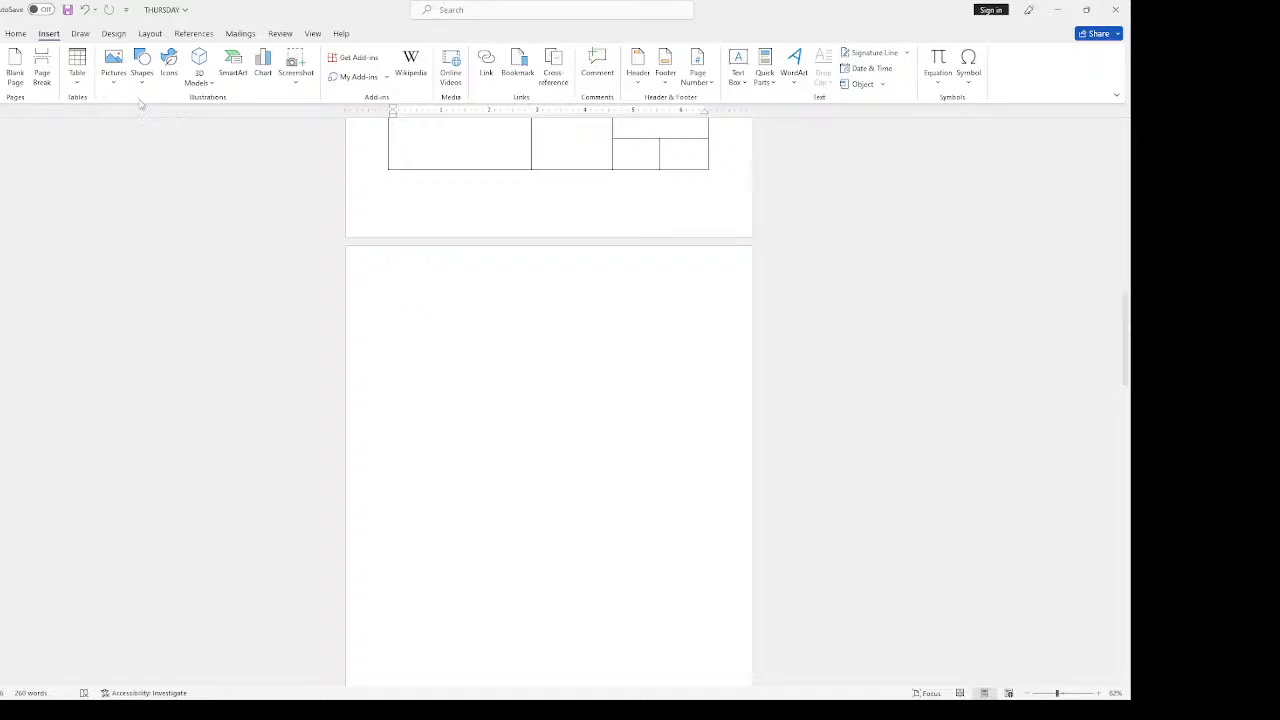
Step: Insert the ready-made Quick Table titled "Enrollment in local colleges, 2005" on the blank page
click(77, 92)
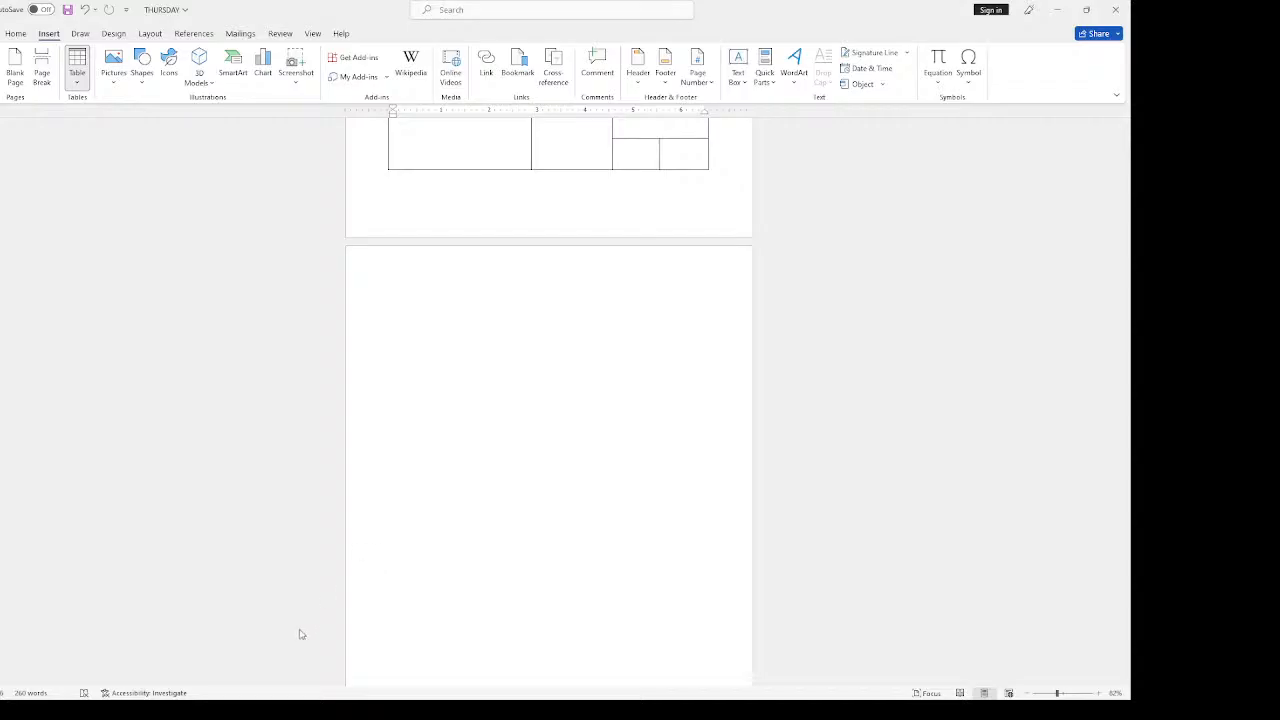
text(Enrollment in local colleges, 2005 College	New students	Graduating students	Change Undergraduate Cedar University	110	103	+7 Elm College	223	214	+9 Maple Academy	197	120	+77 Pine College	134	121	+13 Oak Institute	202	210	-8 Graduate Cedar University	24	20	+4 Elm College	43	53	-10 Maple Academy	3	11	-8 Pine College	9	4	+5 Oak Institute	53	52	+1 Total	998	908	90 Source: Fictitious data, for illustration purposes only)
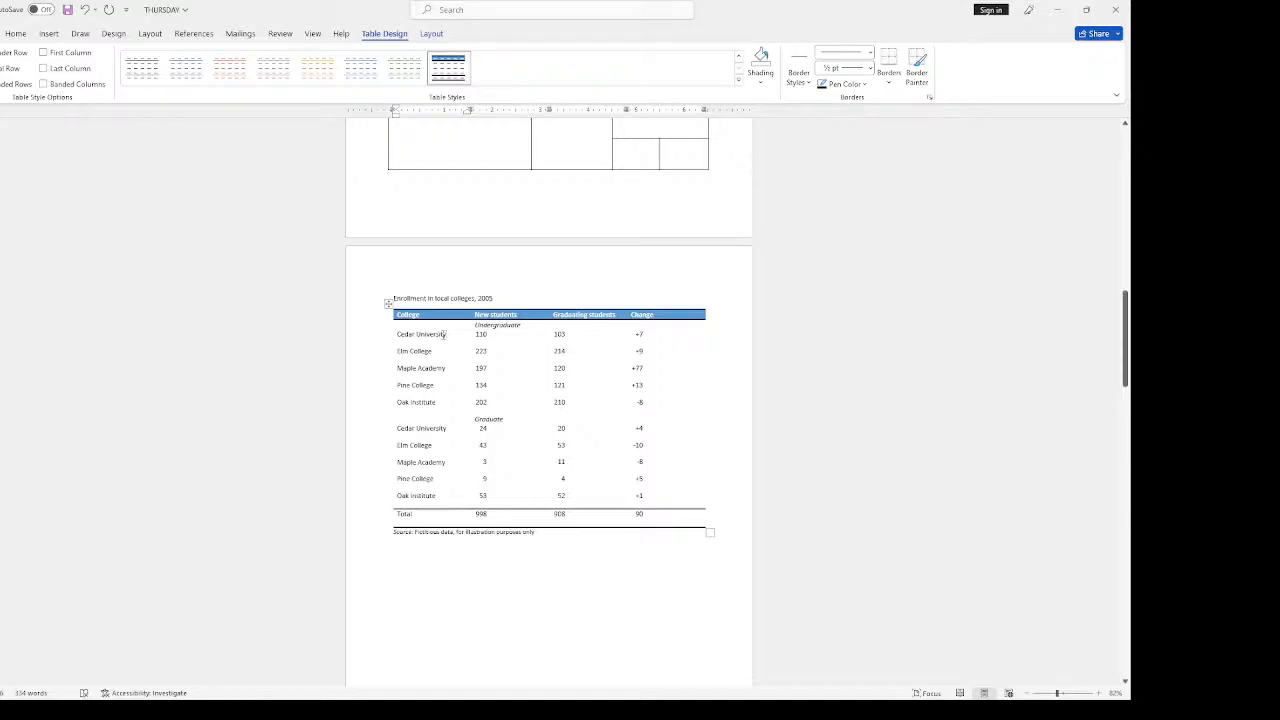
Step: Replace Cedar University in the Undergraduate section of the enrollment table with MONDAY
click(447, 334)
key(BackSpace)
key(BackSpace)
key(BackSpace)
key(BackSpace)
text(MO)
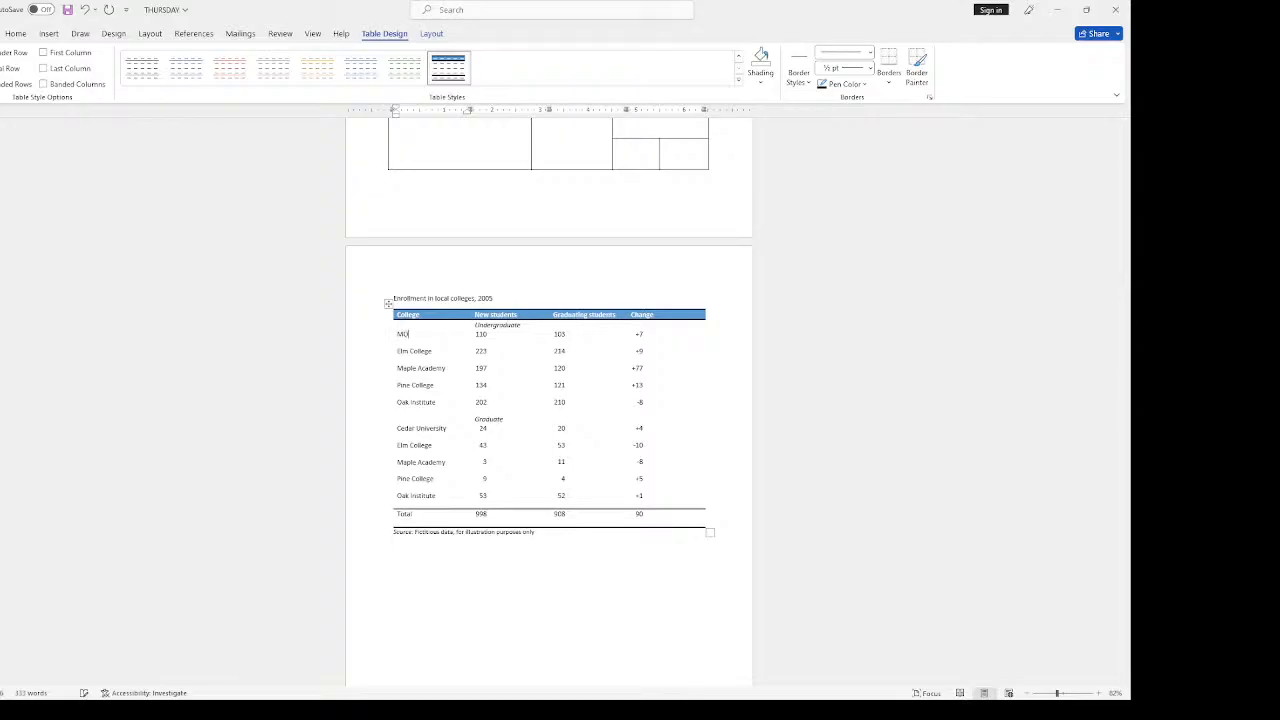
text(NOAY)
Step: Replace Elm College with TUESDAY and Maple Academy with WEDNESDAY in the Undergraduate section
click(393, 351)
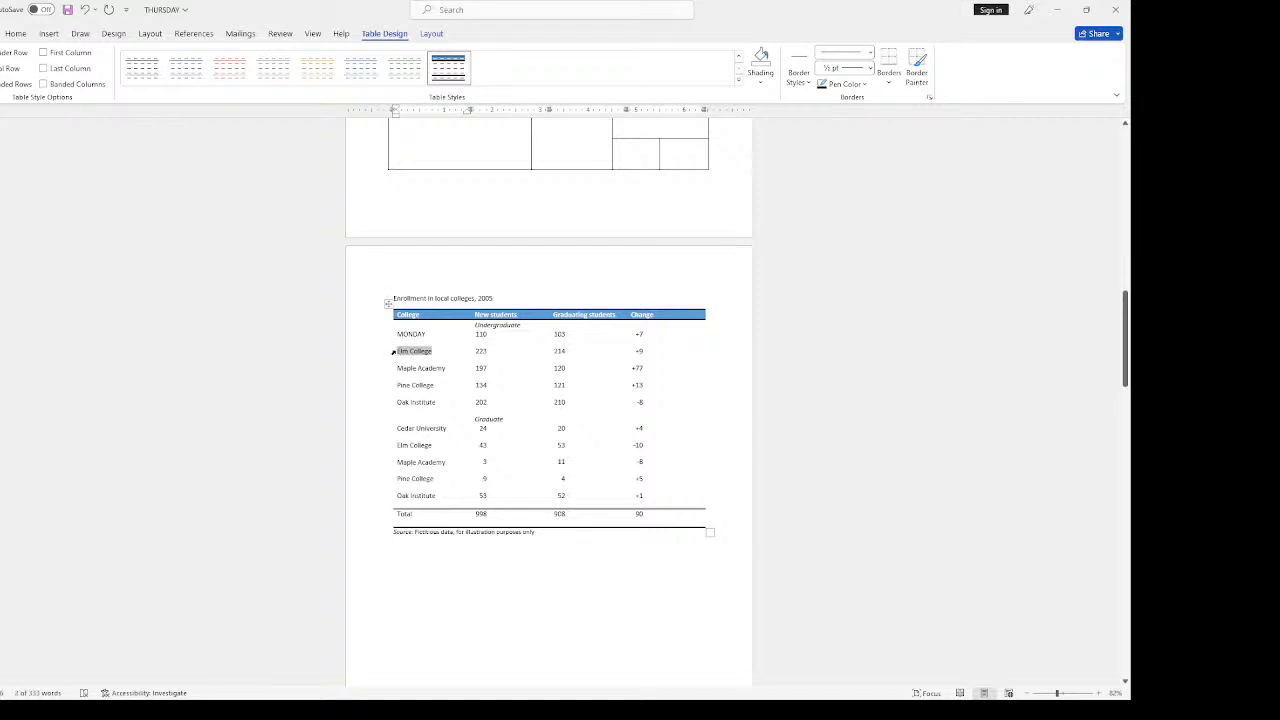
text(TUE)
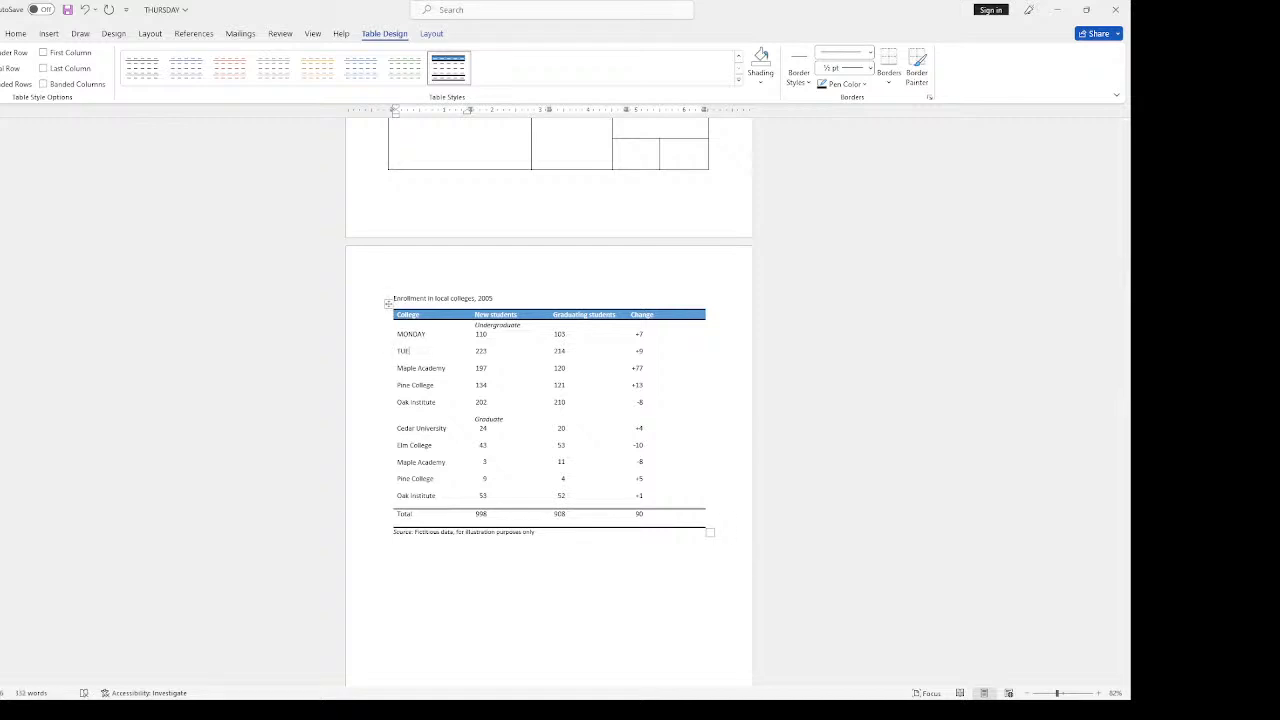
text(SDAY)
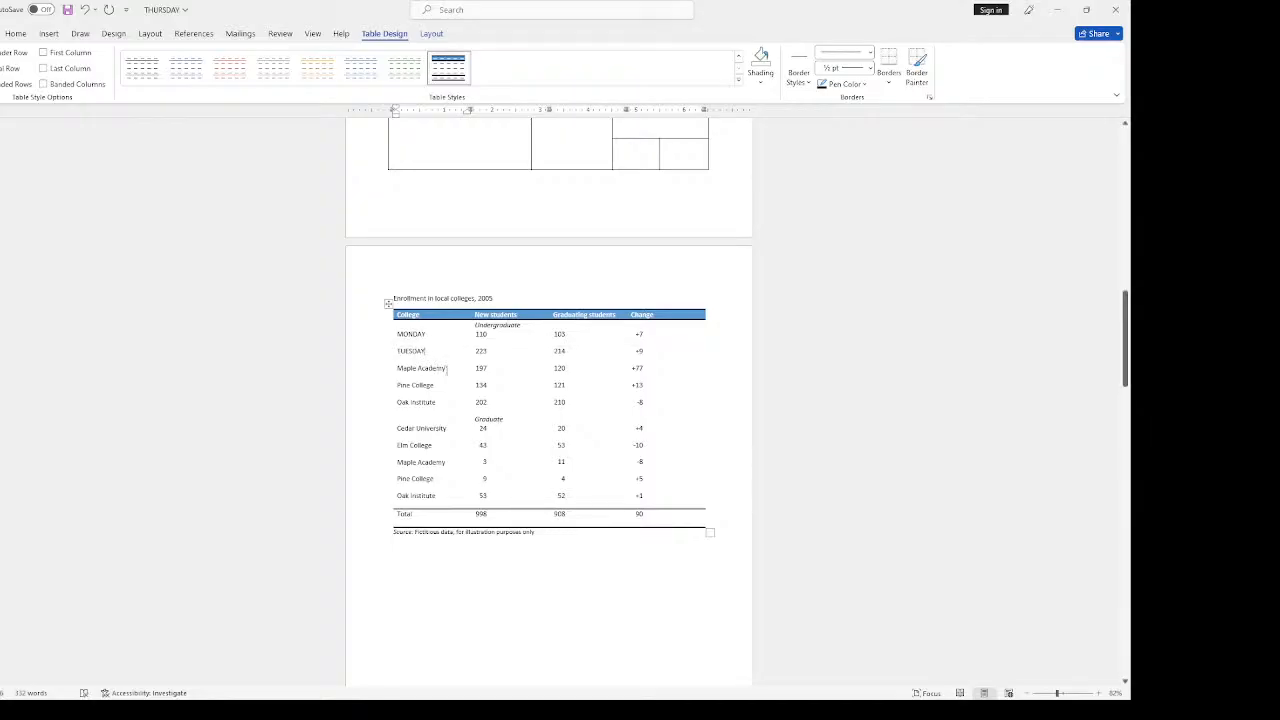
drag(447, 369, 385, 373)
text(WEDNESDAY)
Step: Replace Pine College with THURSDAY and Oak Institute with FRIDAY in the Undergraduate section
drag(434, 386, 396, 386)
click(434, 385)
drag(437, 385, 395, 386)
text(THURS)
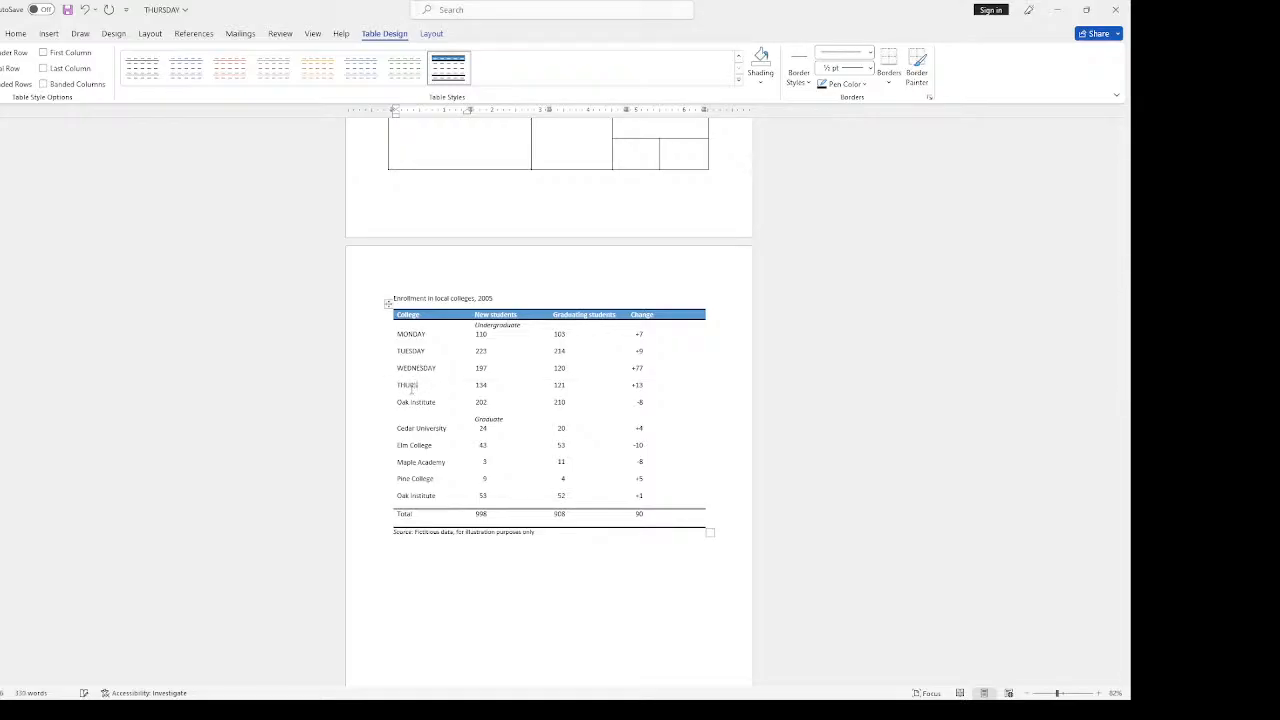
text(DAY)
drag(434, 402, 390, 401)
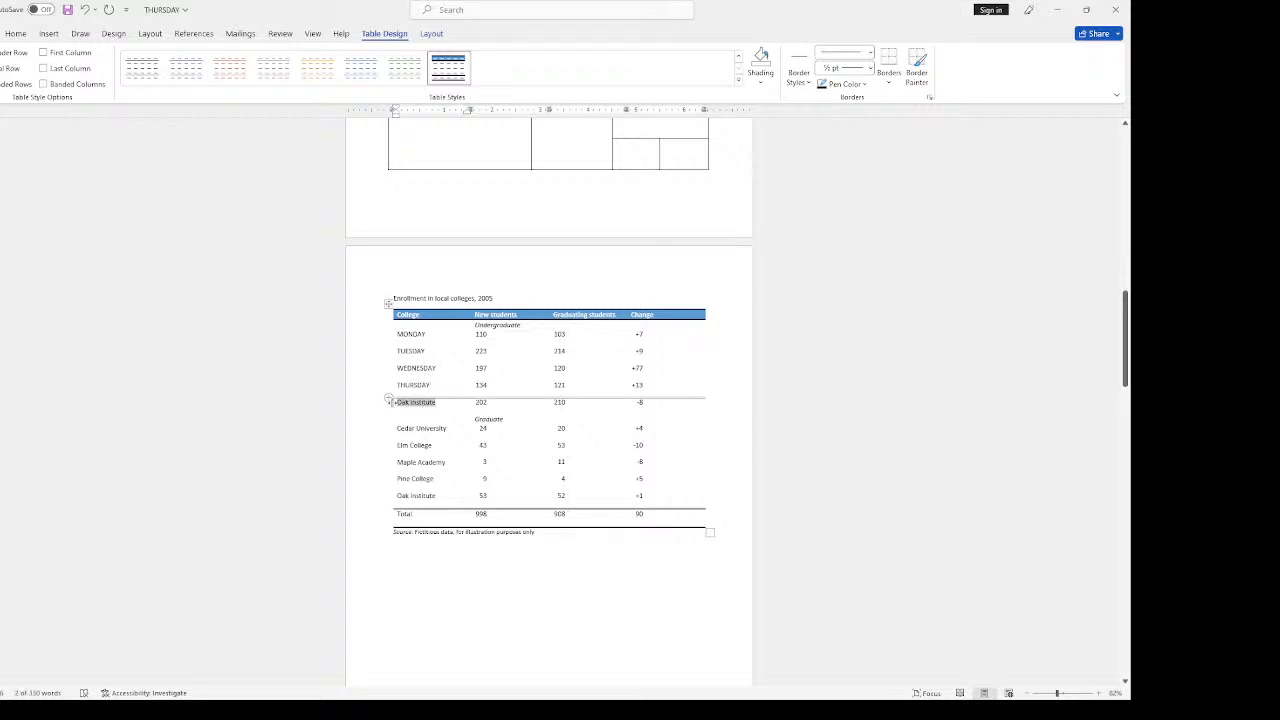
text(FRID)
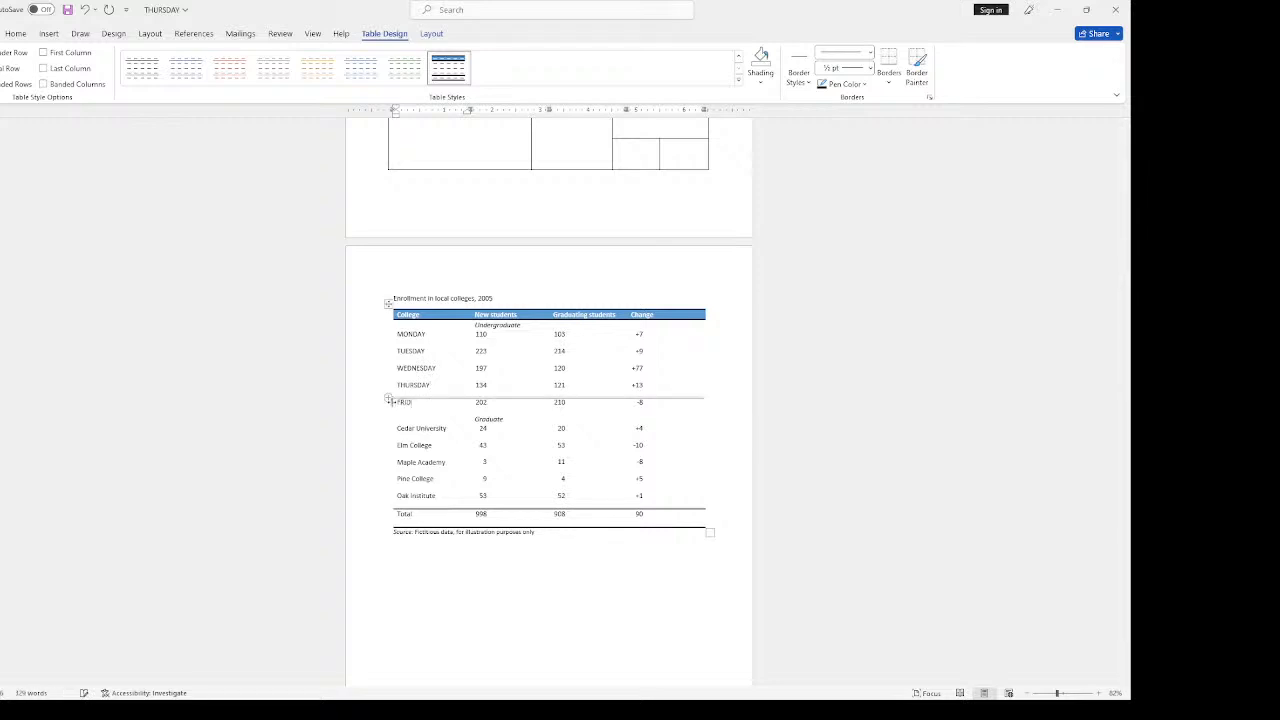
text(AY)
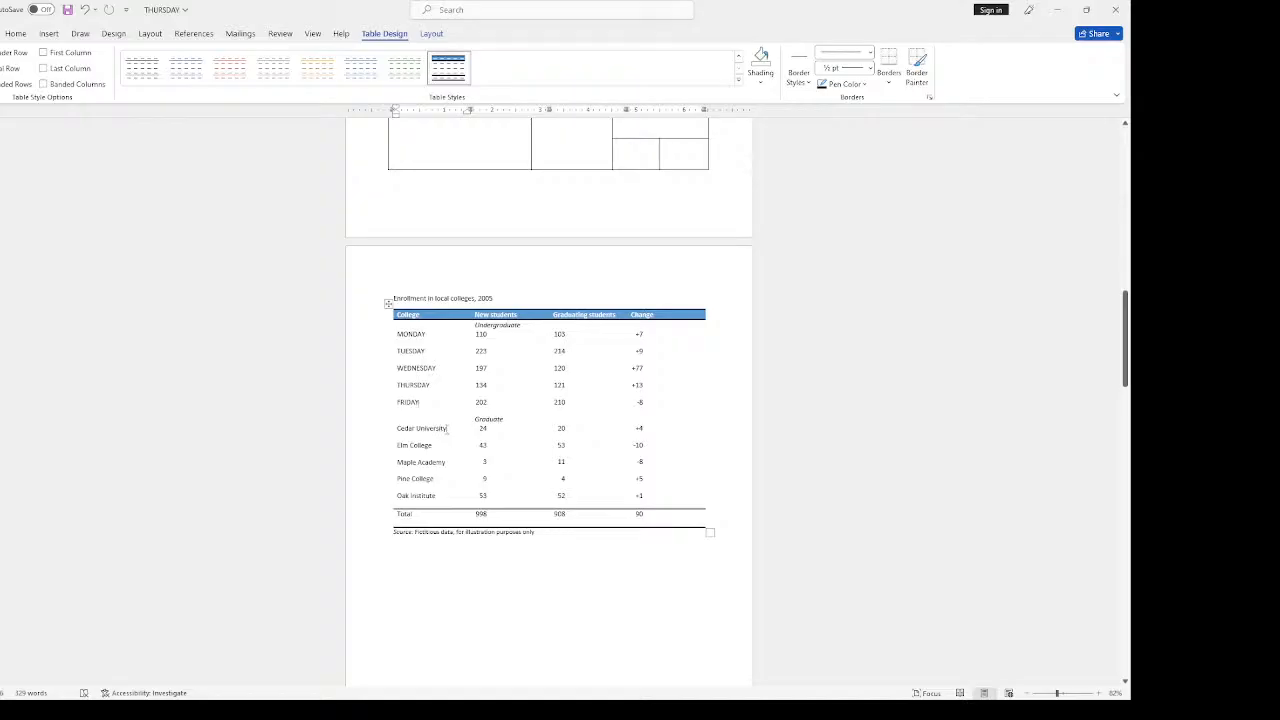
Step: Replace Cedar University with SATU and Elm College with SUN in the Graduate section
drag(449, 428, 394, 430)
text(SATU)
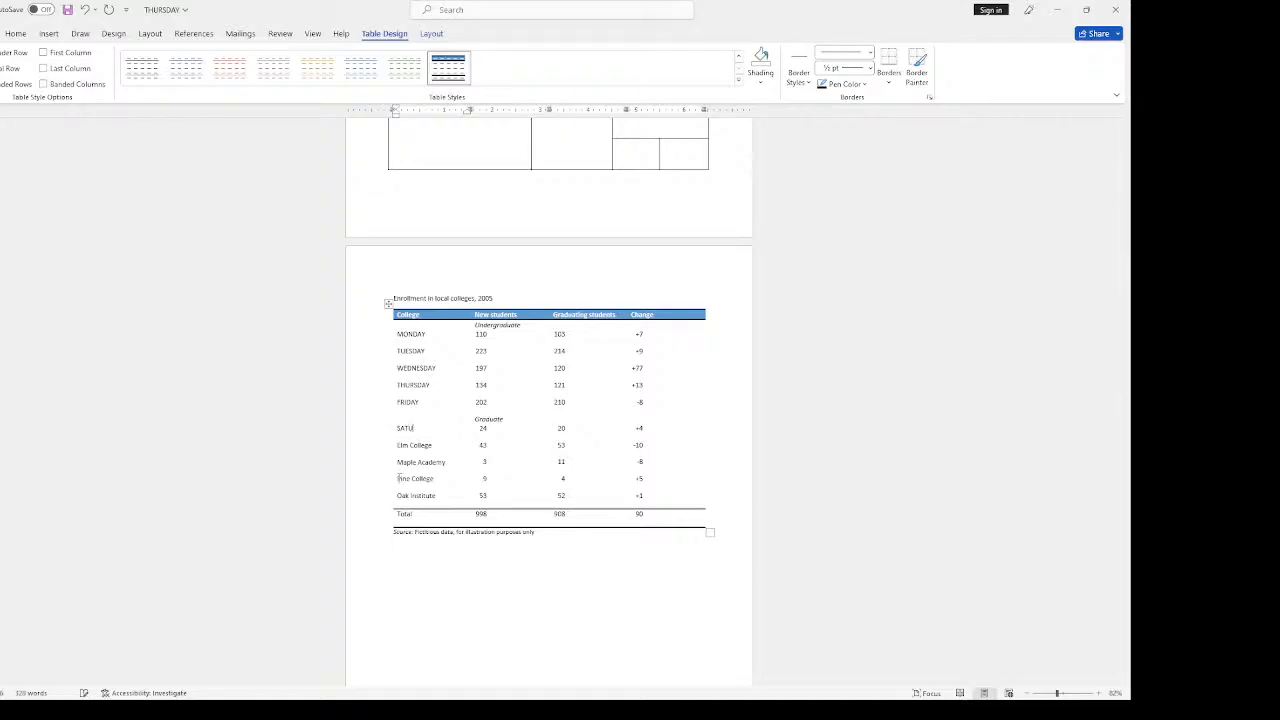
drag(432, 447, 391, 446)
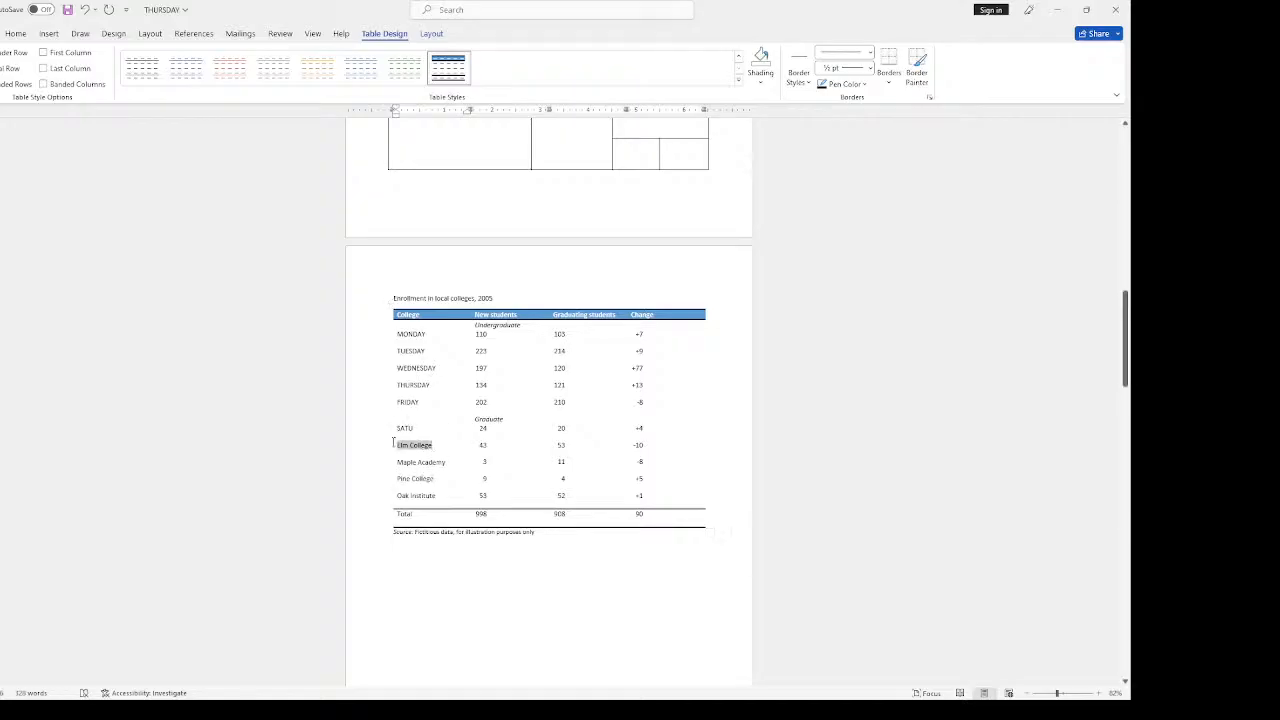
text(SU)
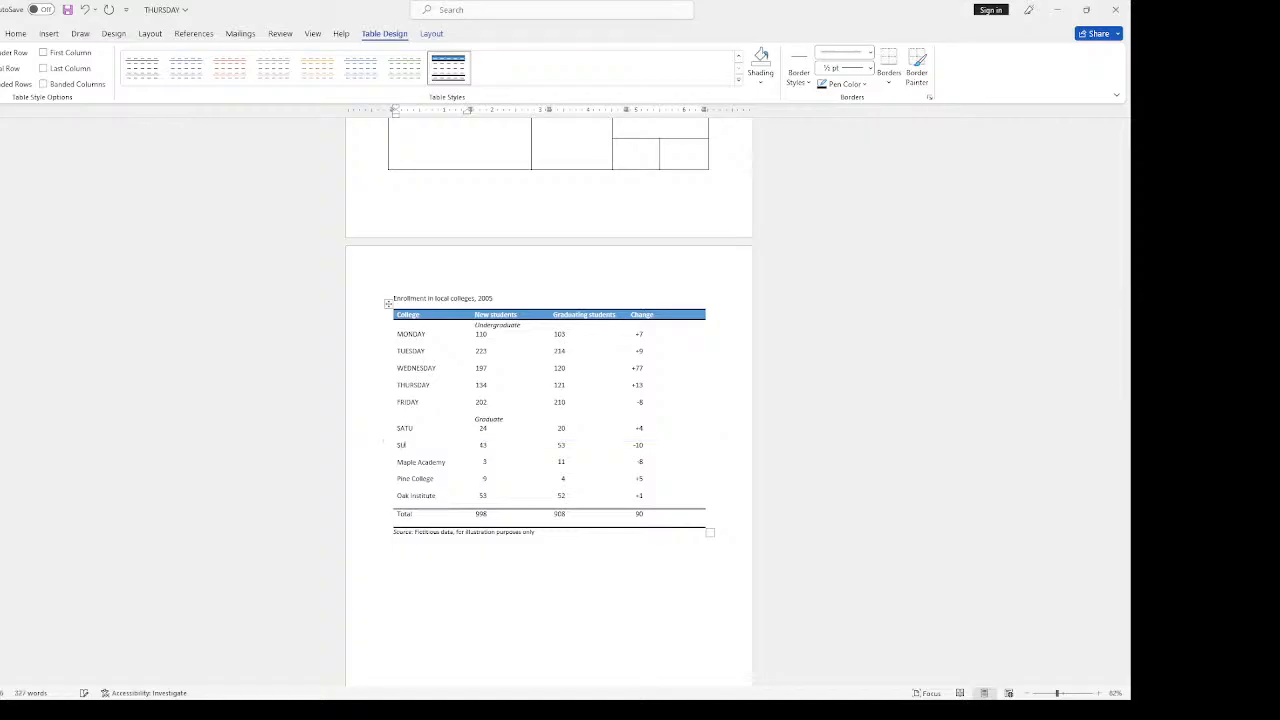
text(B)
key(BackSpace)
text(N)
Step: Change the New students value in the SUN row to 48
click(489, 444)
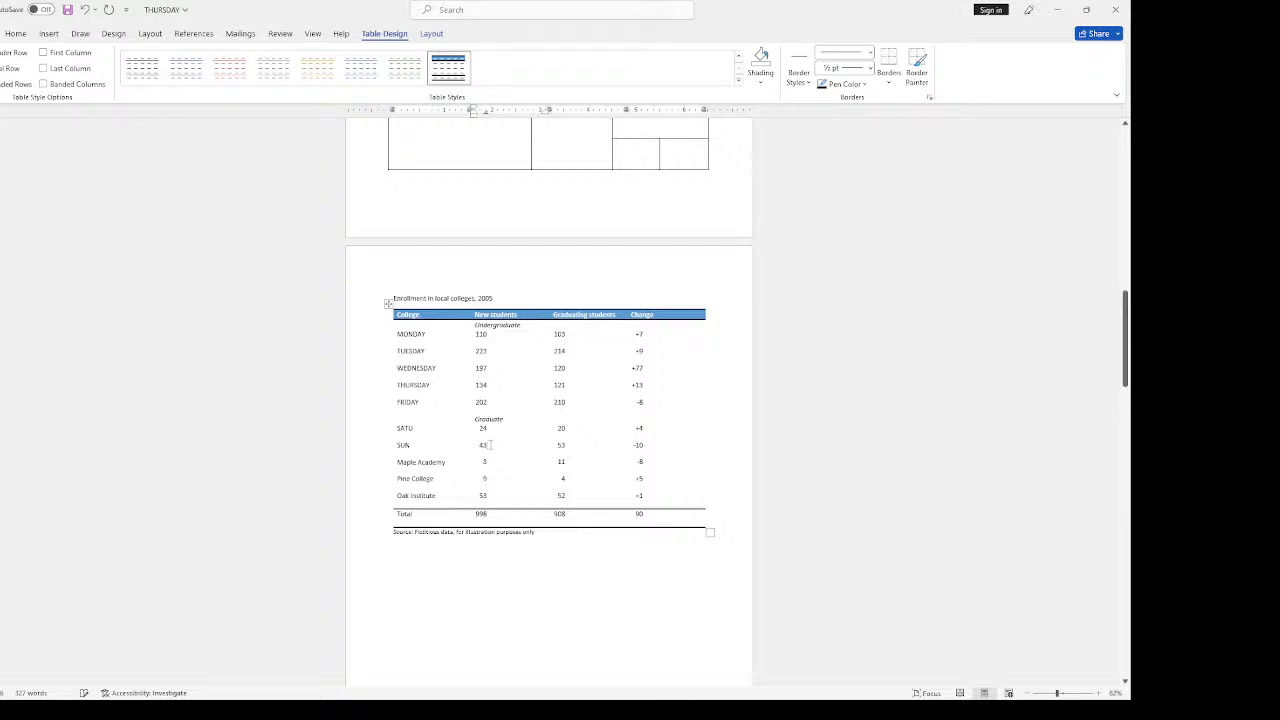
key(BackSpace)
scroll(520, 456, down, 1)
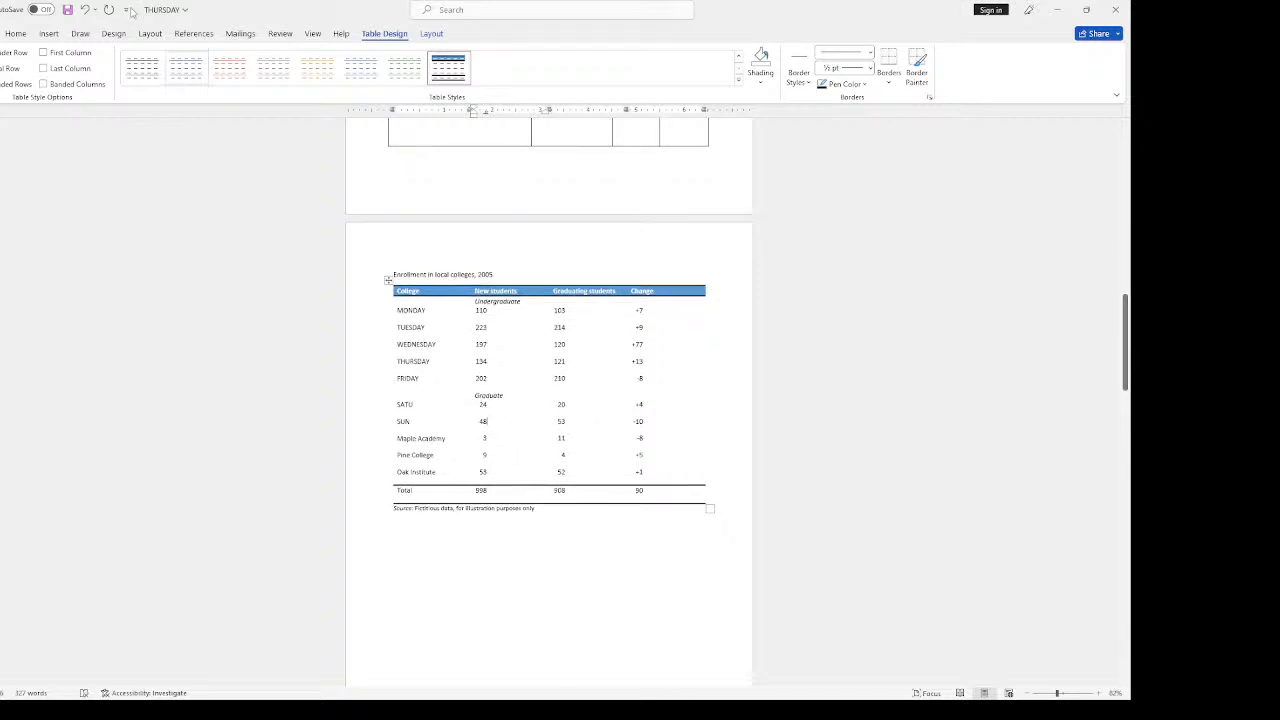
Step: Apply the gold table style to the enrollment table, and replace it with the orange one
click(431, 33)
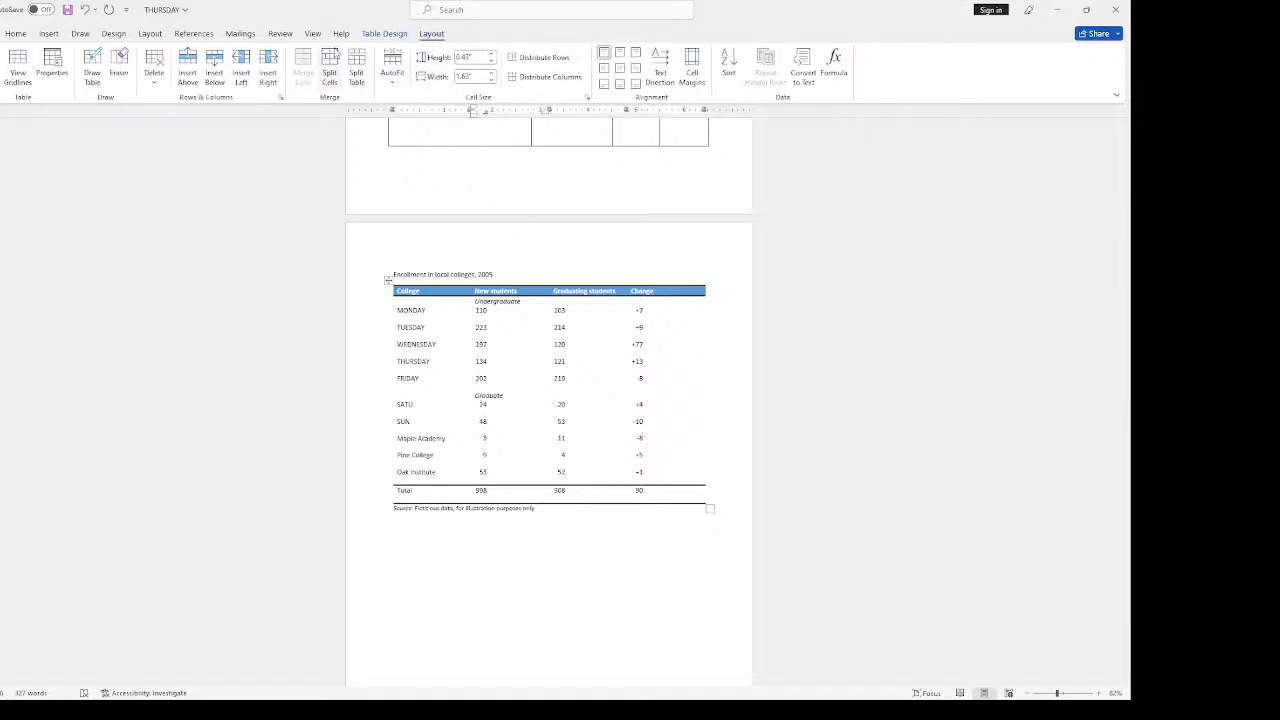
click(384, 33)
click(318, 68)
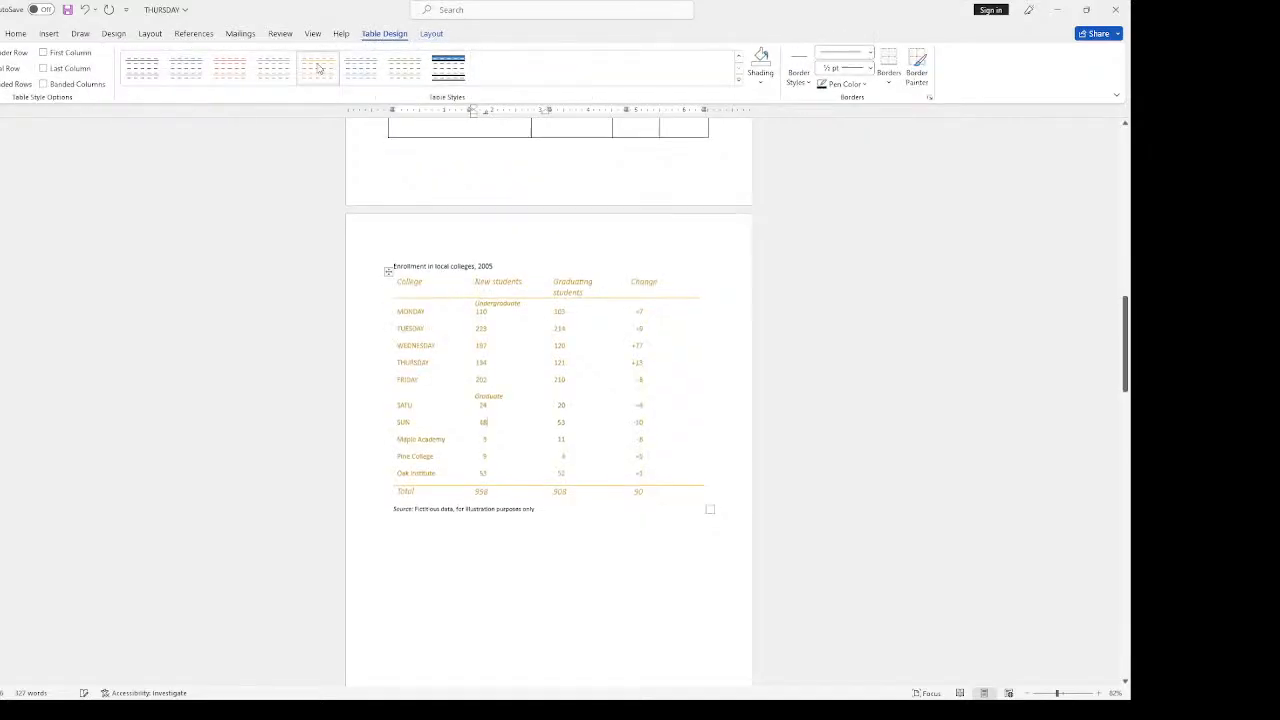
click(230, 75)
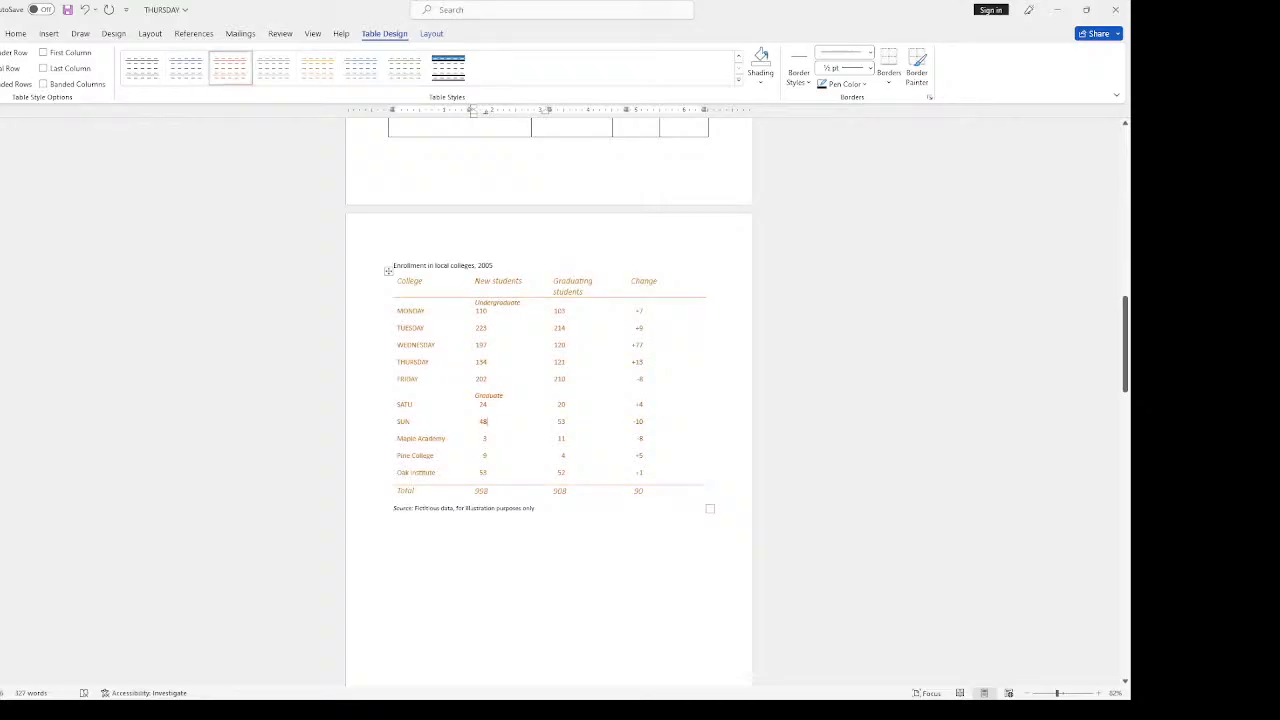
Step: Toggle the table's Header Row and Total Row options, and turn on Last Column and First Column
click(2, 53)
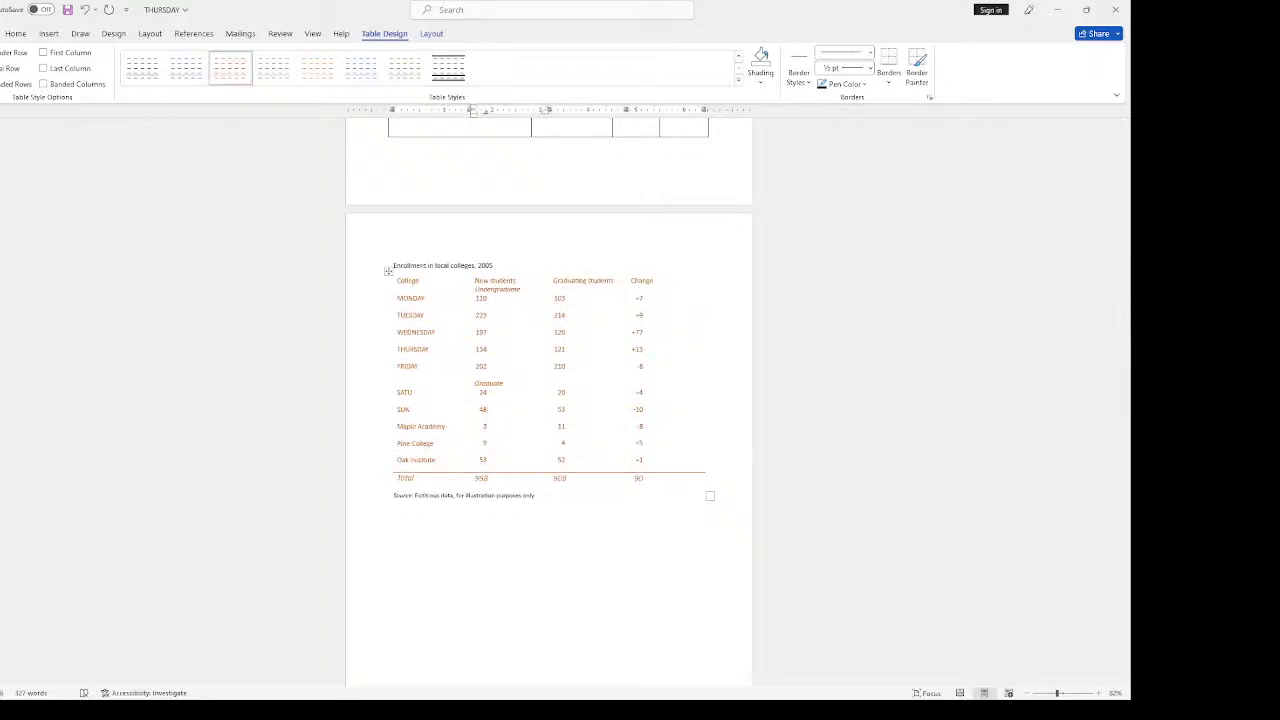
click(2, 53)
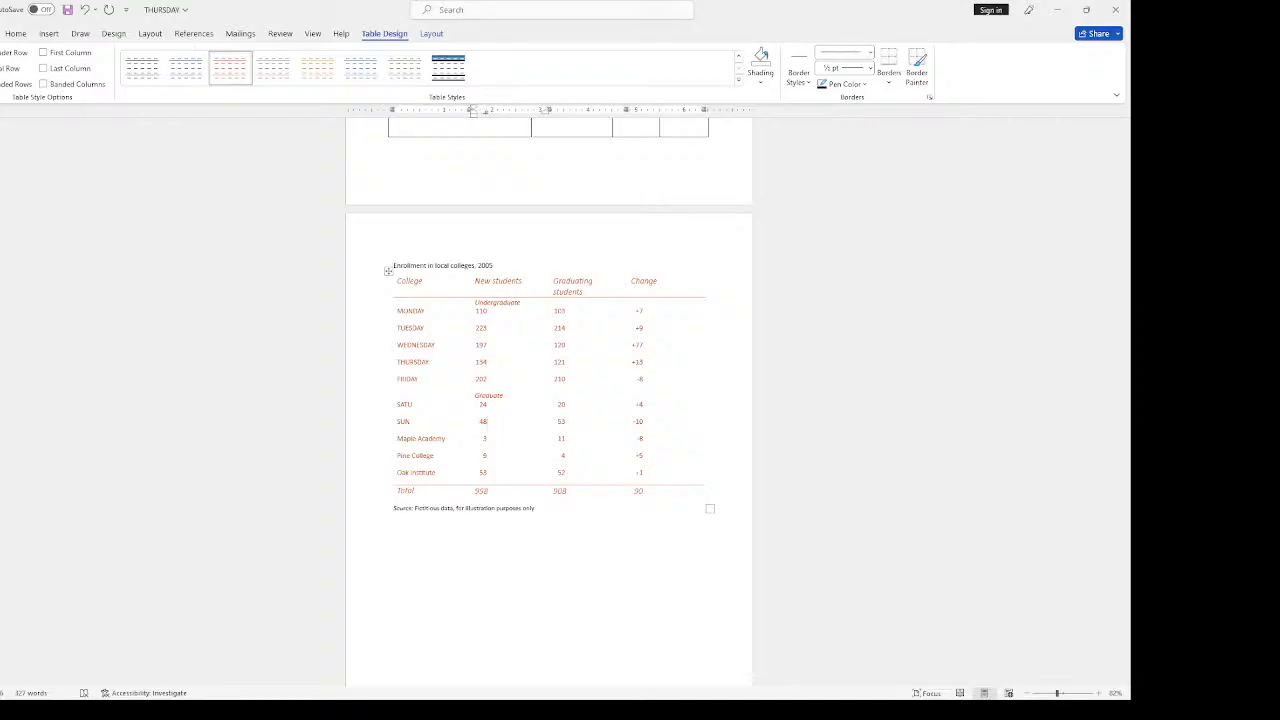
click(2, 68)
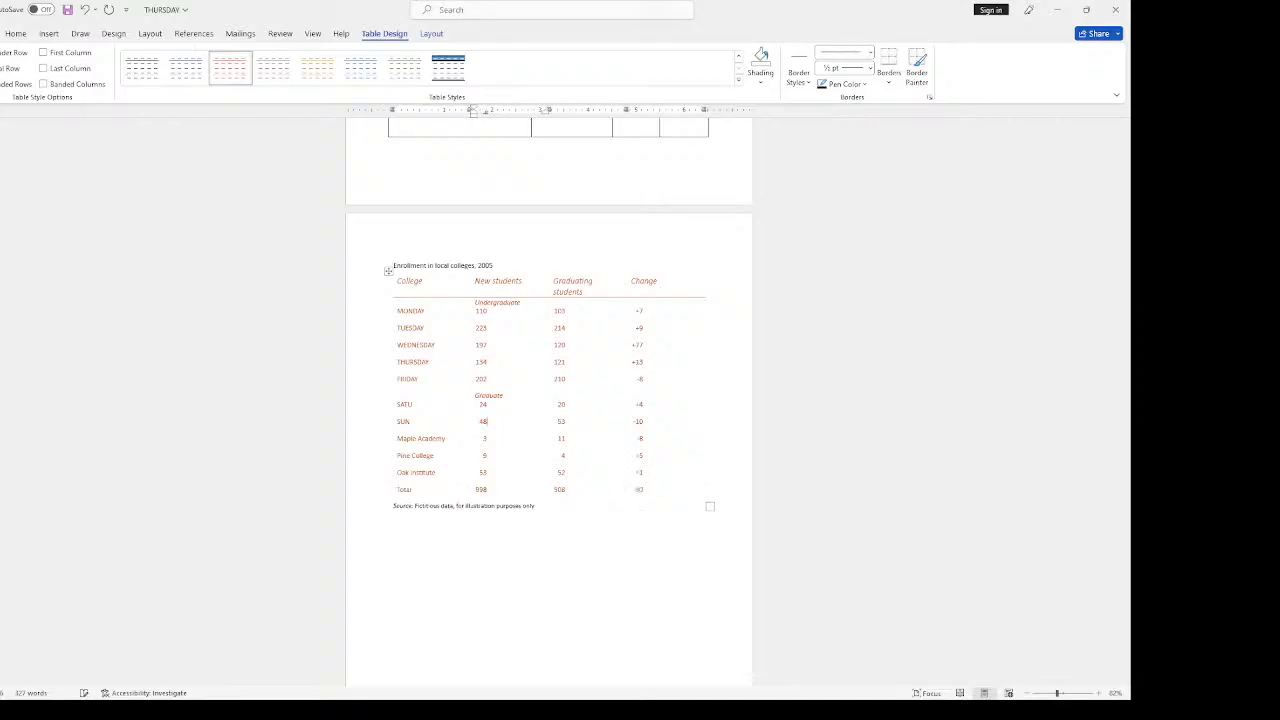
click(43, 68)
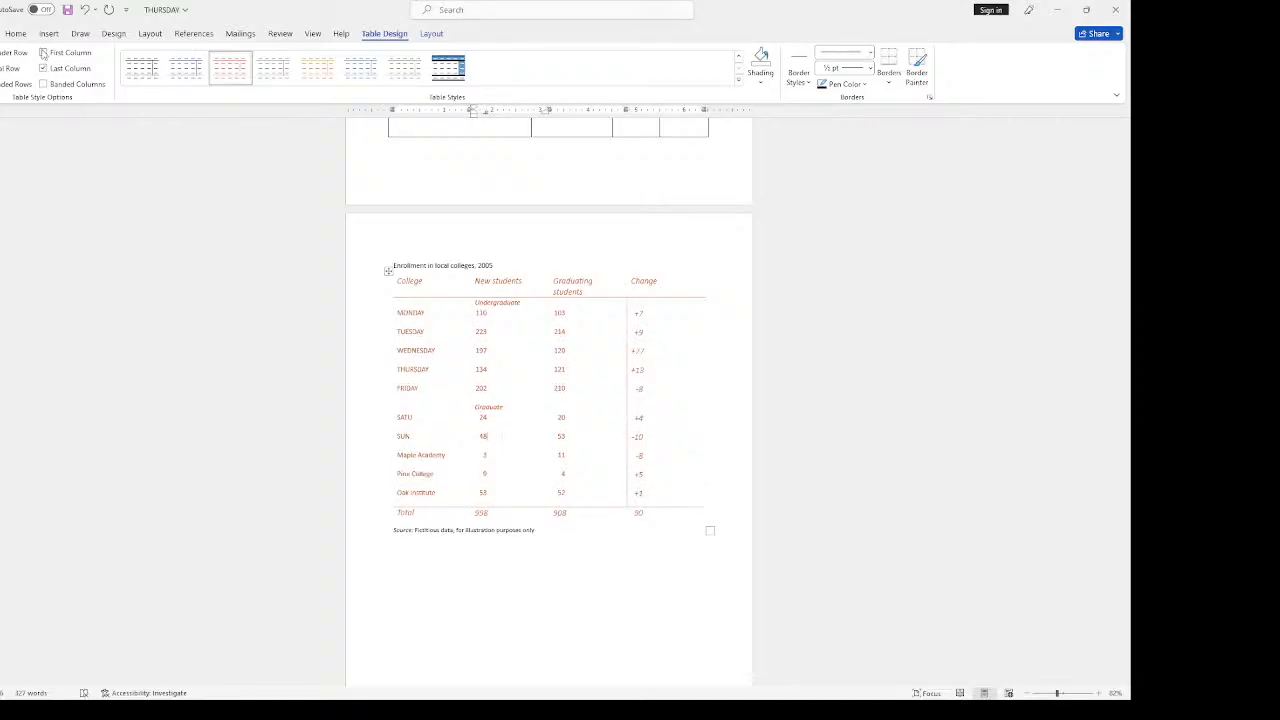
click(43, 52)
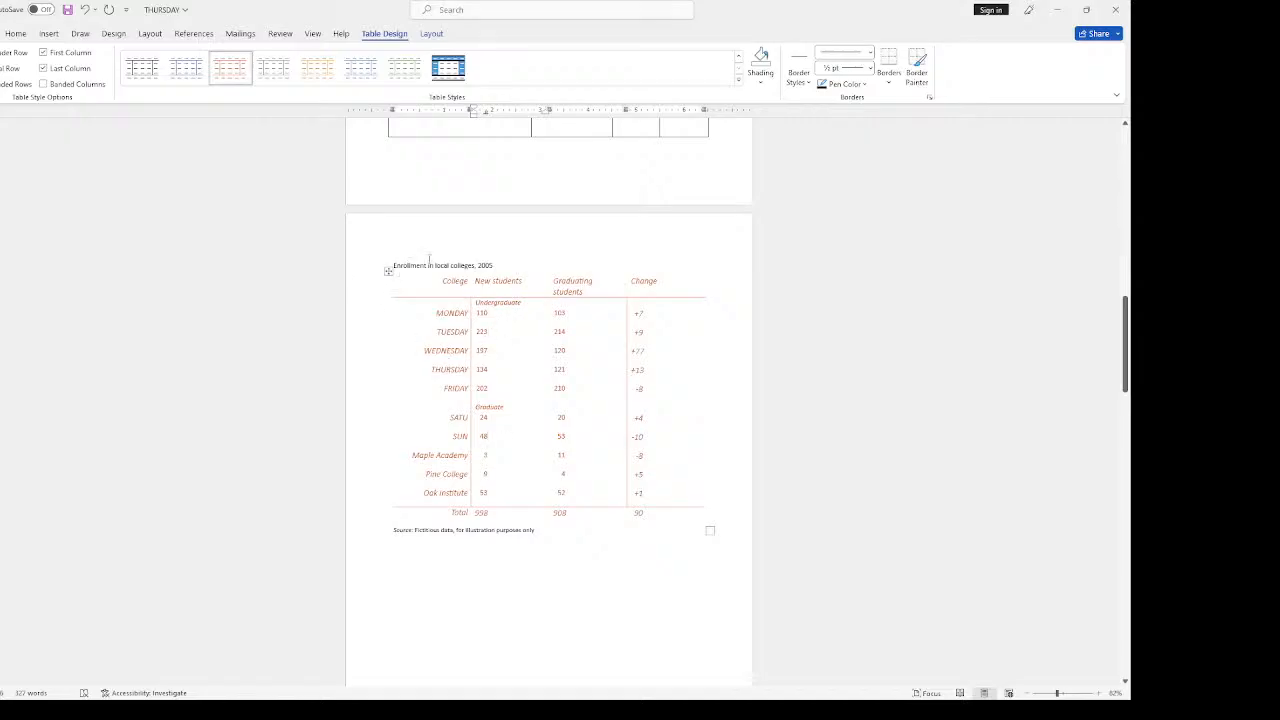
drag(391, 266, 493, 268)
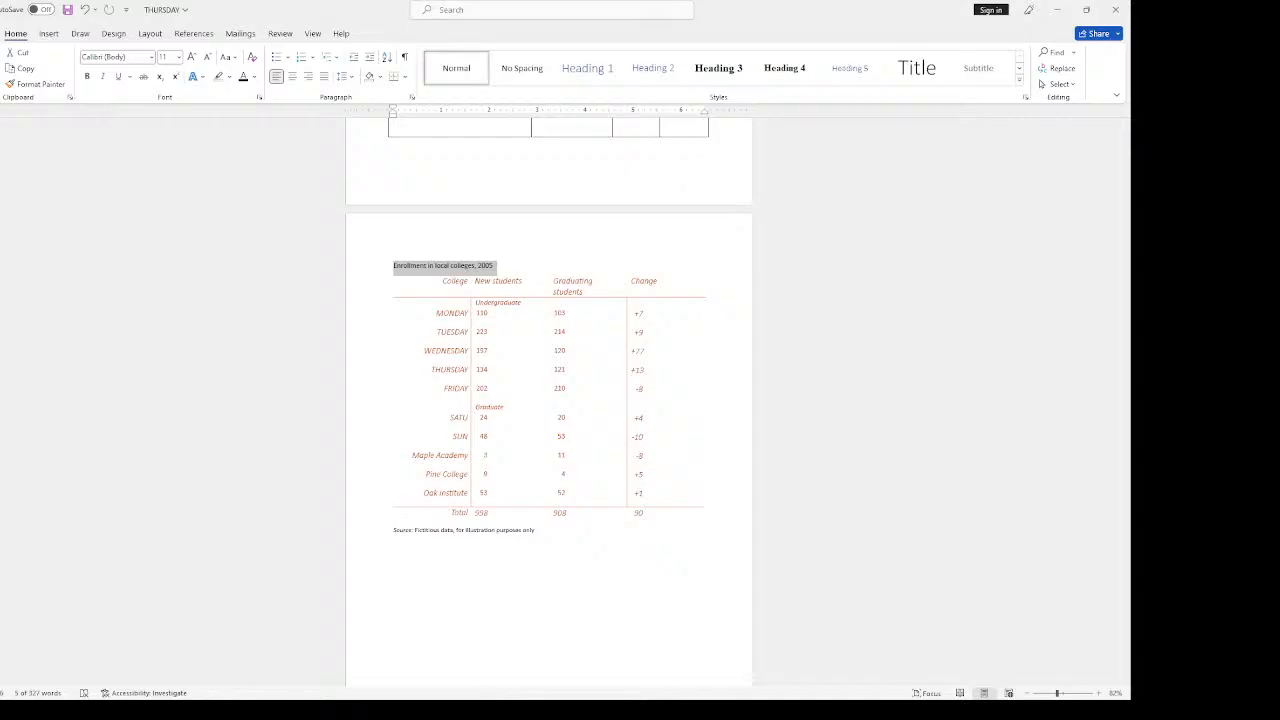
key(alt+Tab)
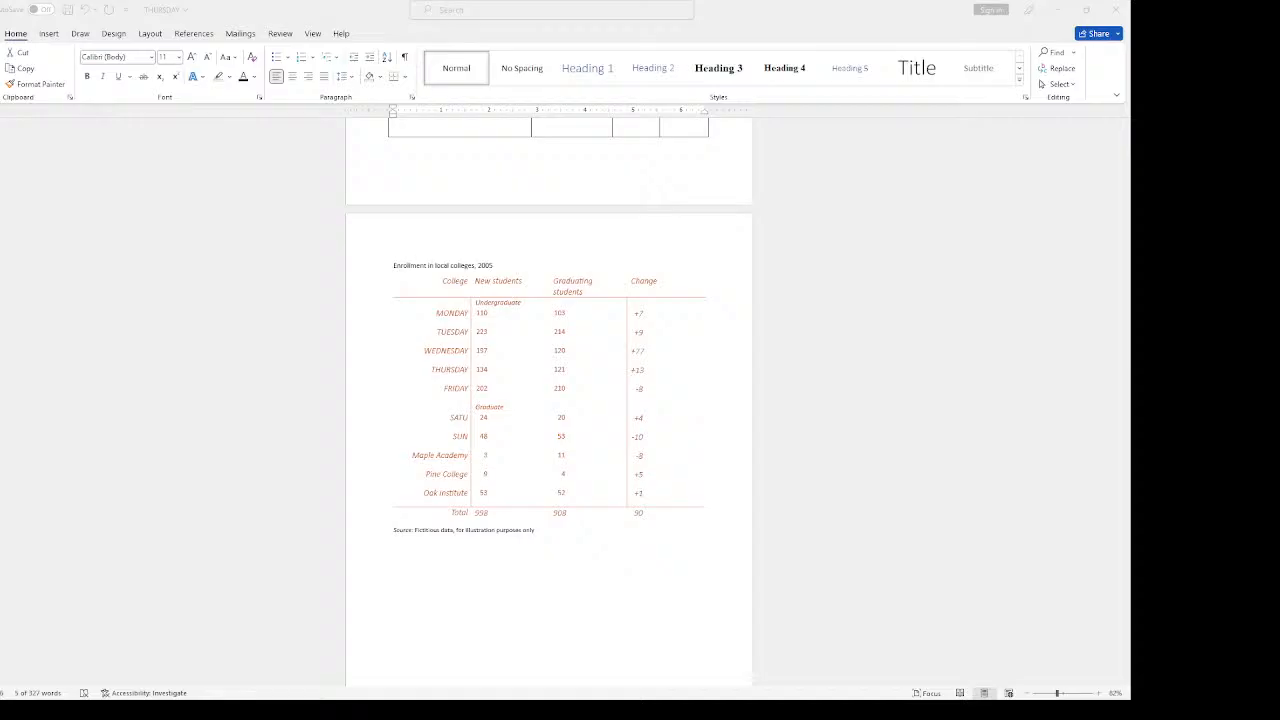
key(alt+Tab)
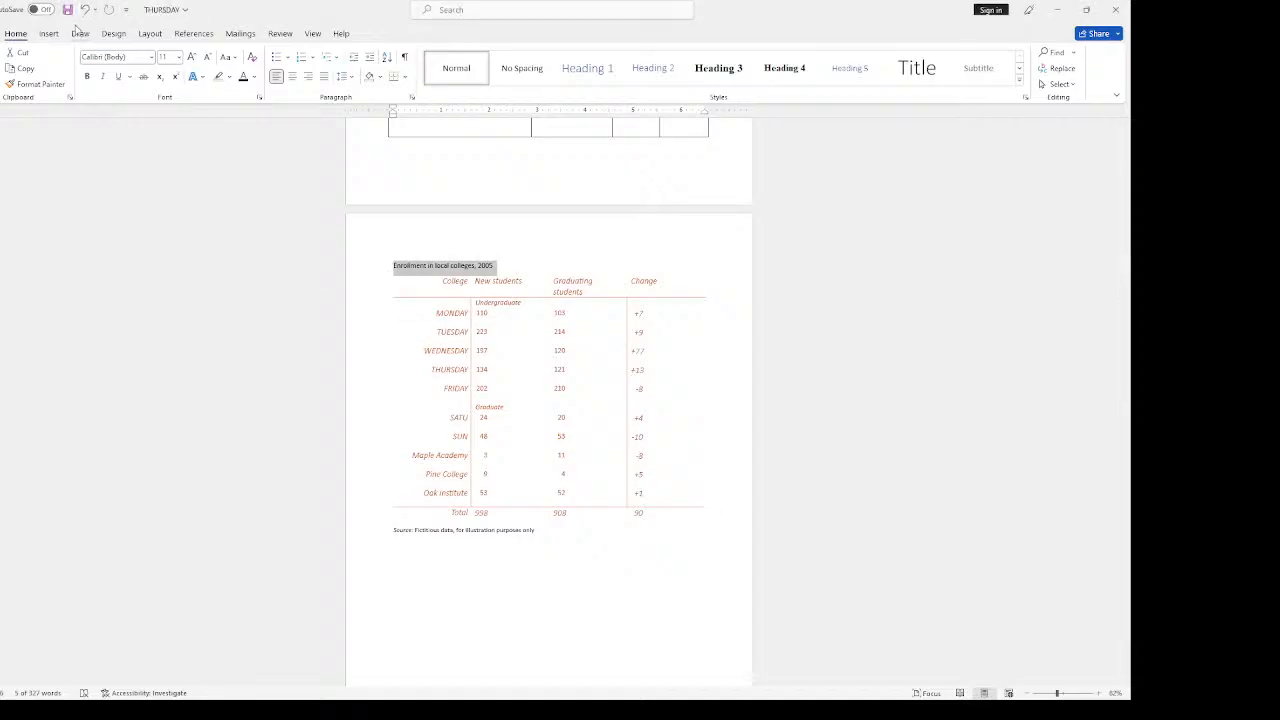
Step: Delete the enrollment table with its title and source line, and insert a blank page before the "B. Software" heading
click(49, 34)
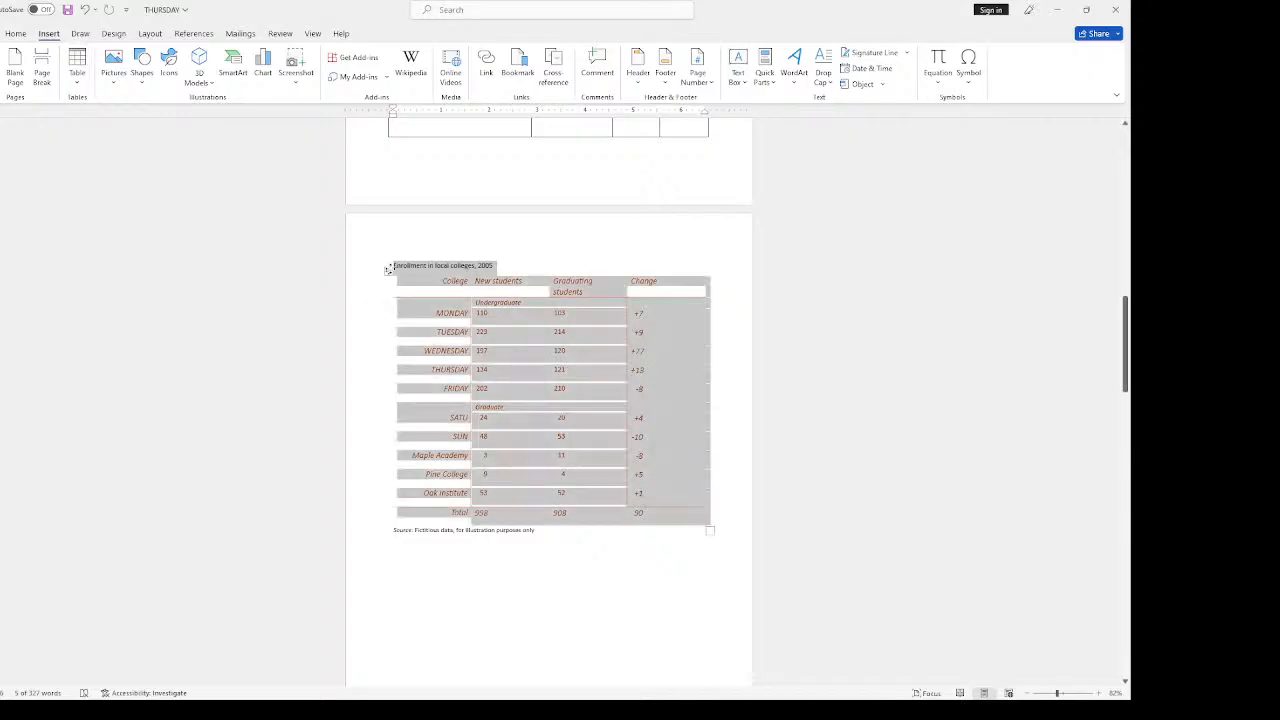
click(388, 269)
key(BackSpace)
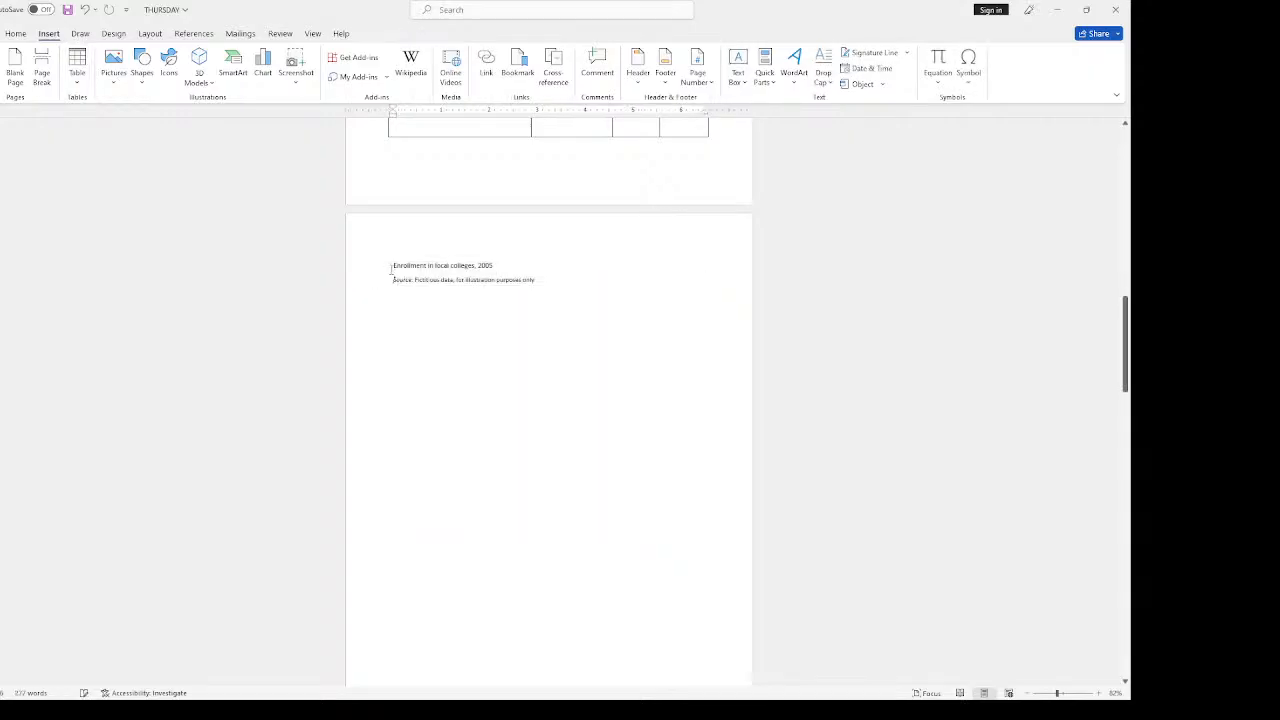
drag(539, 287, 347, 245)
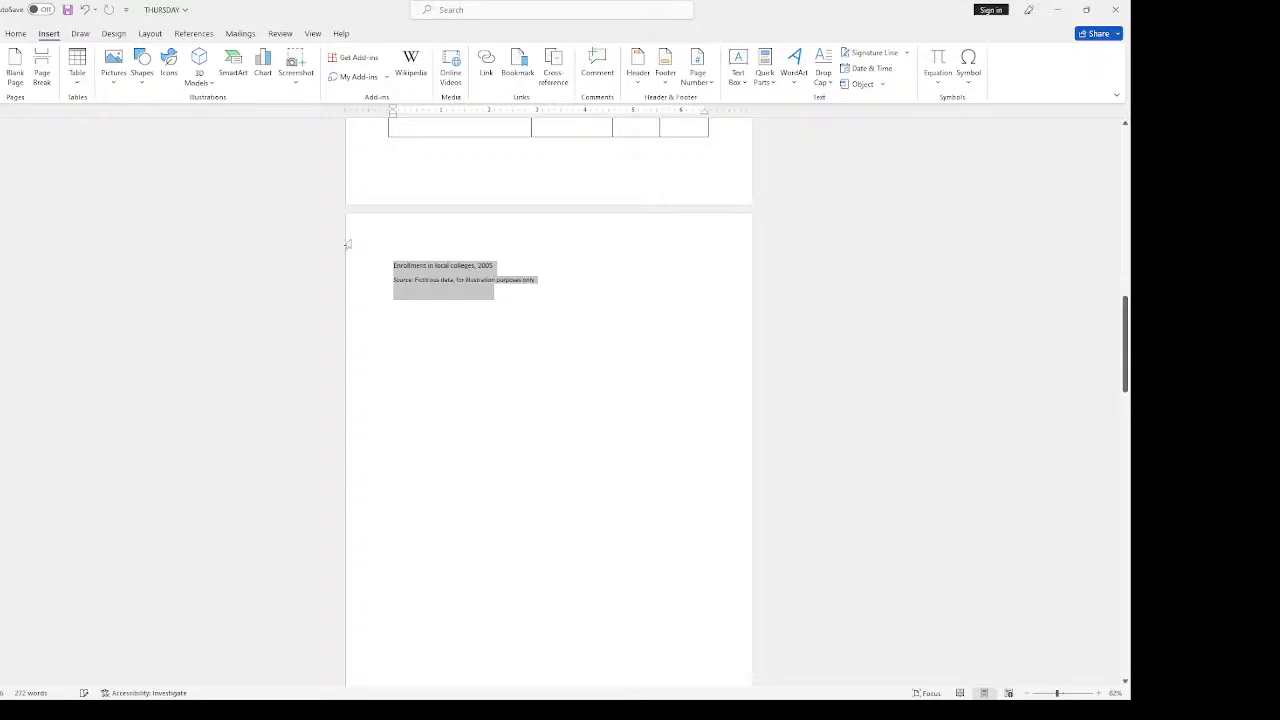
key(BackSpace)
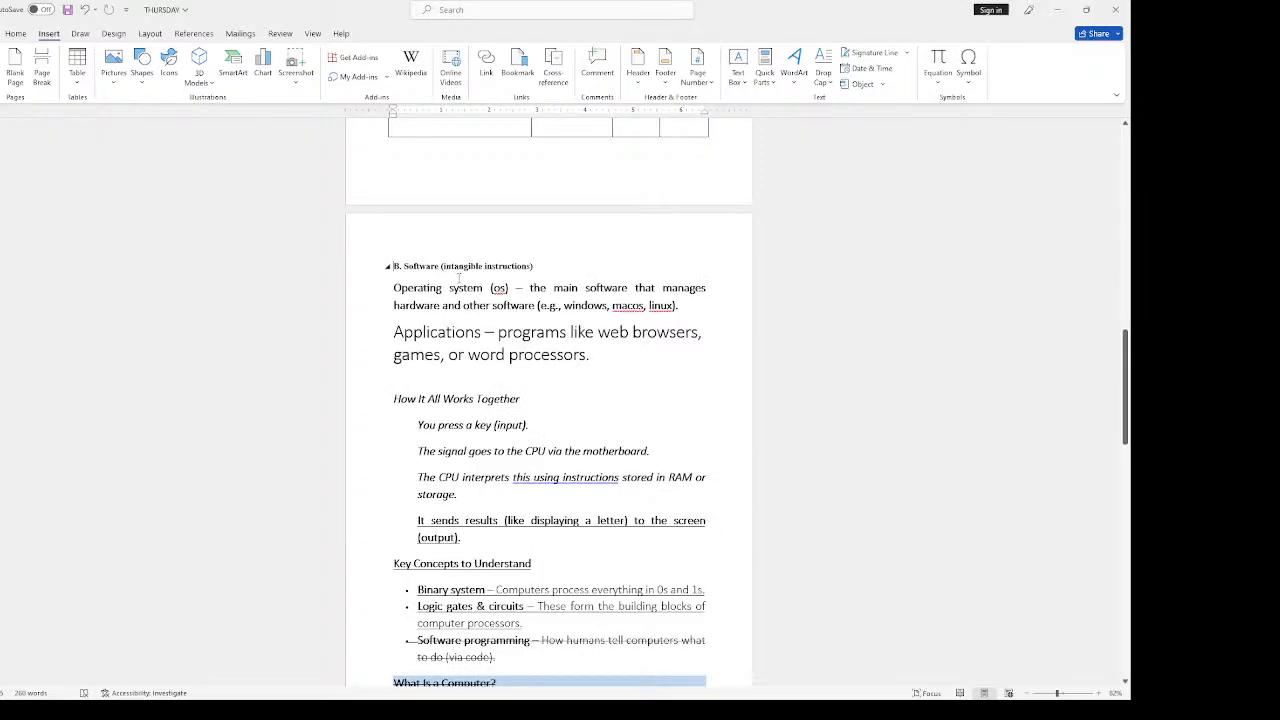
click(15, 65)
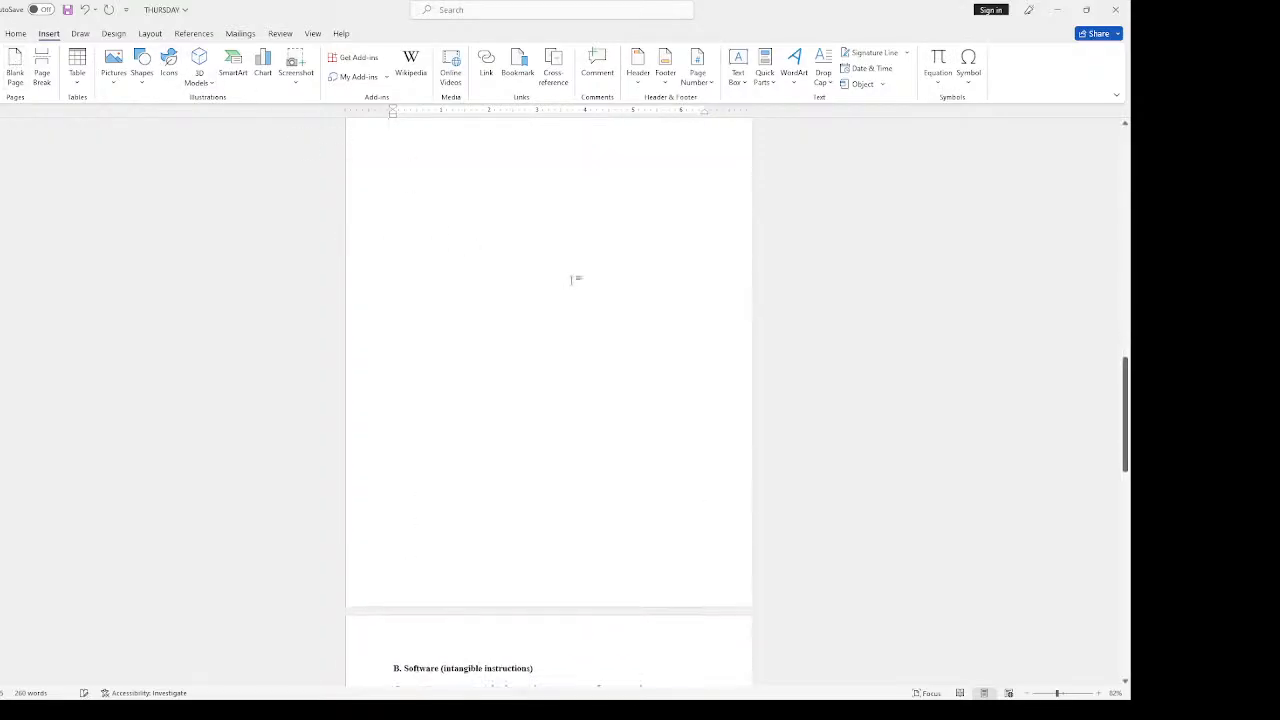
Step: Insert the cat photo above the "B. Software" heading and move it onto the blank page before it
click(117, 84)
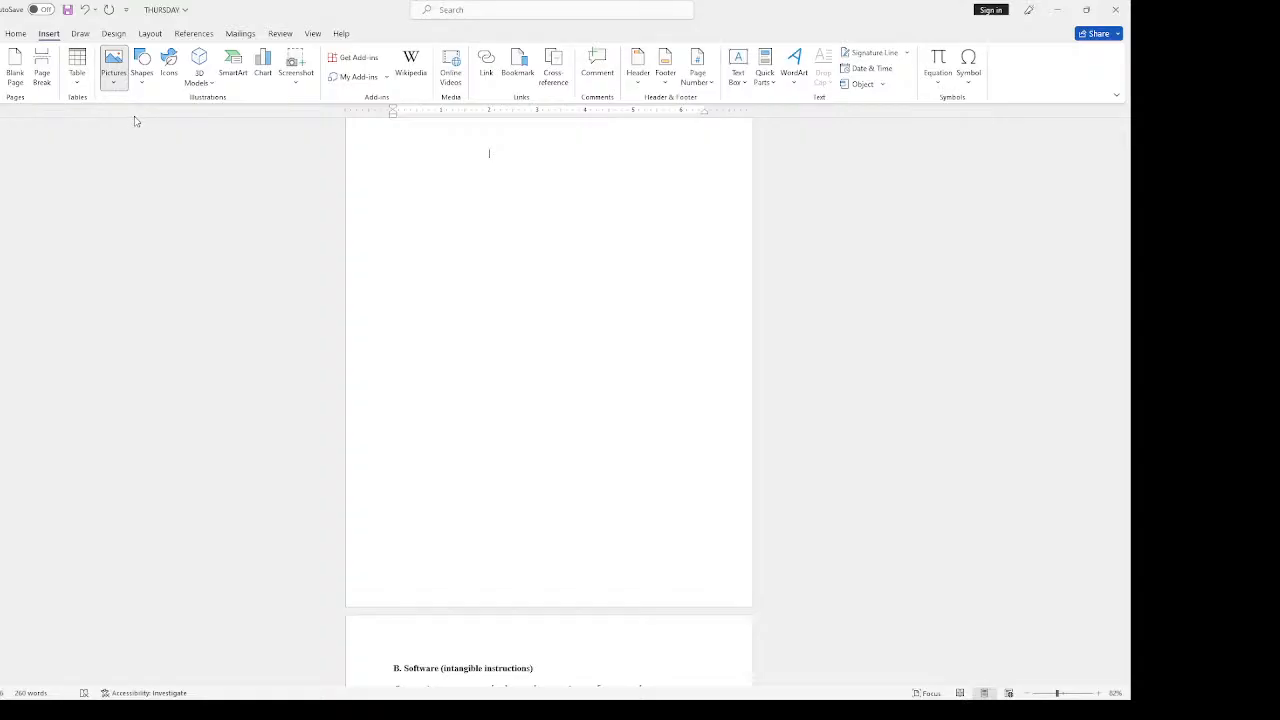
click(140, 124)
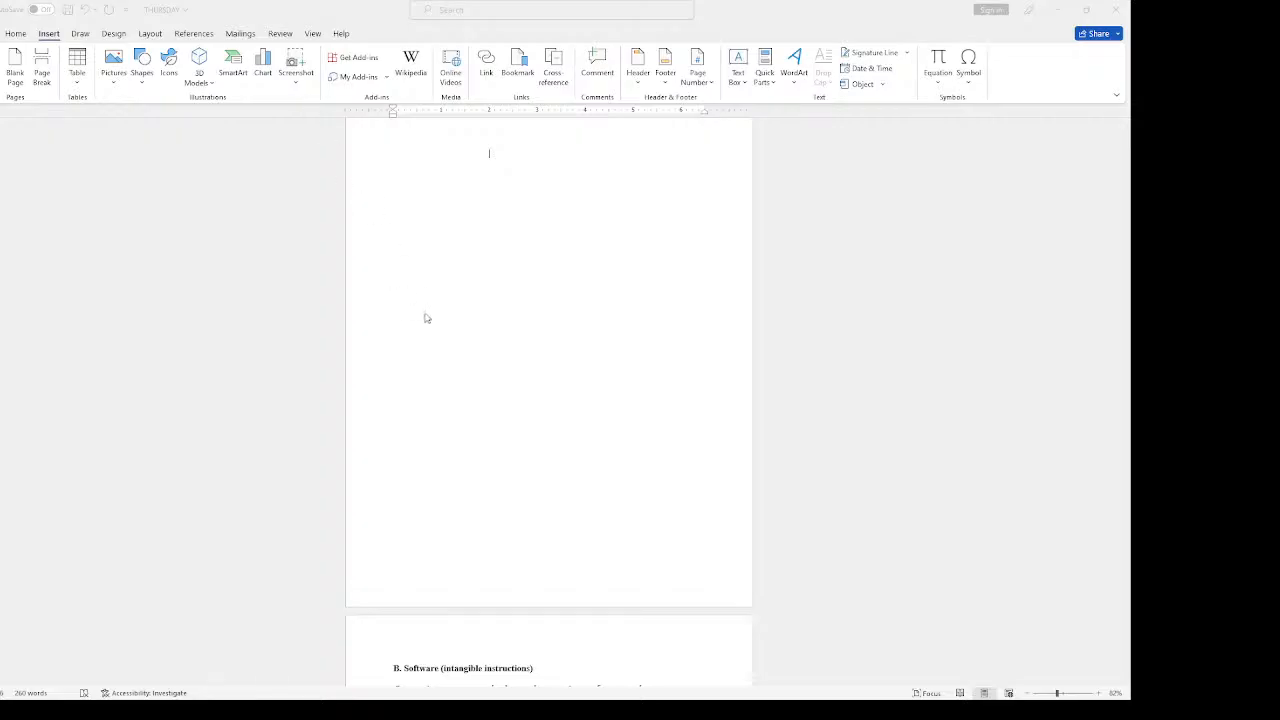
double_click(444, 345)
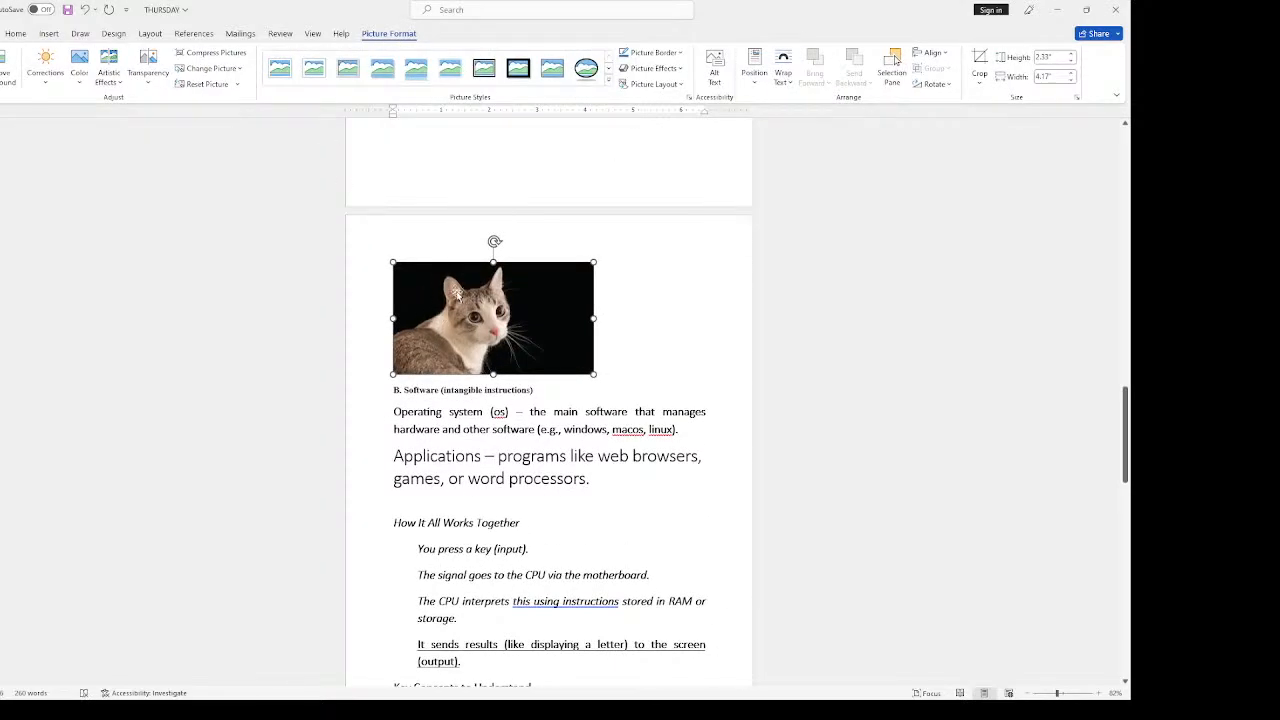
drag(468, 300, 471, 172)
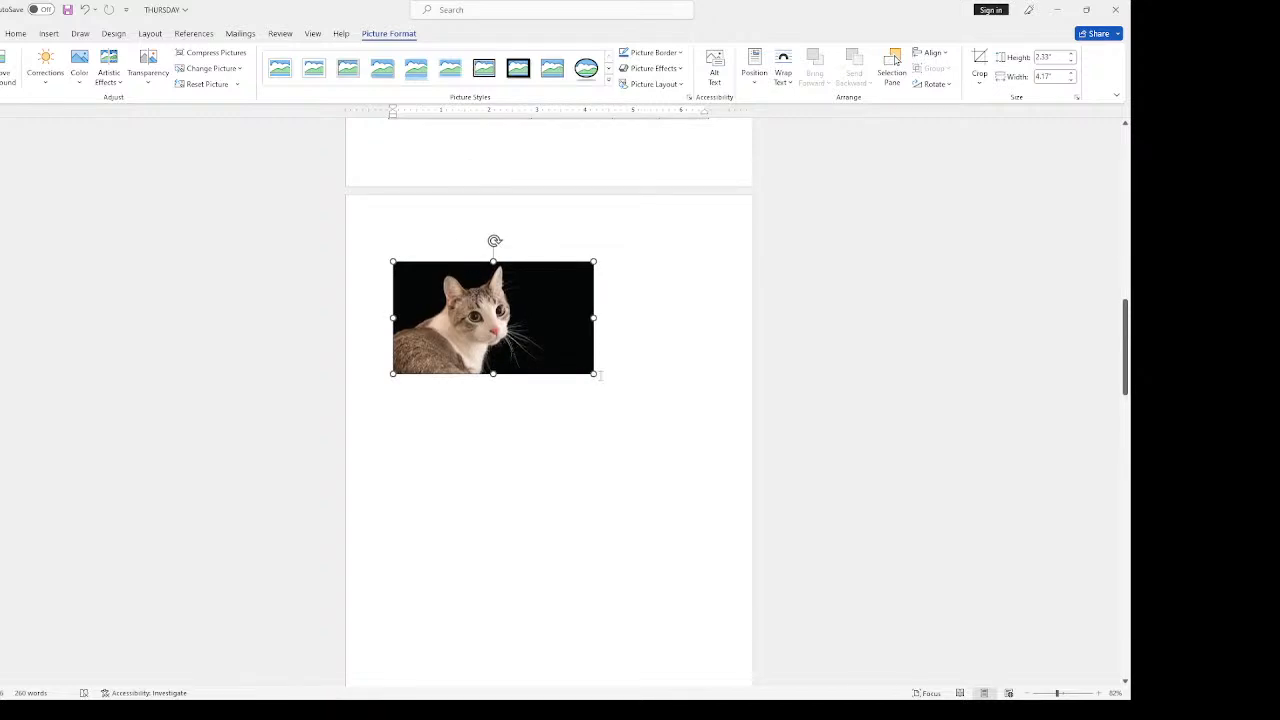
Step: Shrink the cat photo to about 1.18" high by 2.1" wide, and delete it from the page
drag(593, 373, 495, 318)
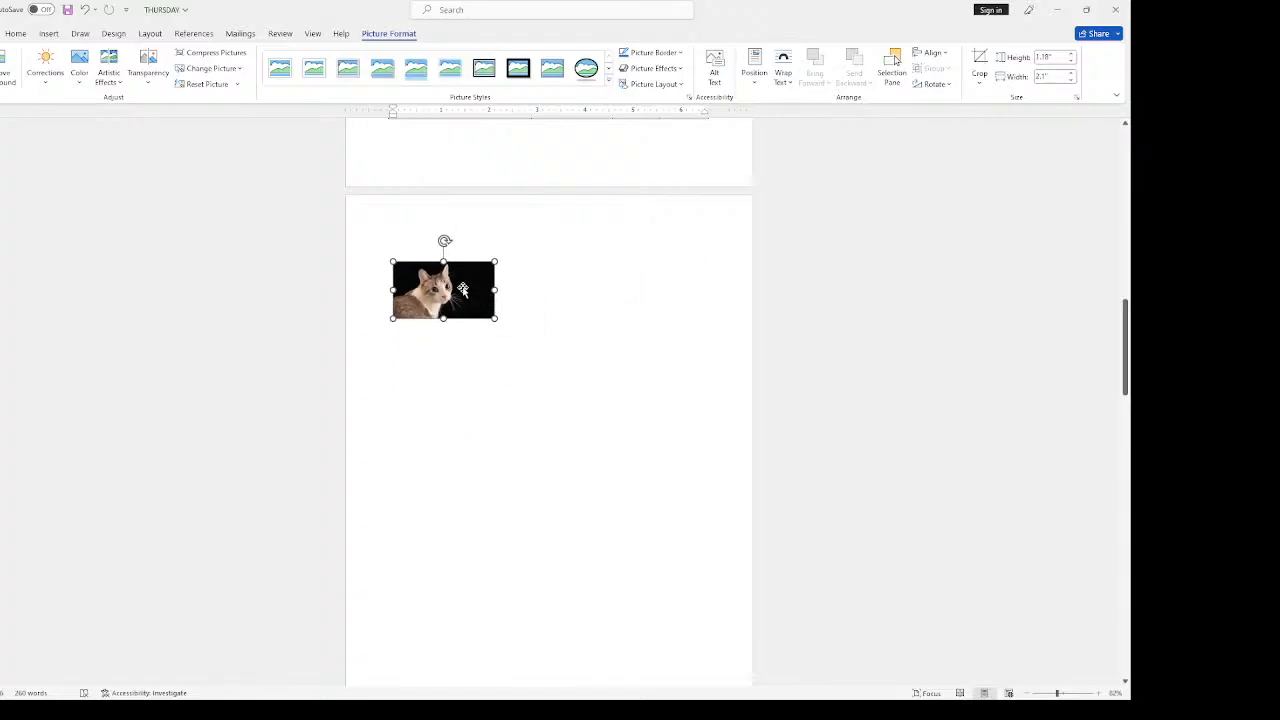
key(Delete)
Step: Insert the picture of two eagles on driftwood with snowy mountains on the blank page
click(45, 34)
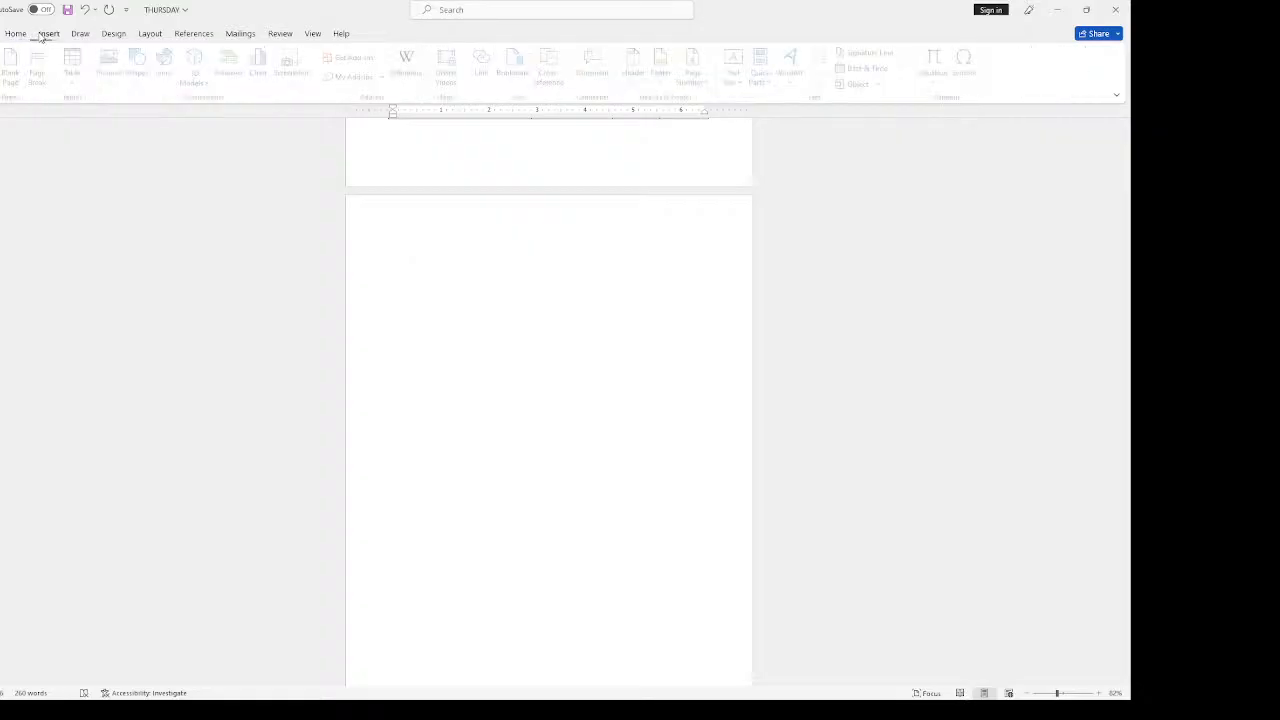
click(137, 145)
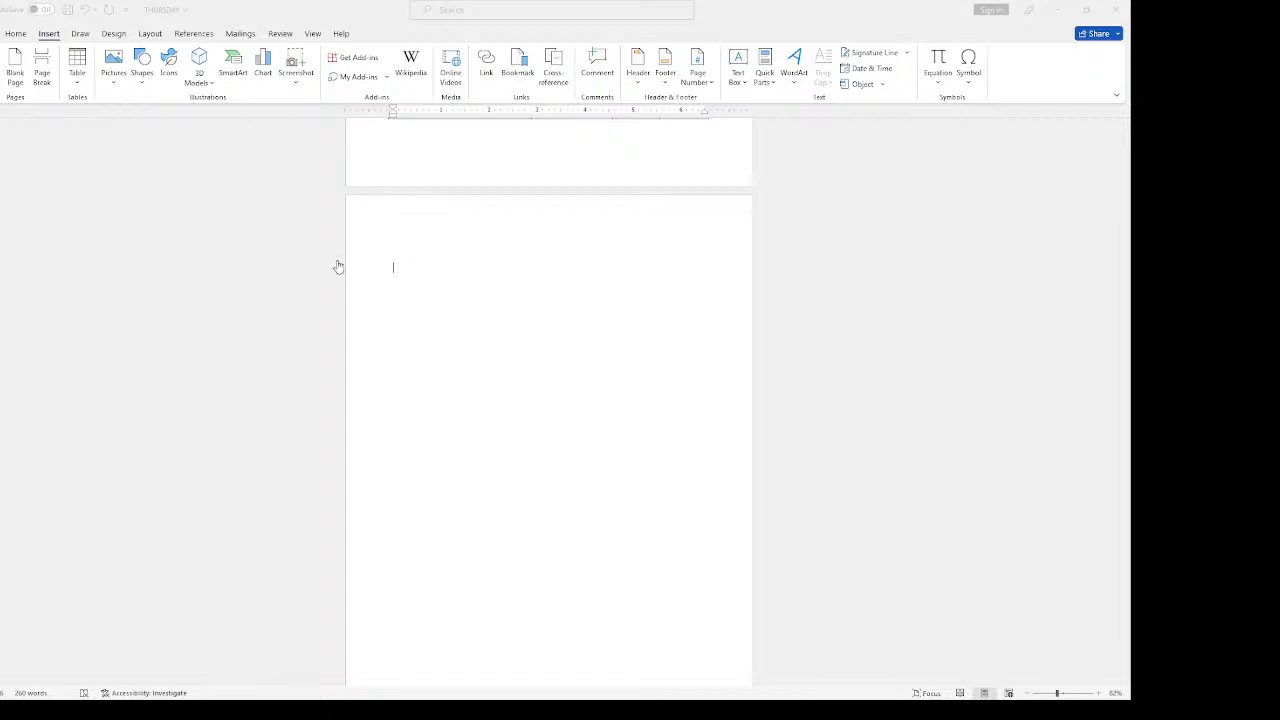
click(887, 615)
key(ctrl+v)
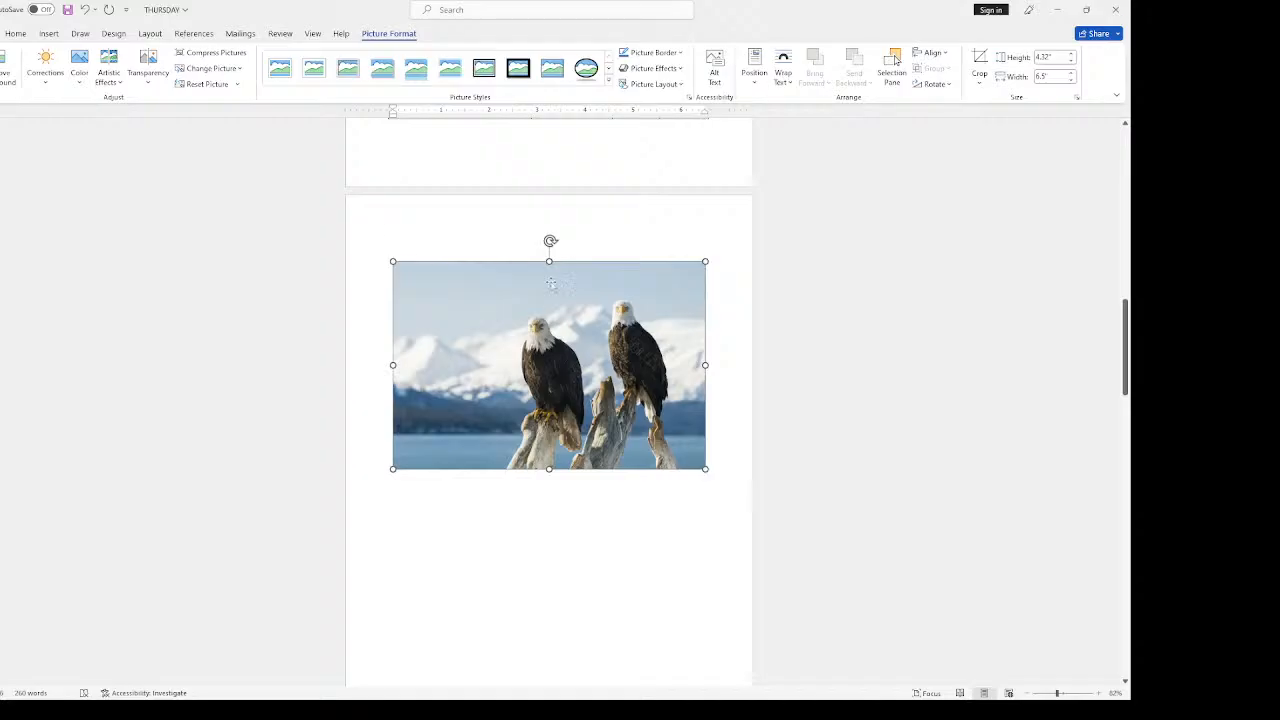
Step: Brighten the eagle picture with a picture correction
mouse_move(550, 240)
mouse_down()
mouse_move(651, 249)
mouse_move(486, 231)
mouse_move(548, 229)
mouse_up()
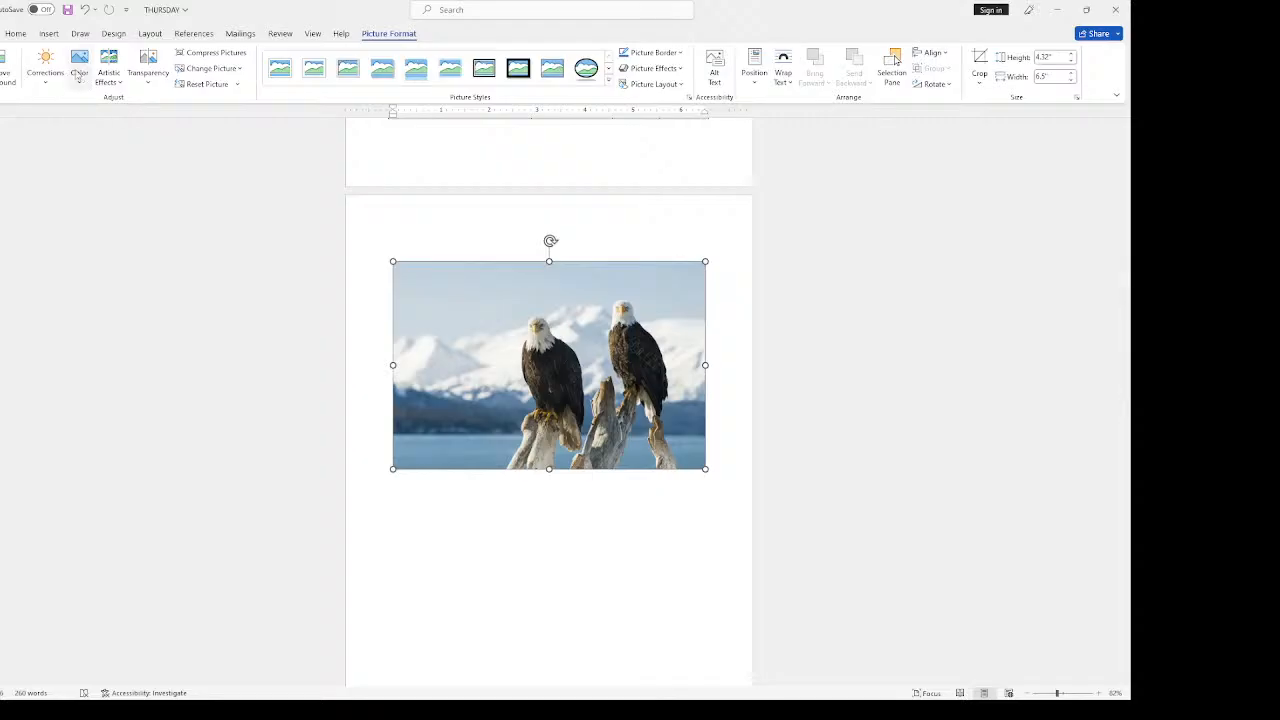
click(45, 85)
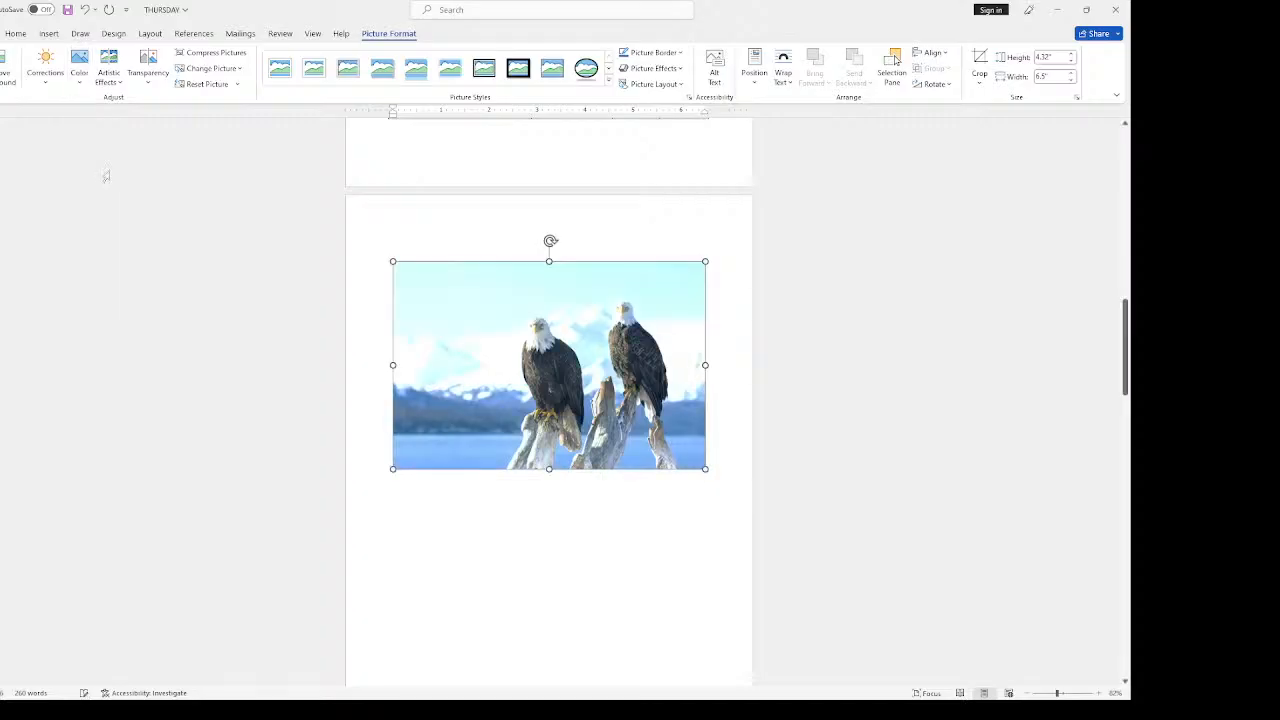
Step: Recolor the eagle picture in green tones and darken it with a picture correction
click(81, 82)
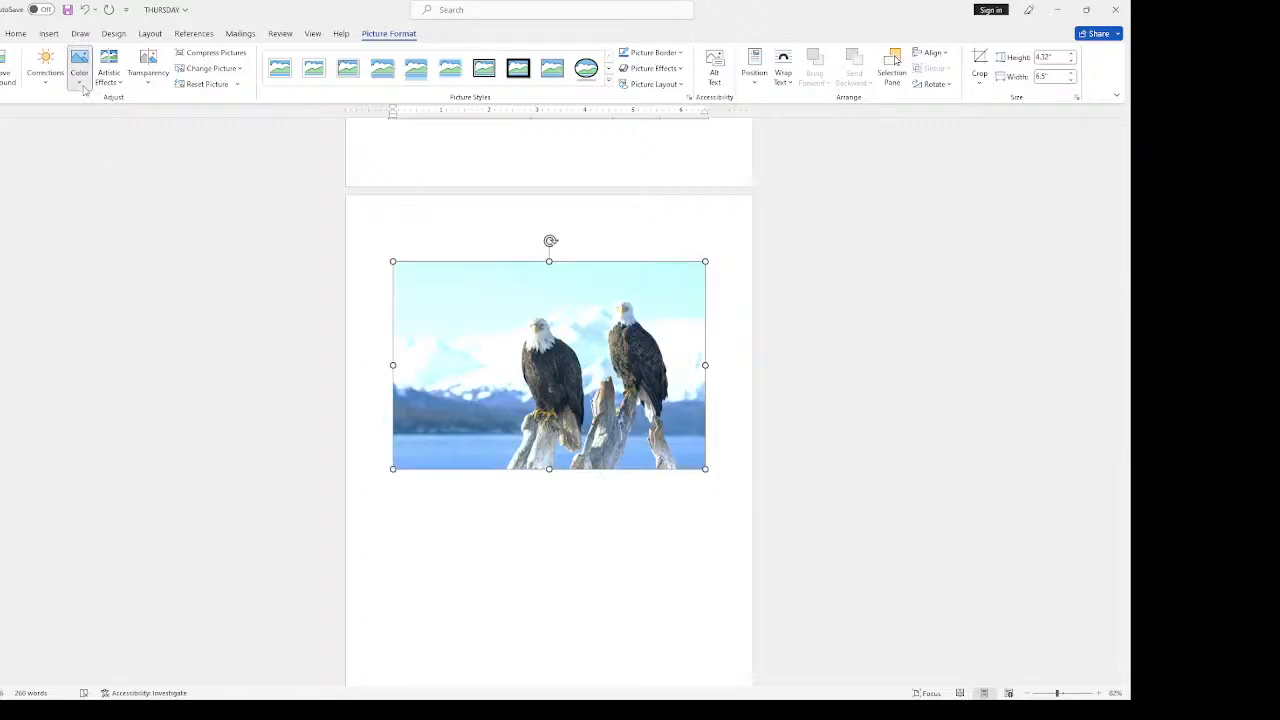
click(339, 282)
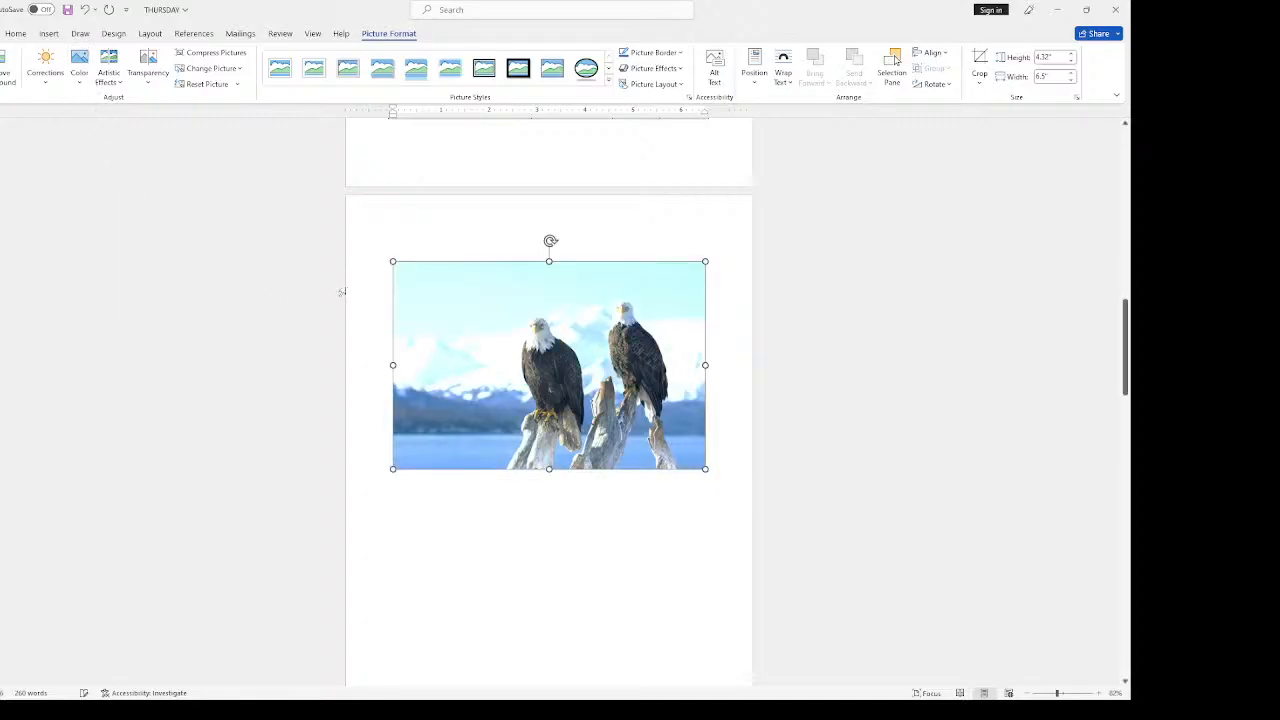
click(45, 68)
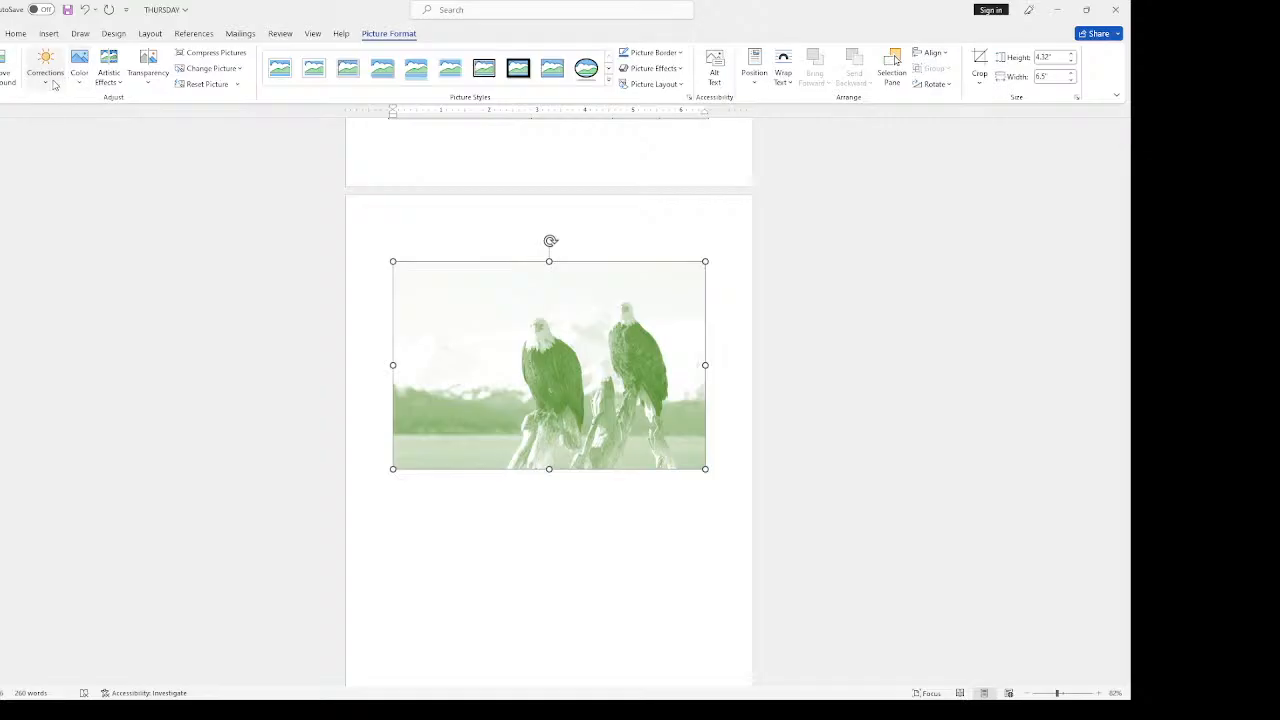
click(60, 299)
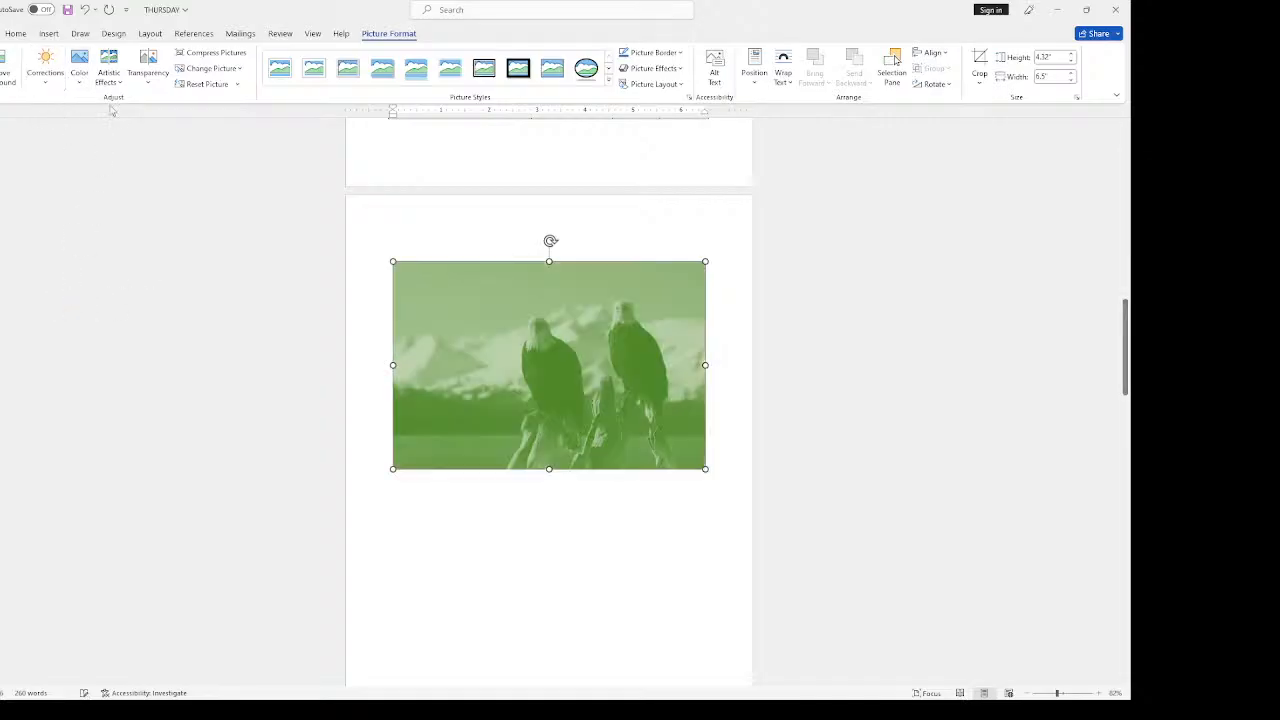
Step: Apply a finely textured artistic effect to the green eagle picture and give it the bevelled oval picture style
click(116, 84)
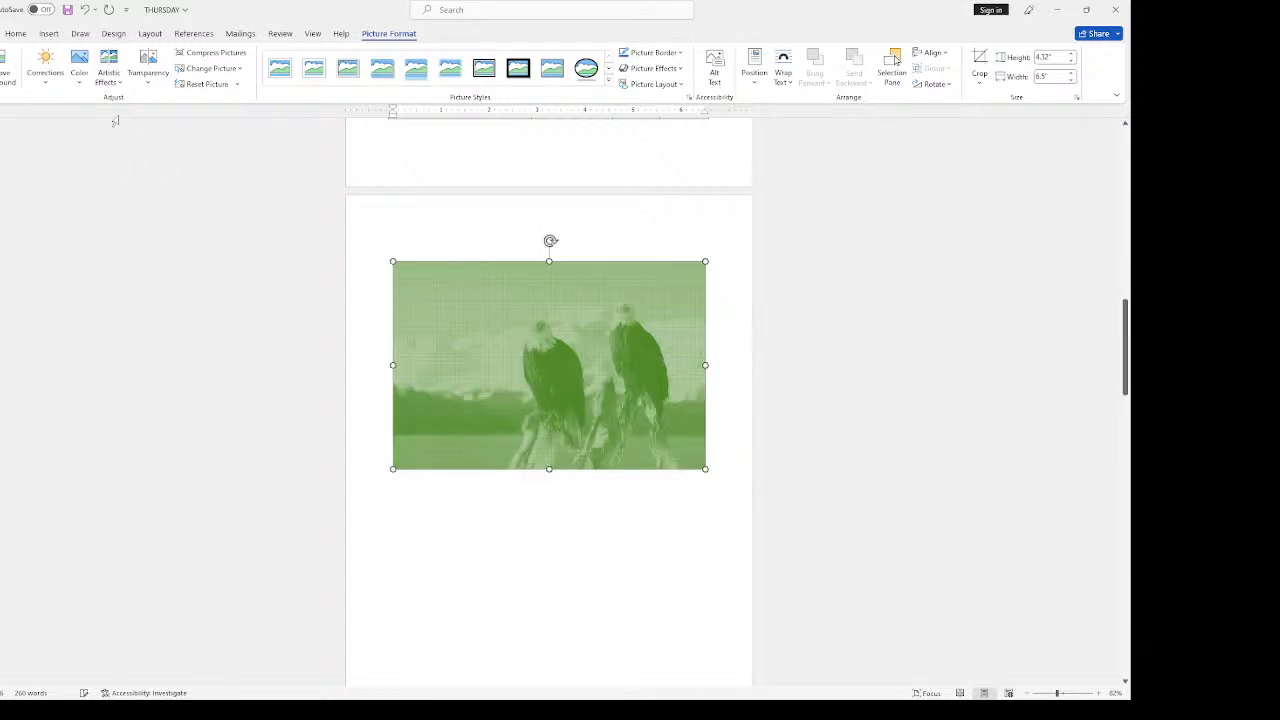
click(148, 80)
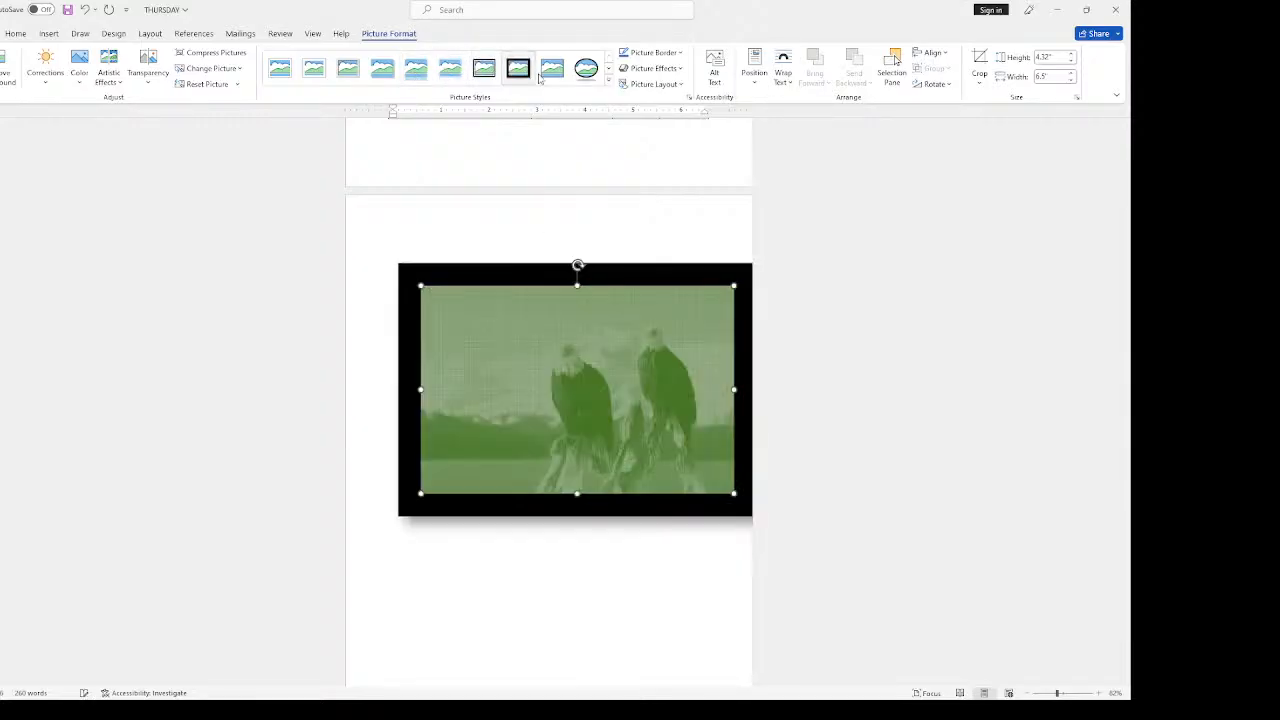
click(587, 73)
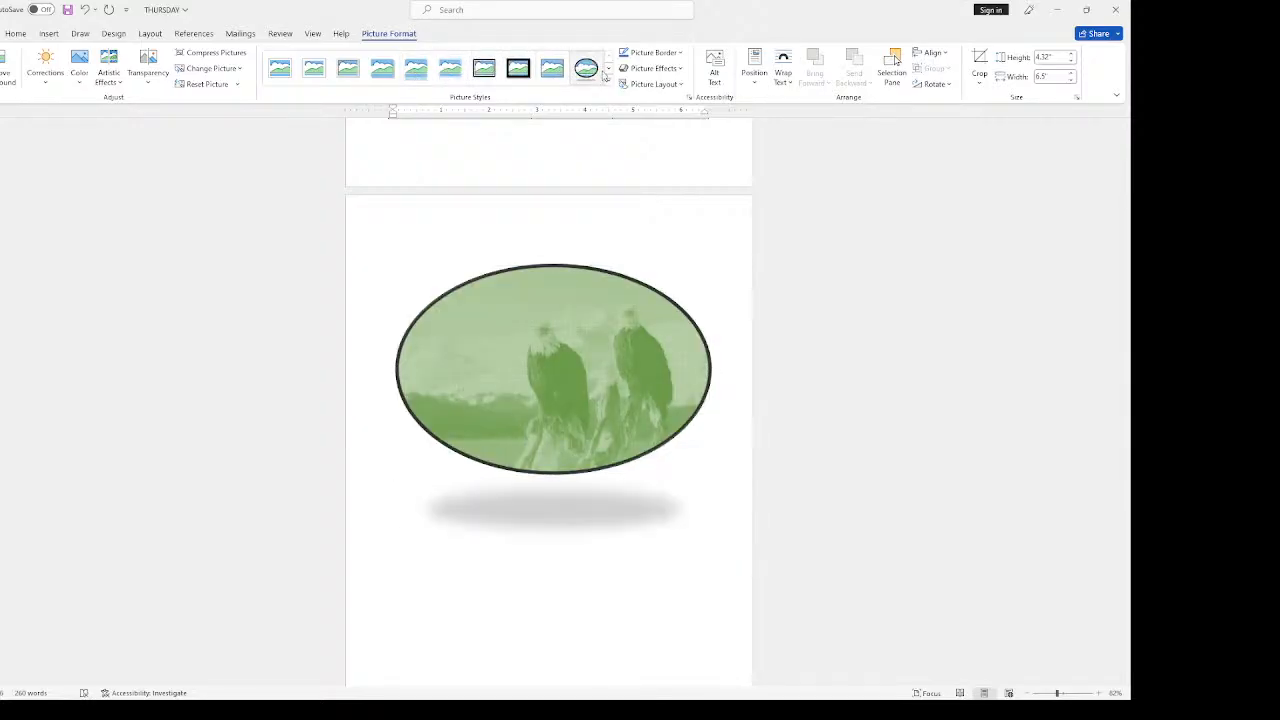
click(608, 68)
click(608, 70)
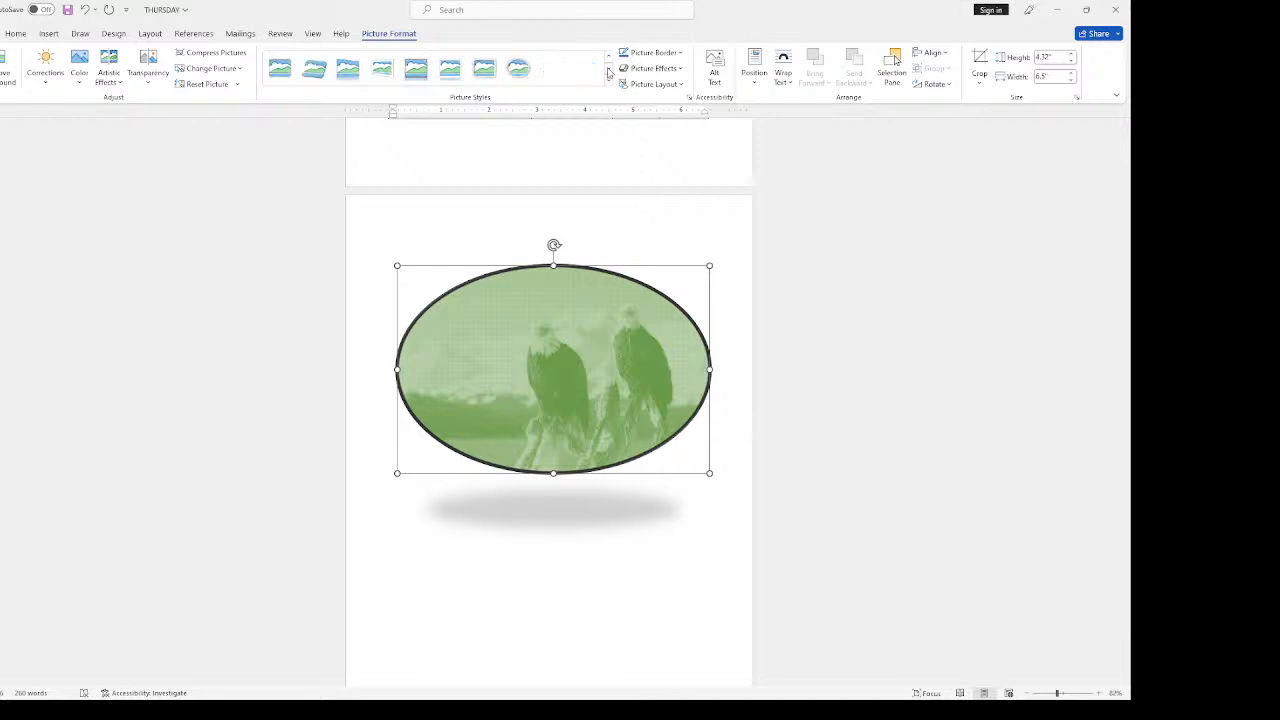
click(378, 72)
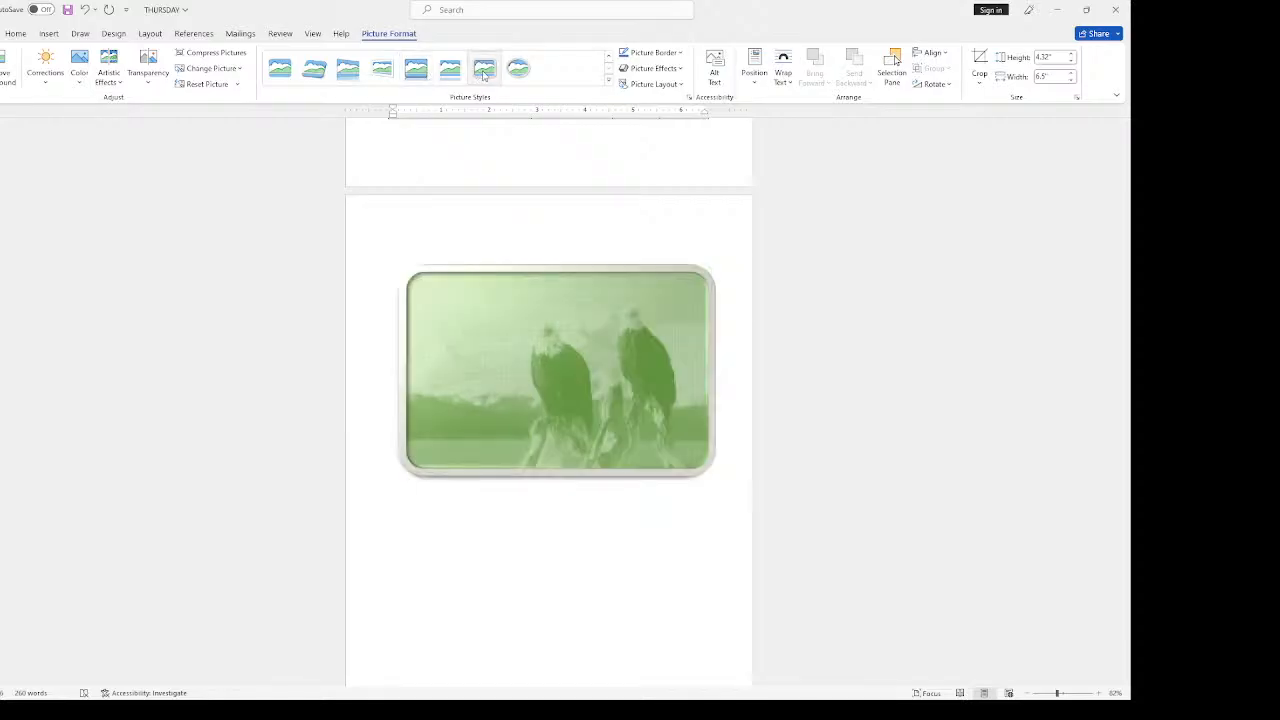
click(519, 68)
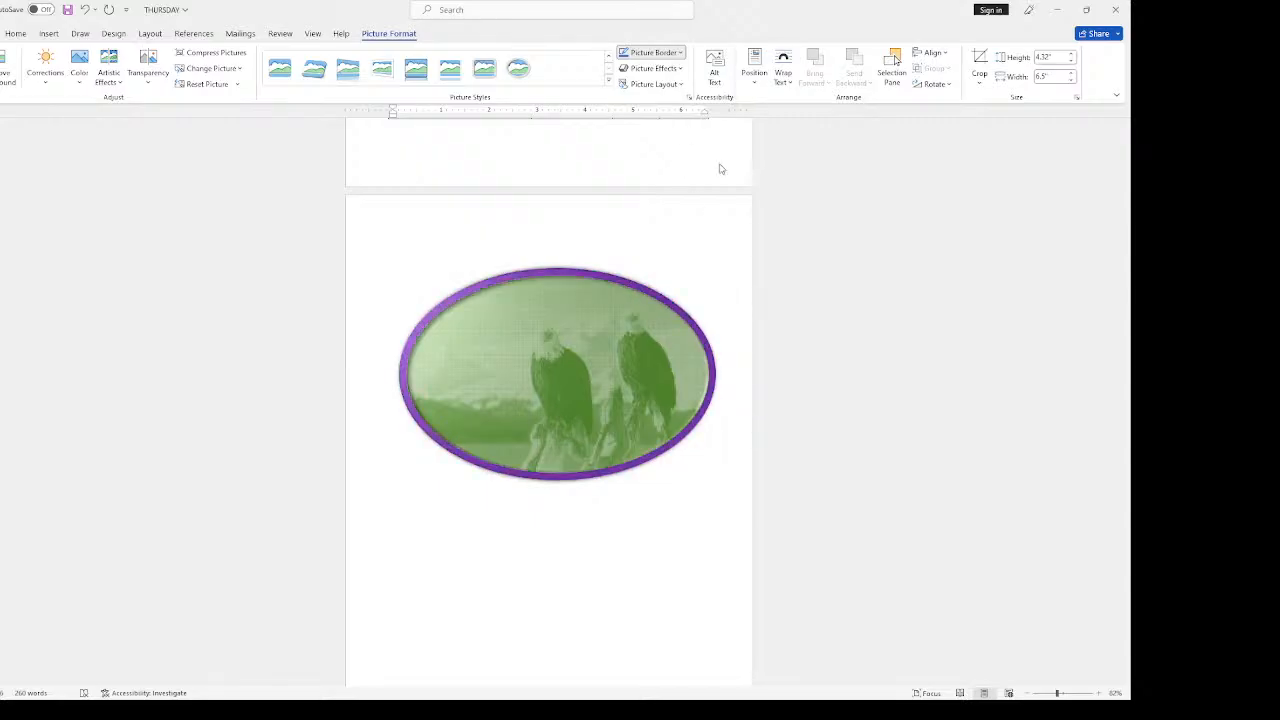
Step: Give the oval eagle picture a thin purple border, and remove its outline again
click(720, 169)
click(678, 53)
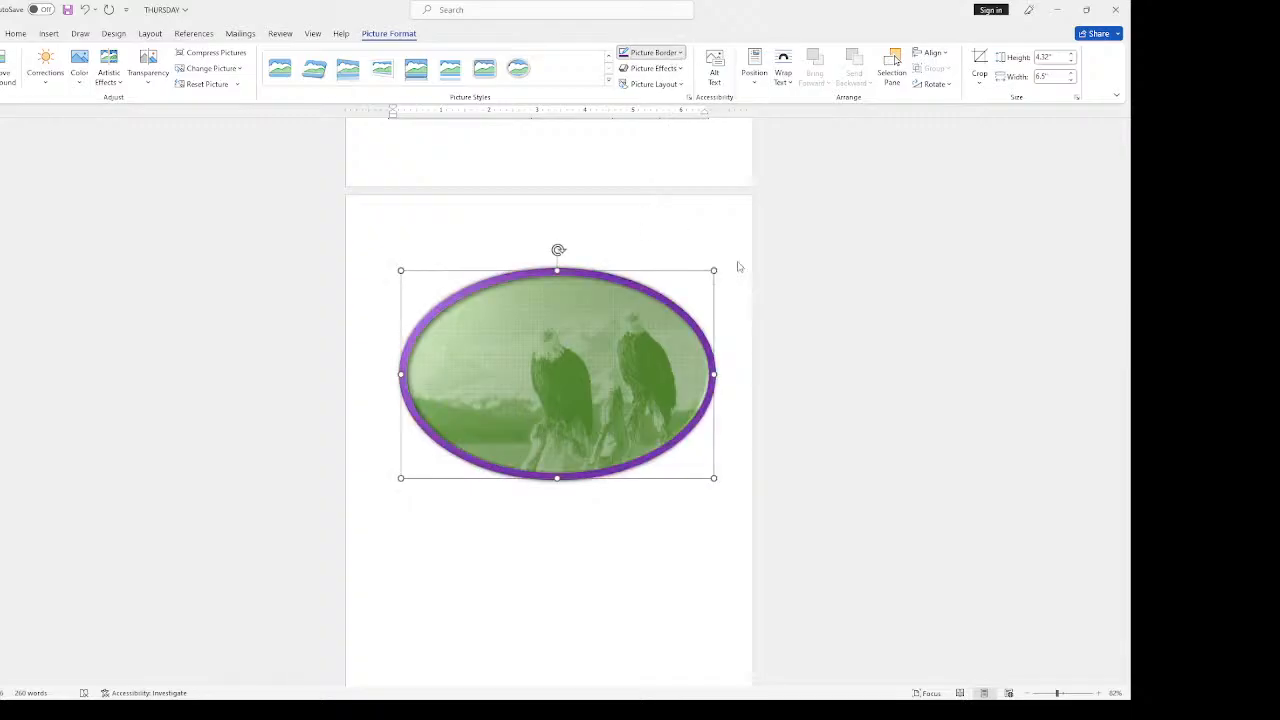
click(774, 354)
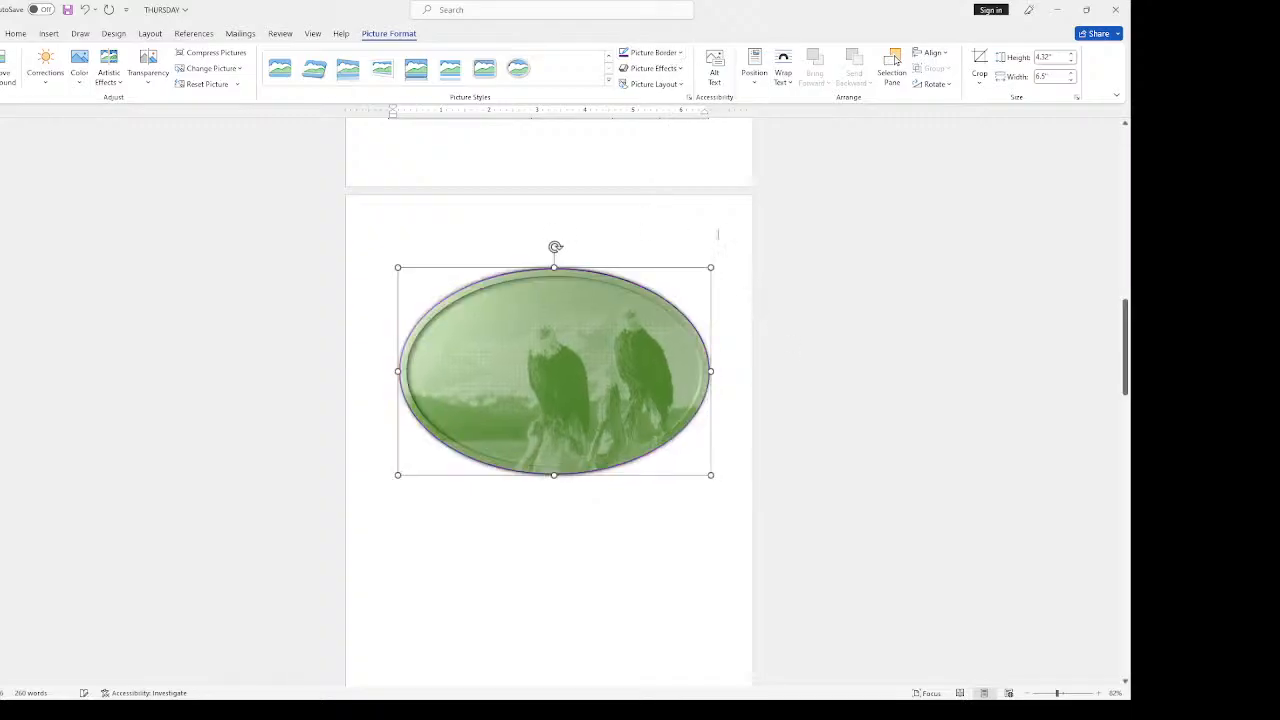
click(652, 52)
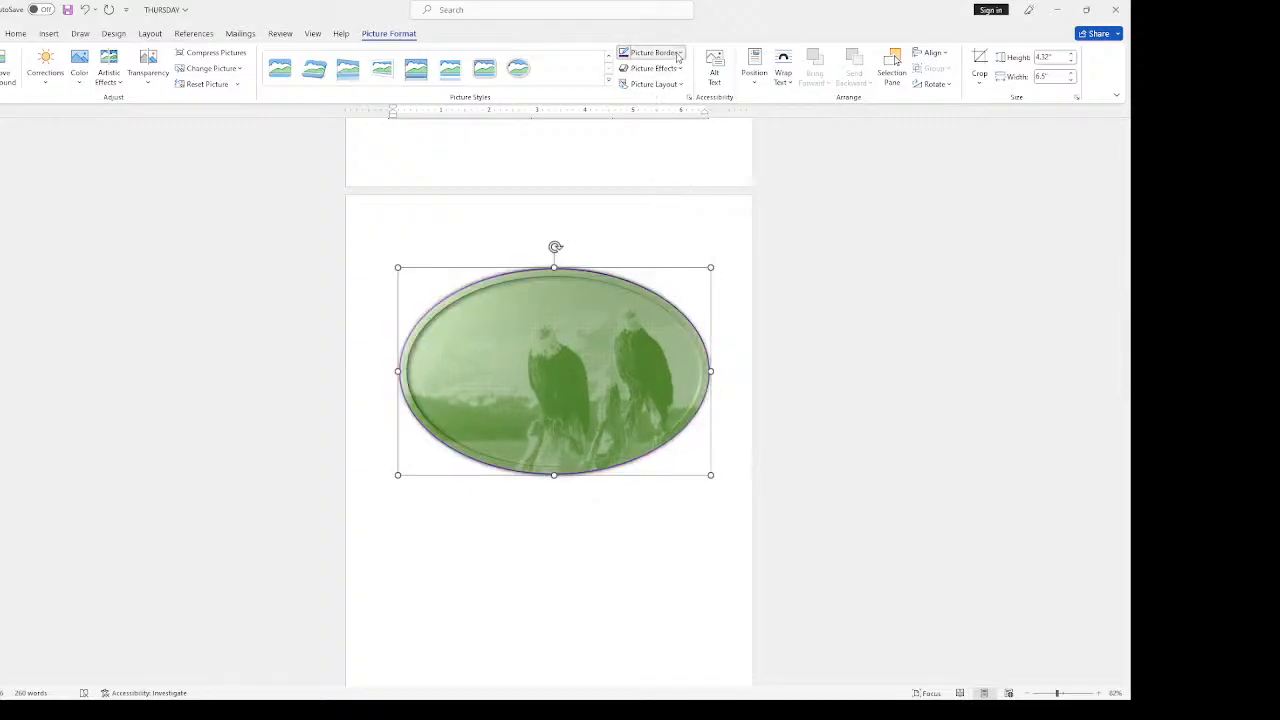
click(634, 187)
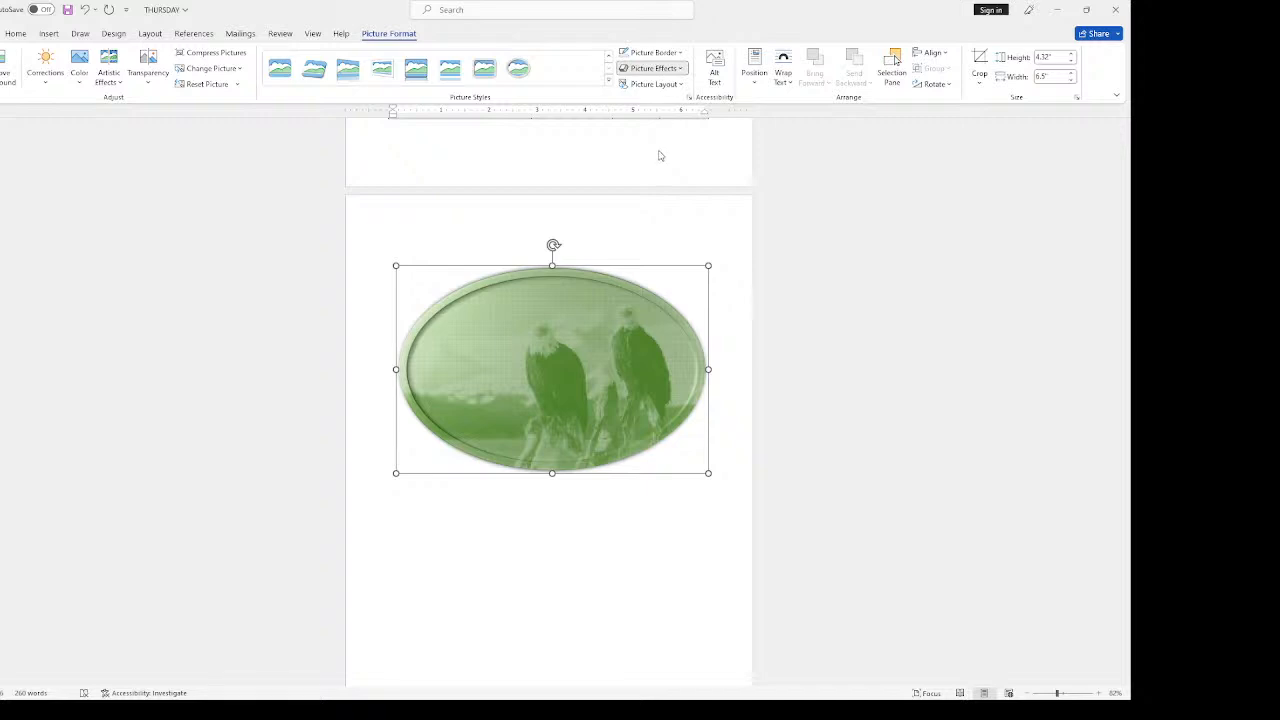
Step: Add a shadow and a reflection beneath the oval eagle picture with picture effects
click(812, 252)
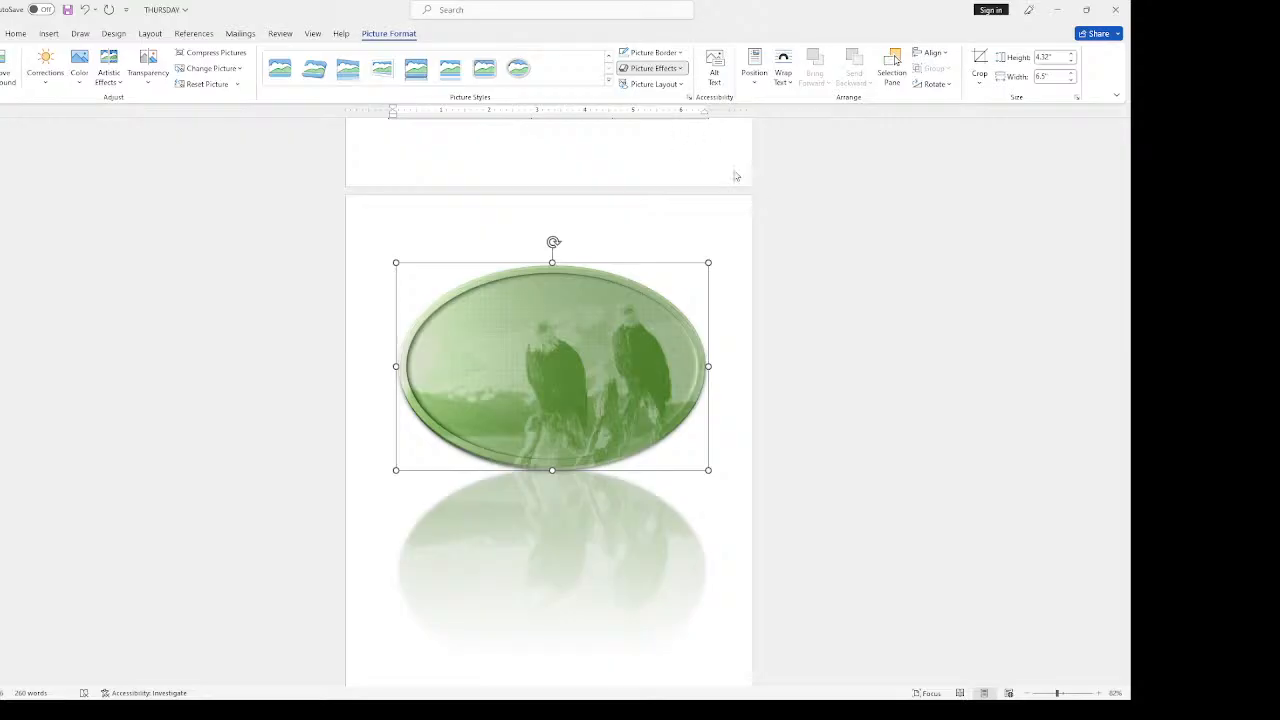
click(762, 217)
click(761, 214)
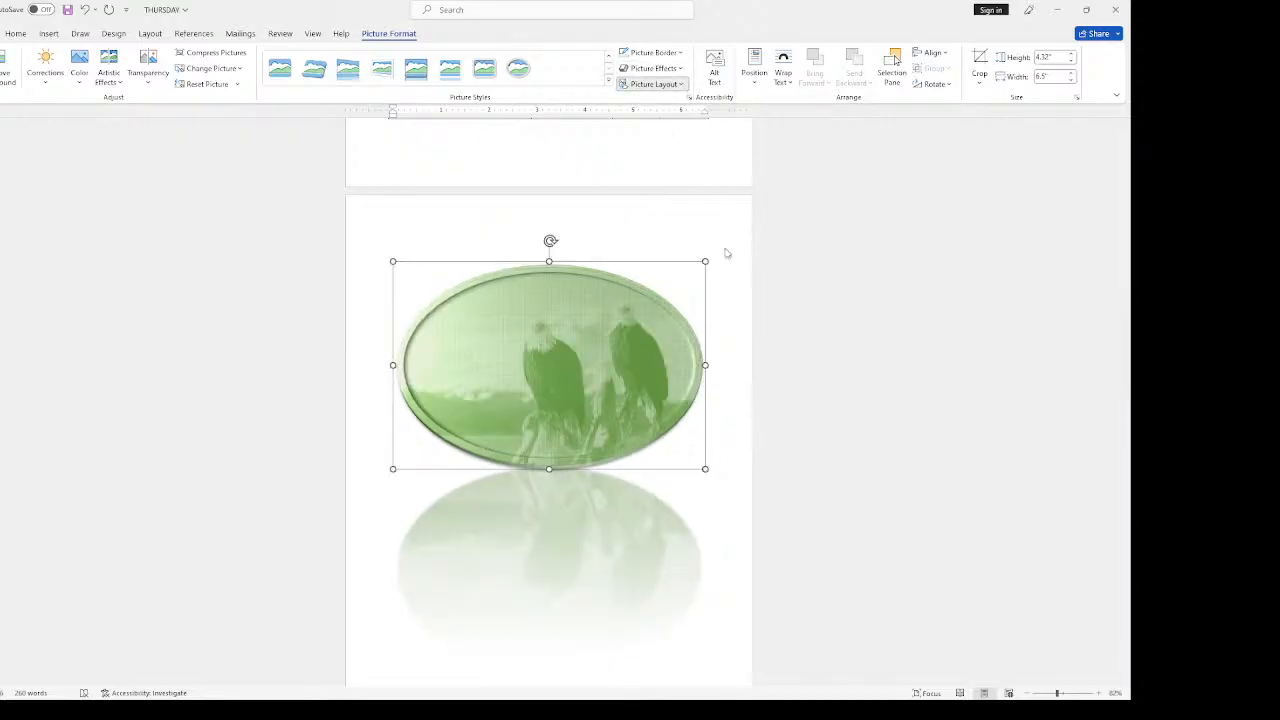
Step: Convert the eagle picture into a circular SmartArt layout with a text placeholder, and restyle it with a tilted 3-D style and another color set
click(722, 251)
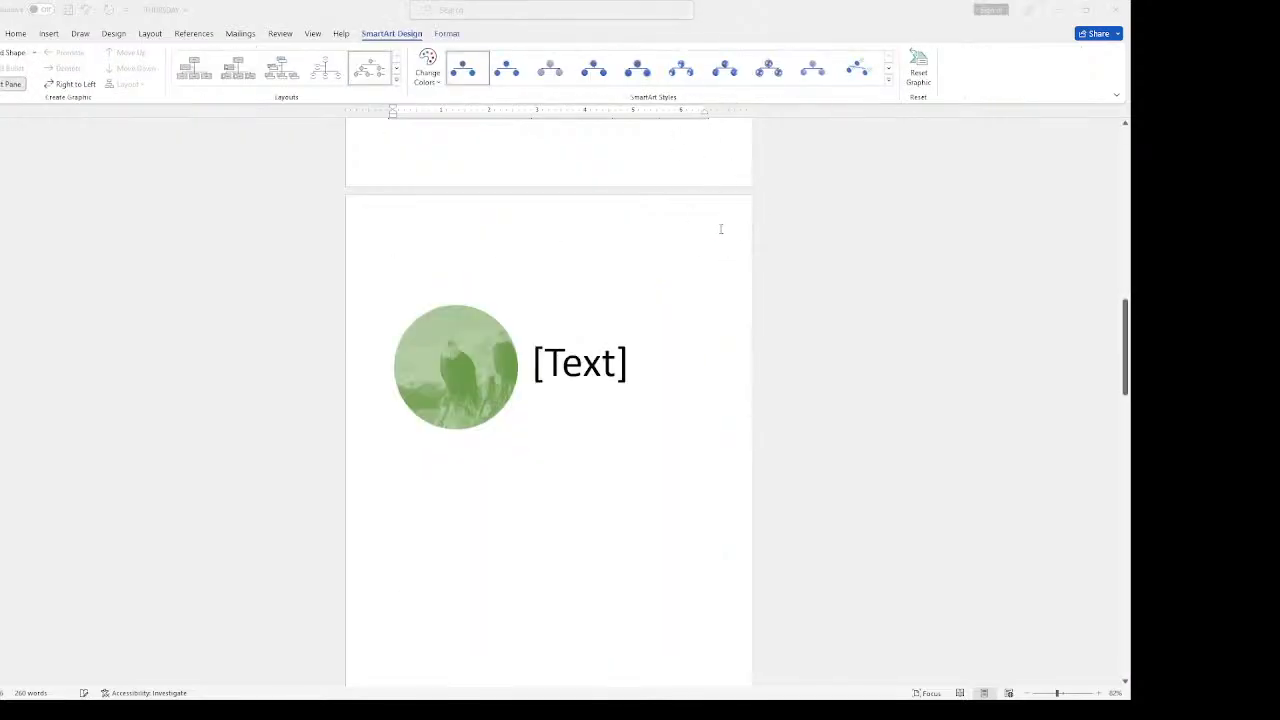
click(382, 272)
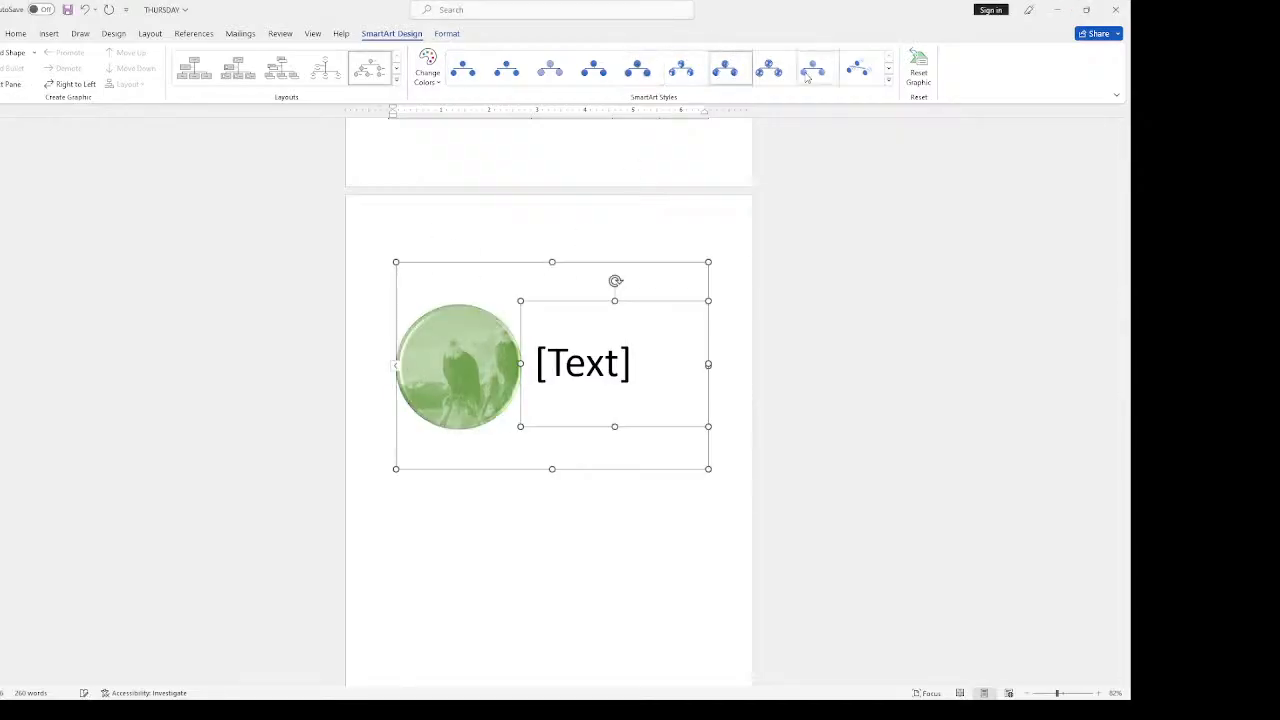
click(857, 68)
click(431, 84)
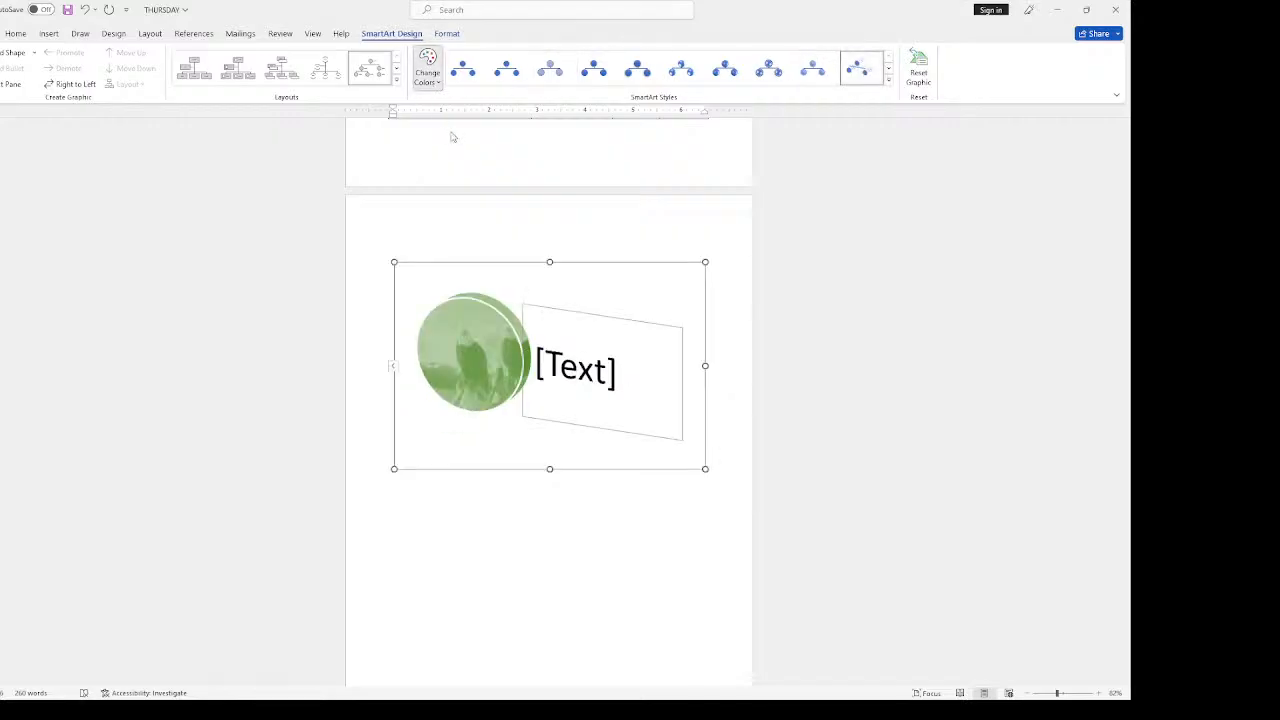
click(474, 189)
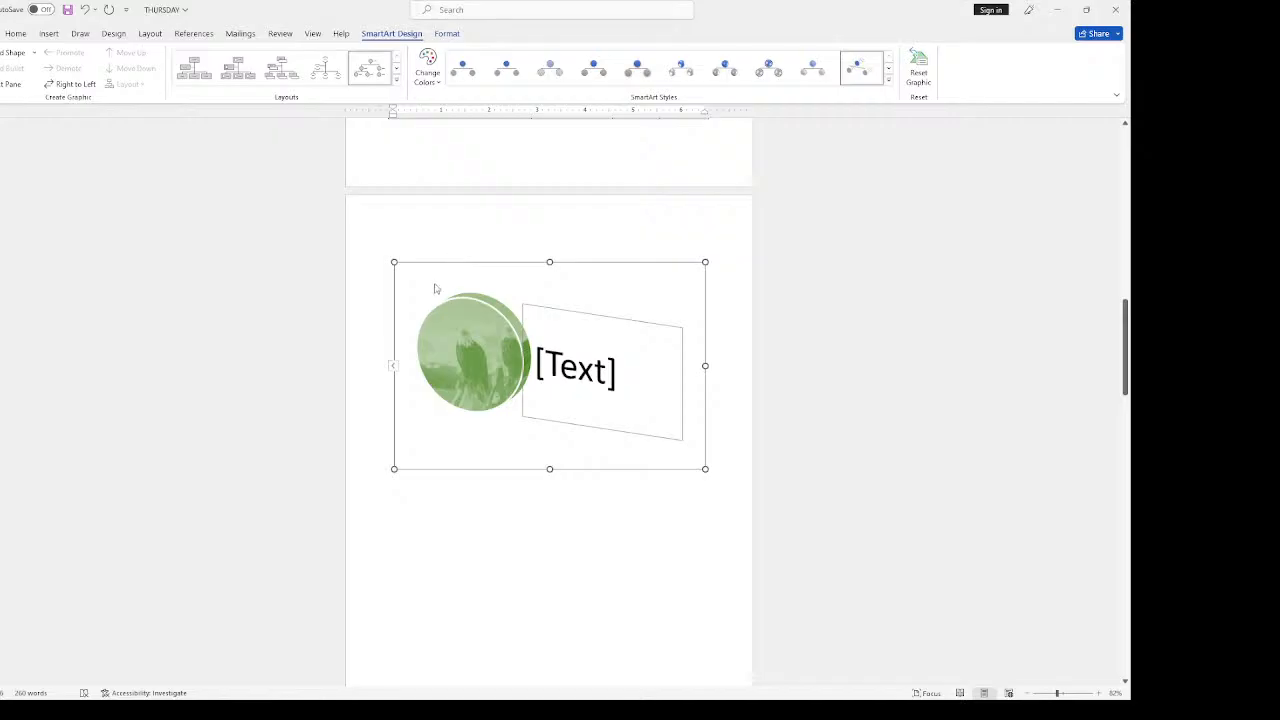
Step: Delete the SmartArt graphic, including its empty frame, from the page
key(Delete)
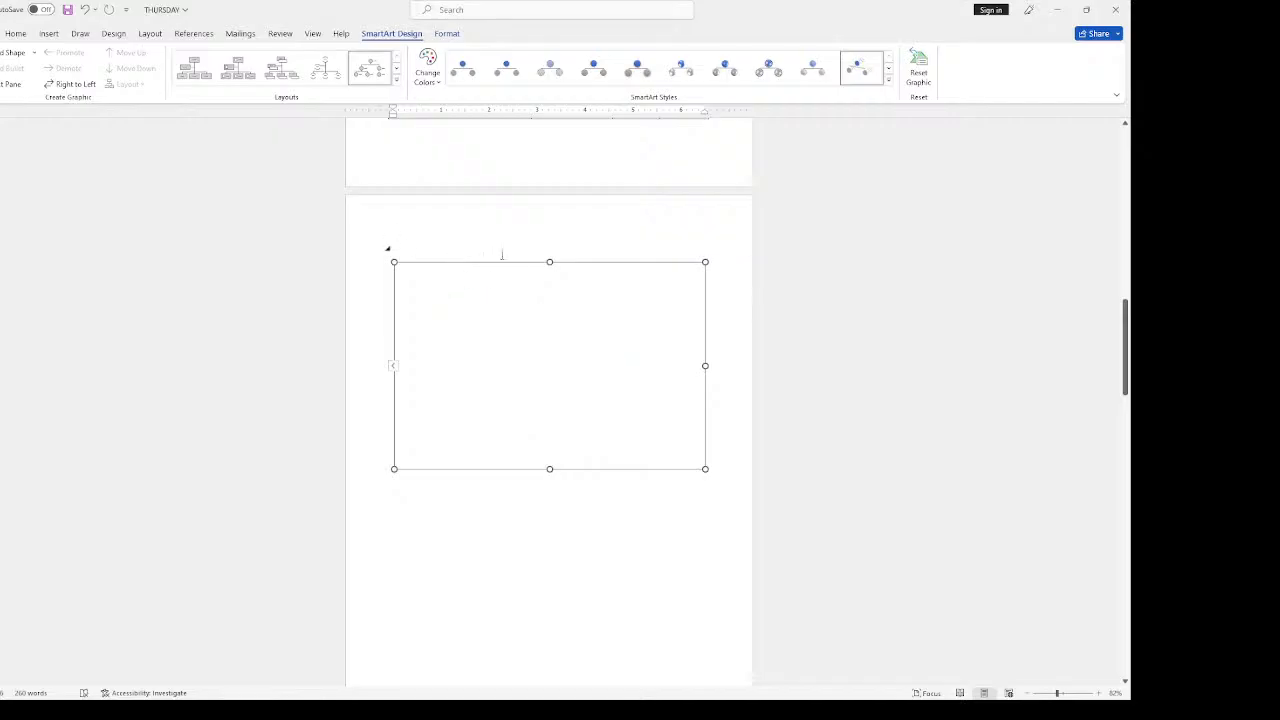
click(498, 264)
key(Delete)
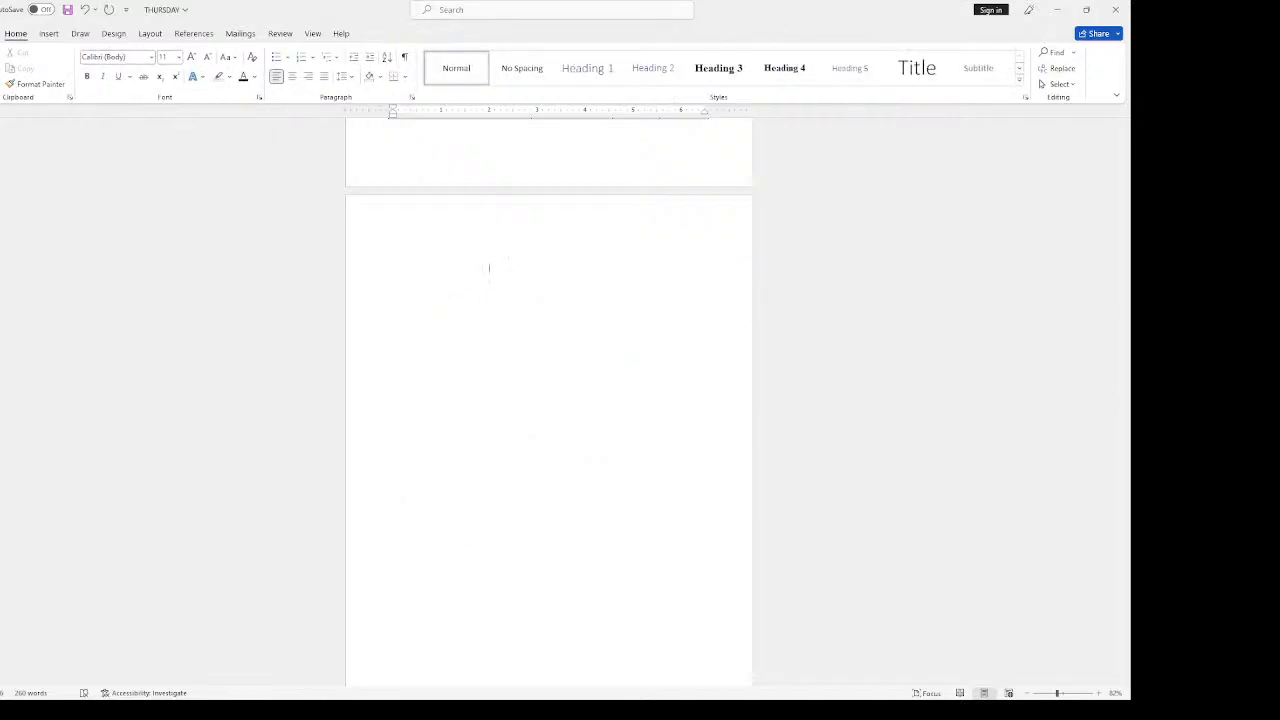
Step: Insert the picture of the orange fish in an aquarium above the "B. Software" heading
click(449, 710)
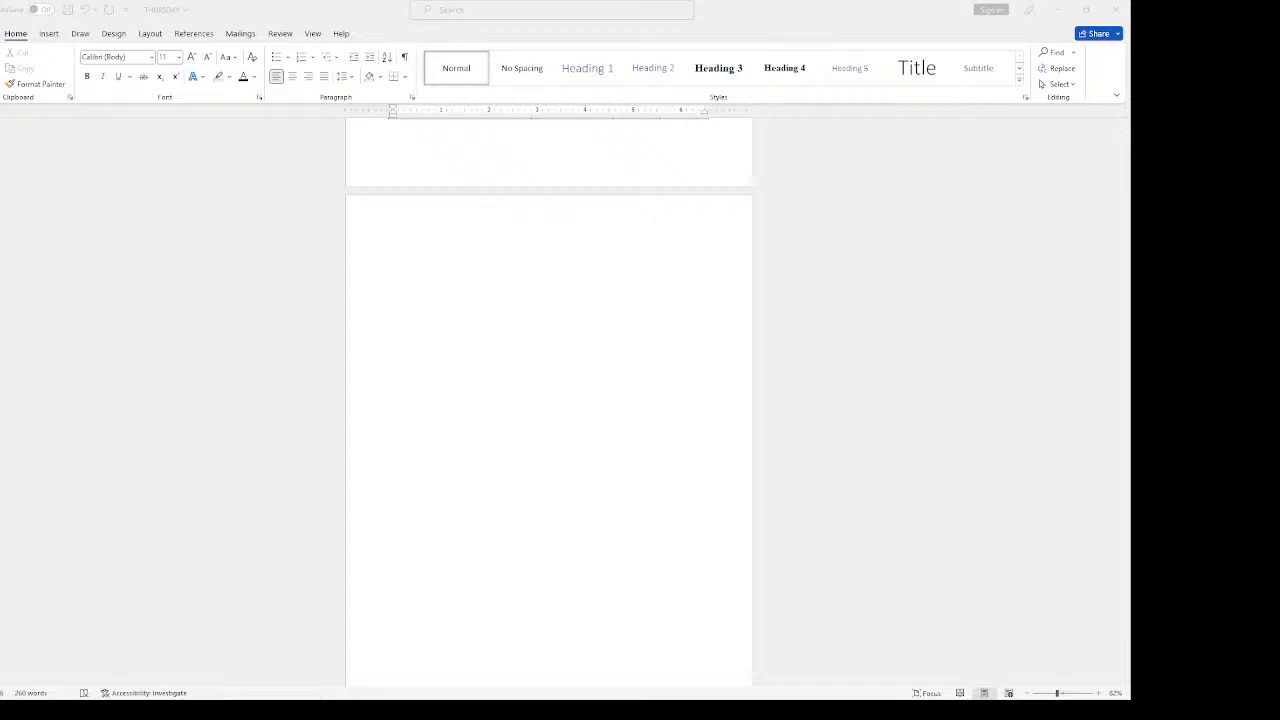
click(489, 323)
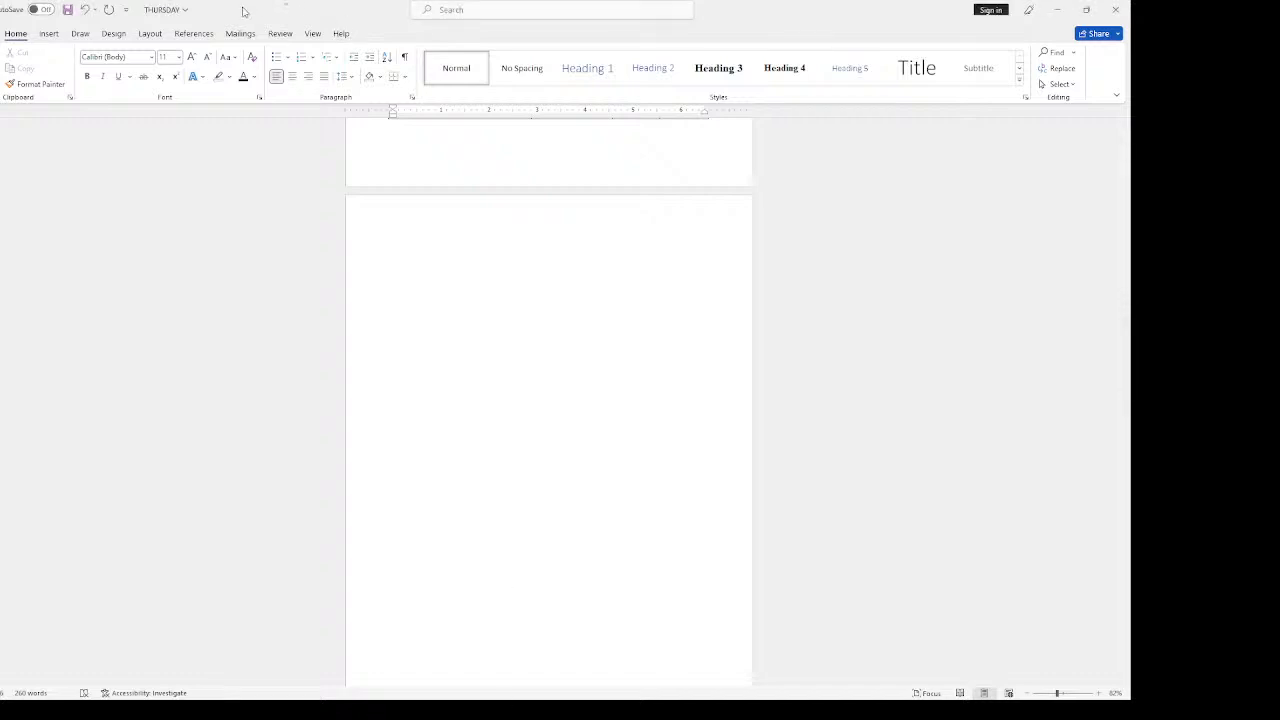
click(48, 33)
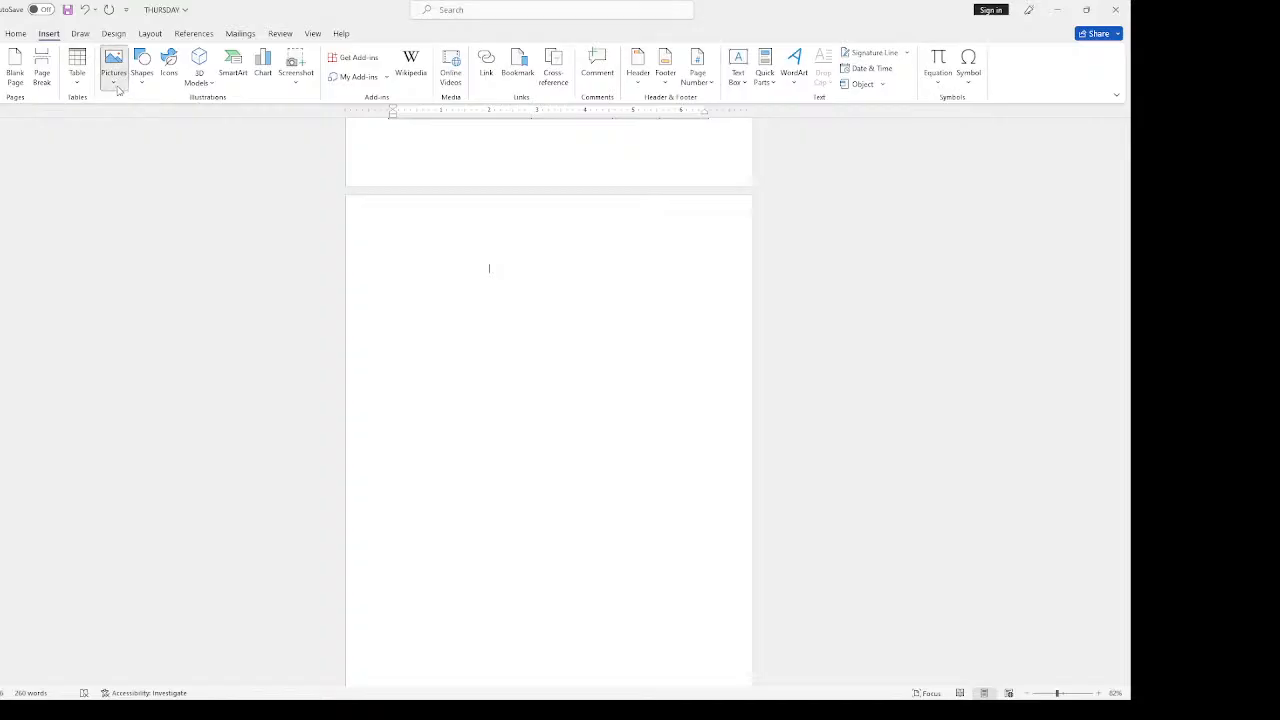
click(132, 154)
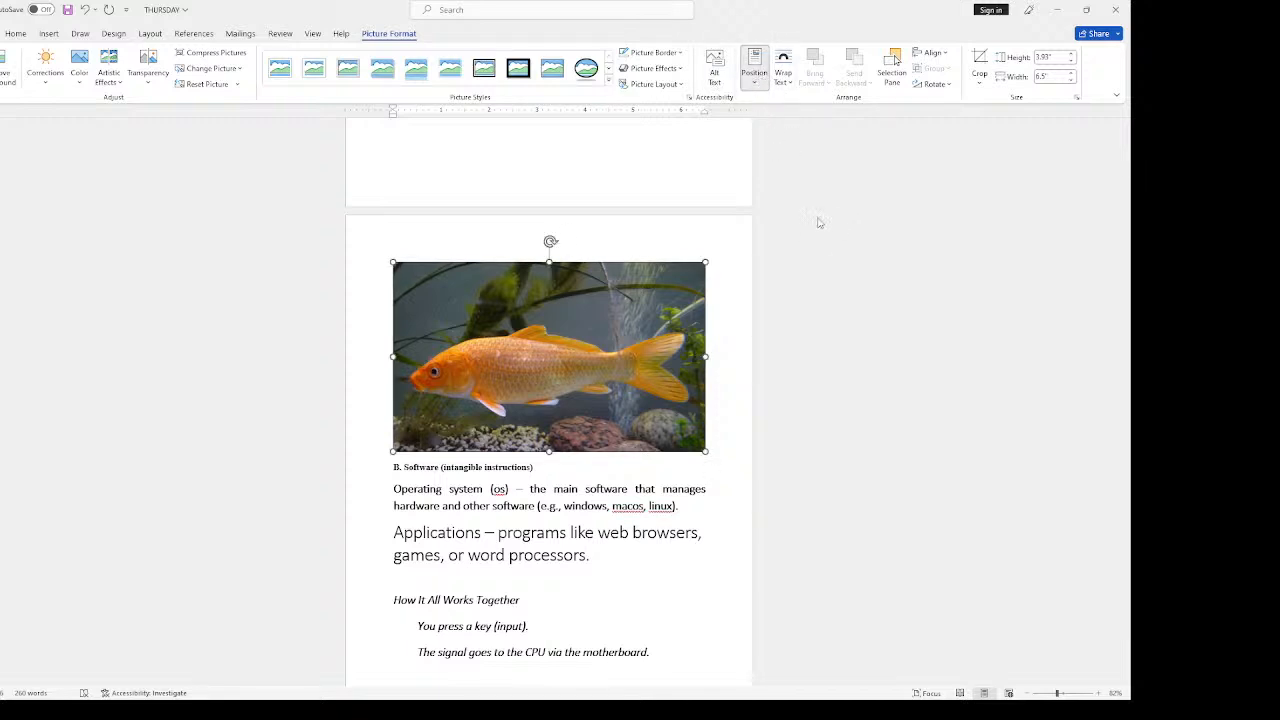
Step: Try a preset page position with text wrapping for the fish picture above the "B. Software" heading
key(Delete)
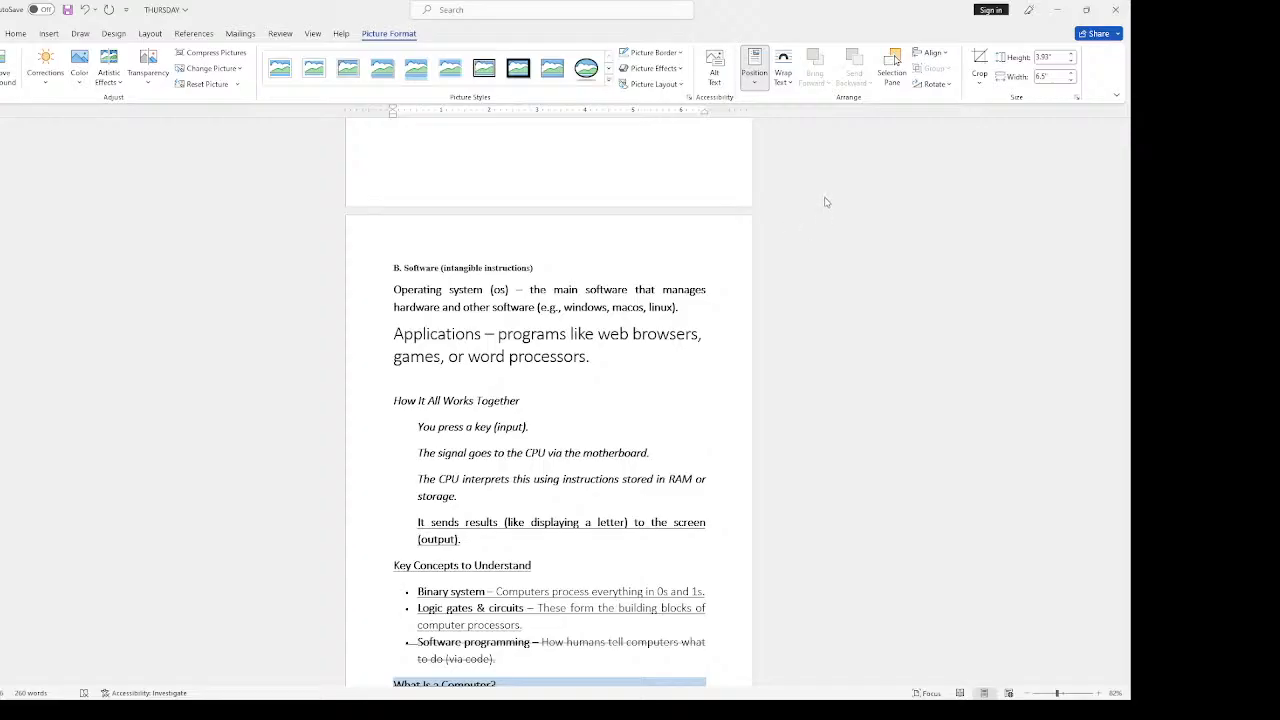
key(ctrl+z)
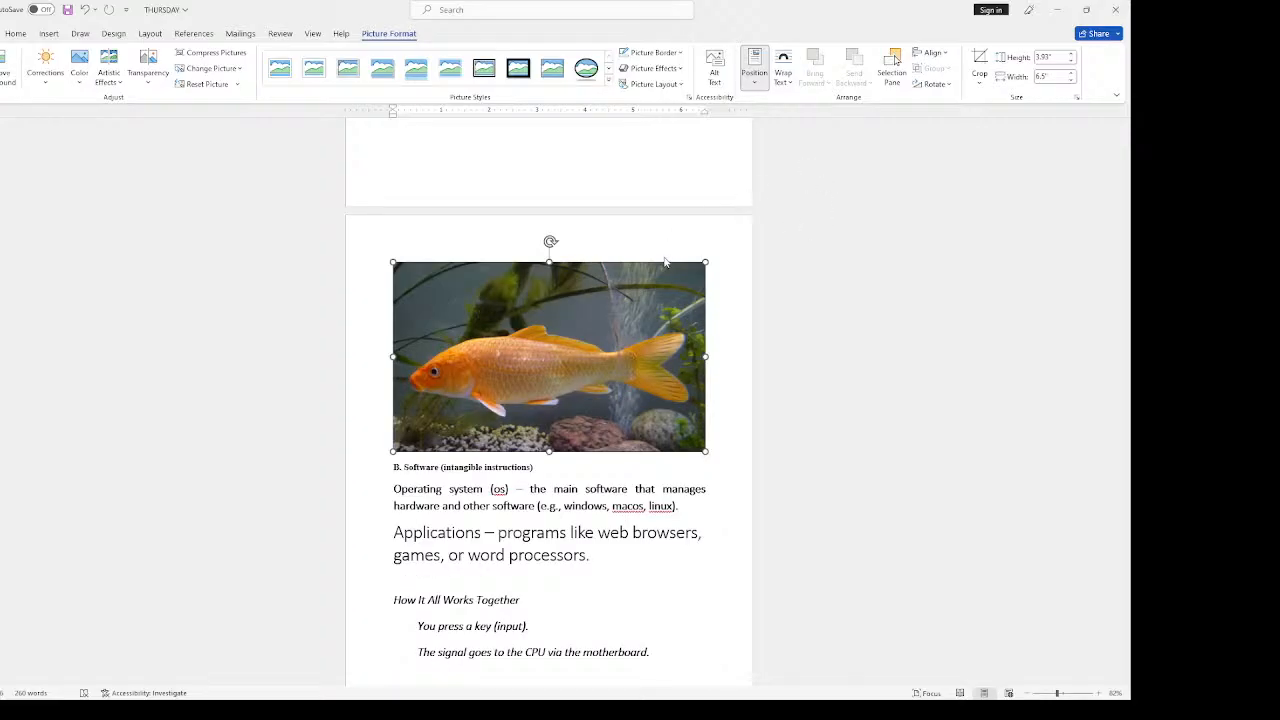
click(748, 214)
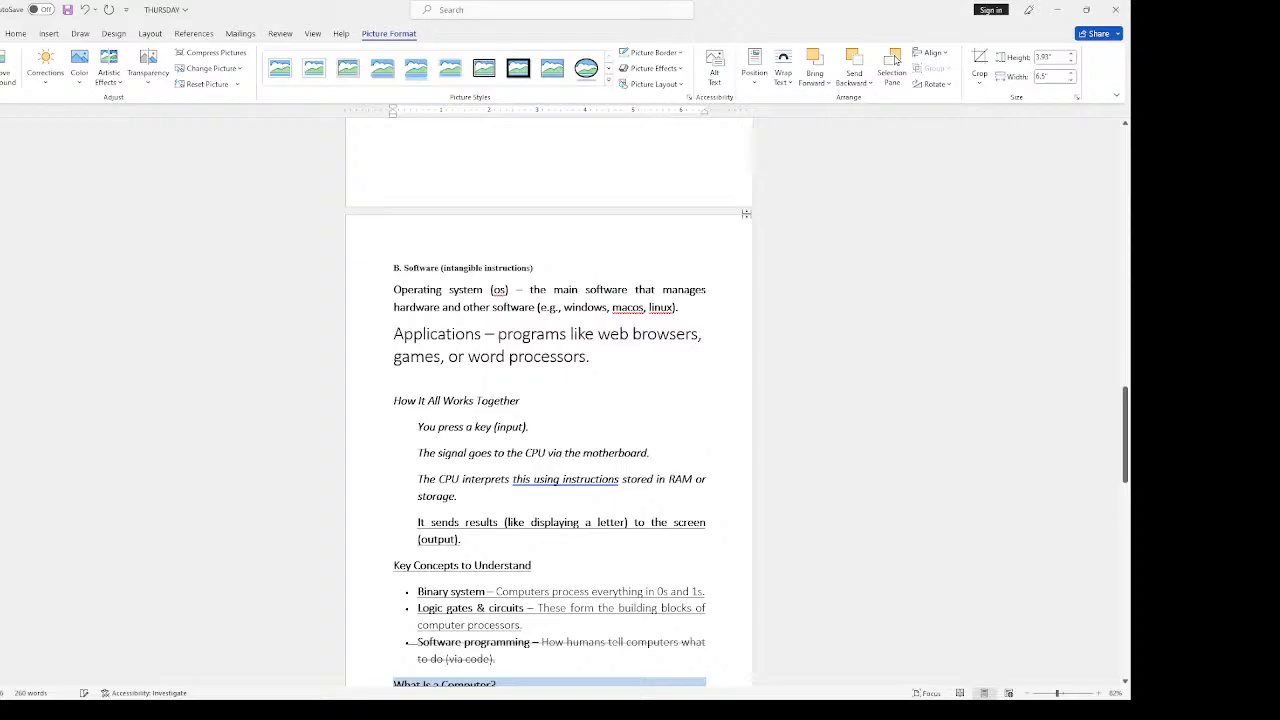
click(579, 303)
scroll(545, 403, down, 6)
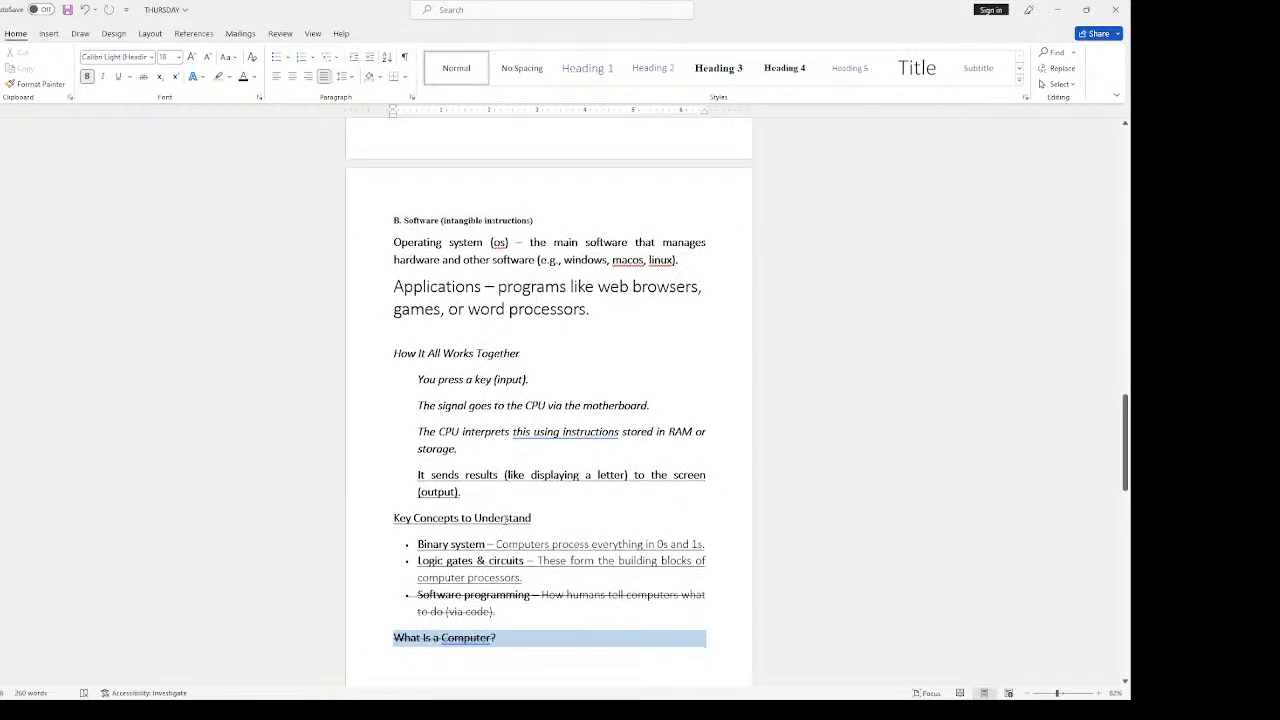
scroll(500, 530, up, 3)
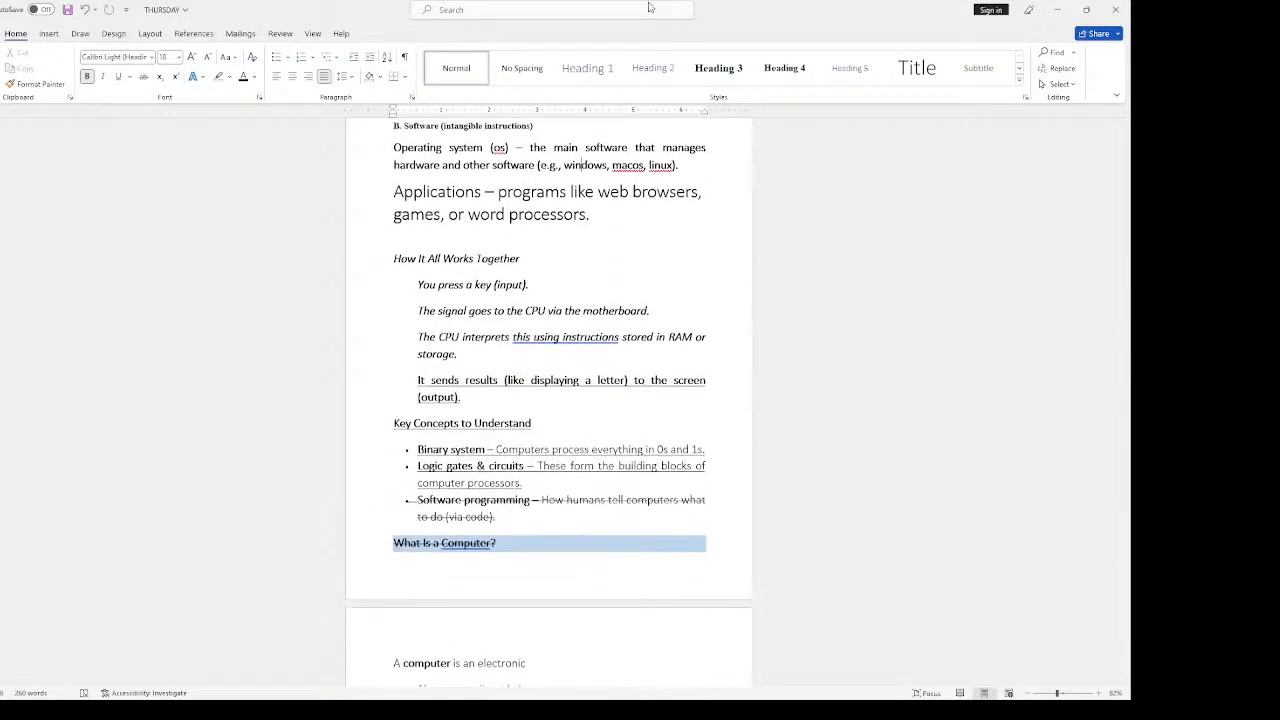
Step: Undo the fish picture's position change and delete the picture from the page
click(86, 10)
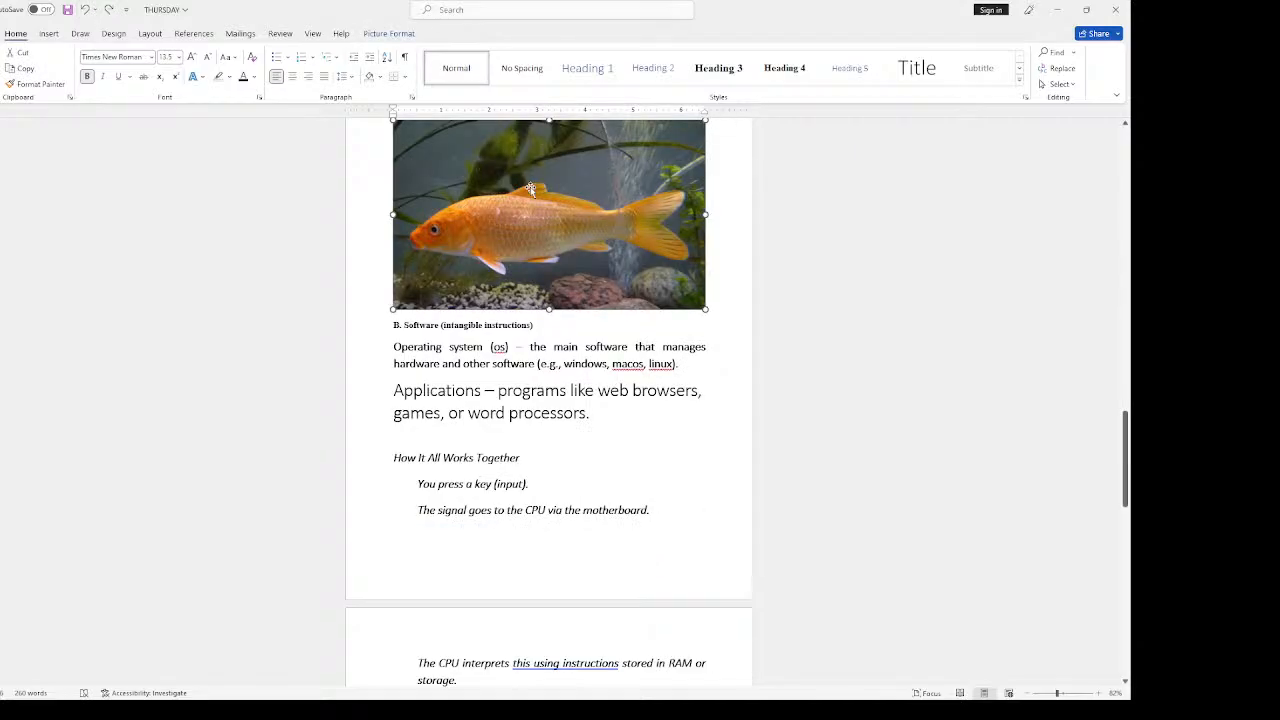
key(Delete)
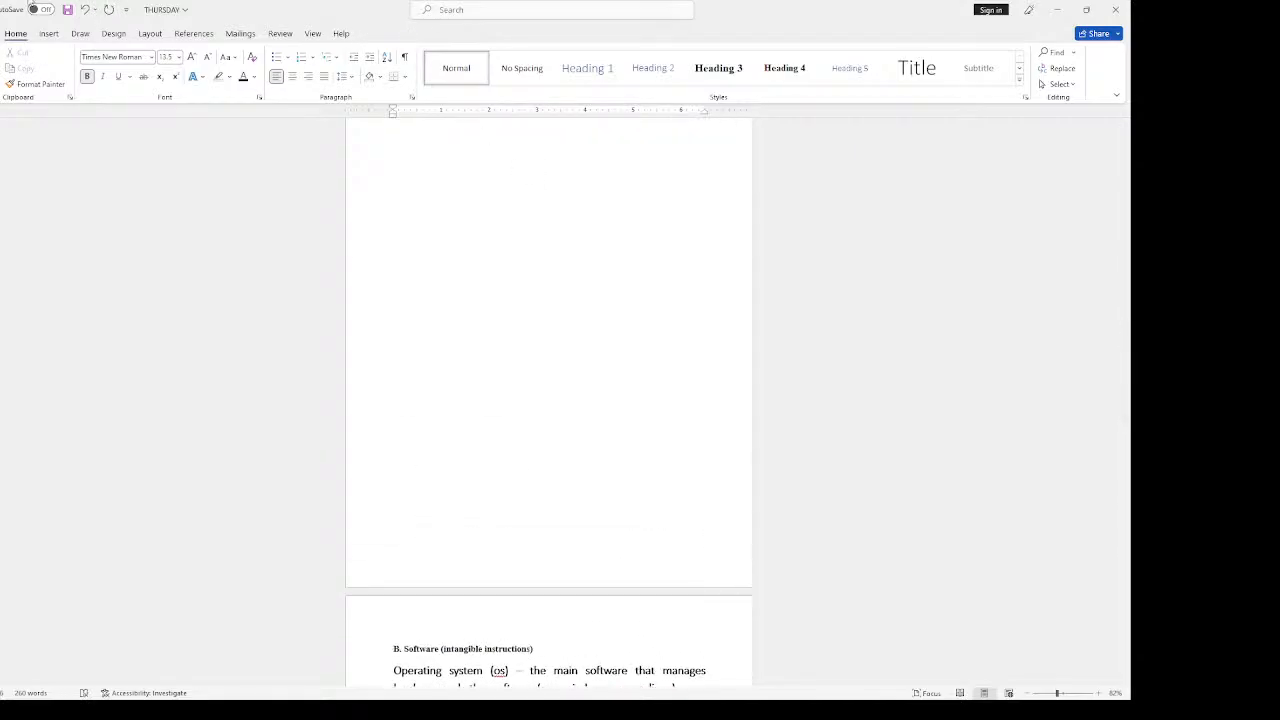
Step: Draw an isosceles triangle shape about 3.8" high and 3.85" wide on the blank page before the "B. Software" heading
click(50, 33)
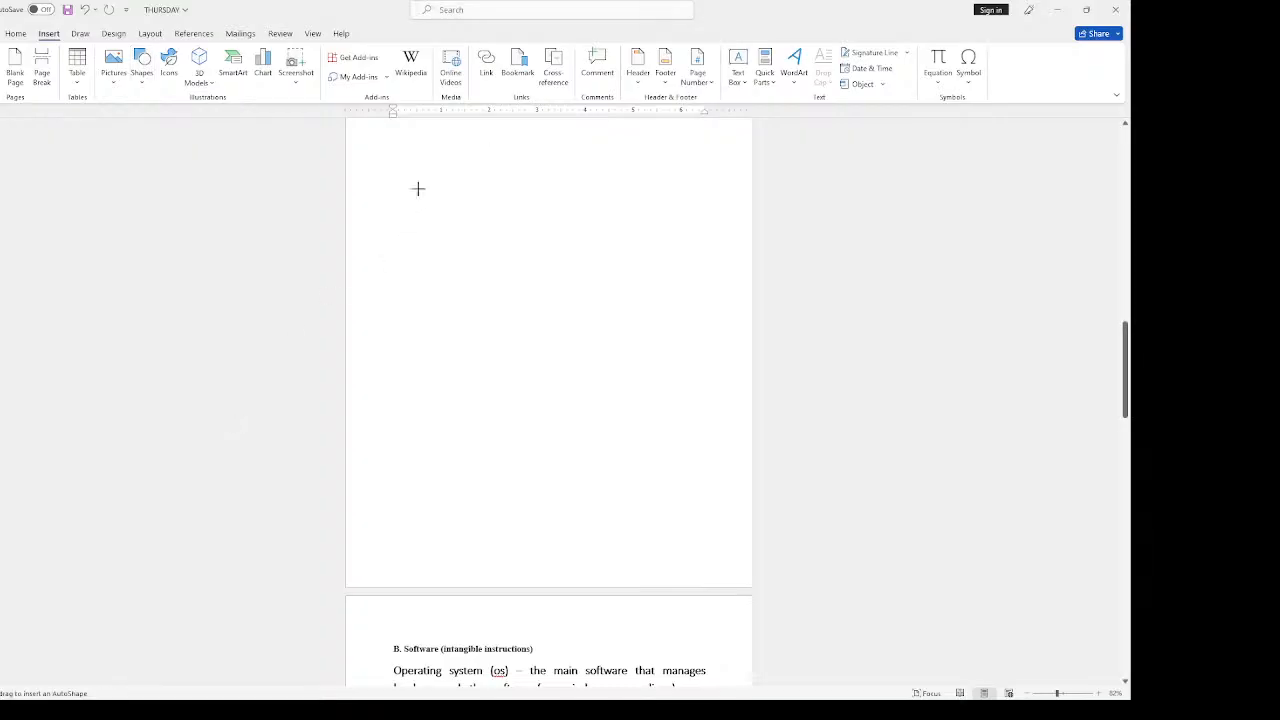
mouse_move(418, 188)
mouse_down()
mouse_move(494, 283)
mouse_move(577, 329)
mouse_move(606, 371)
mouse_up()
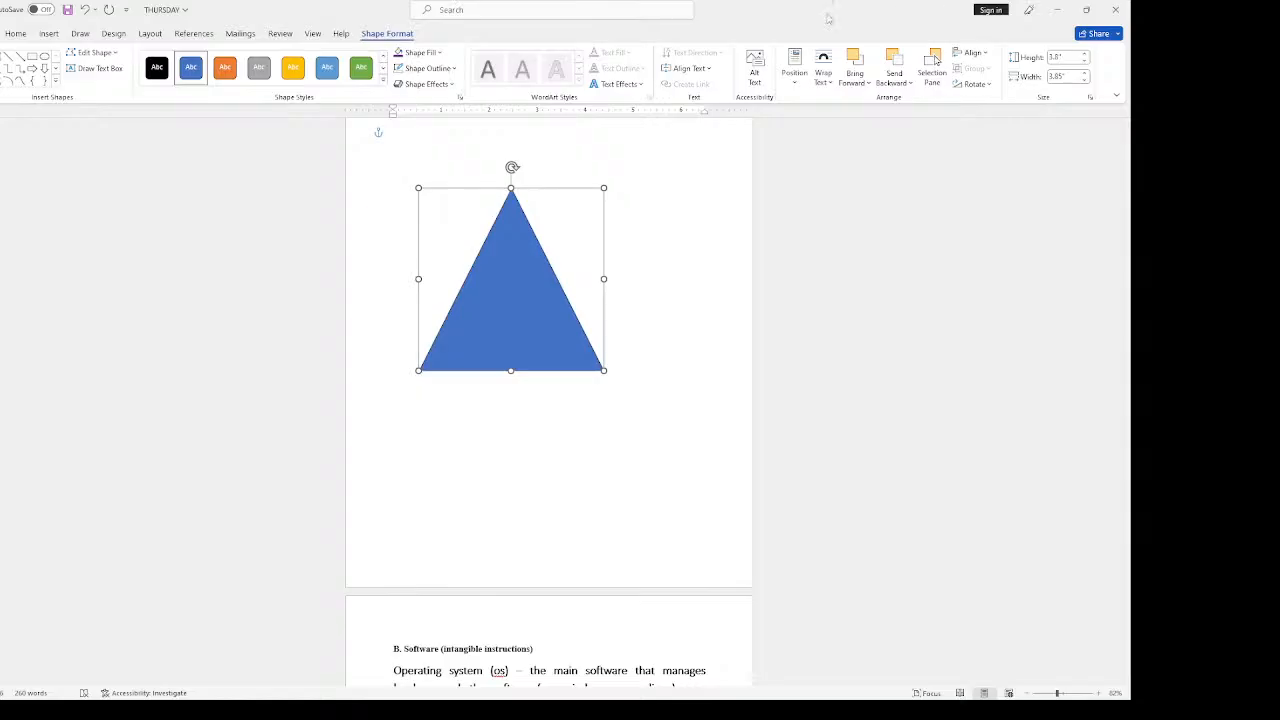
Step: Resize the triangle to about 4.11" high and 3.75" wide and rotate it slightly clockwise
mouse_move(603, 187)
mouse_down()
mouse_move(534, 251)
mouse_move(598, 172)
mouse_up()
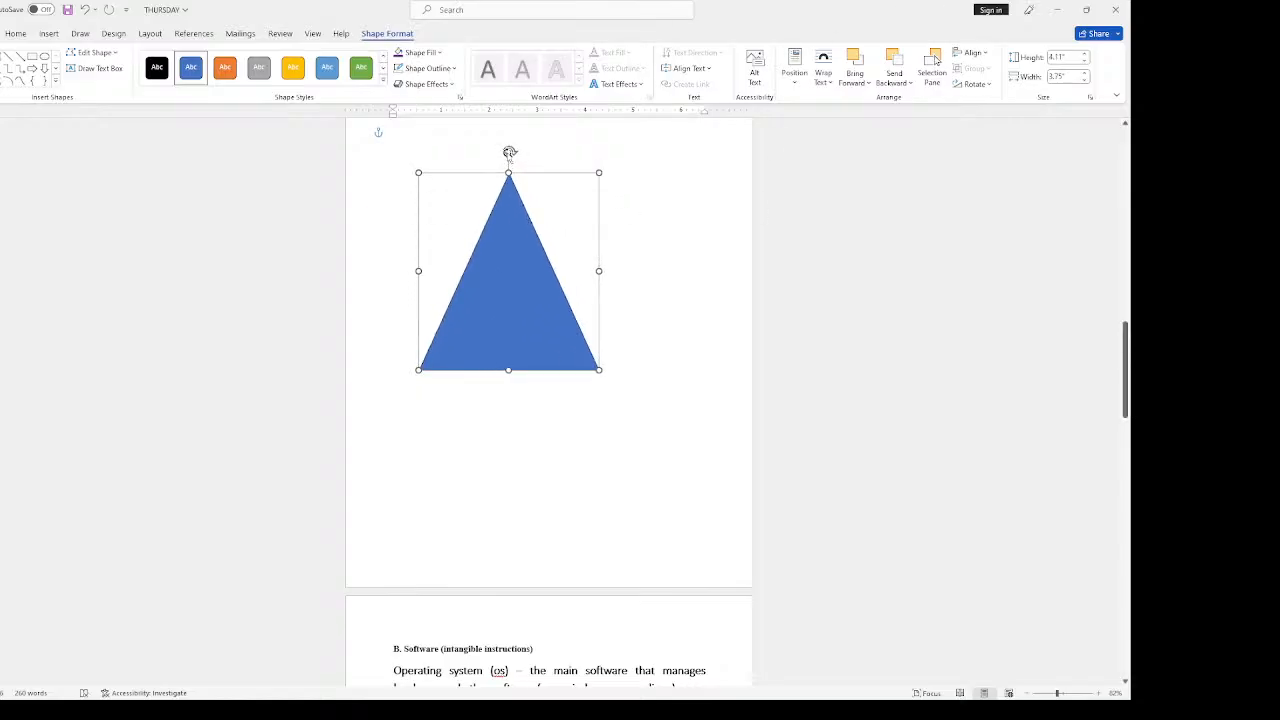
mouse_move(510, 152)
mouse_down()
mouse_move(649, 189)
mouse_move(677, 211)
mouse_move(480, 151)
mouse_move(523, 163)
mouse_move(530, 152)
mouse_up()
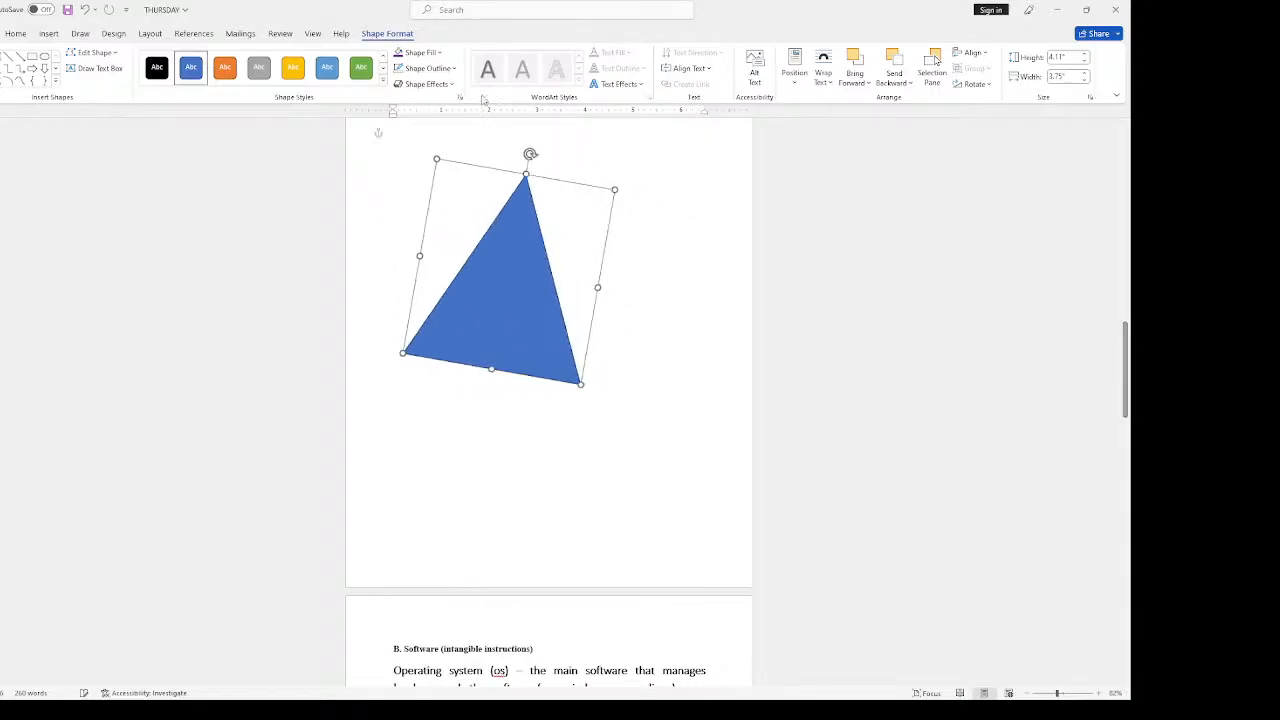
Step: Give the triangle a dark gold fill and change its outline colour
click(432, 54)
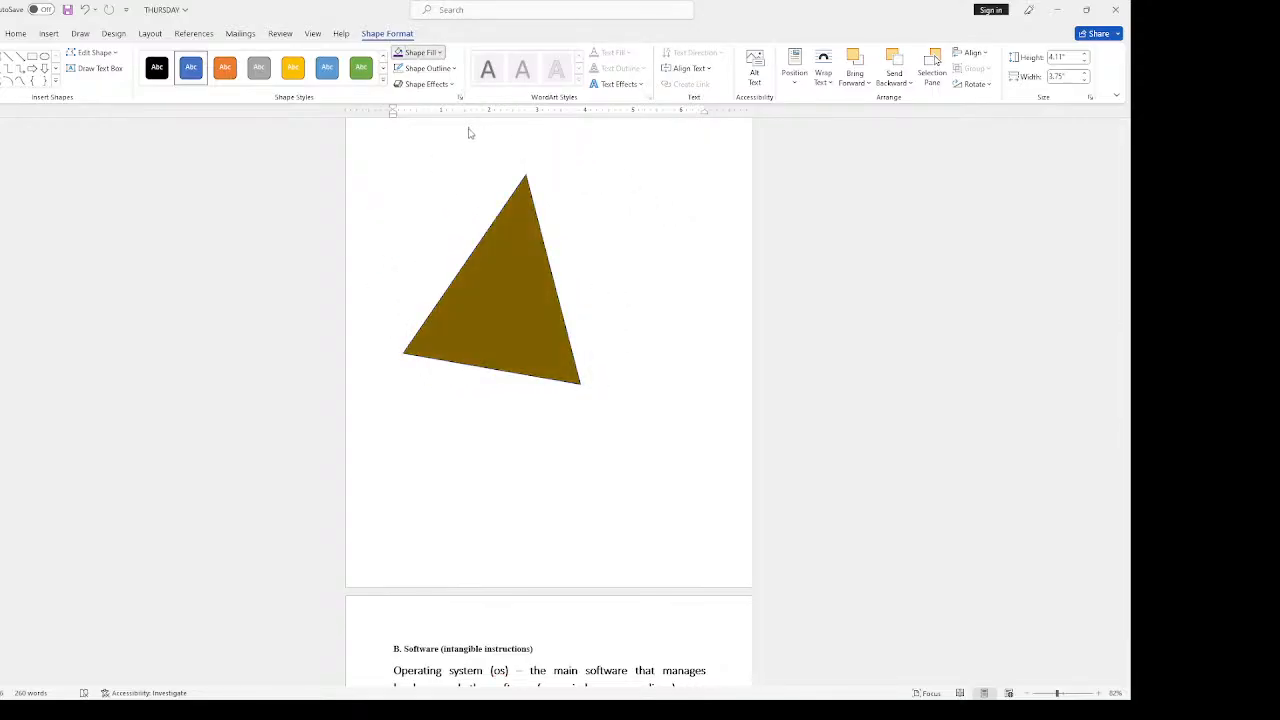
click(469, 129)
click(455, 71)
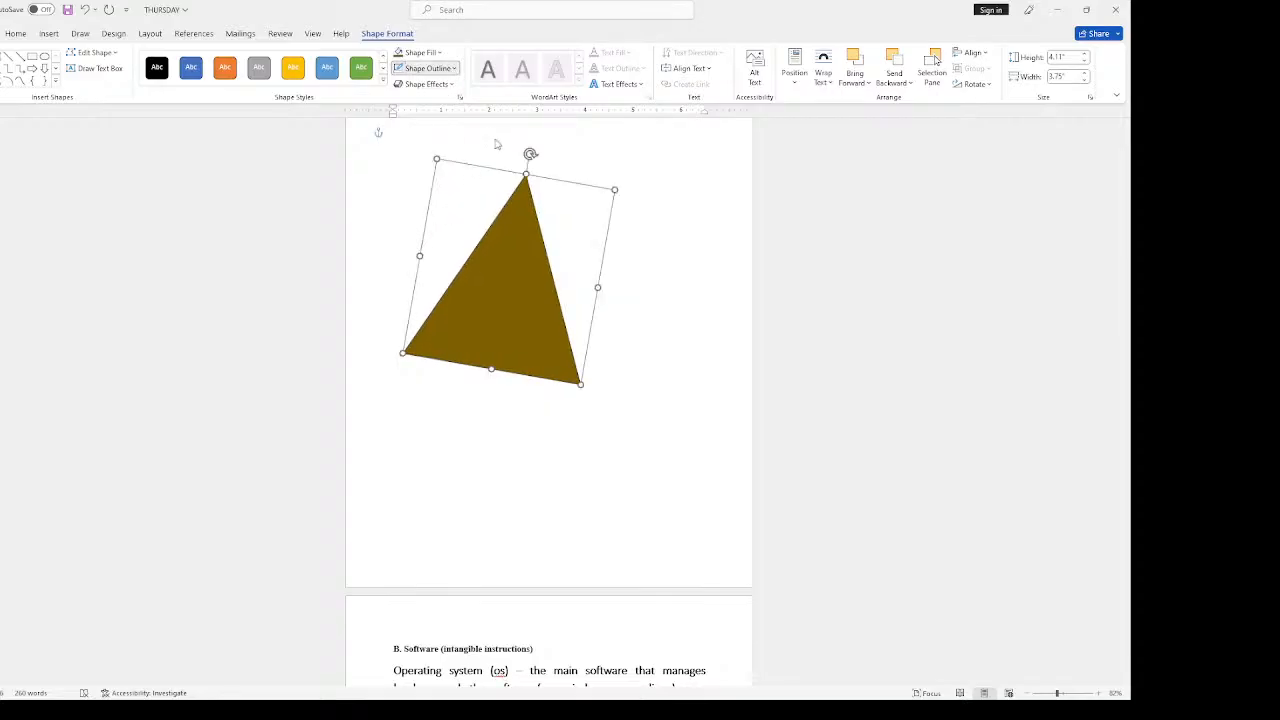
click(489, 141)
Step: Apply a bevelled-edge shape effect to the triangle
click(445, 86)
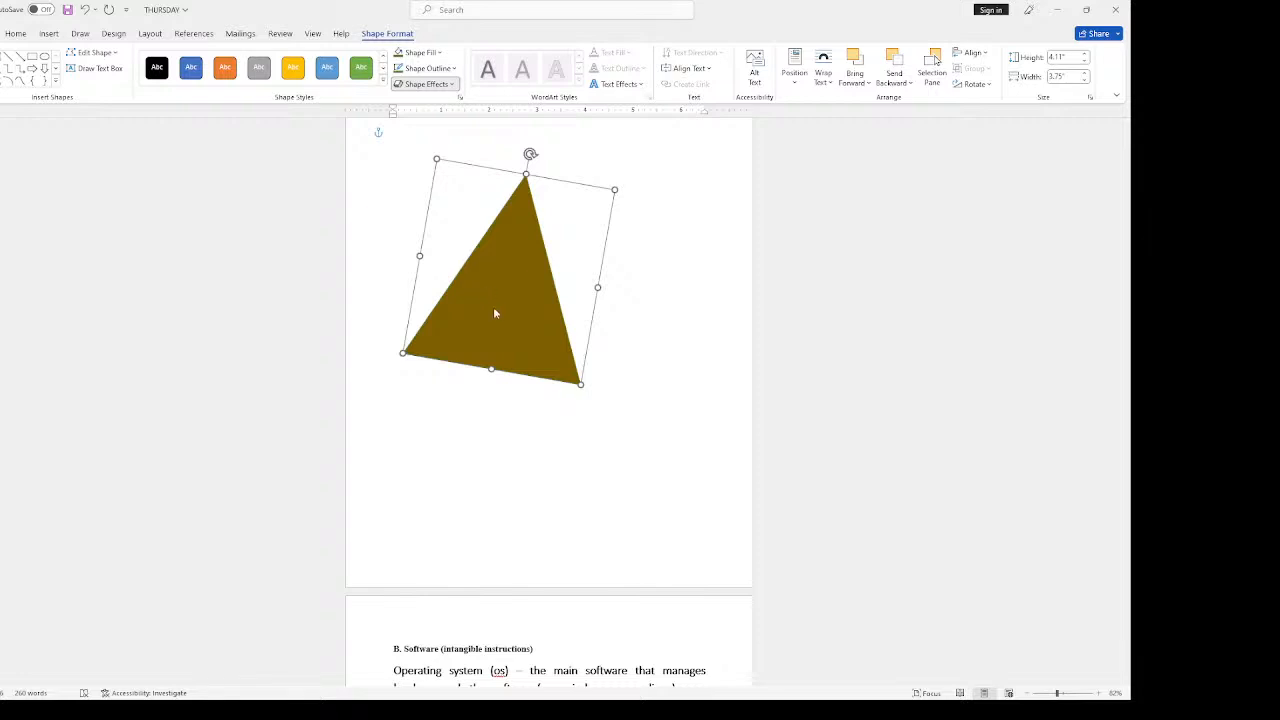
click(534, 334)
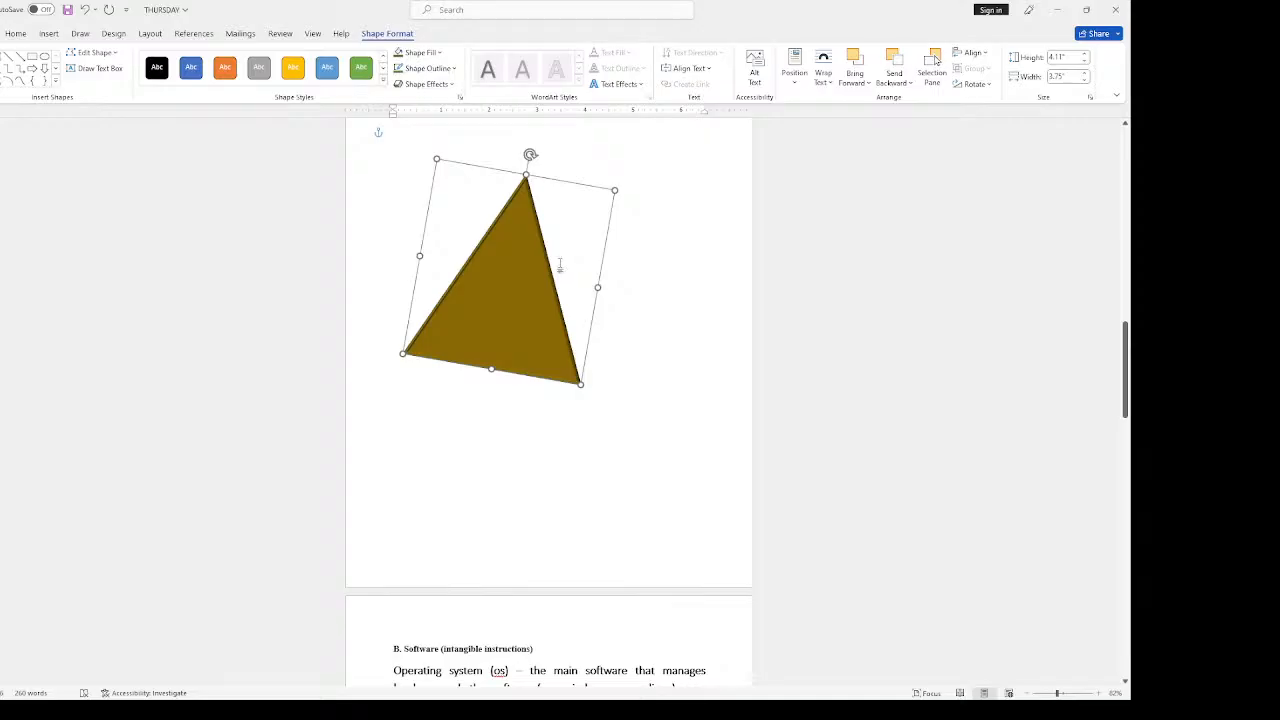
Step: Delete the triangle from the blank page before the "B. Software" heading and bring up the insert commands
key(Delete)
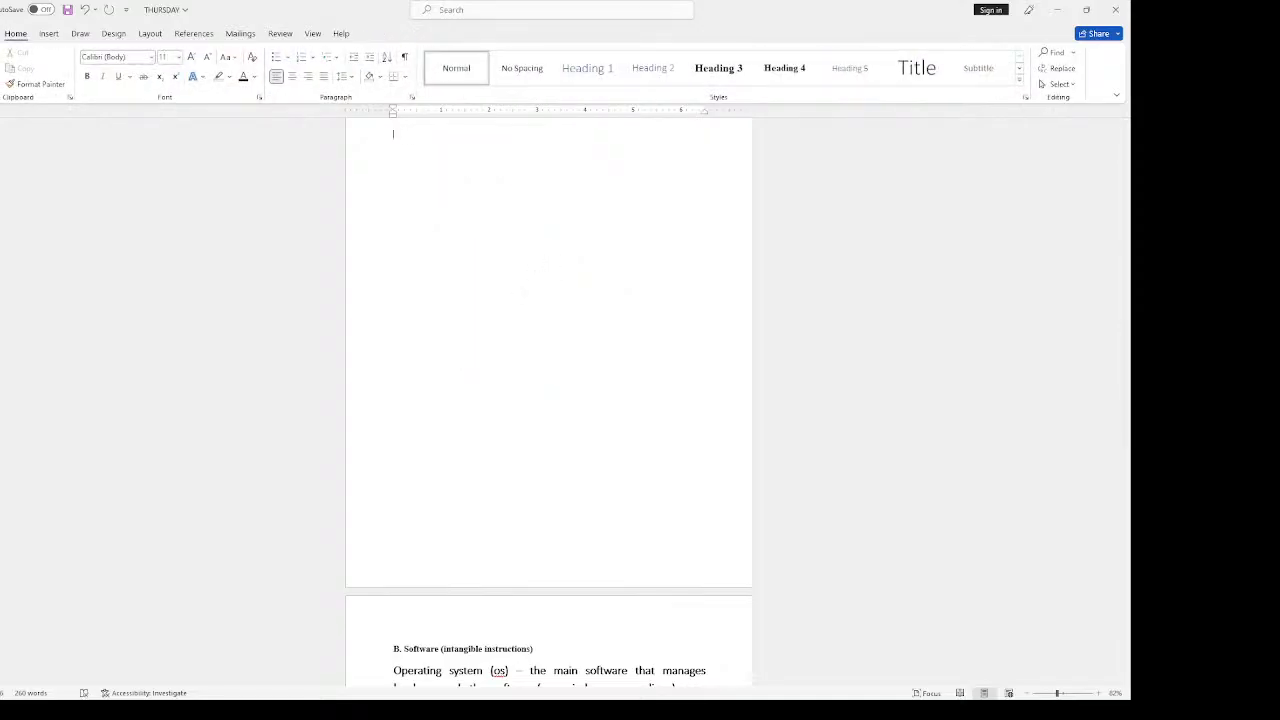
key(alt+Tab)
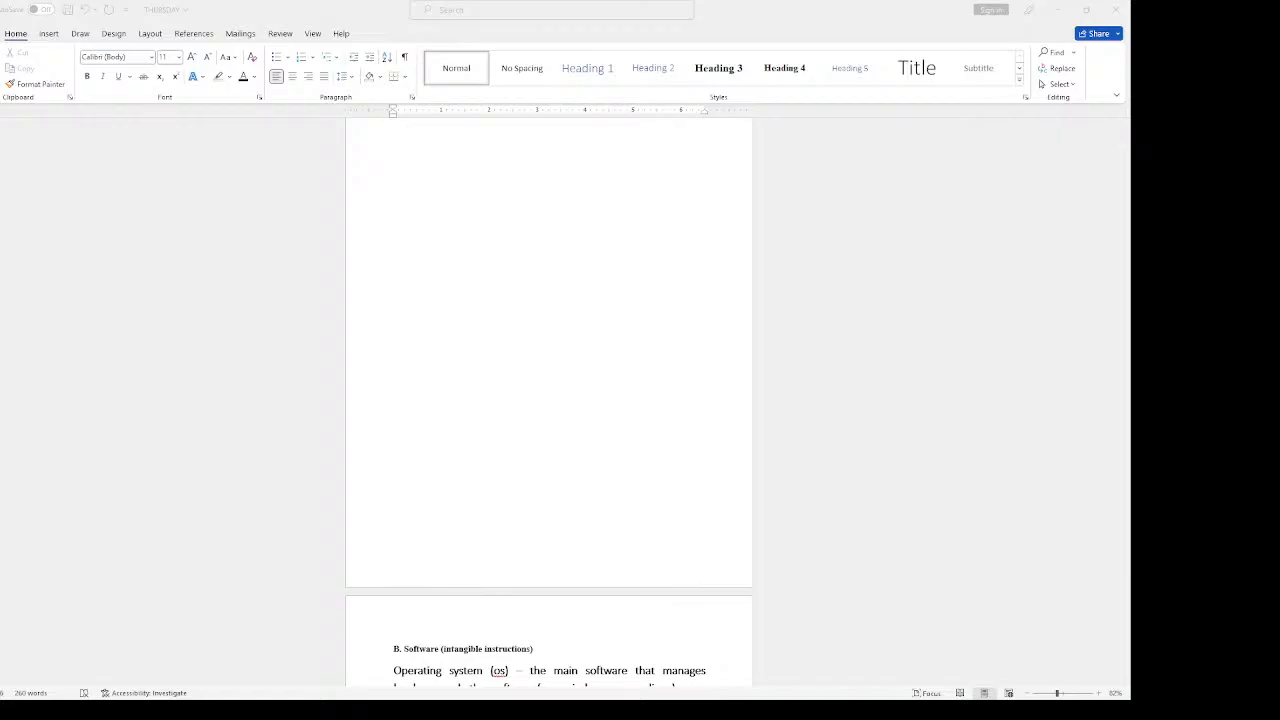
key(alt+Tab)
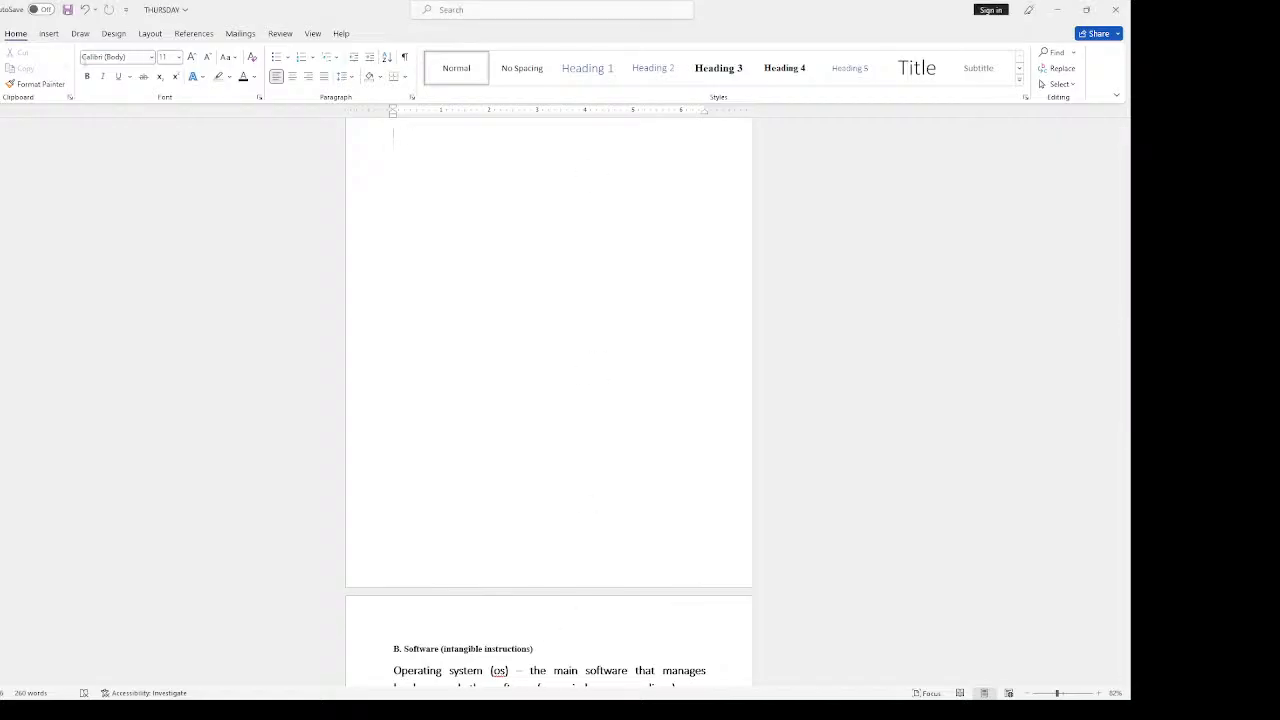
click(48, 33)
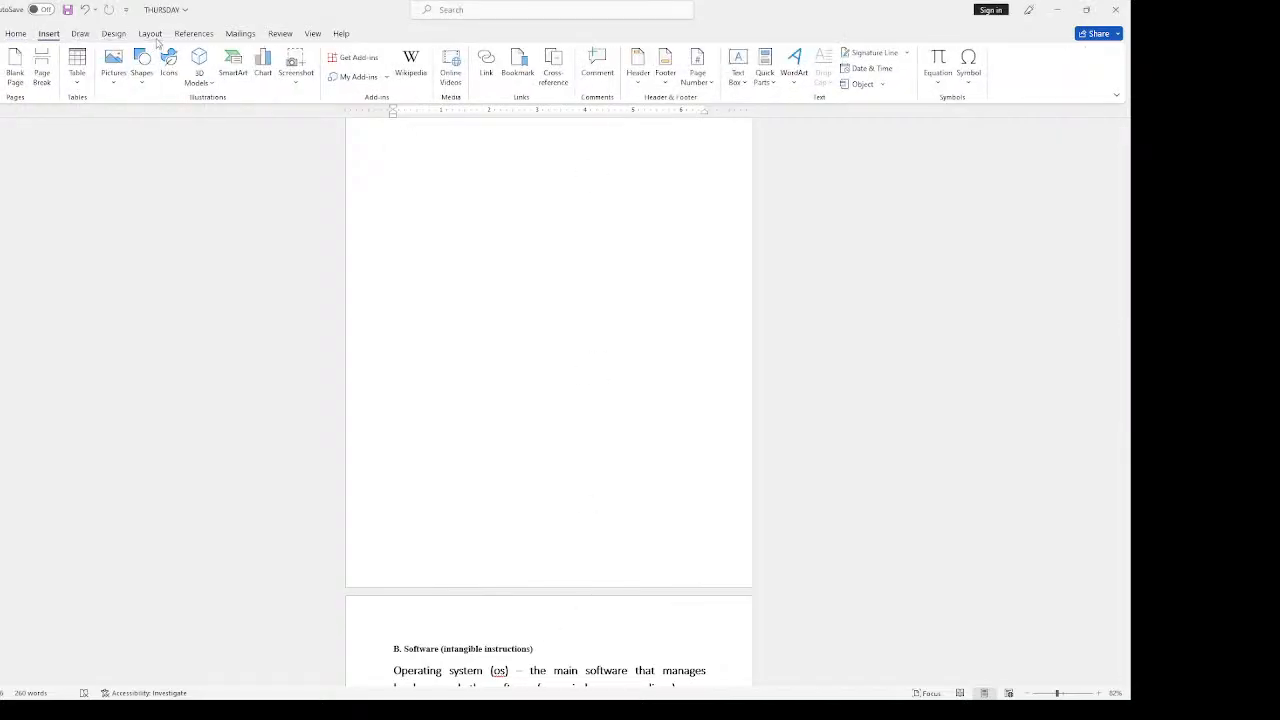